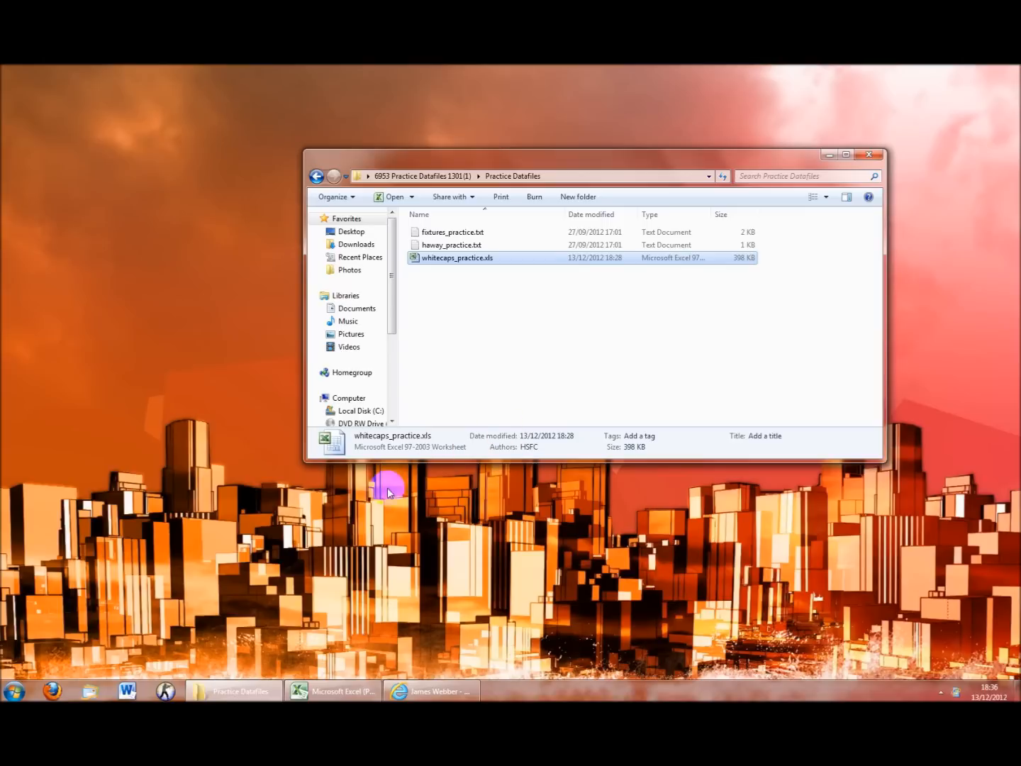
Restore the whitecaps_practice workbook window in Excel from the taskbar
click(326, 695)
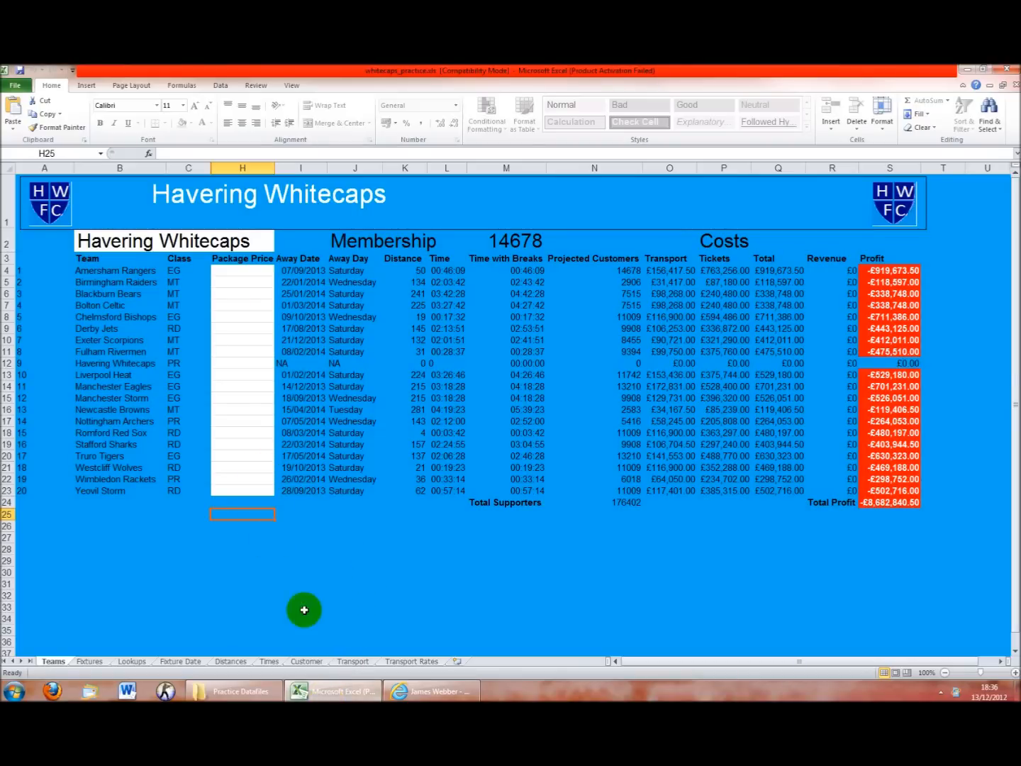
Review the Customer sheet's day-offset heading, package price source and adjusted support formulas
click(306, 661)
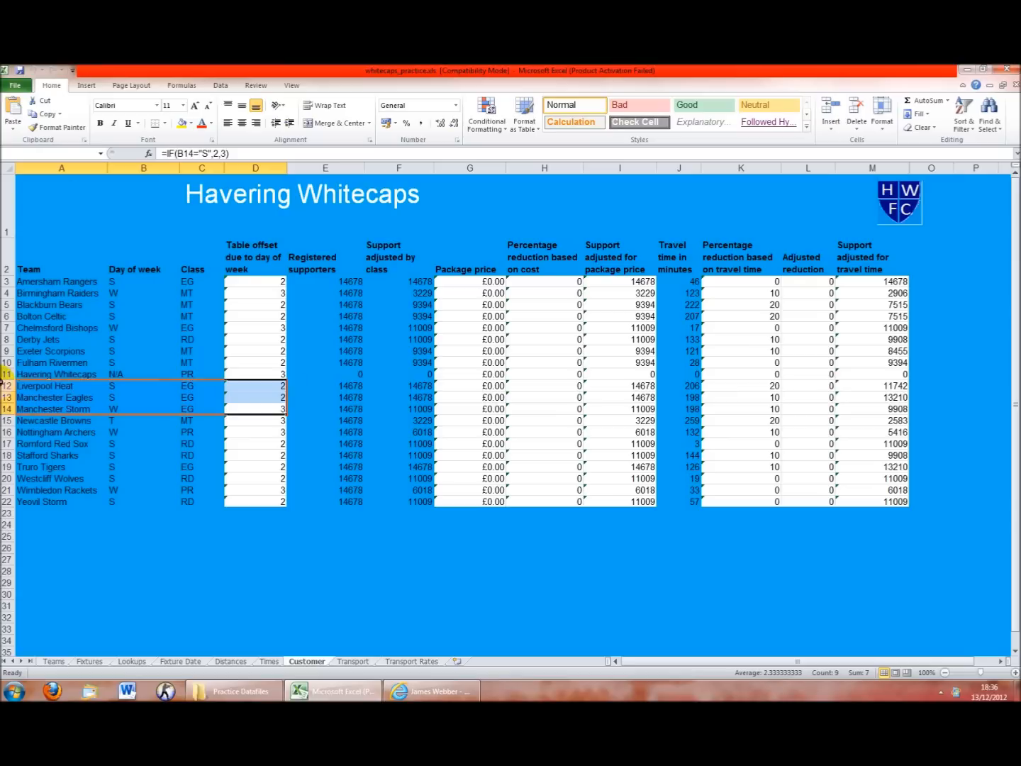
click(248, 271)
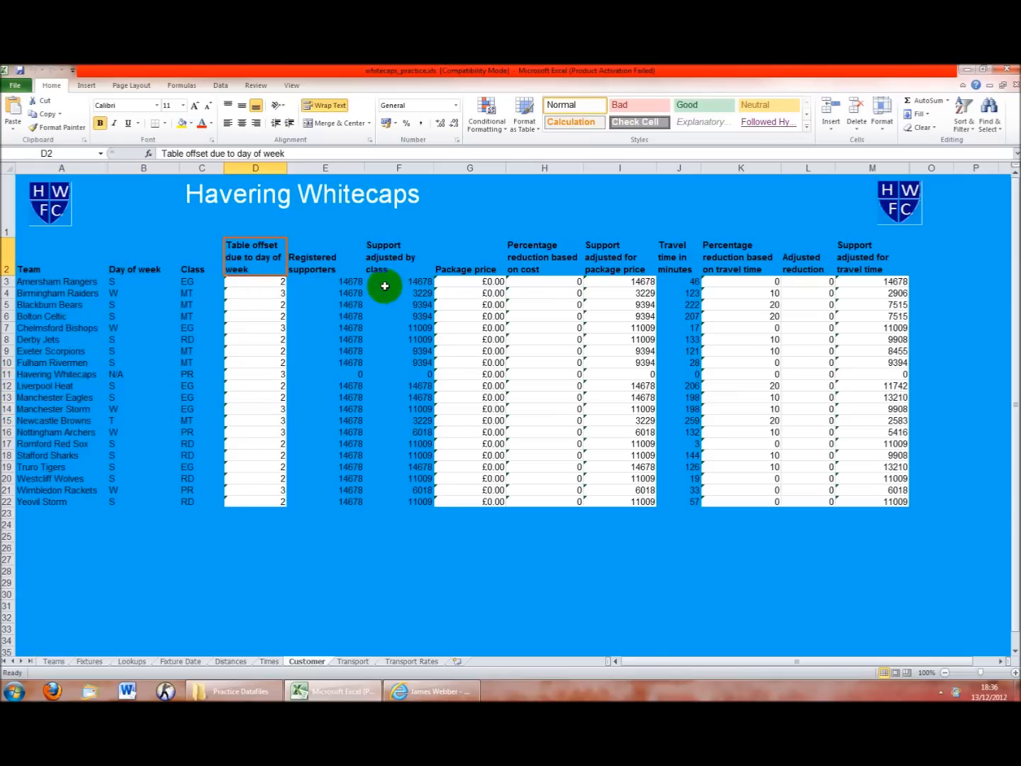
click(472, 396)
click(568, 328)
click(628, 374)
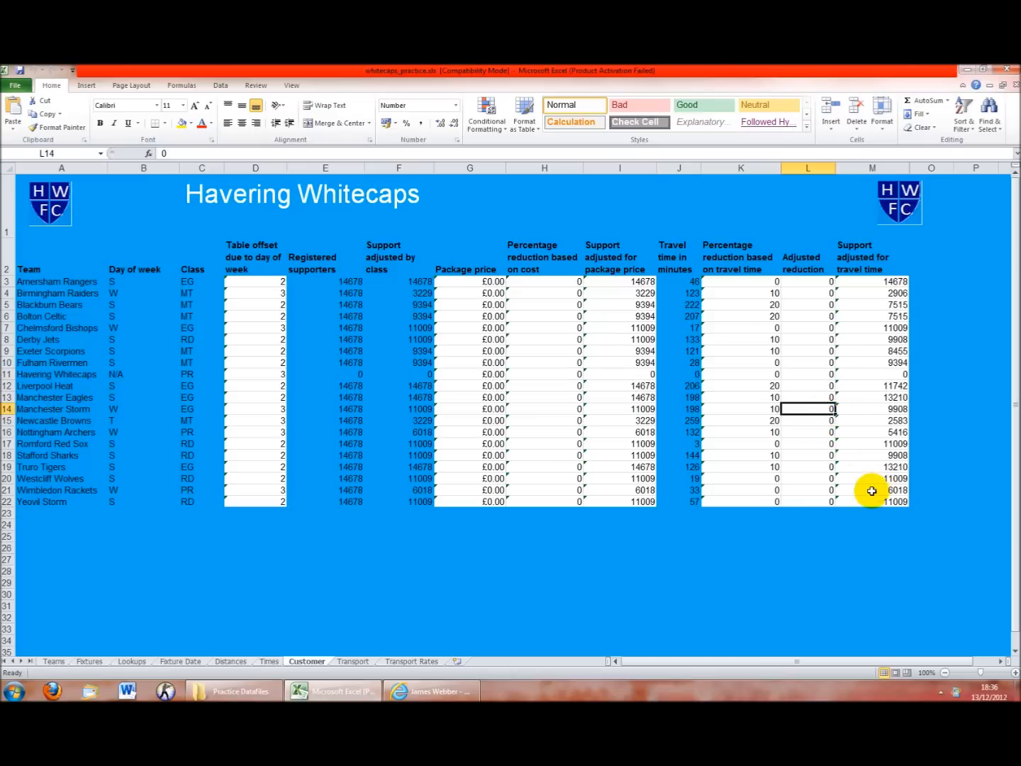
click(862, 292)
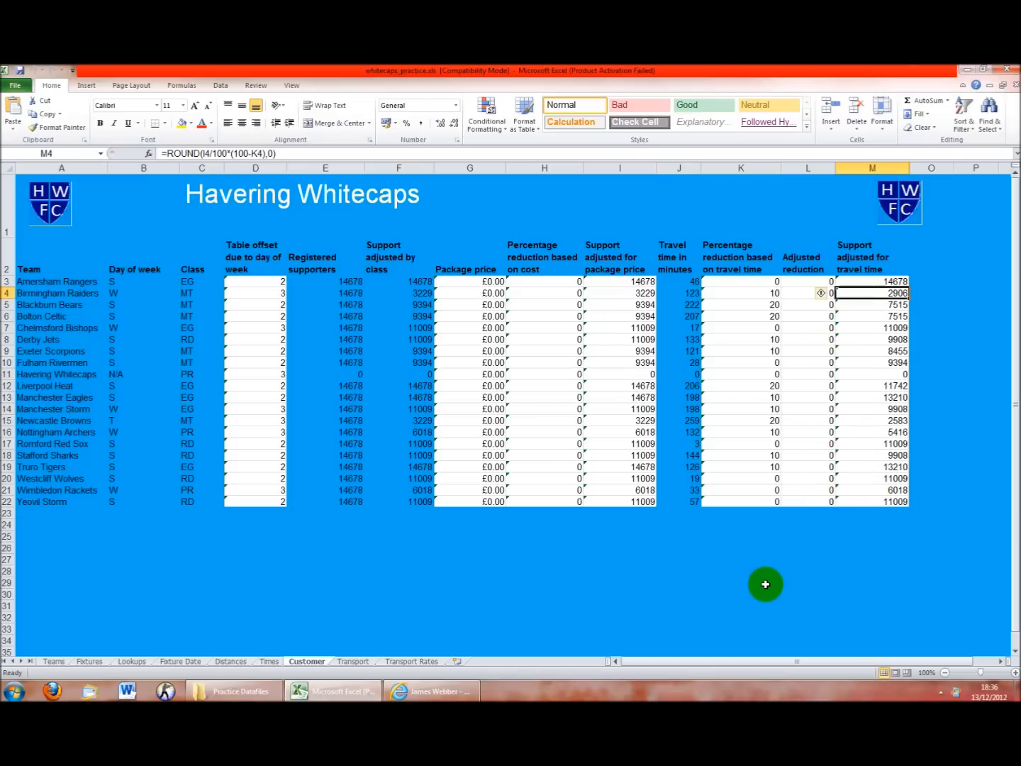
click(744, 573)
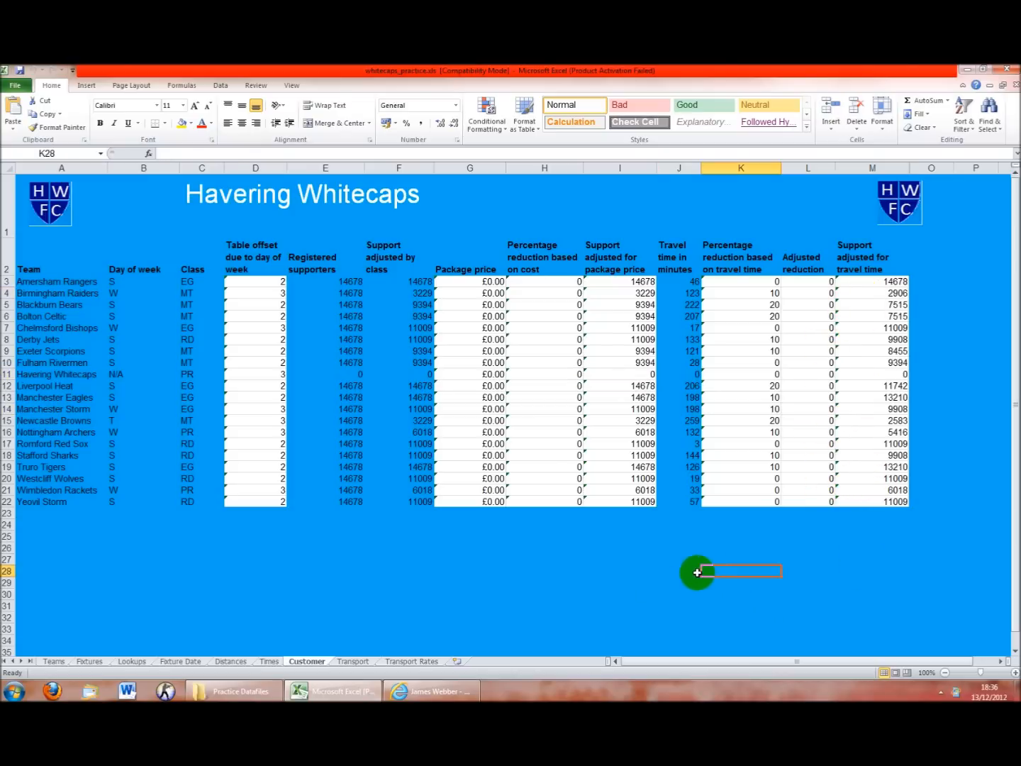
Glance at the Transport sheet, return to Teams, and bring up the formula email
click(352, 661)
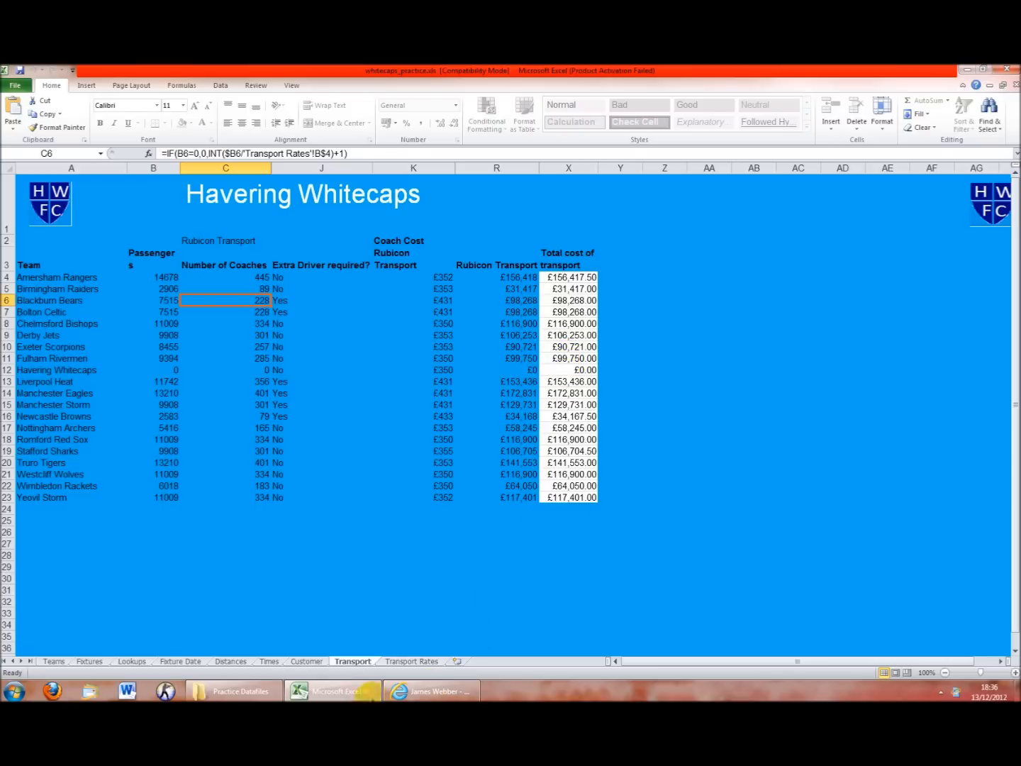
click(55, 661)
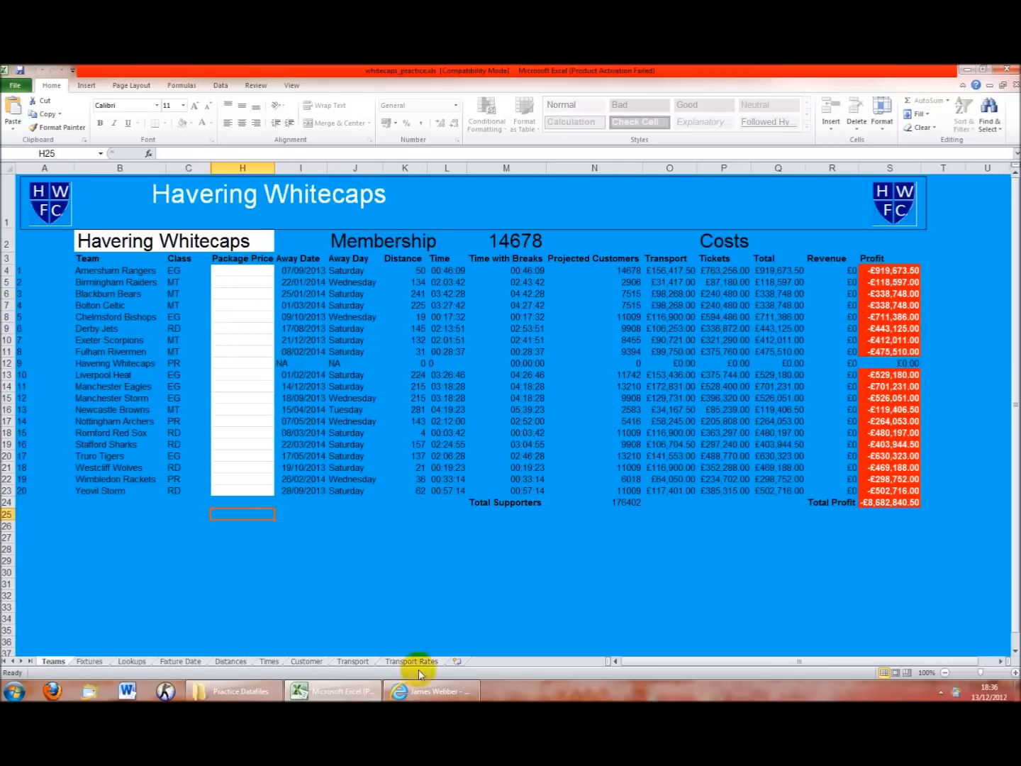
click(430, 691)
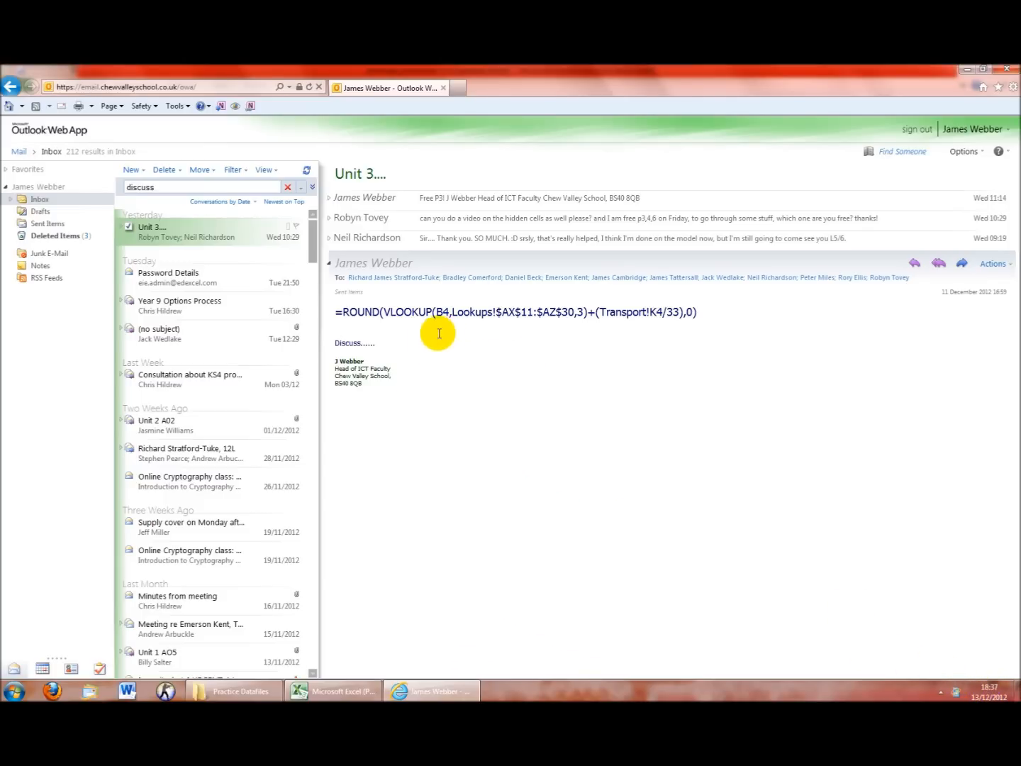
Copy the ROUND(VLOOKUP…) formula from the email and select H4 back in Excel
drag(701, 313, 336, 312)
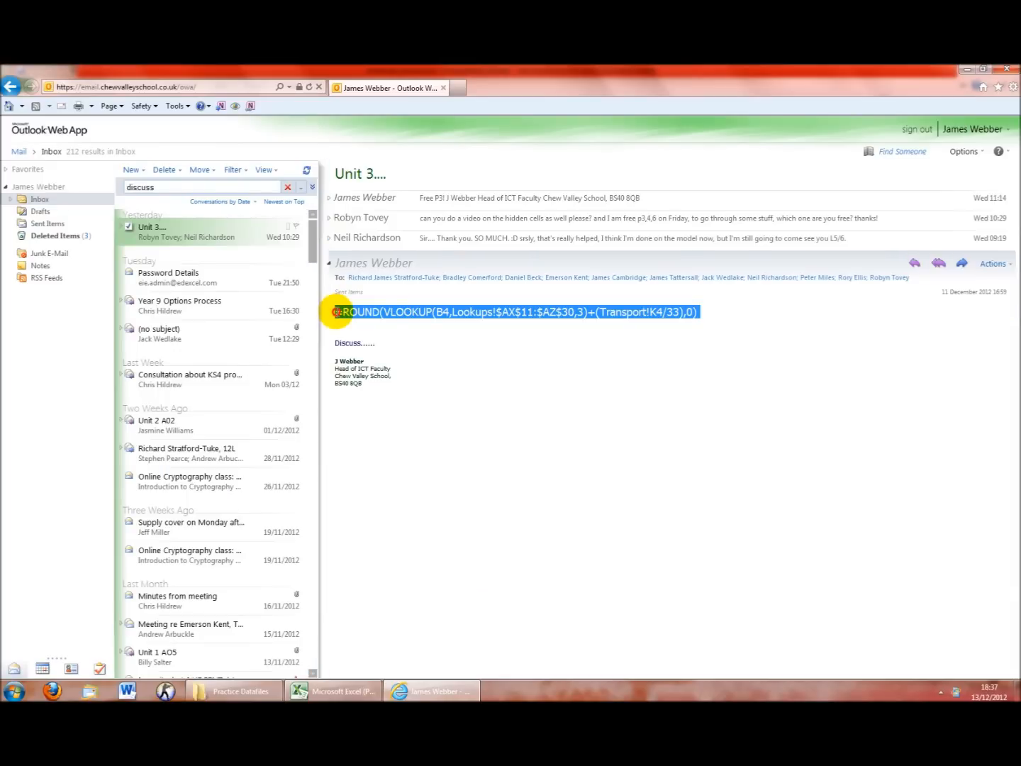
right_click(381, 324)
click(388, 337)
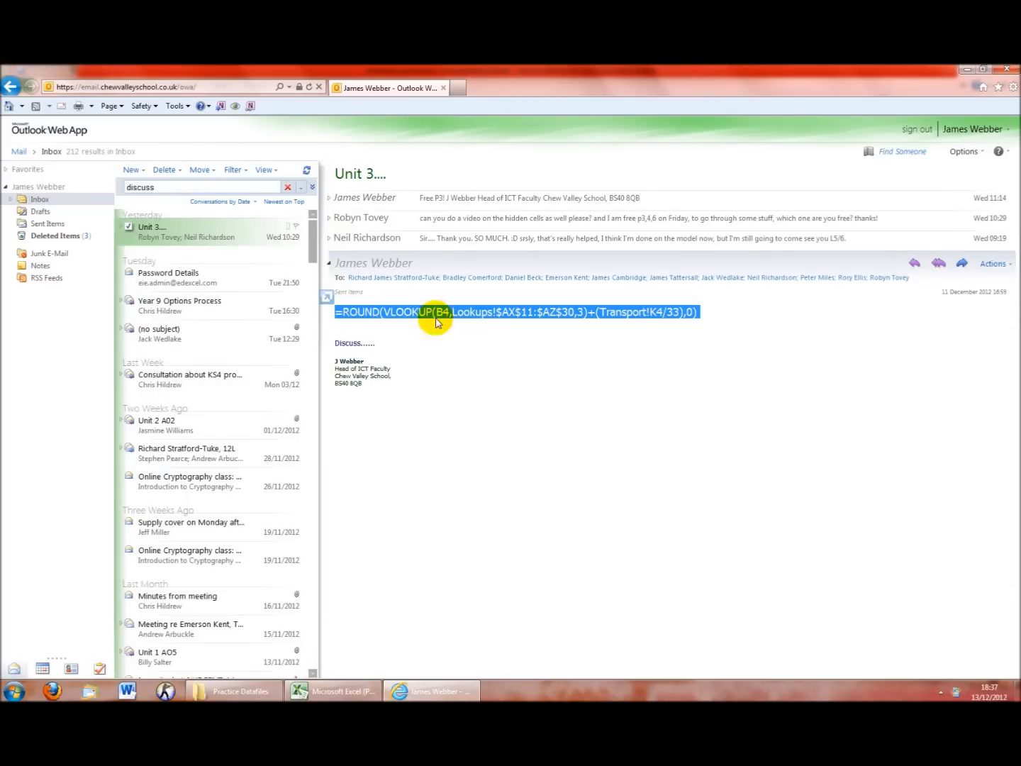
click(359, 691)
click(241, 272)
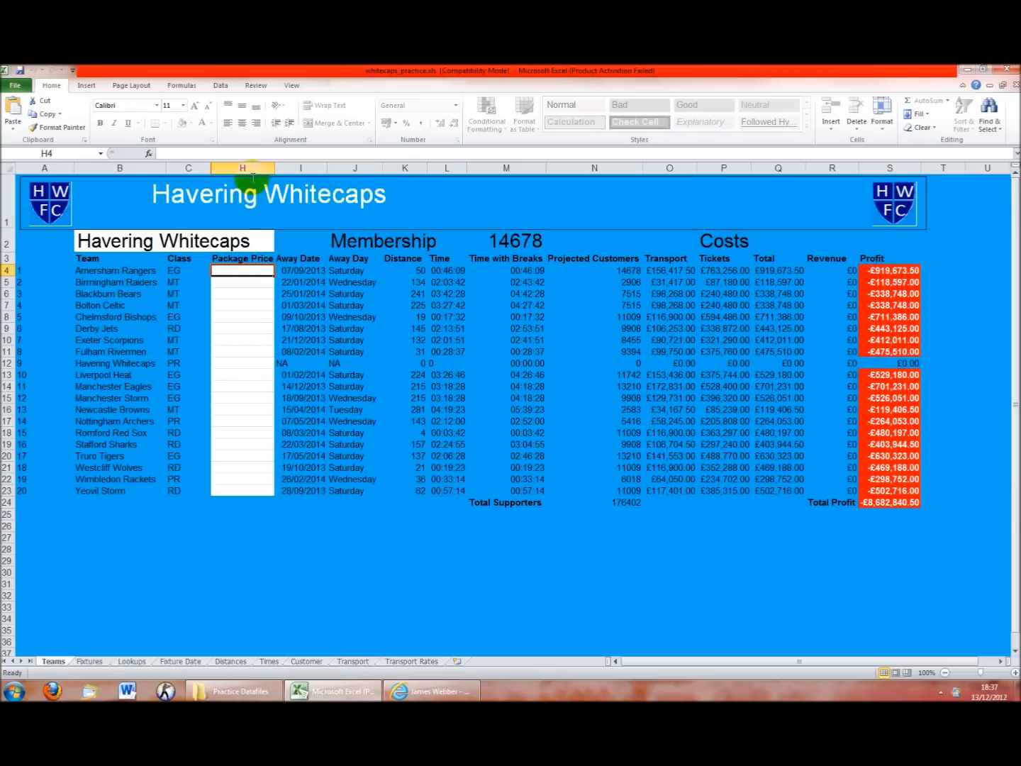
Paste the emailed formula into H4 and fill it down to H23
click(238, 154)
key(ctrl+v)
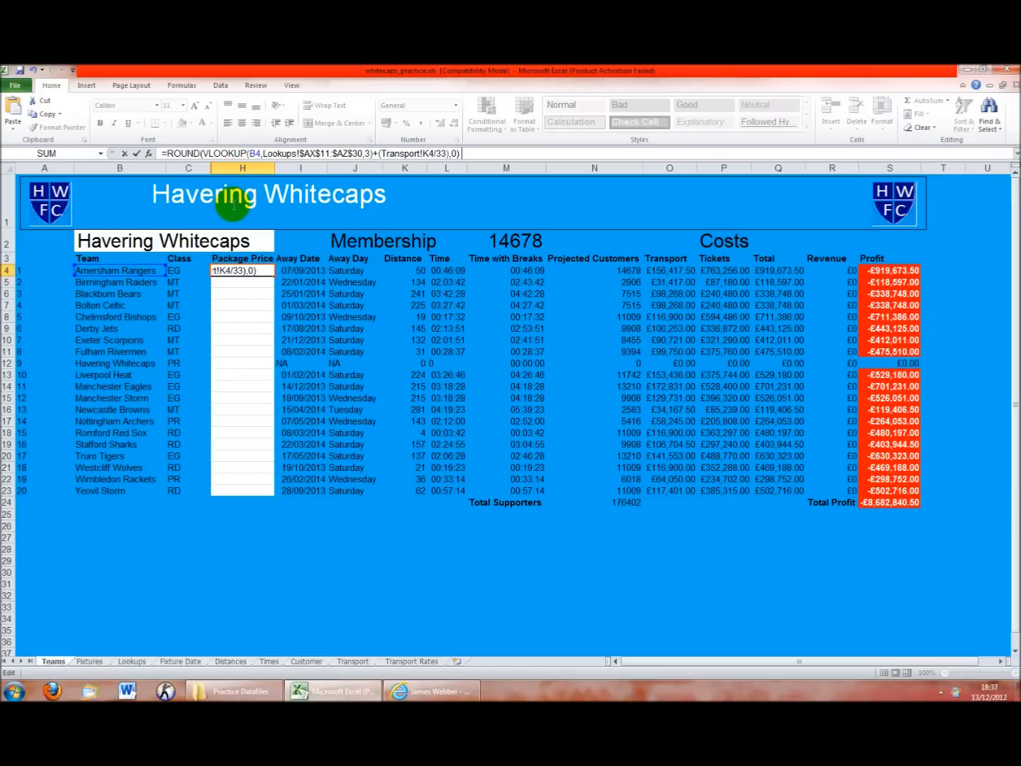
click(251, 271)
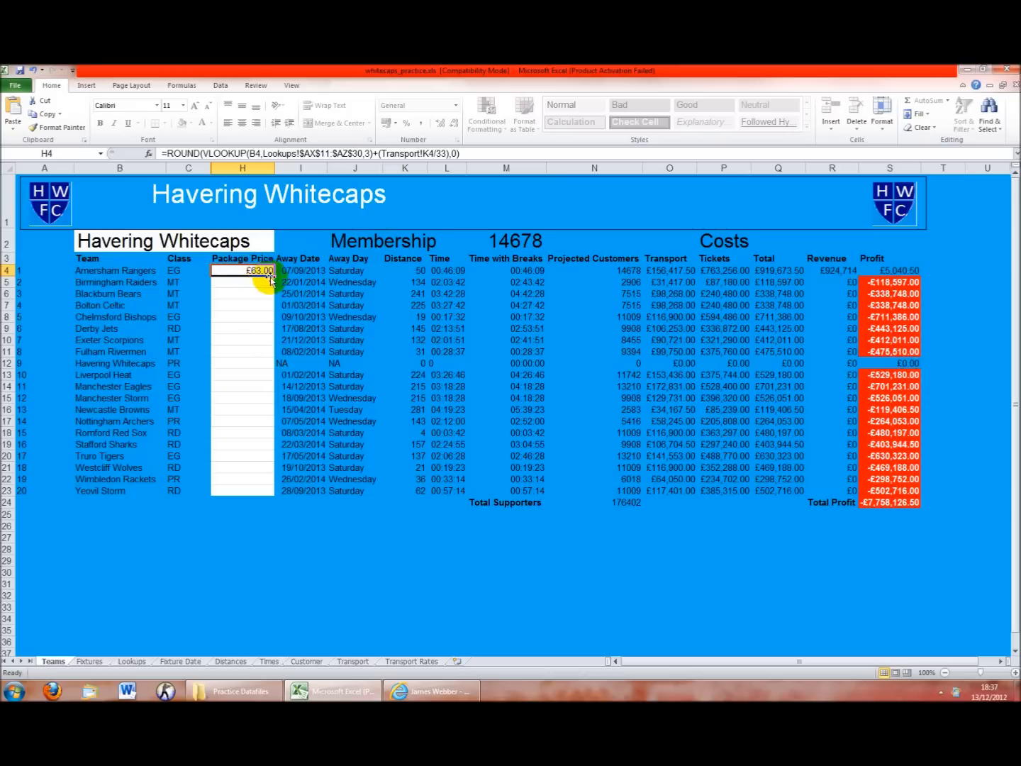
drag(275, 278, 265, 498)
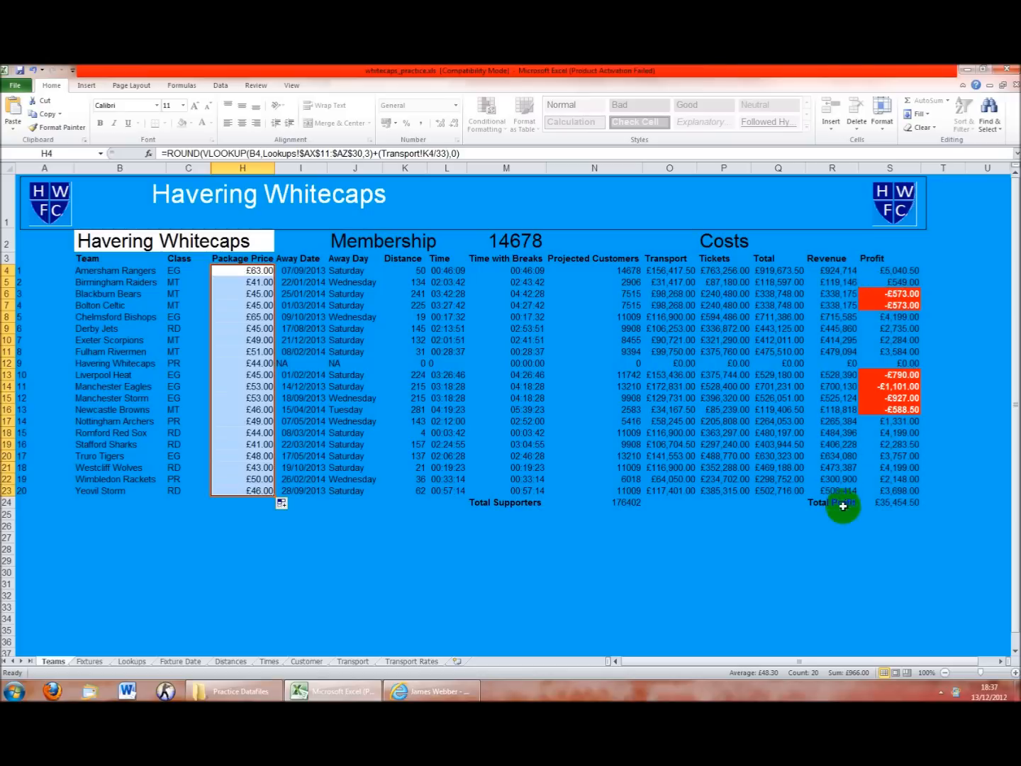
Check the S6 profit formula and £35,454.50 Total Profit, then reopen H4's formula for editing
click(892, 293)
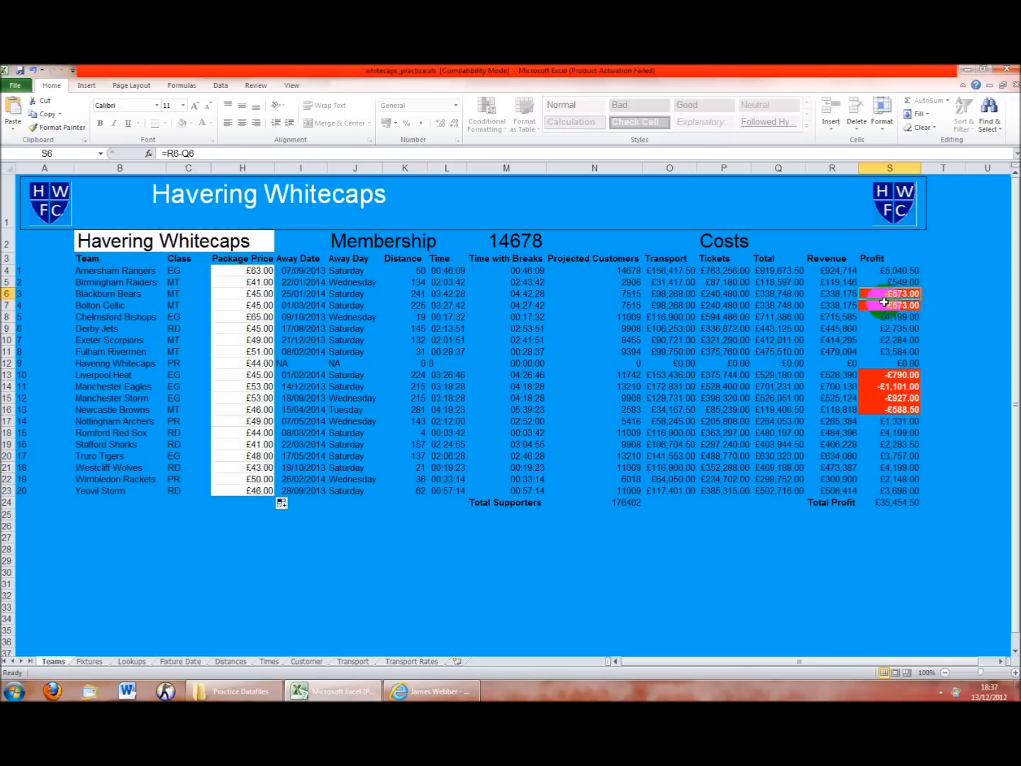
click(891, 503)
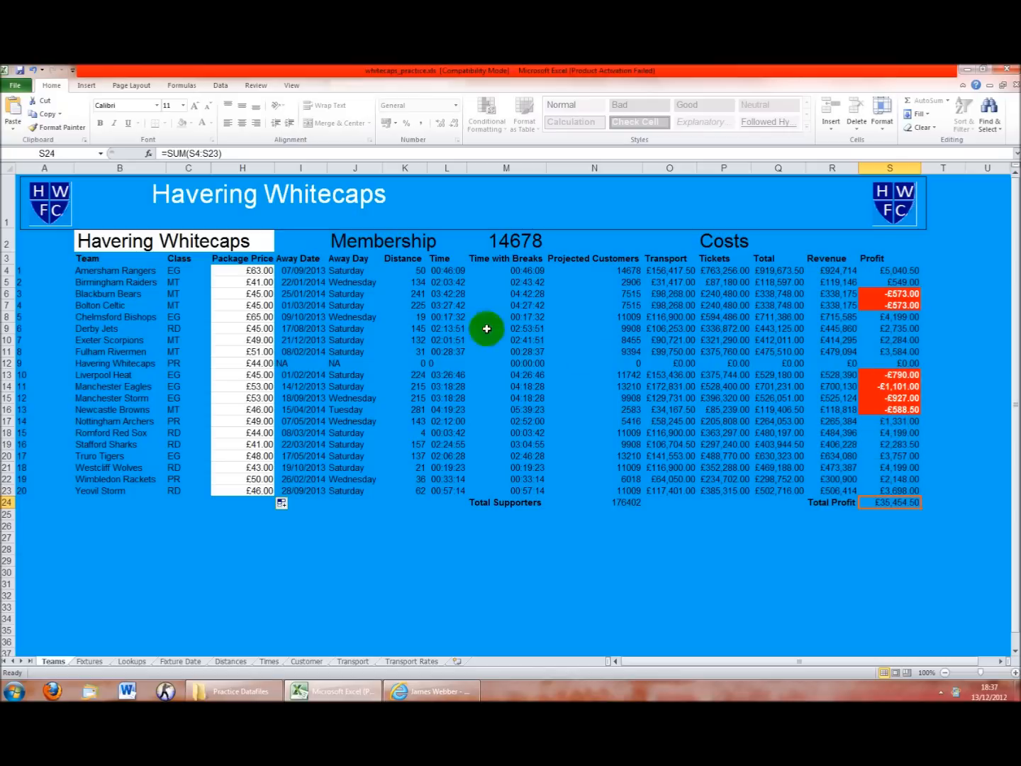
click(262, 274)
key(Up)
click(260, 273)
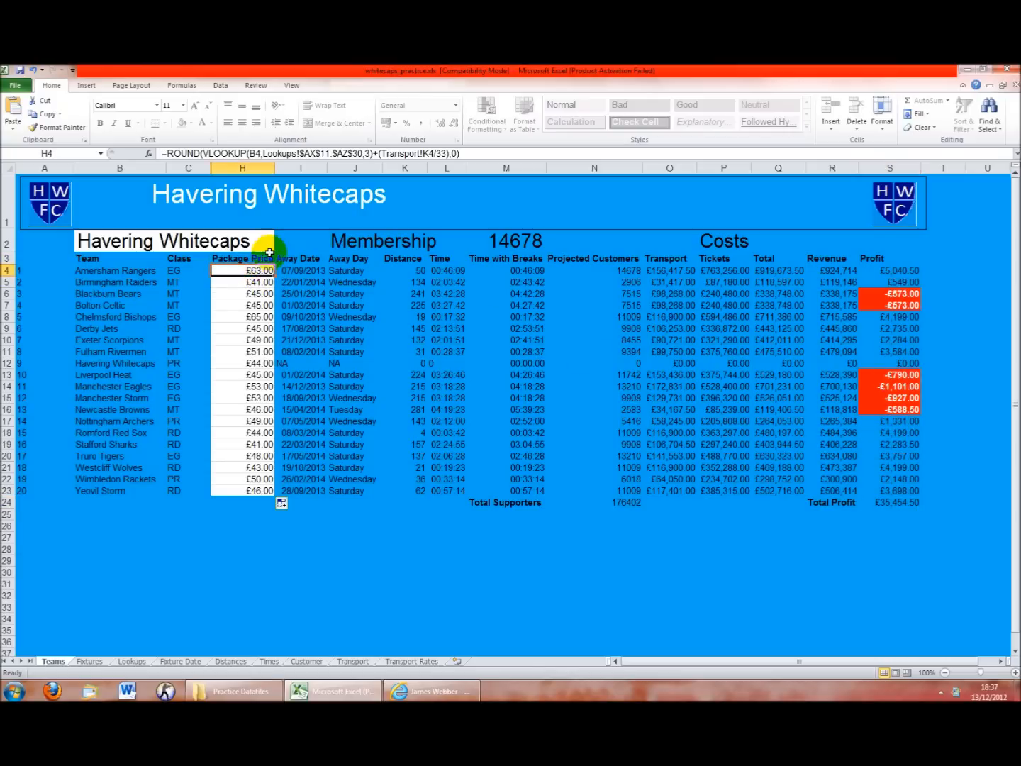
click(297, 155)
click(514, 155)
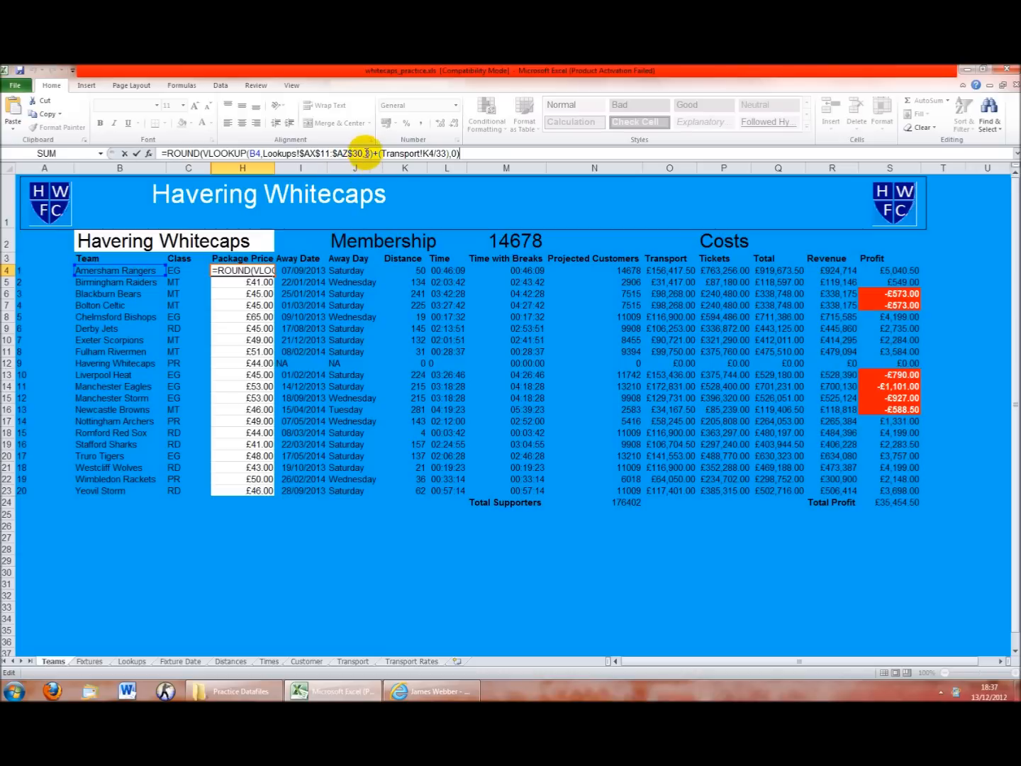
click(467, 156)
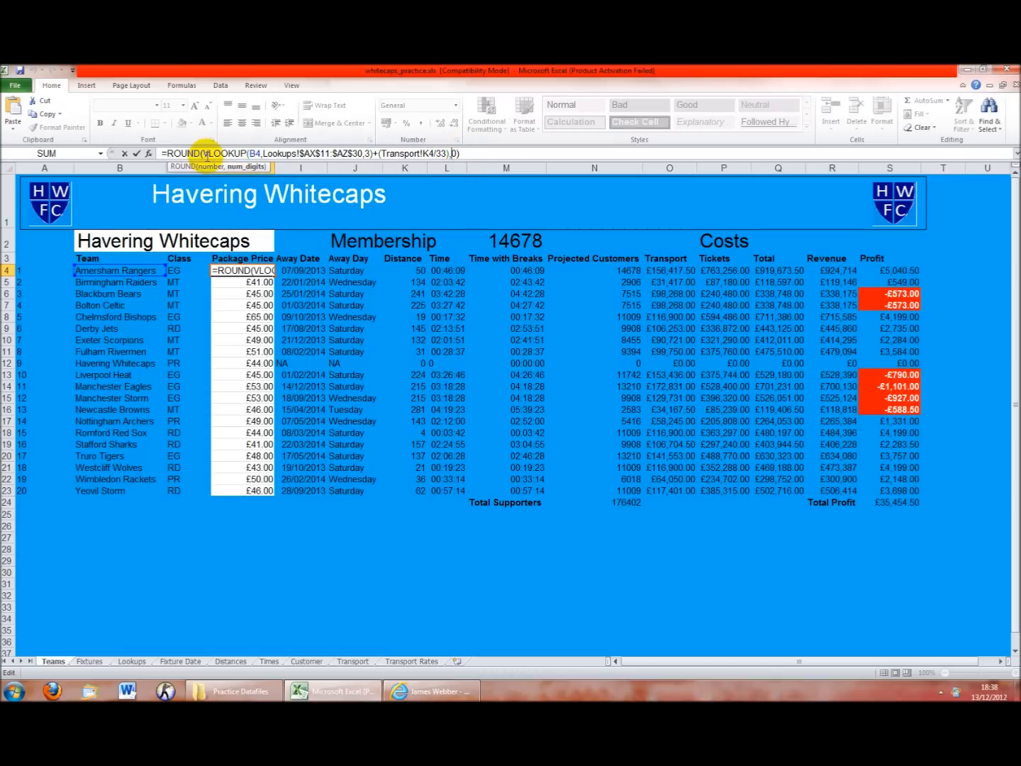
click(160, 153)
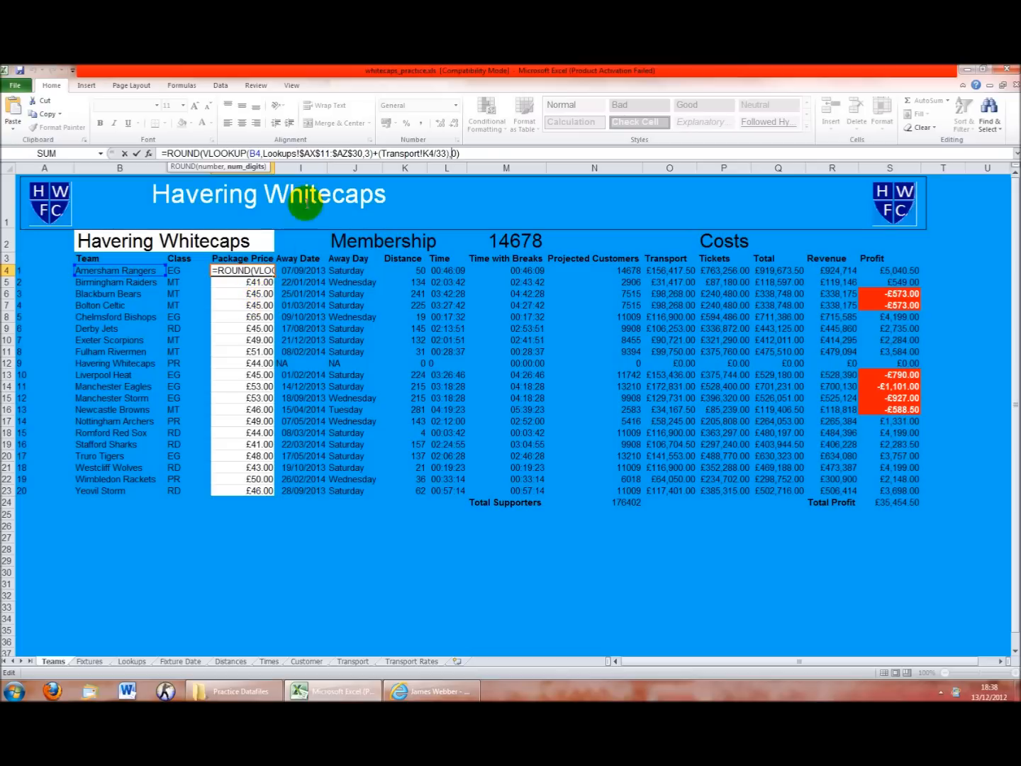
double_click(182, 154)
double_click(455, 153)
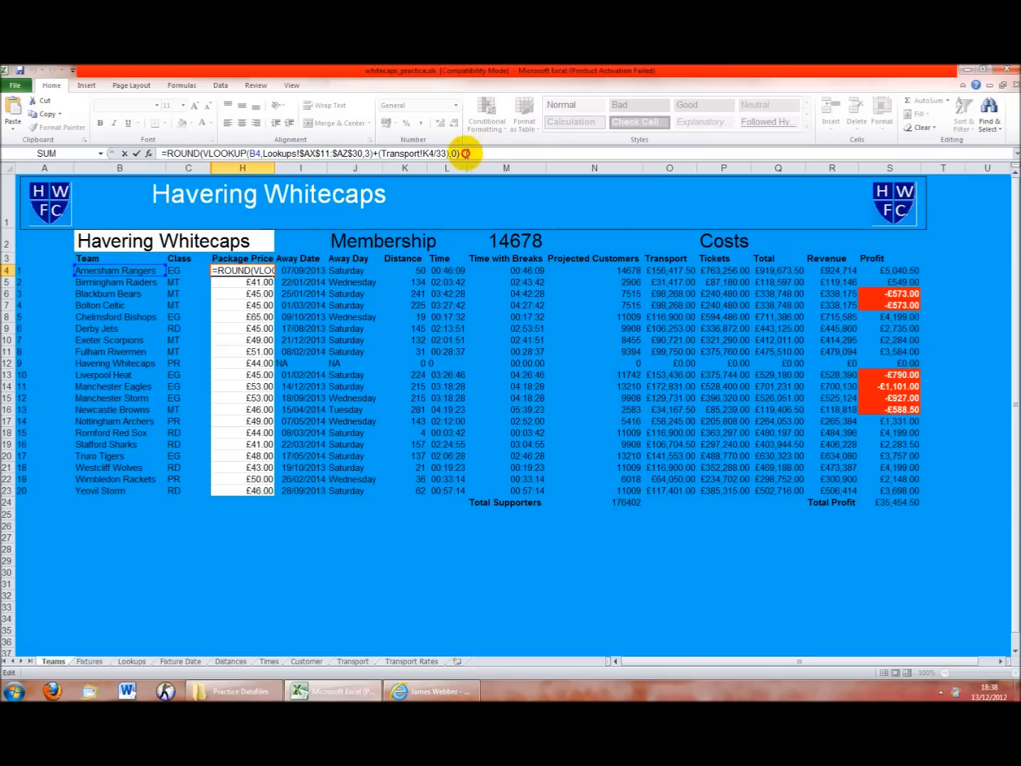
drag(202, 153, 369, 153)
click(374, 156)
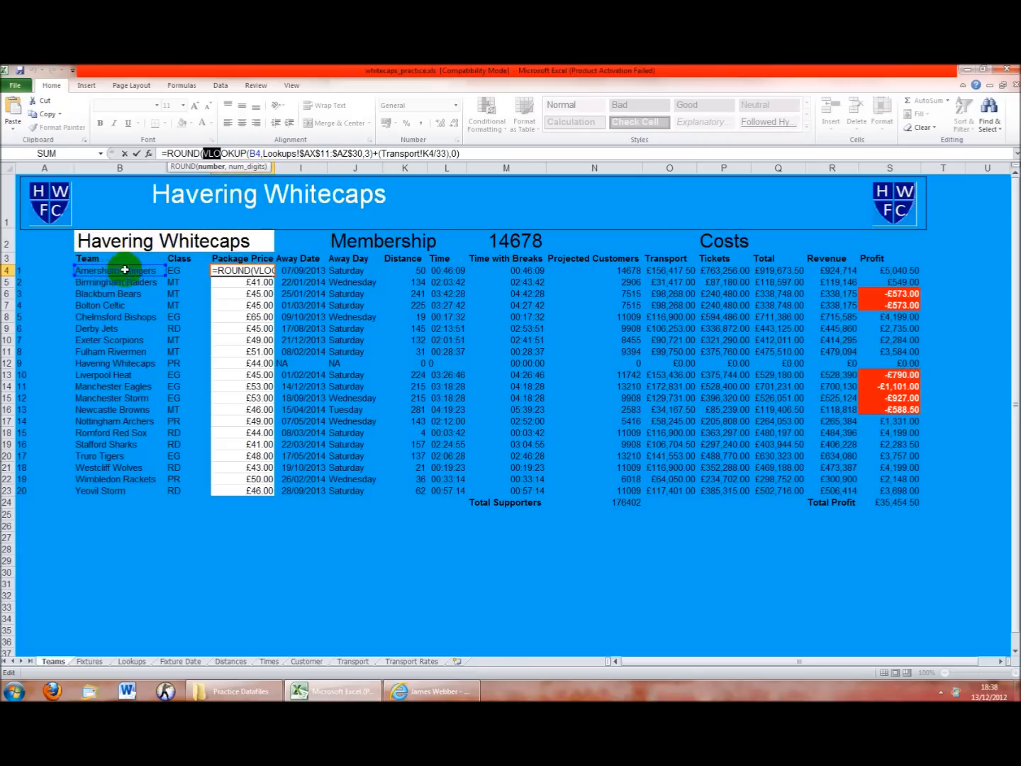
click(265, 154)
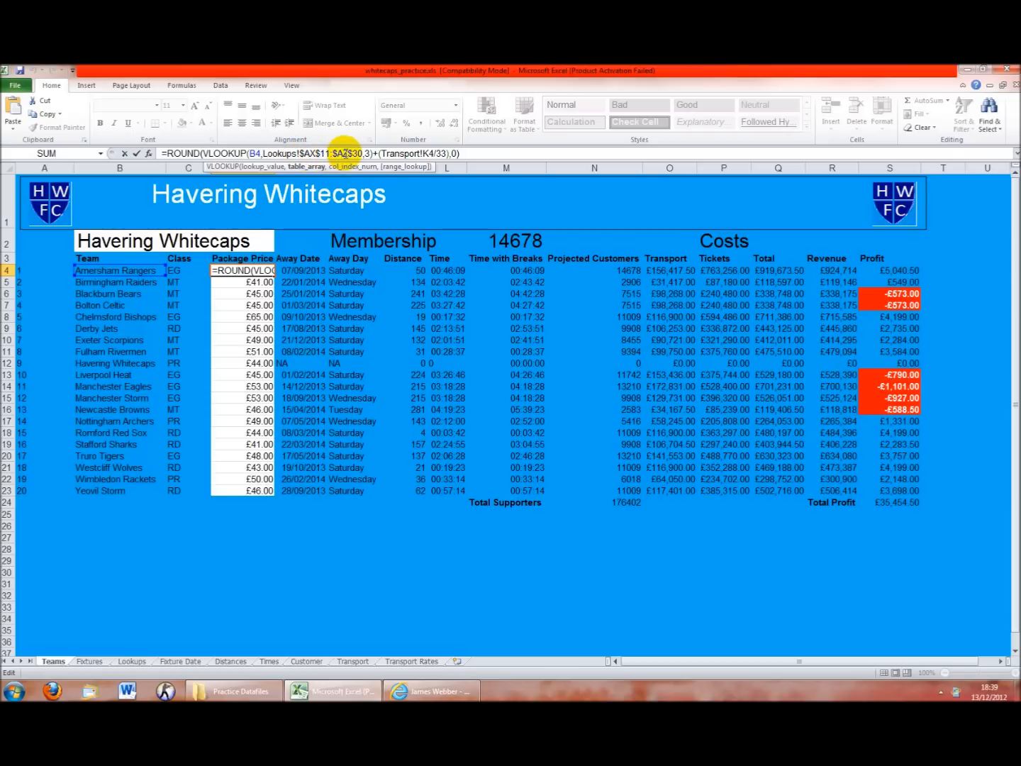
click(457, 153)
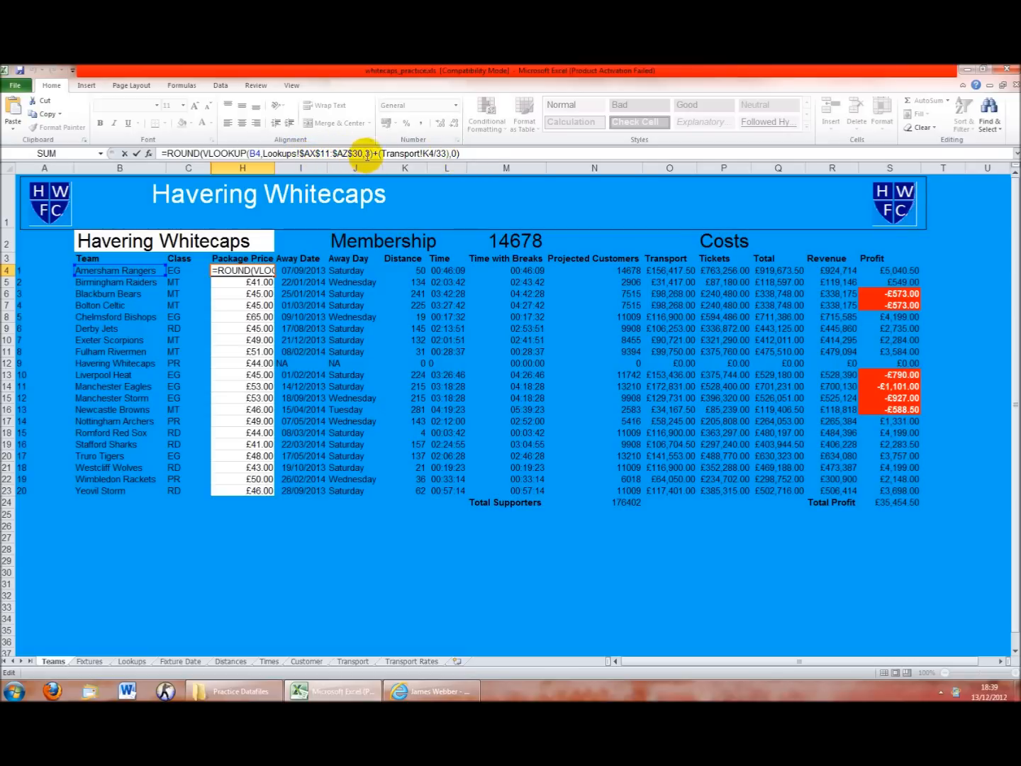
key(Return)
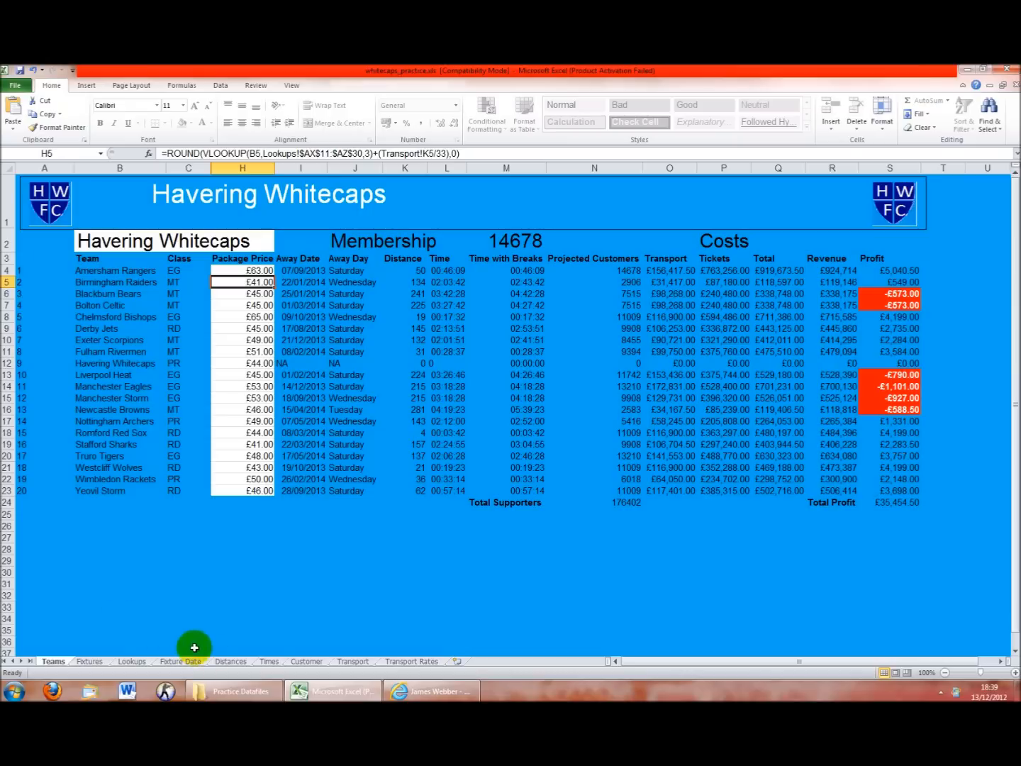
Inspect the Lookups sheet's team ticket-cost list in column AX, then return to Teams
click(132, 661)
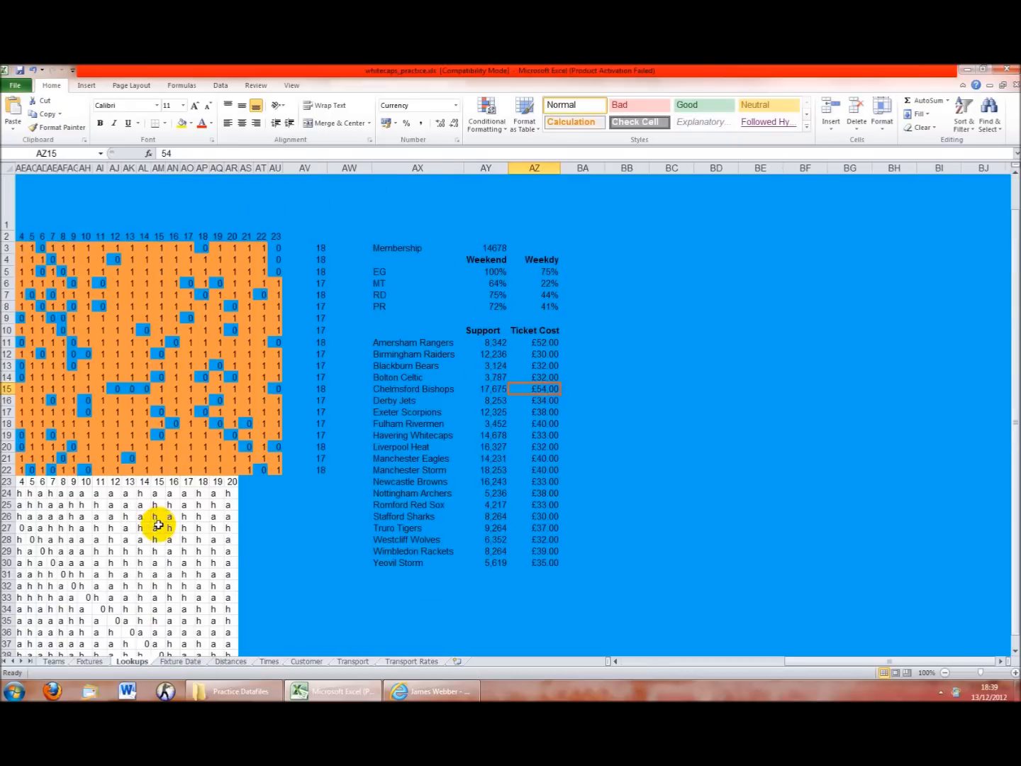
click(646, 666)
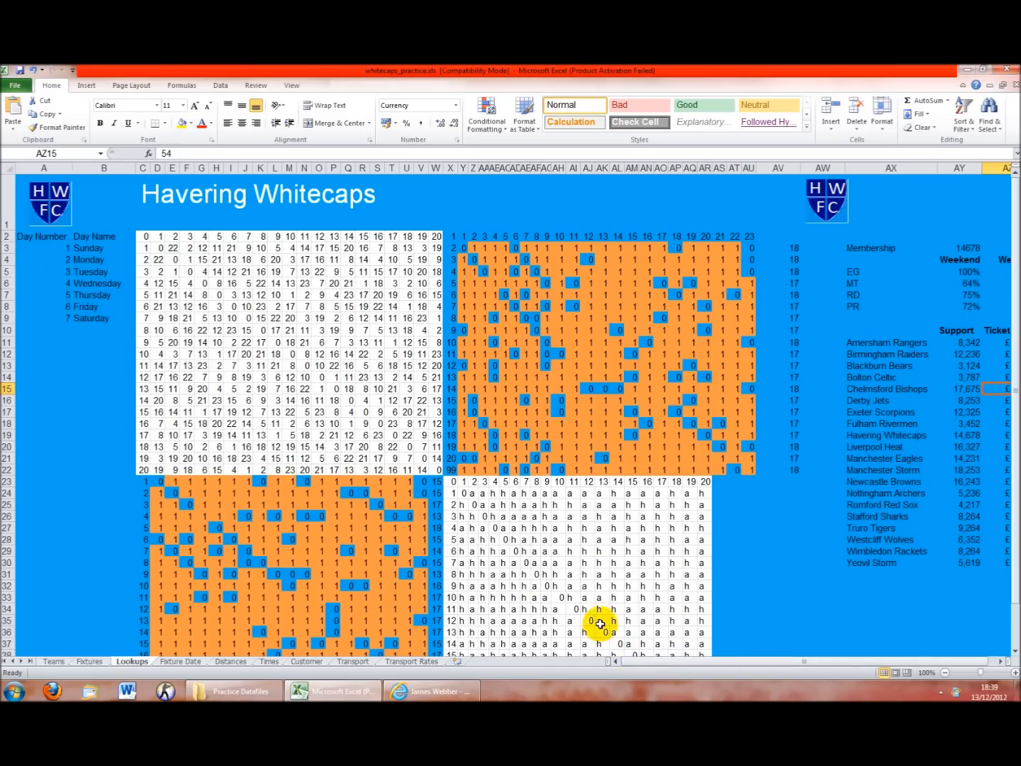
drag(657, 667, 803, 674)
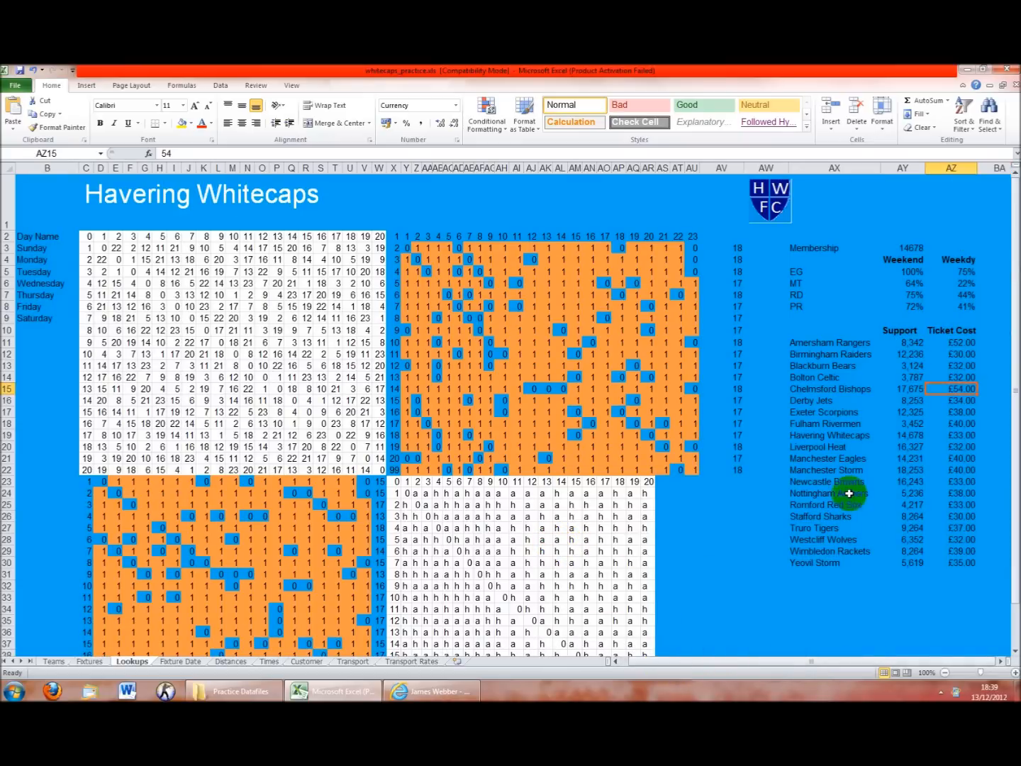
click(823, 168)
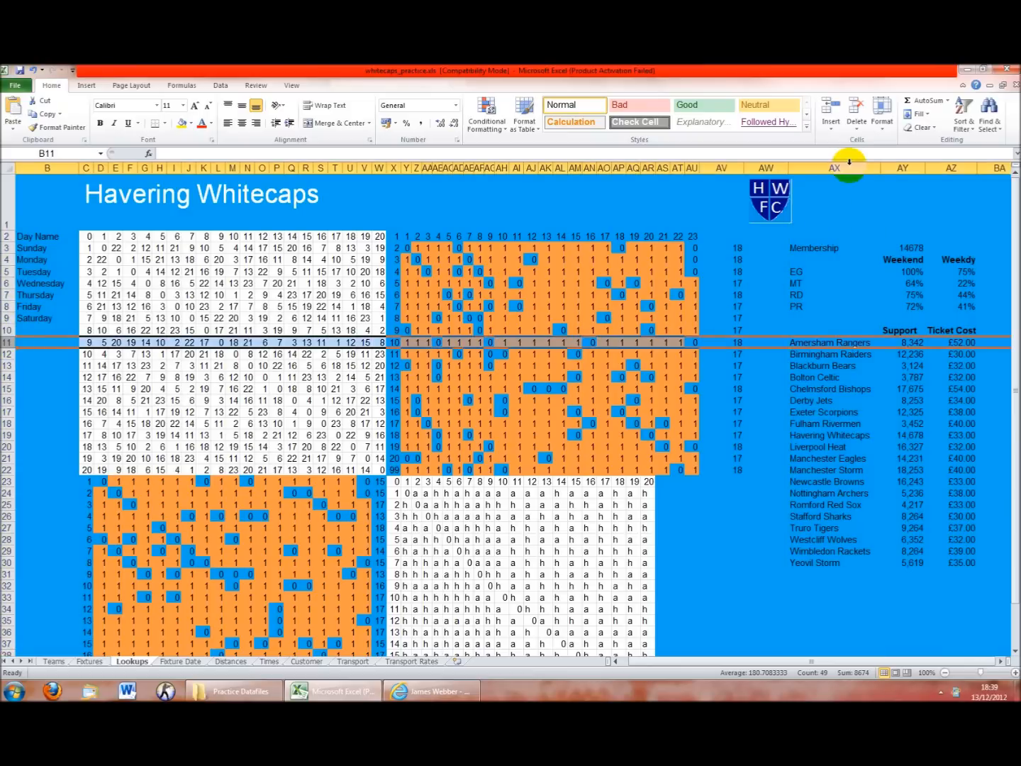
click(827, 342)
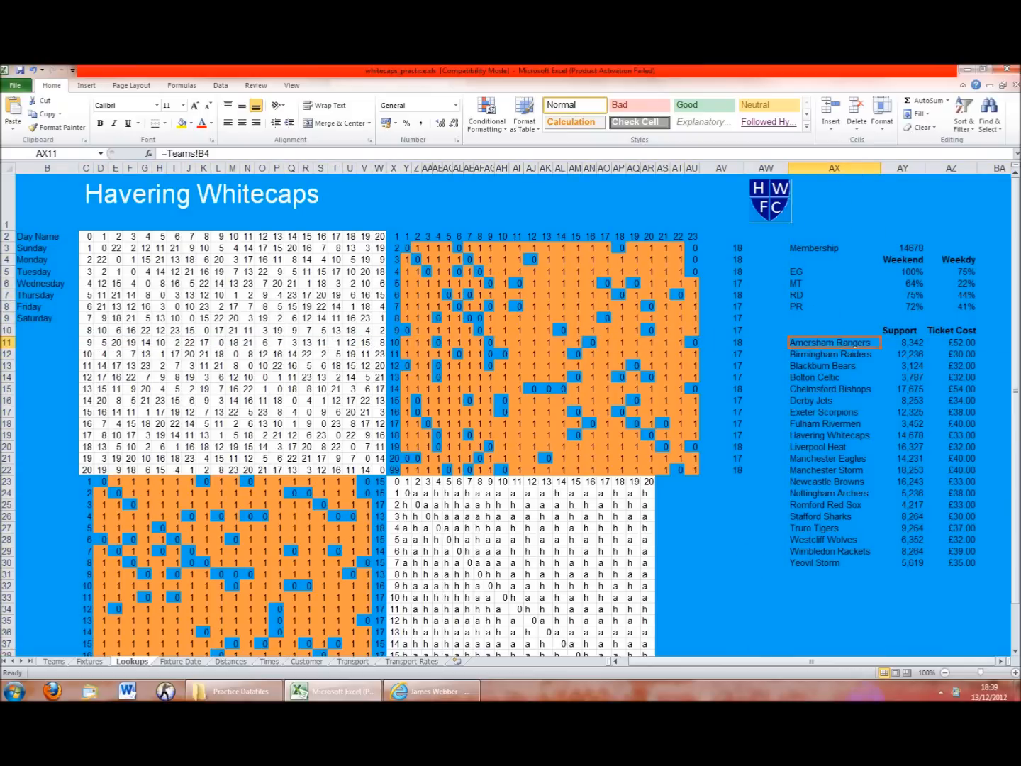
drag(850, 344, 972, 565)
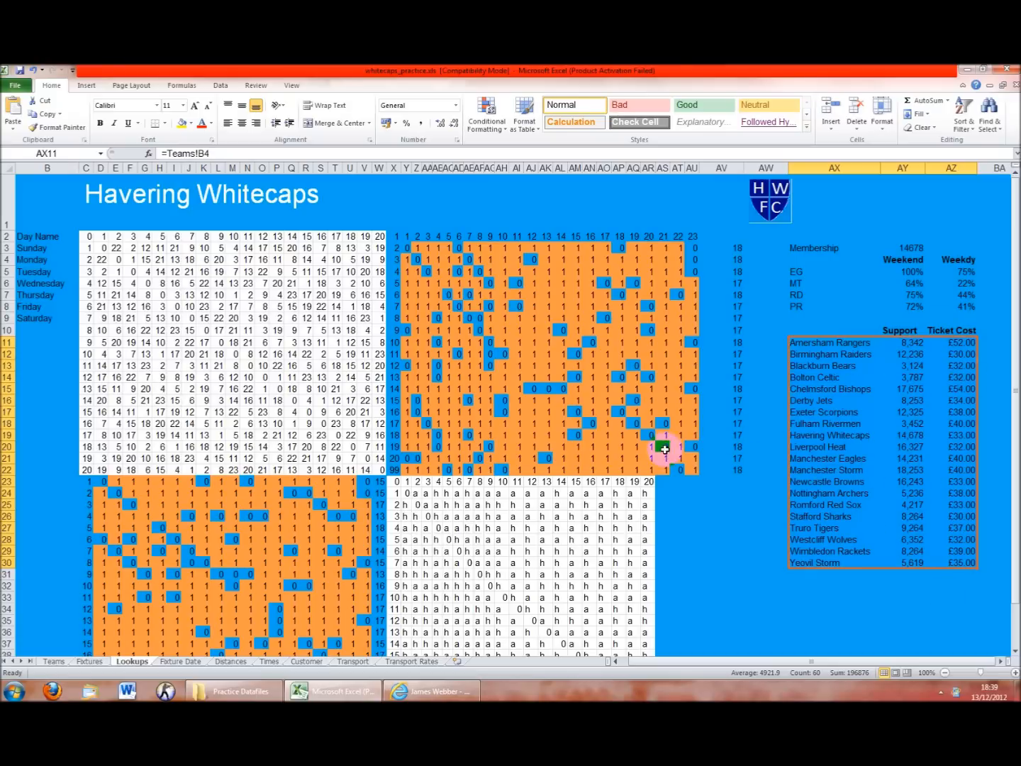
click(53, 661)
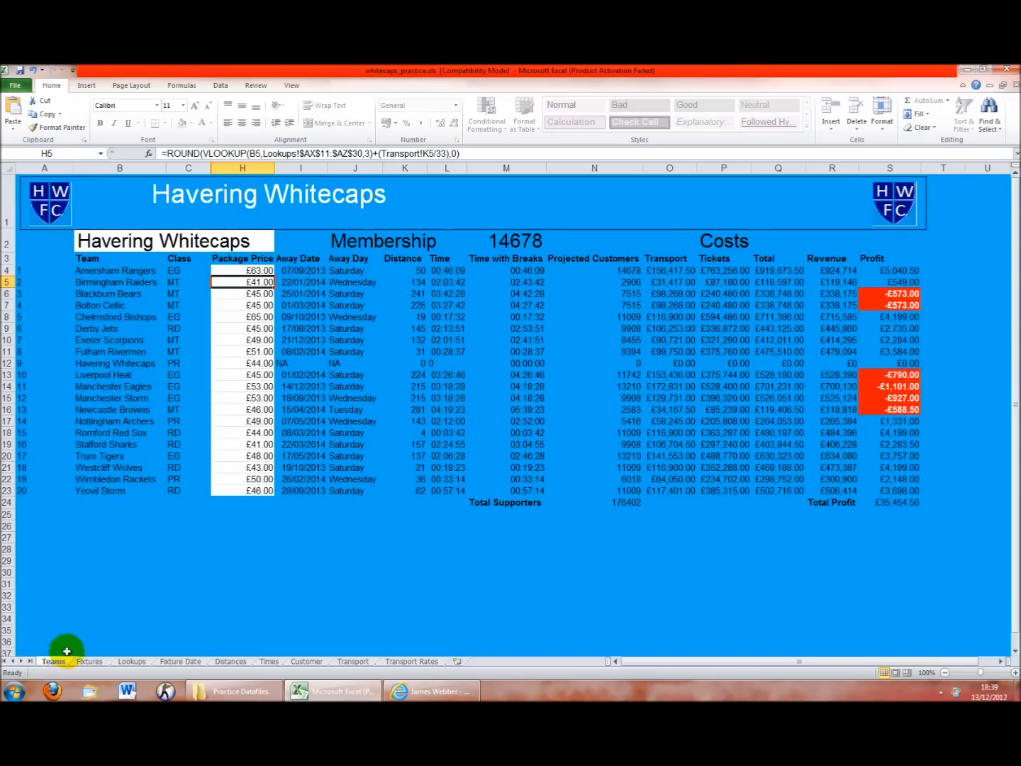
click(242, 271)
click(457, 154)
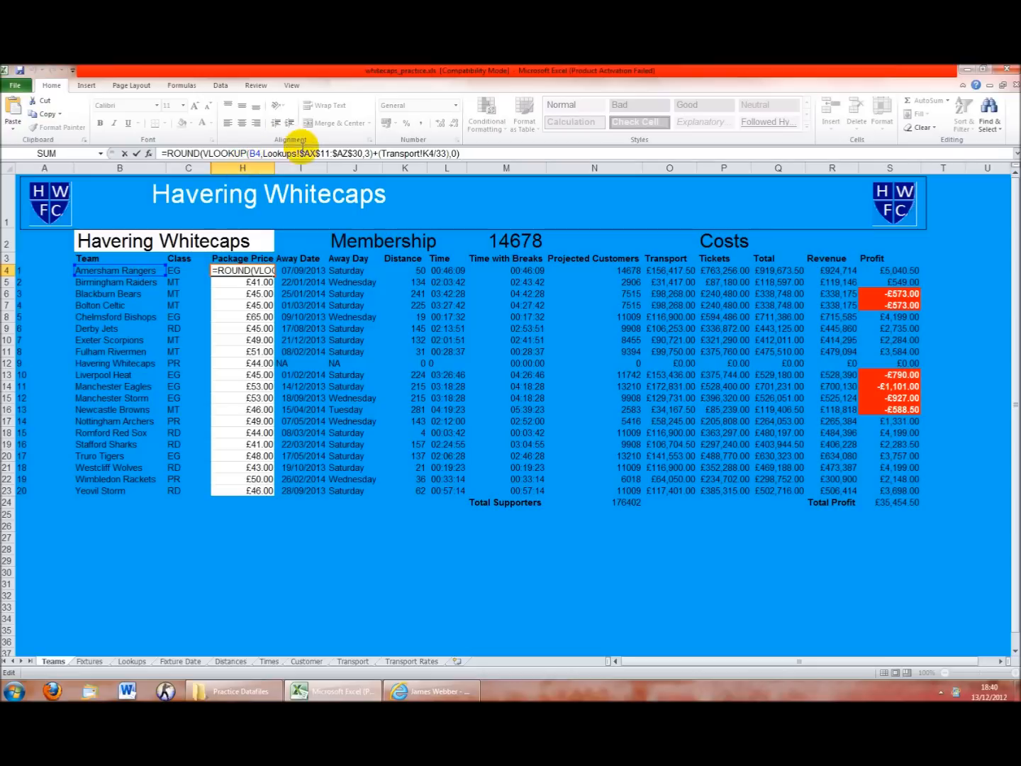
click(364, 153)
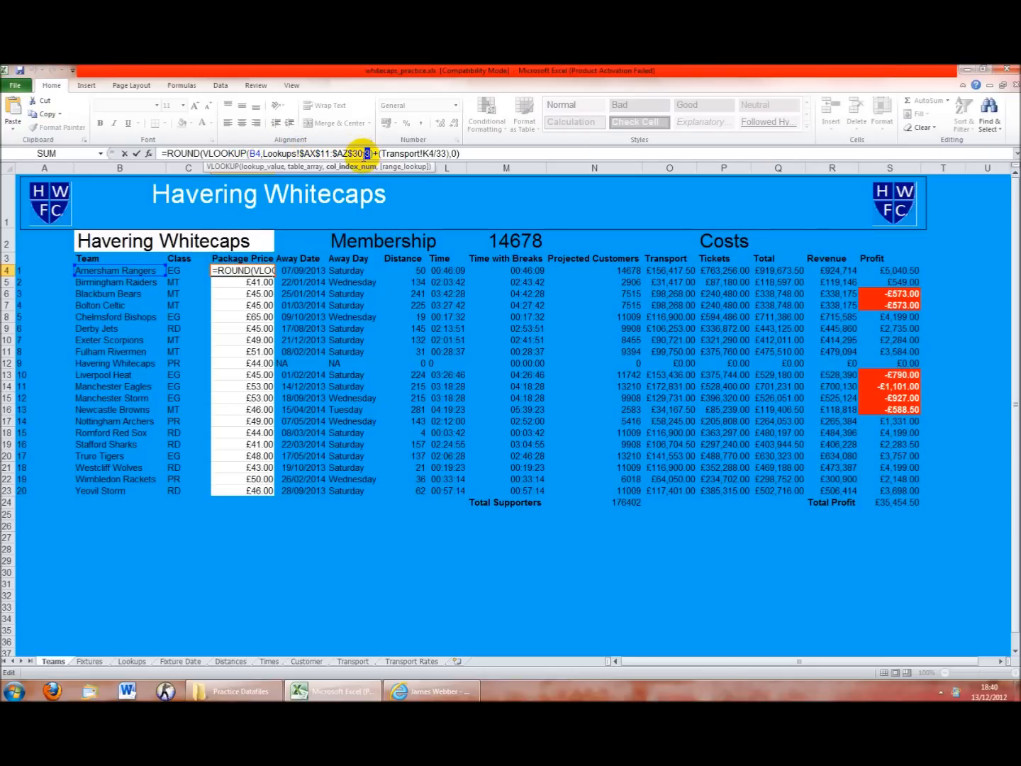
key(Return)
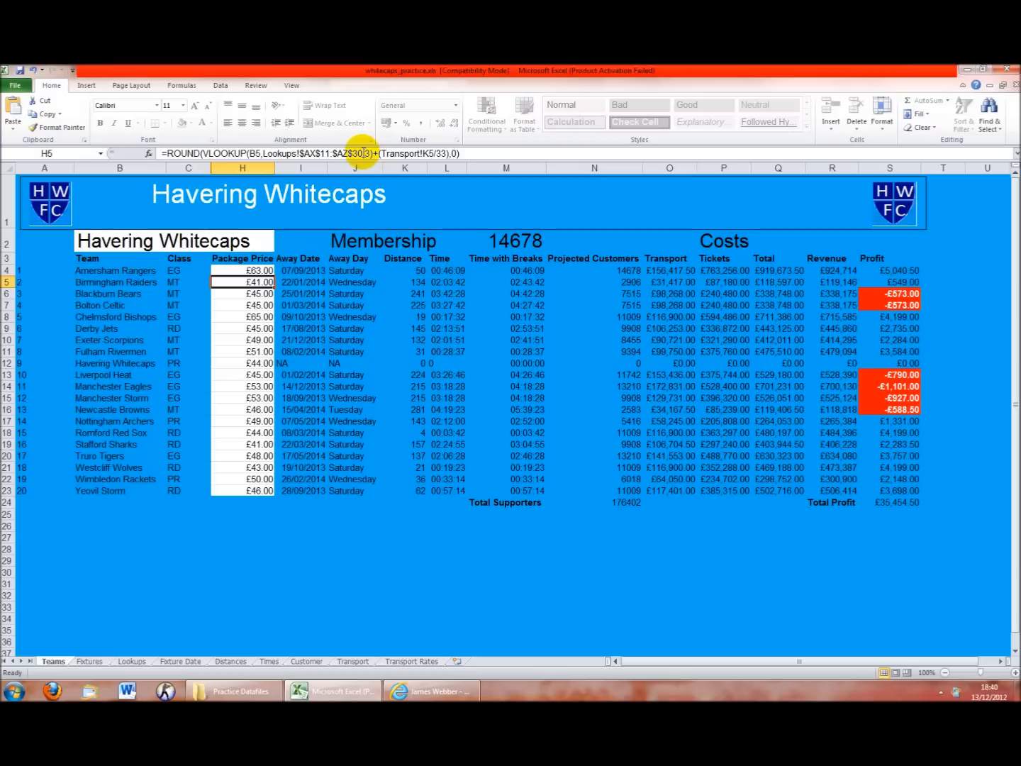
click(257, 270)
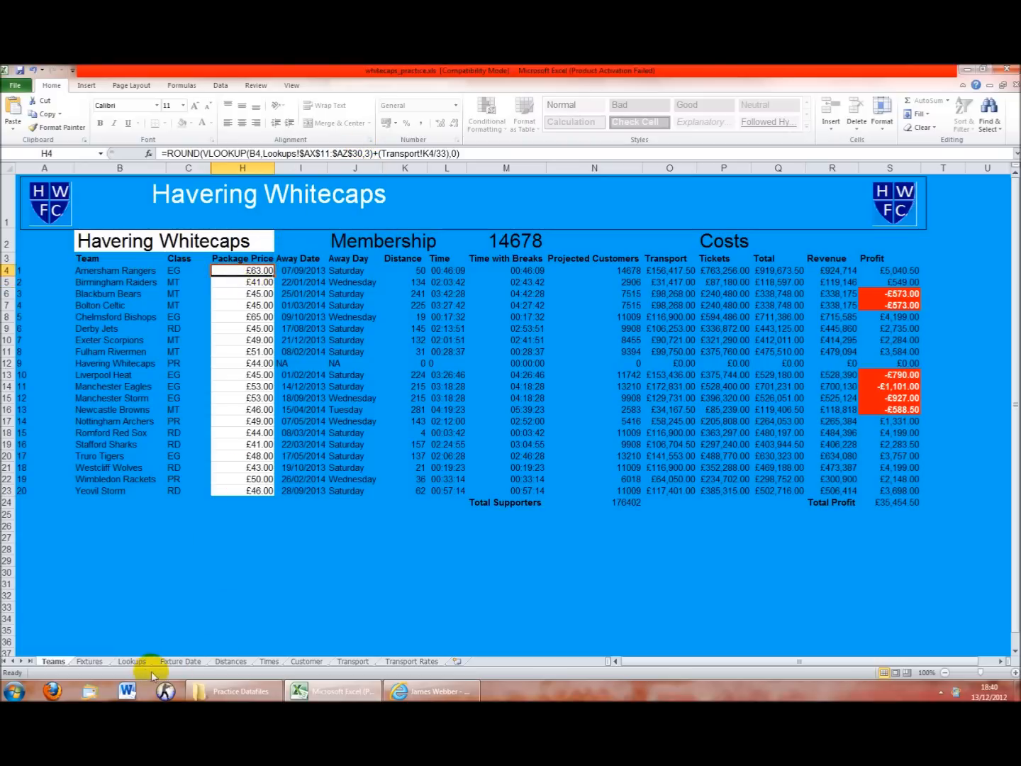
click(132, 661)
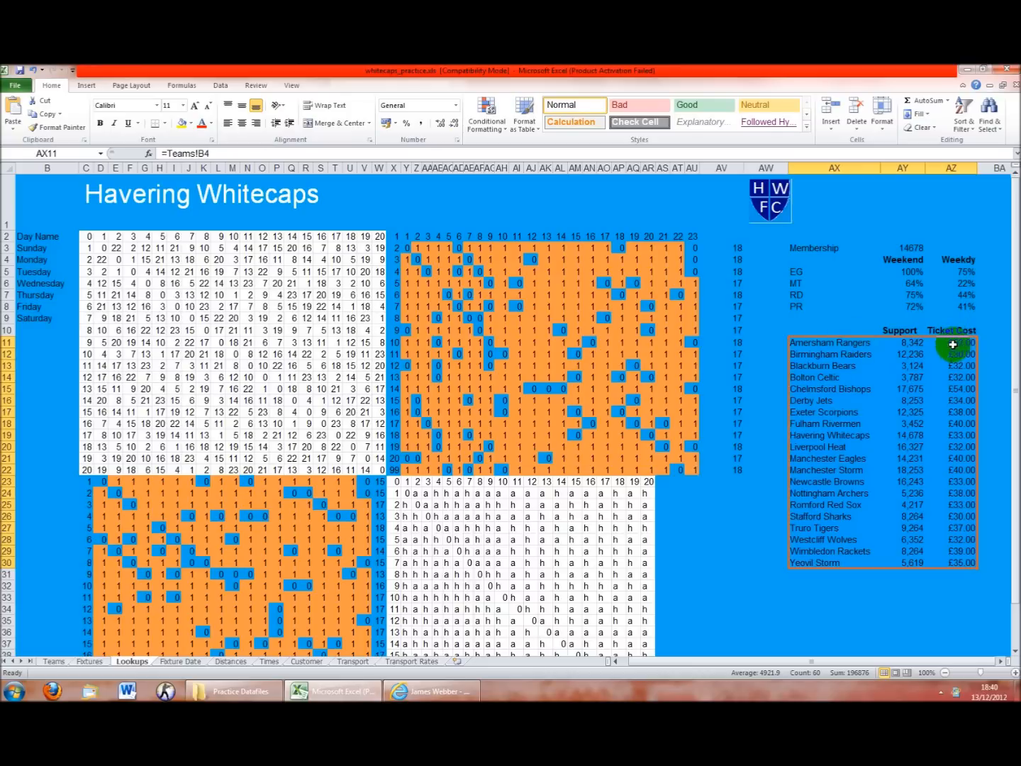
click(54, 661)
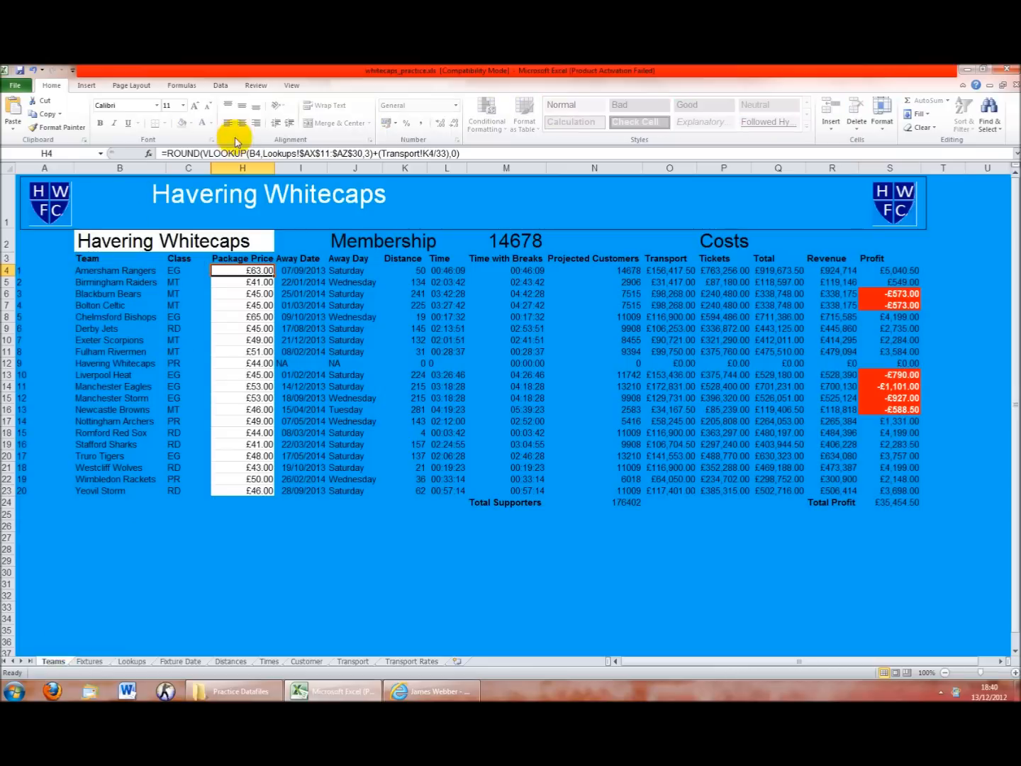
drag(208, 153, 364, 153)
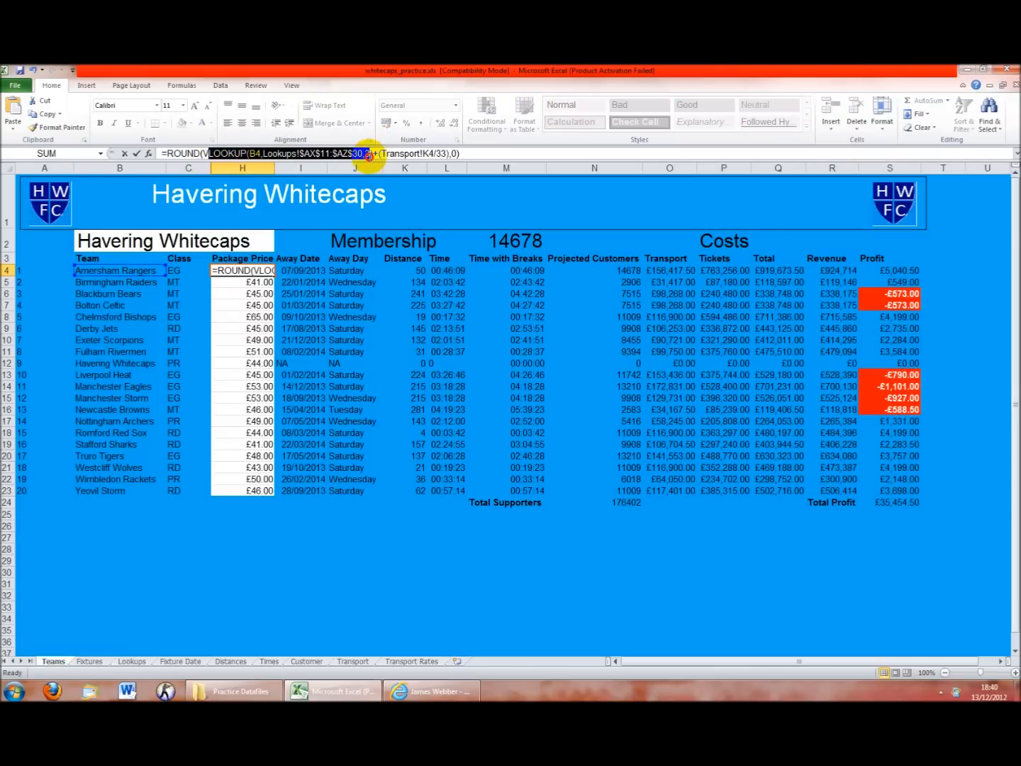
click(366, 153)
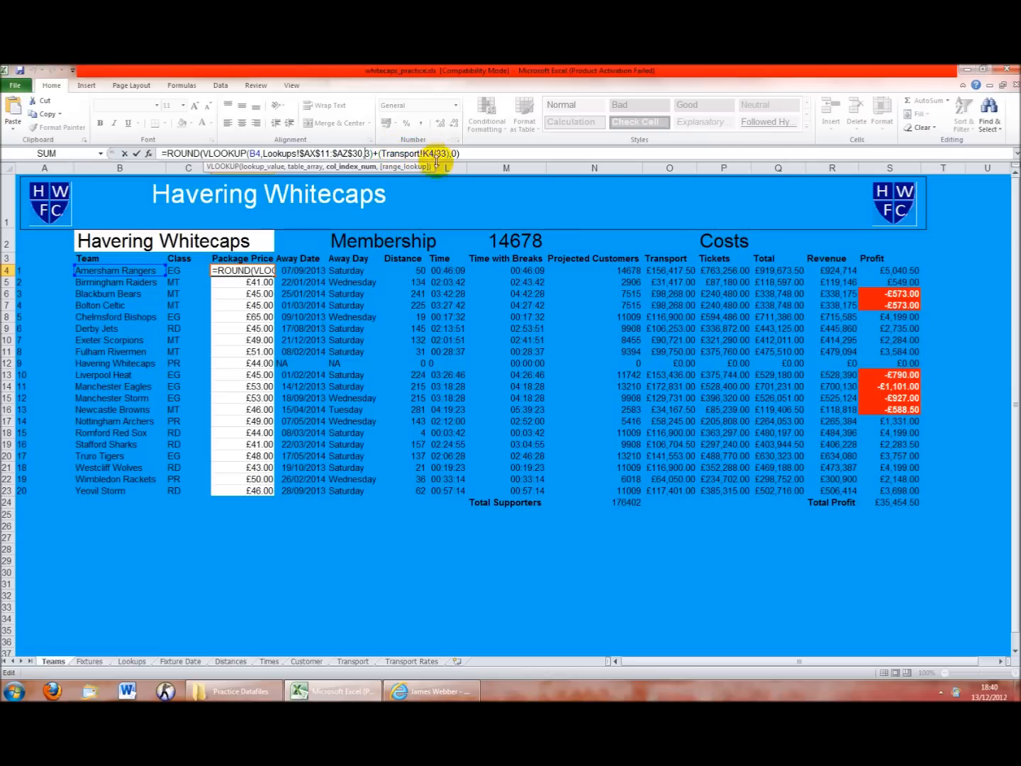
drag(462, 153, 463, 148)
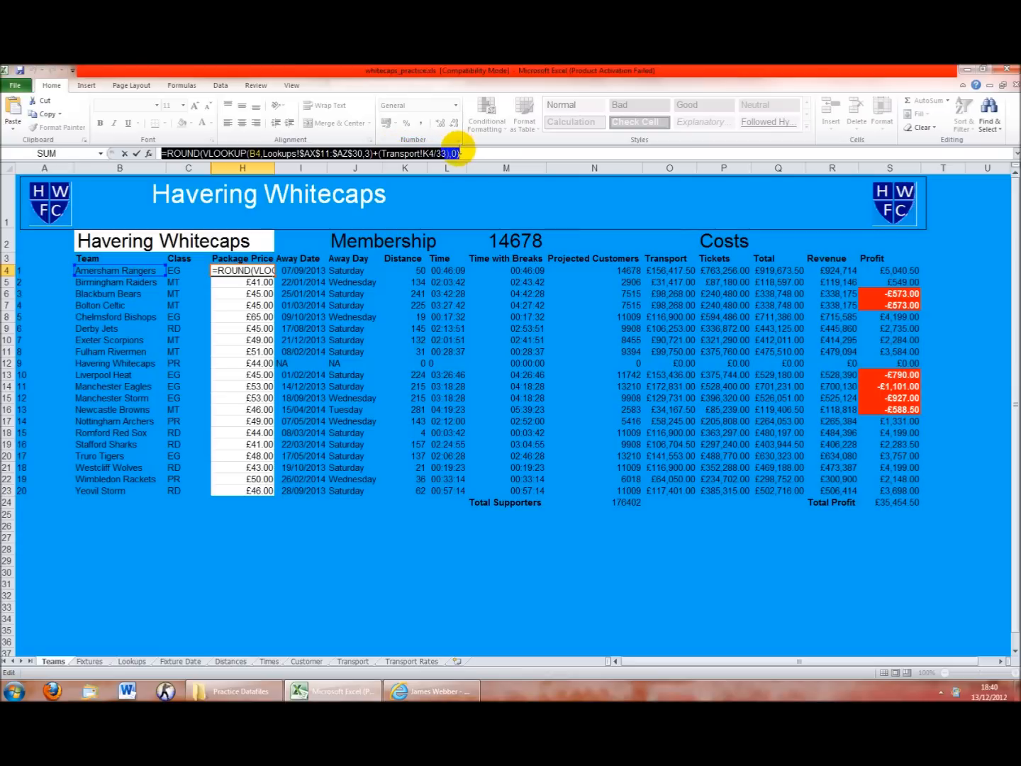
key(Return)
click(262, 272)
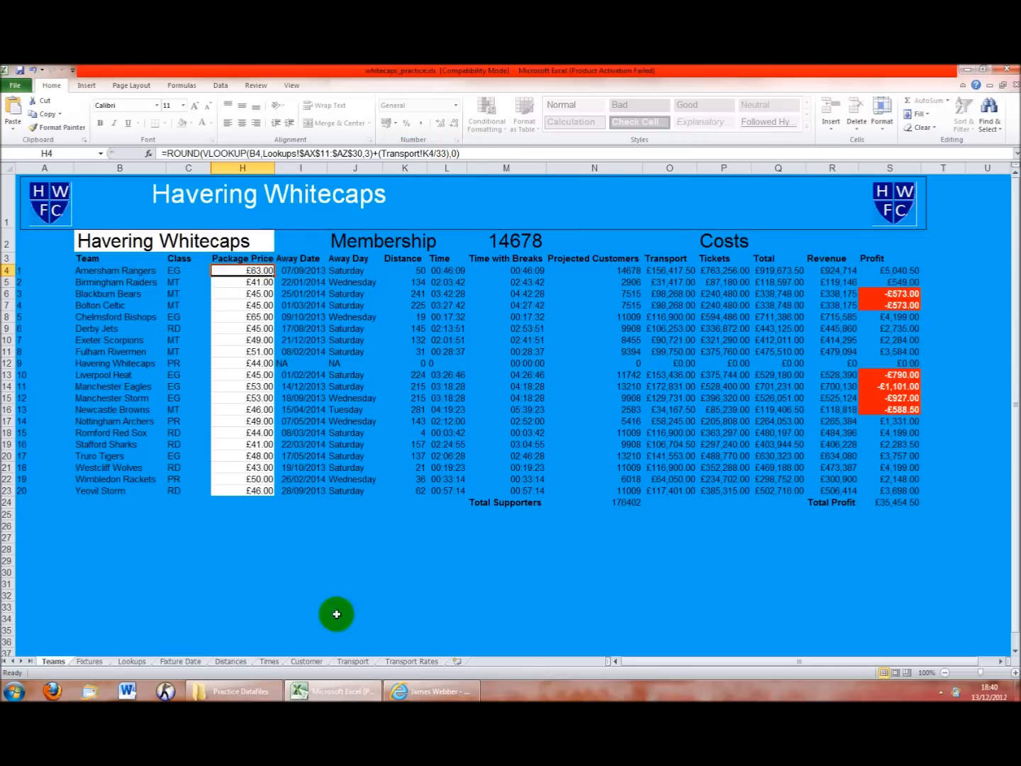
click(341, 661)
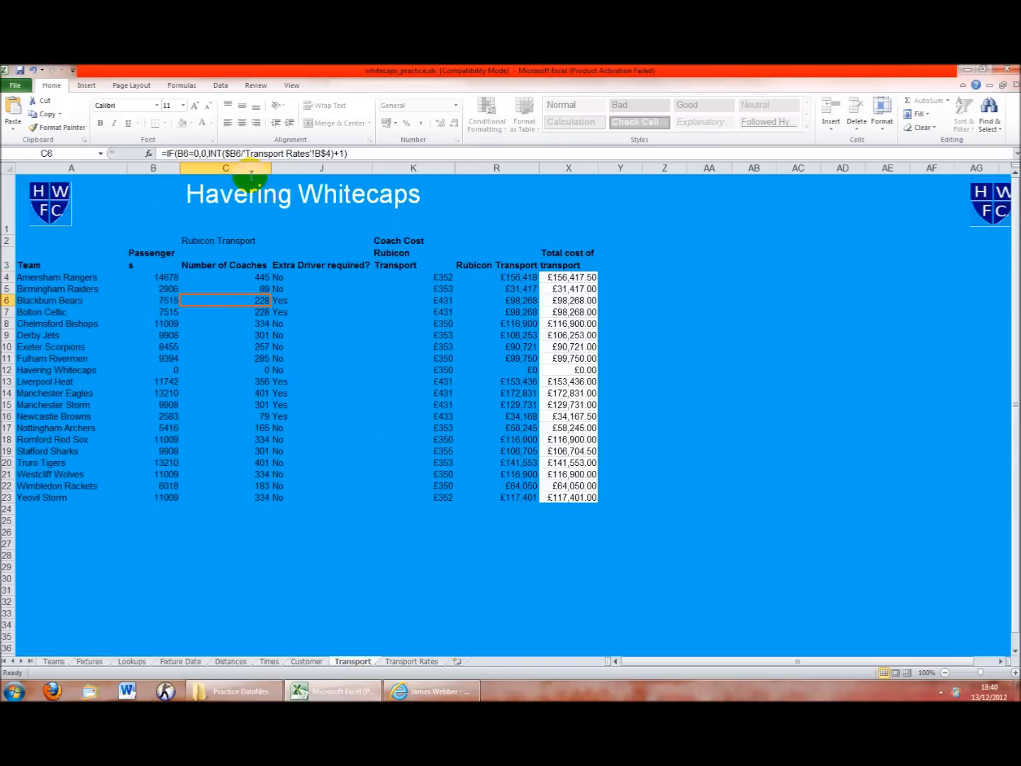
click(393, 168)
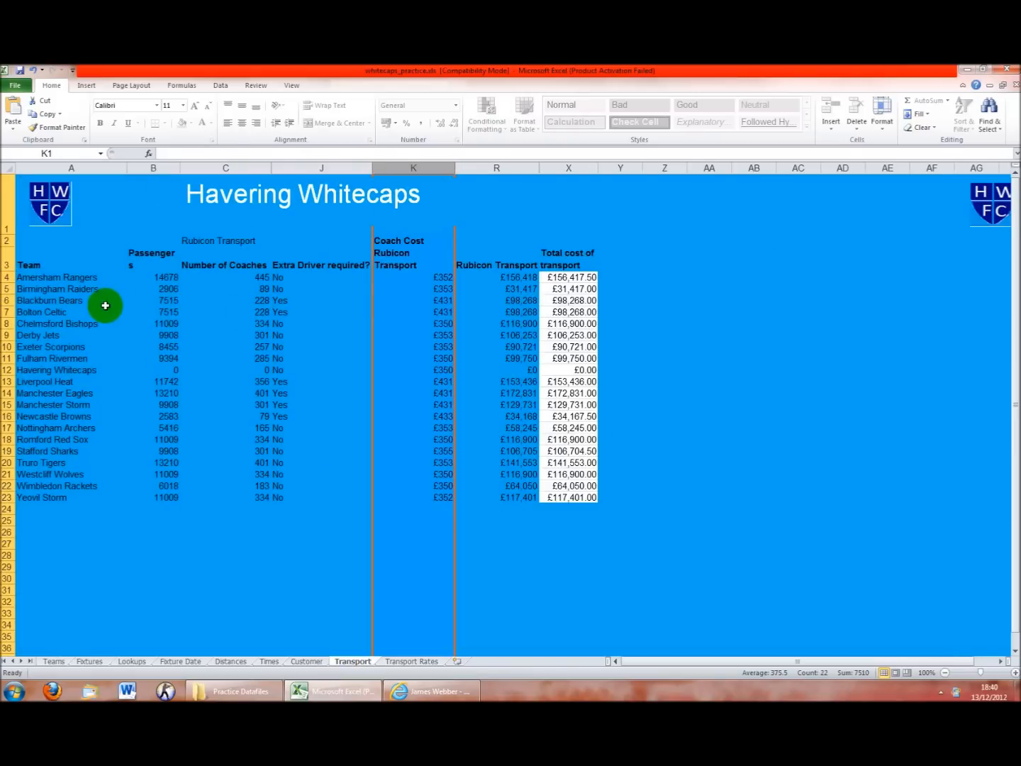
click(8, 277)
click(433, 276)
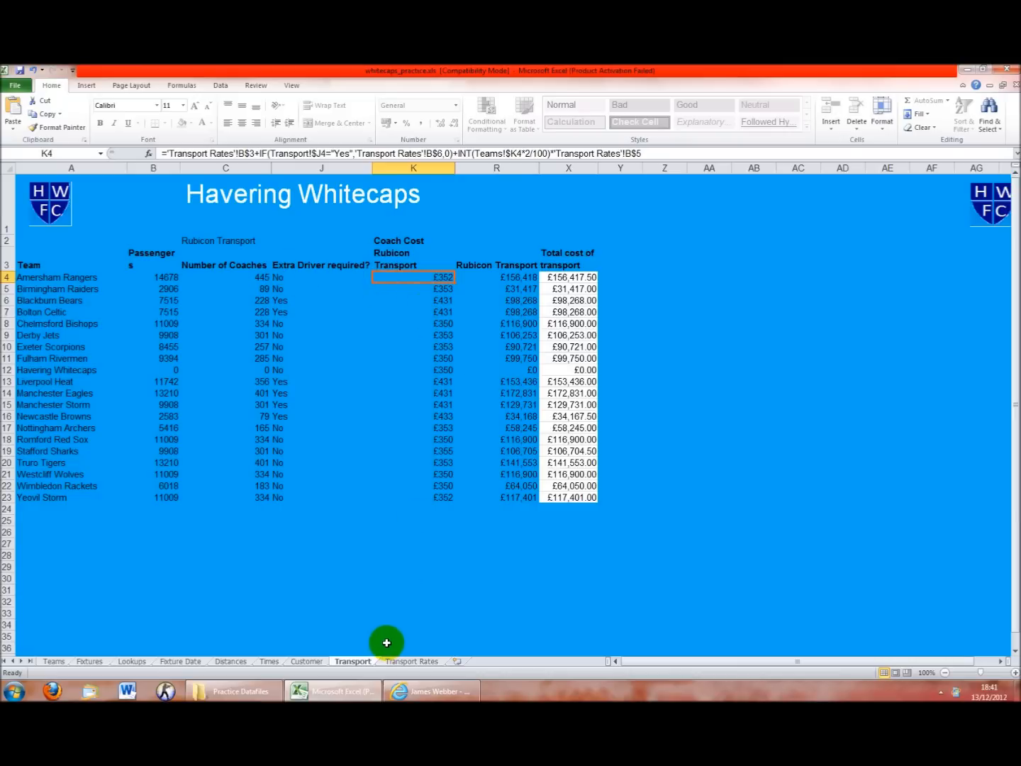
click(408, 667)
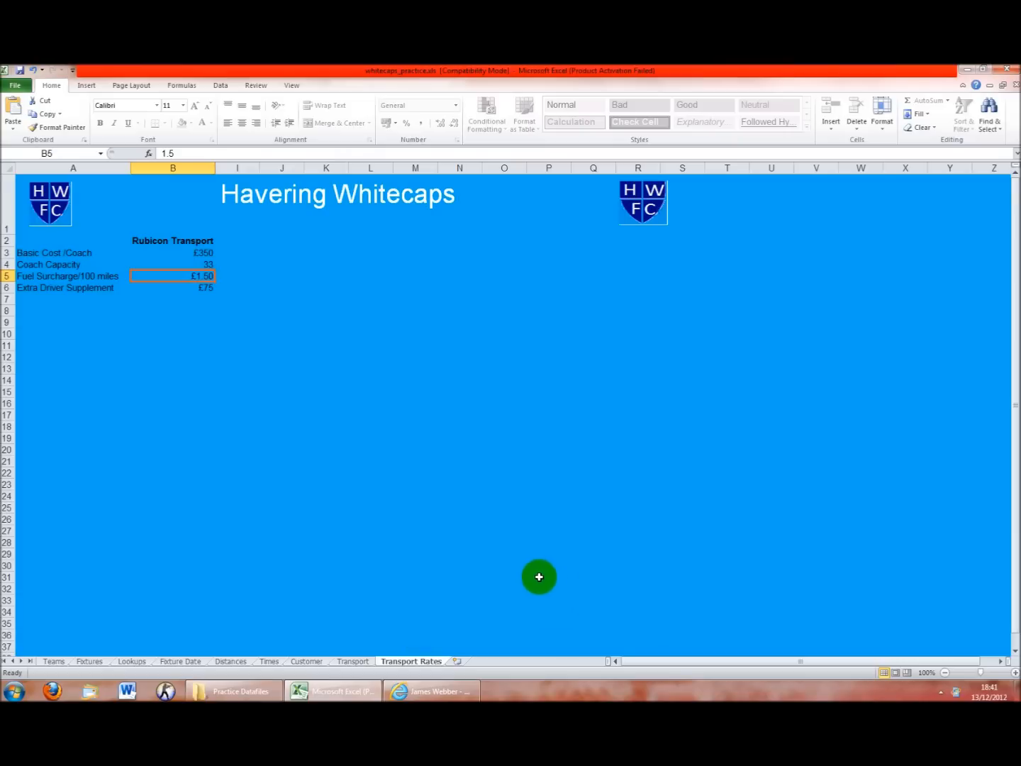
click(192, 242)
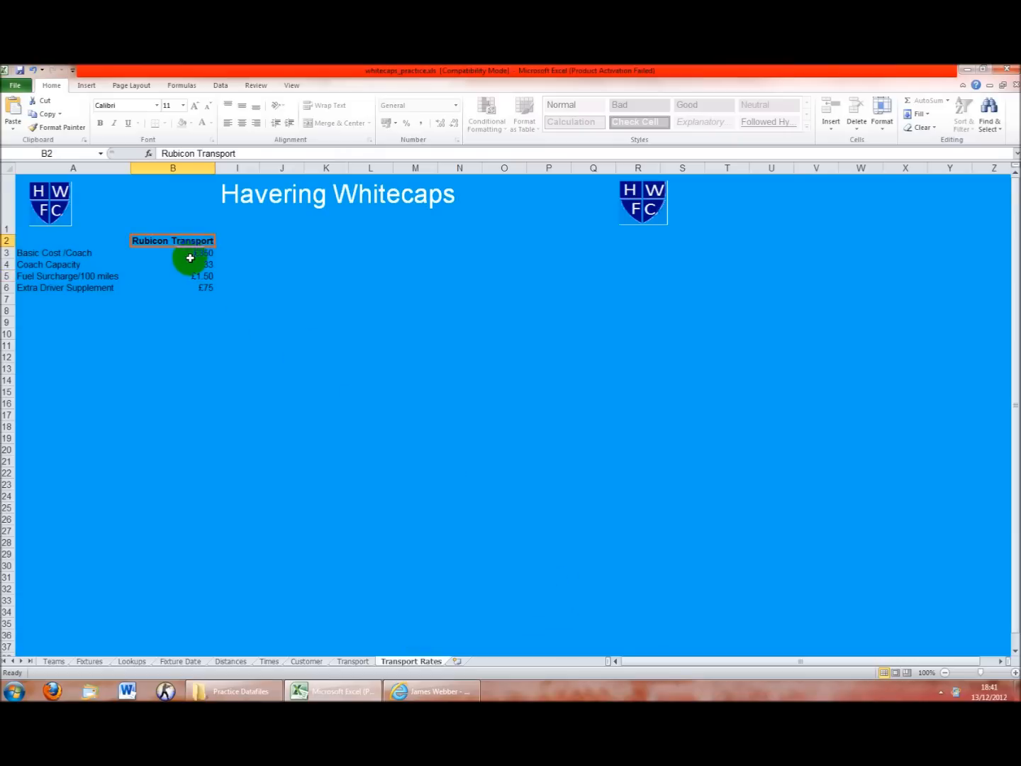
click(208, 266)
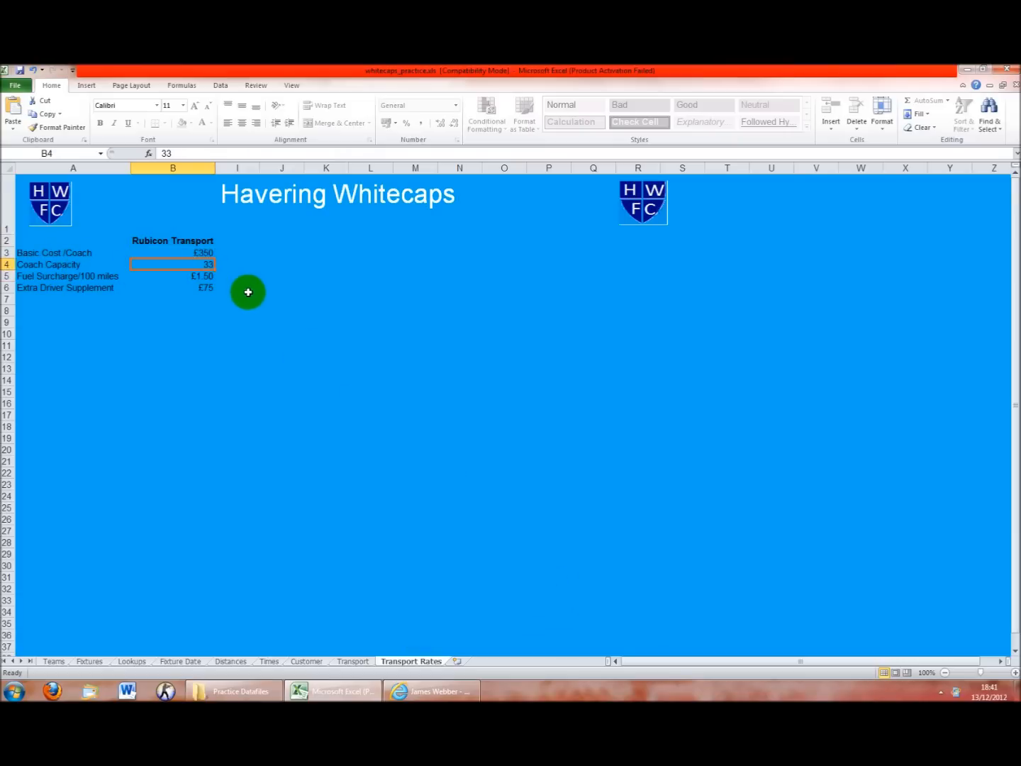
click(61, 661)
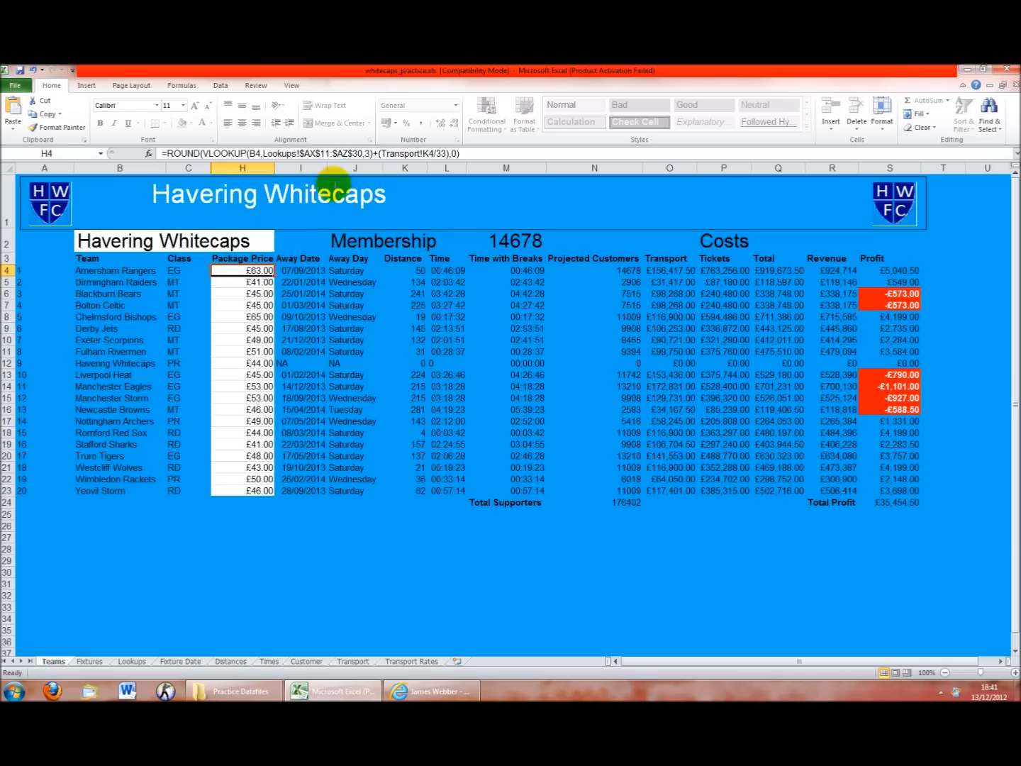
click(433, 154)
drag(435, 154, 446, 153)
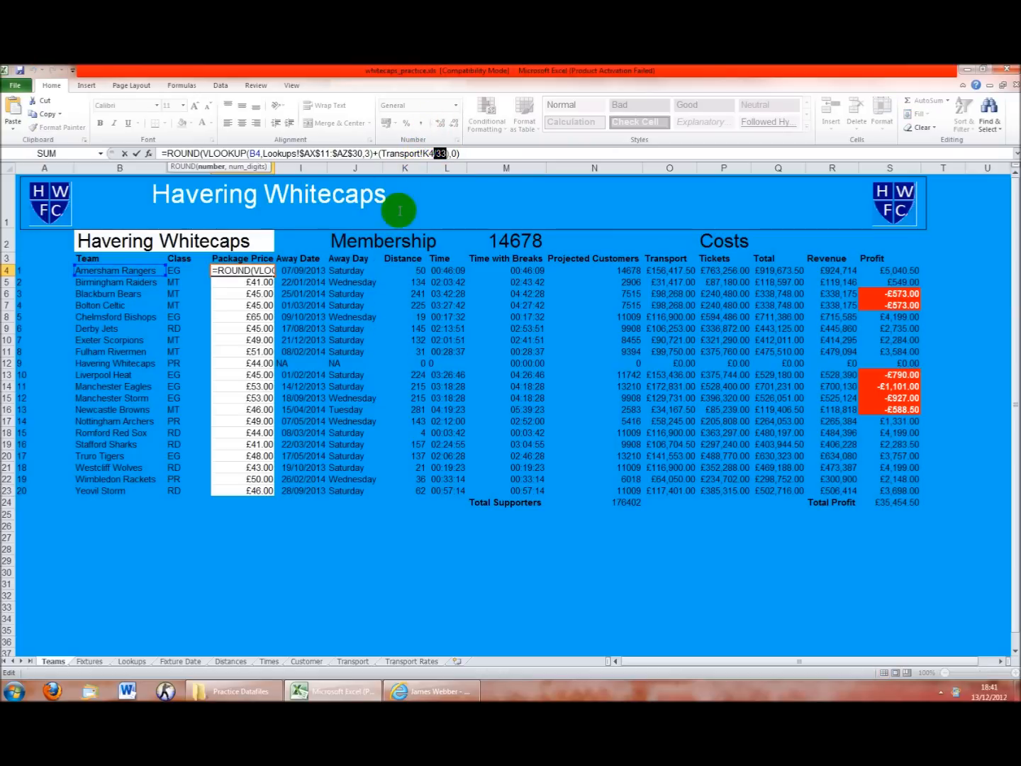
key(Return)
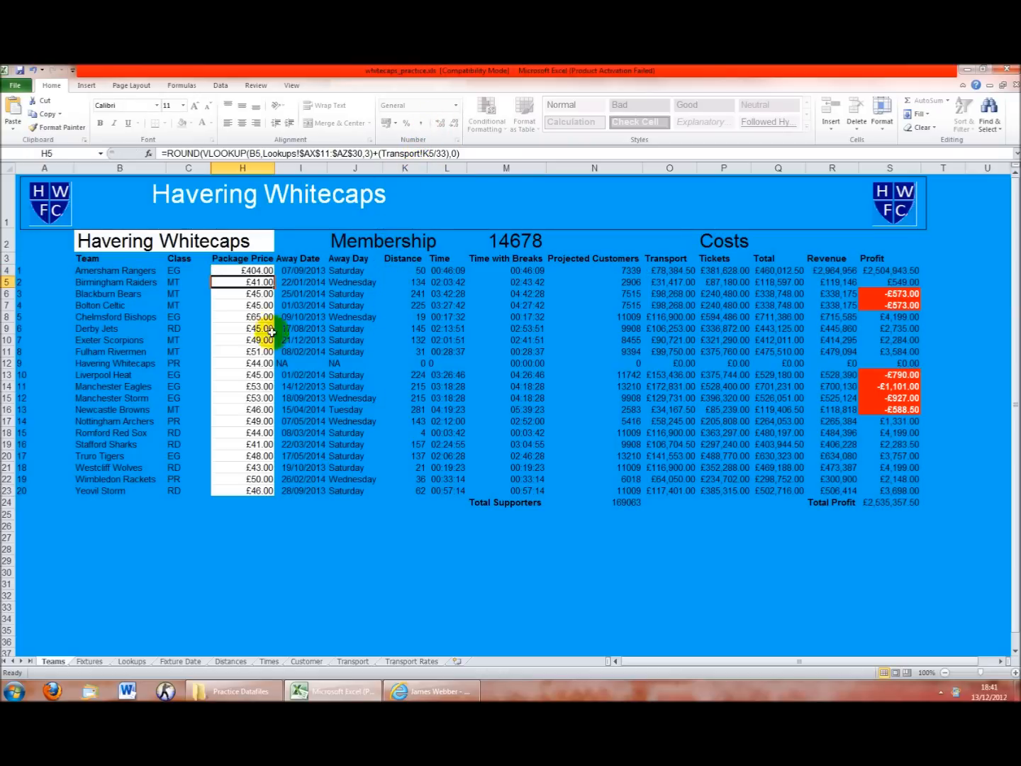
key(ctrl+z)
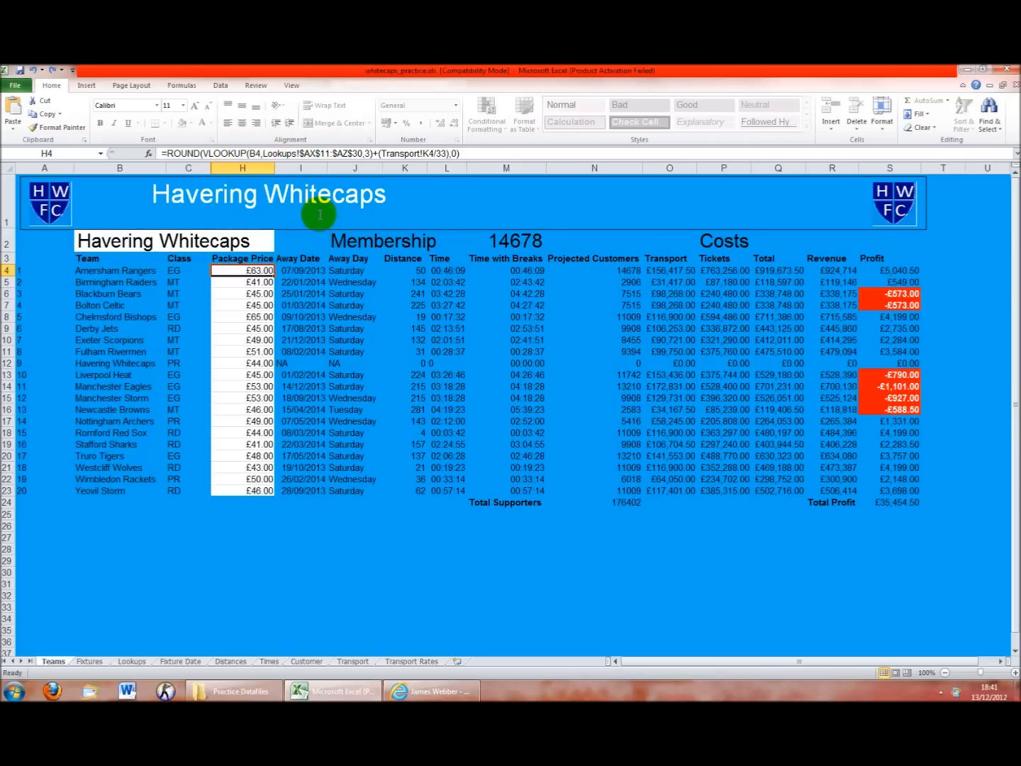
Leave the H4 Package Price formula unchanged and switch to the Transport Rates sheet
click(499, 151)
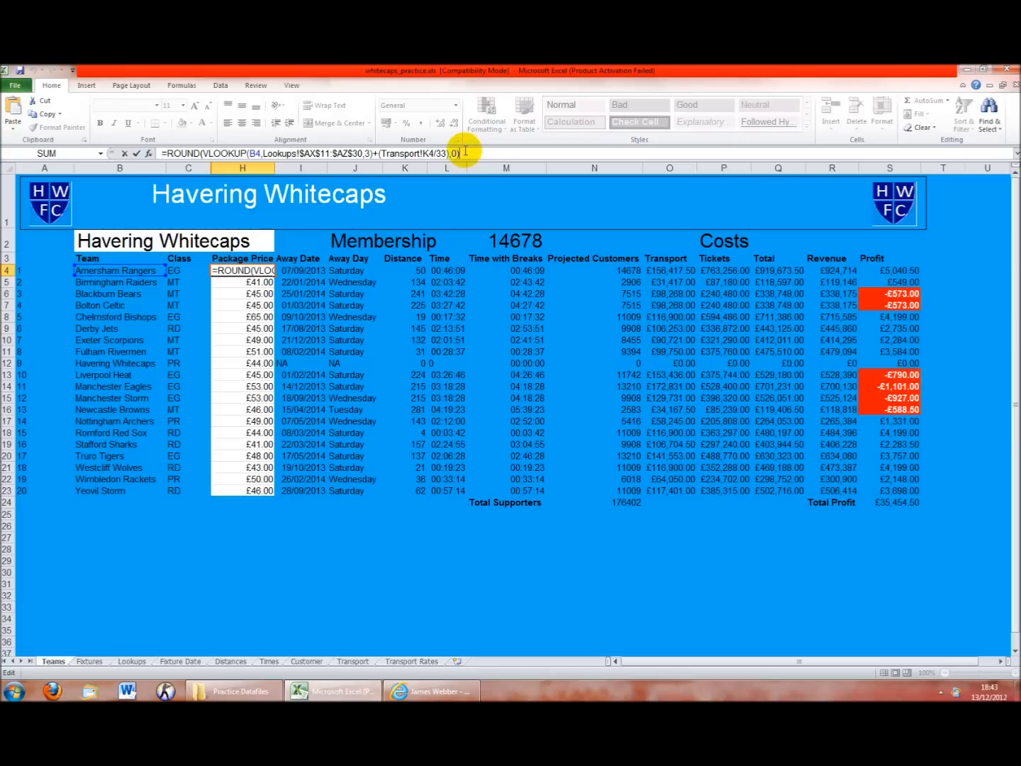
key(Return)
click(261, 270)
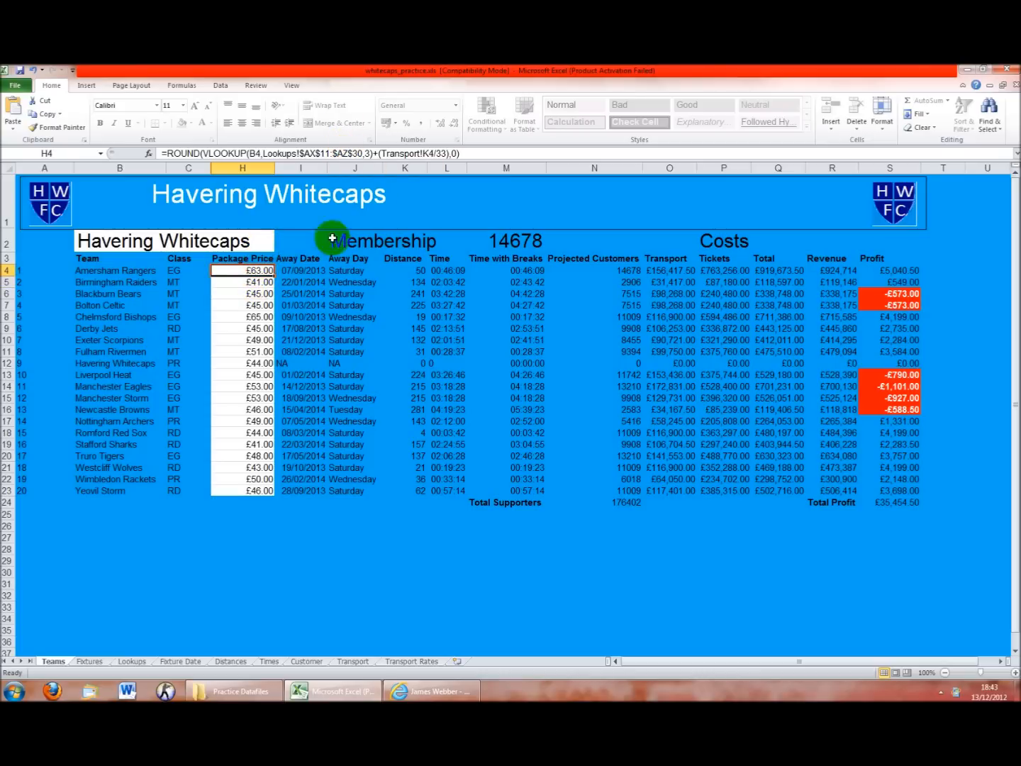
click(409, 661)
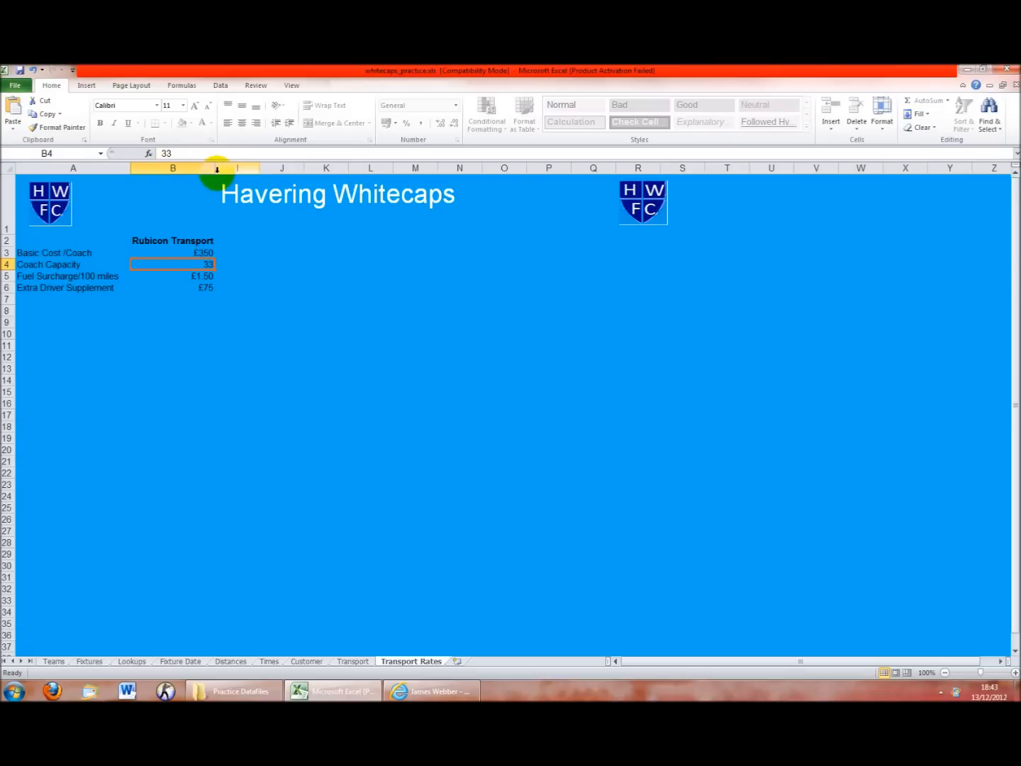
Unprotect the Transport Rates sheet and unhide its columns C–H
click(354, 662)
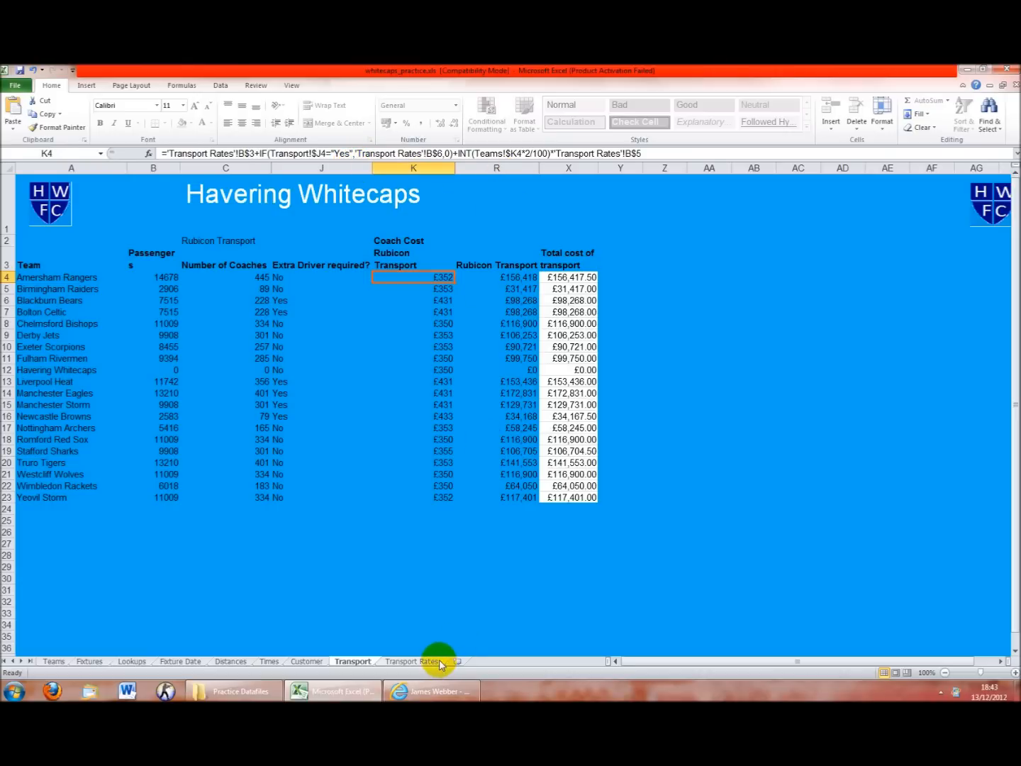
click(412, 661)
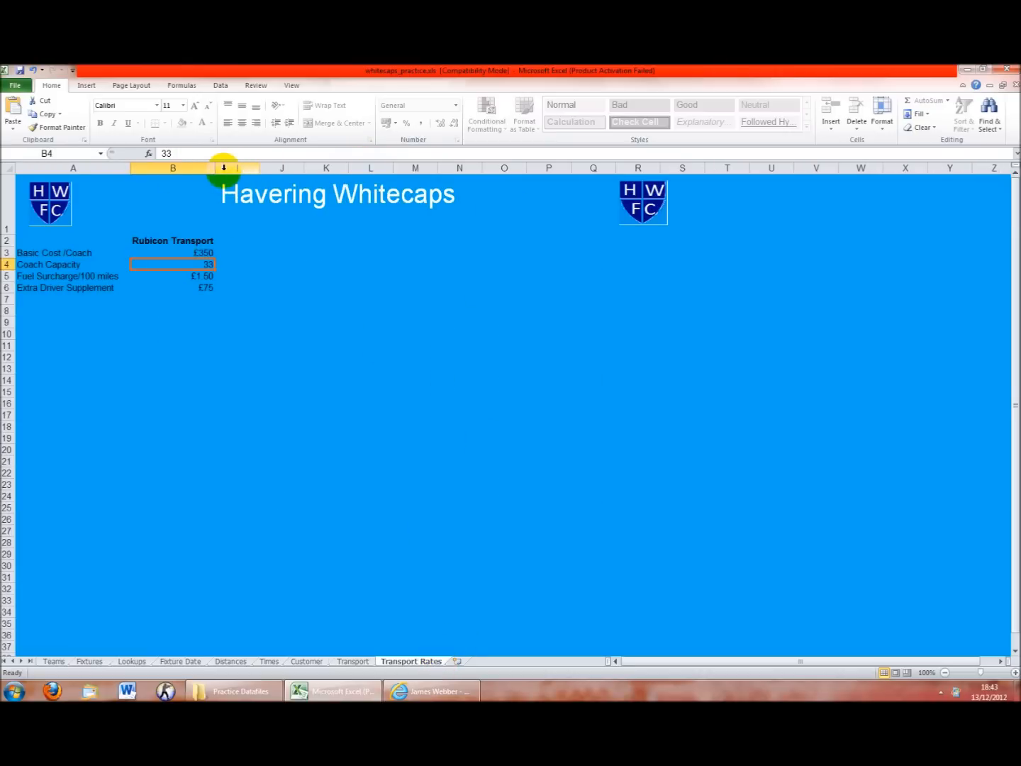
click(221, 86)
click(256, 85)
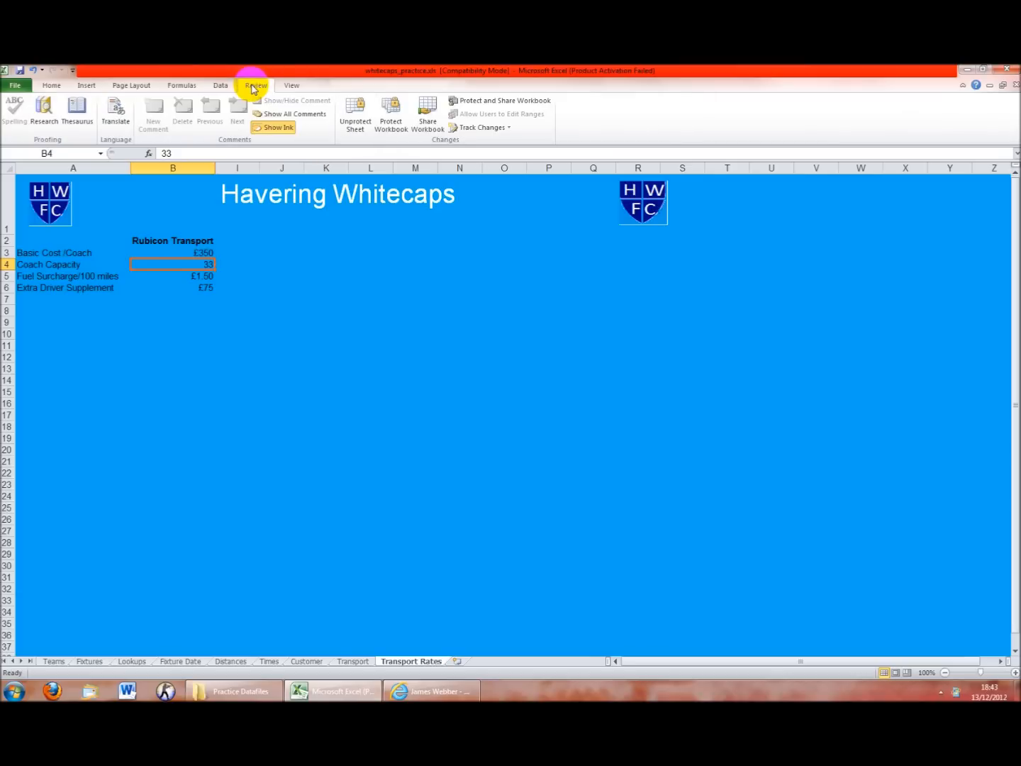
click(348, 120)
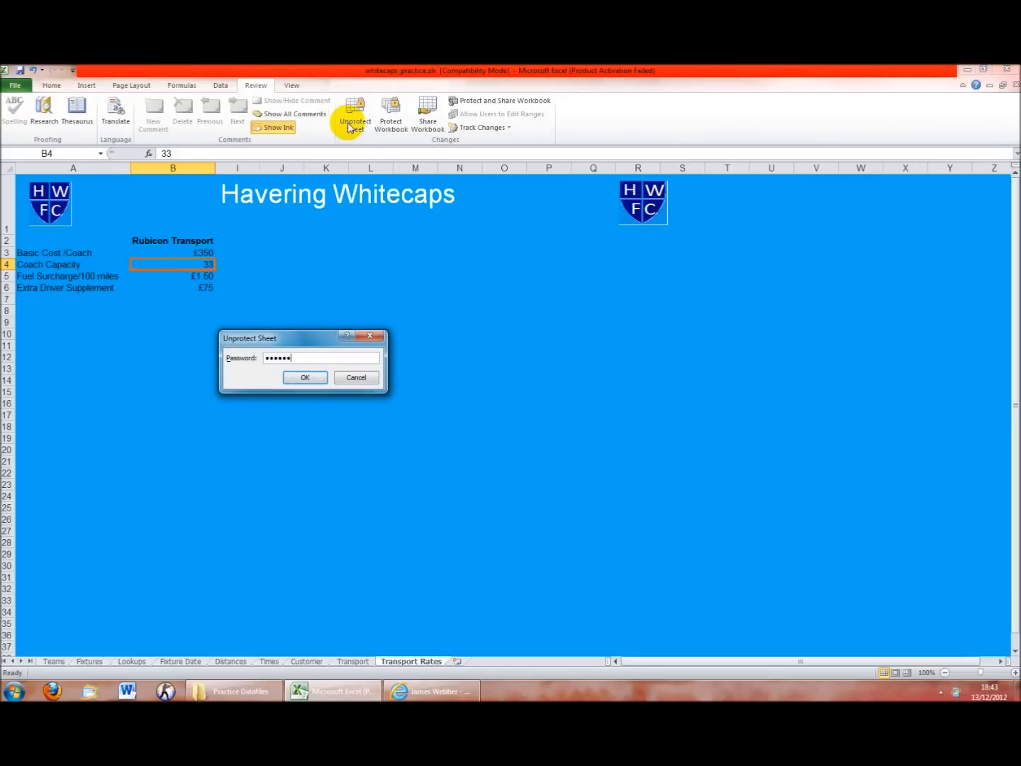
key(Return)
drag(194, 168, 238, 169)
right_click(237, 168)
click(255, 329)
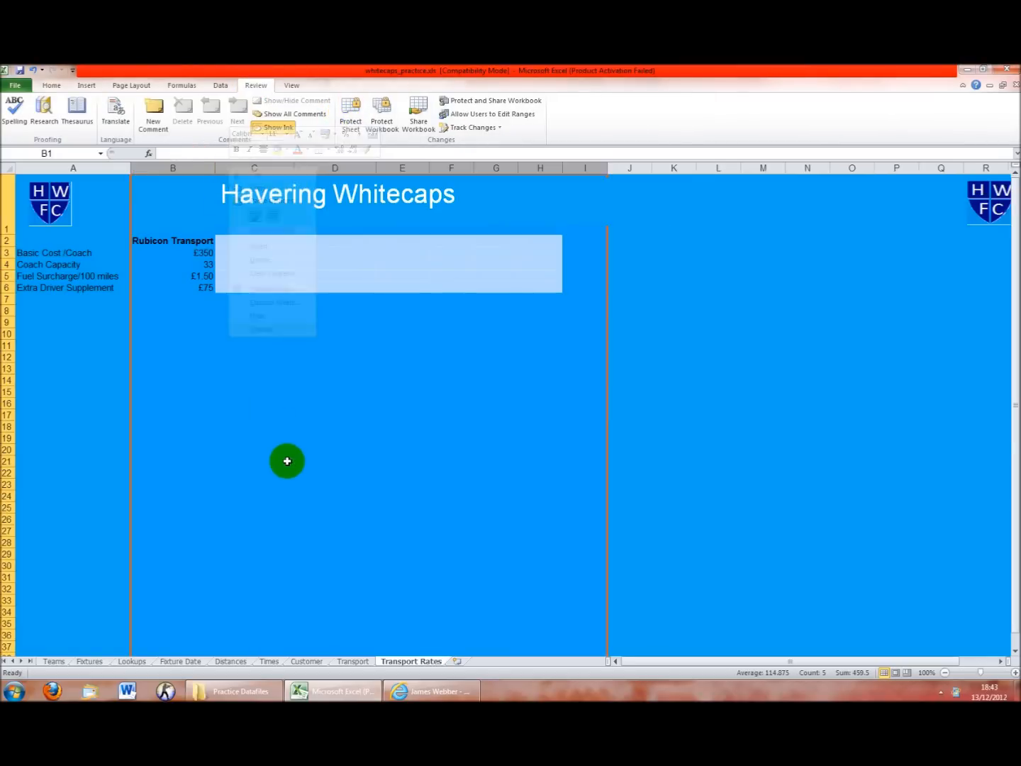
Unprotect the Transport sheet, unhide columns L–Q, check M9, and return to Transport Rates
click(366, 663)
drag(418, 169, 569, 168)
click(348, 111)
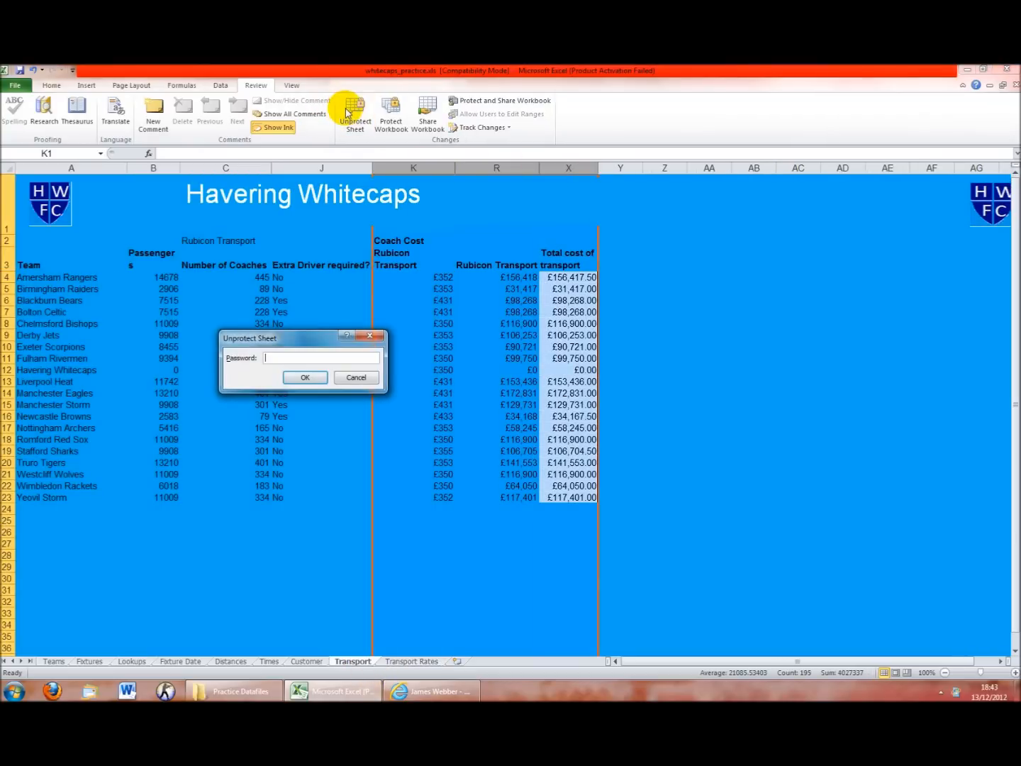
key(Return)
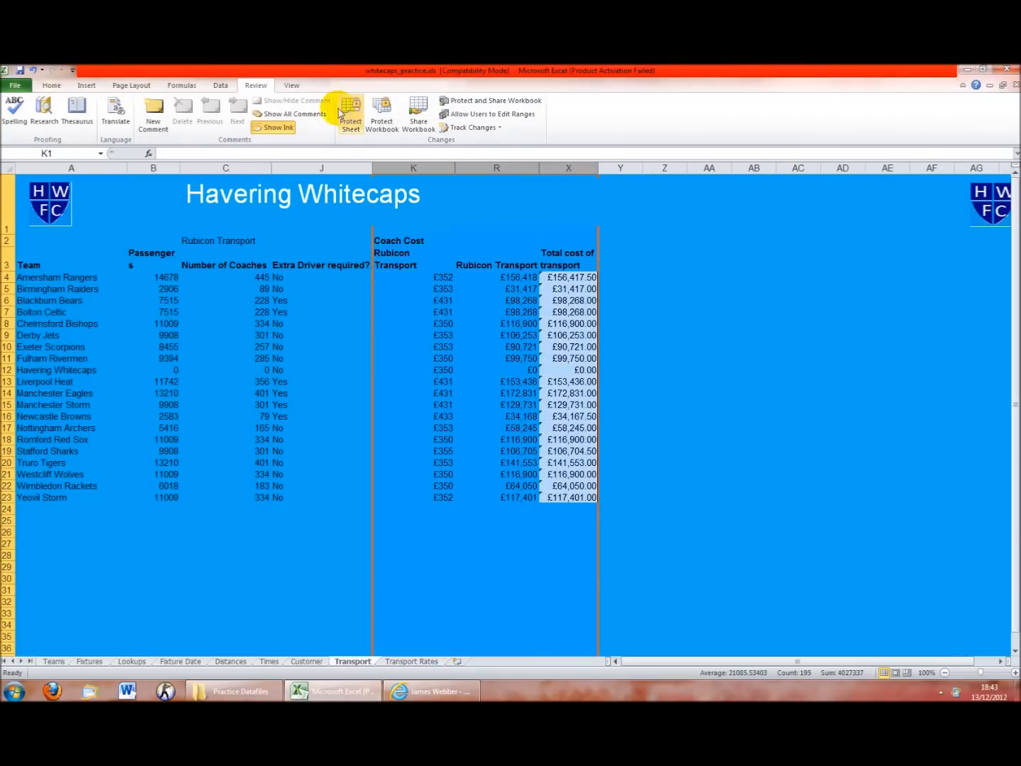
right_click(392, 169)
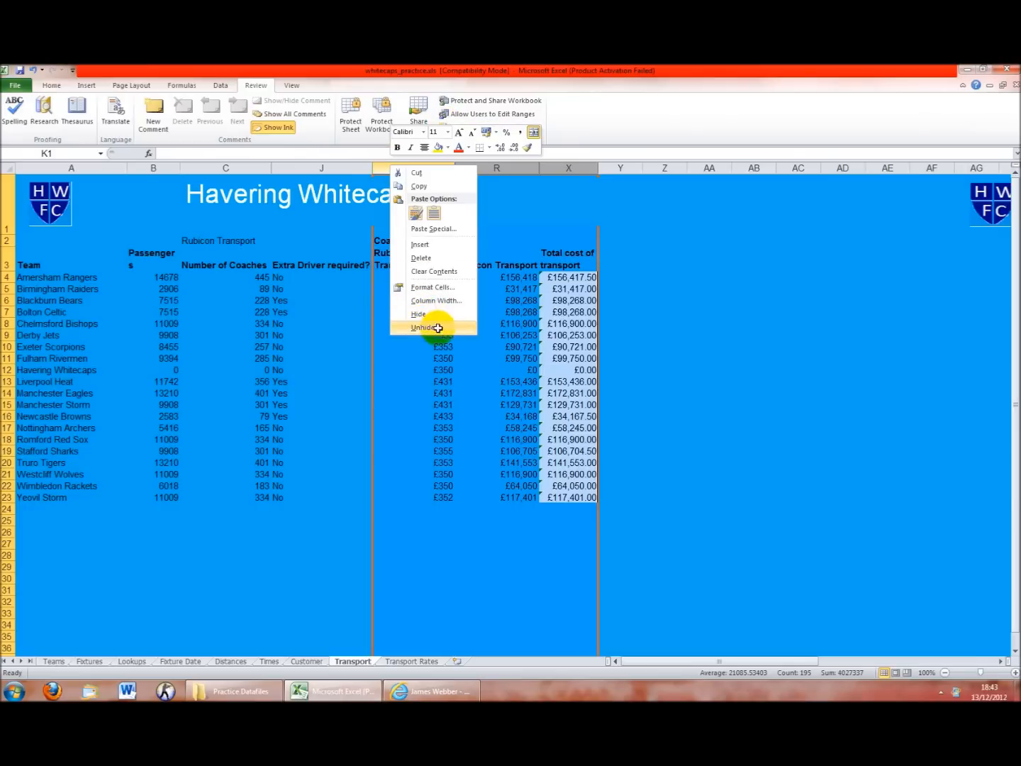
click(424, 327)
click(577, 336)
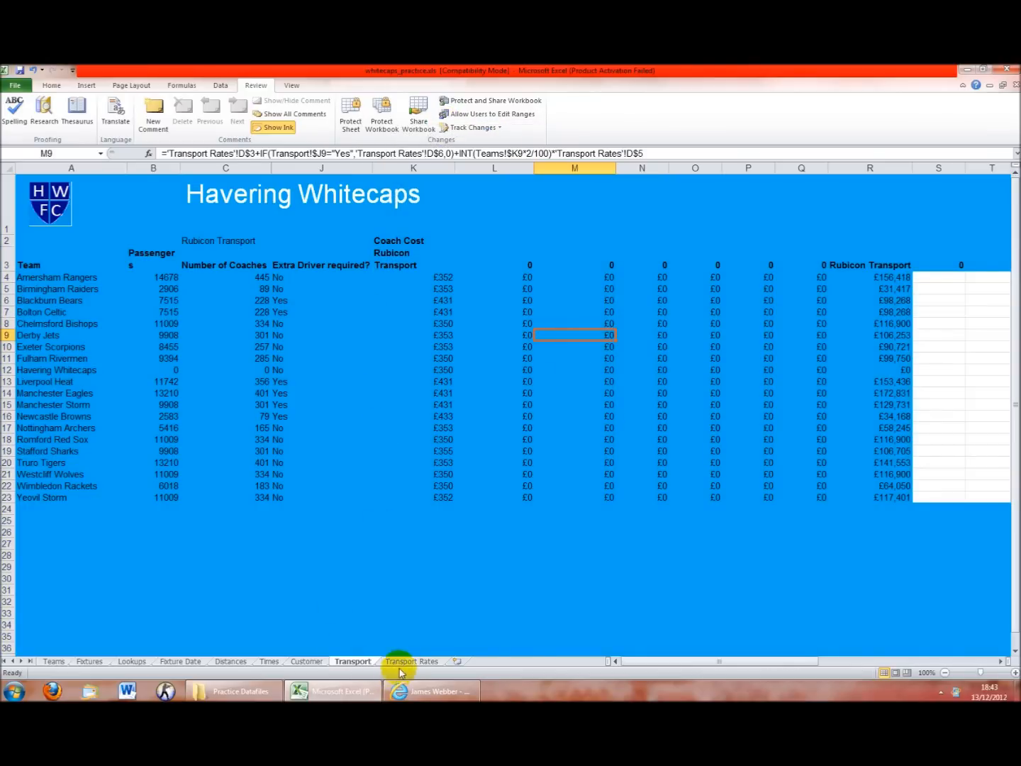
drag(683, 661, 712, 662)
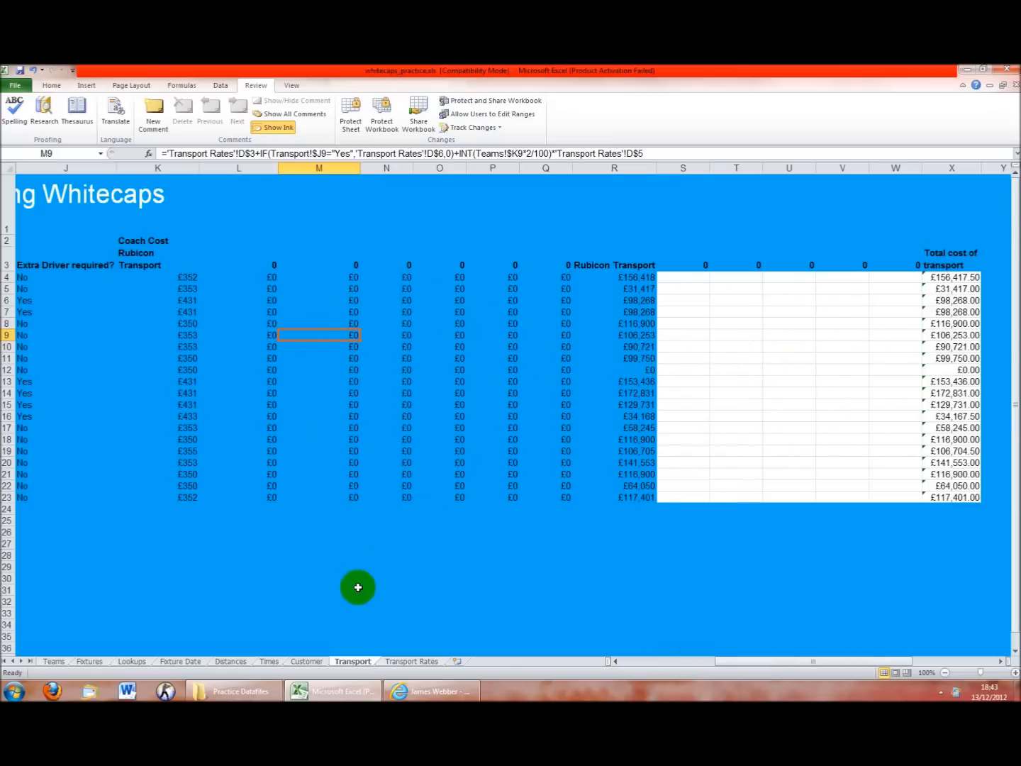
click(402, 662)
Select the Rubicon Transport figures B2:B6 and the empty rate columns C through G
click(288, 471)
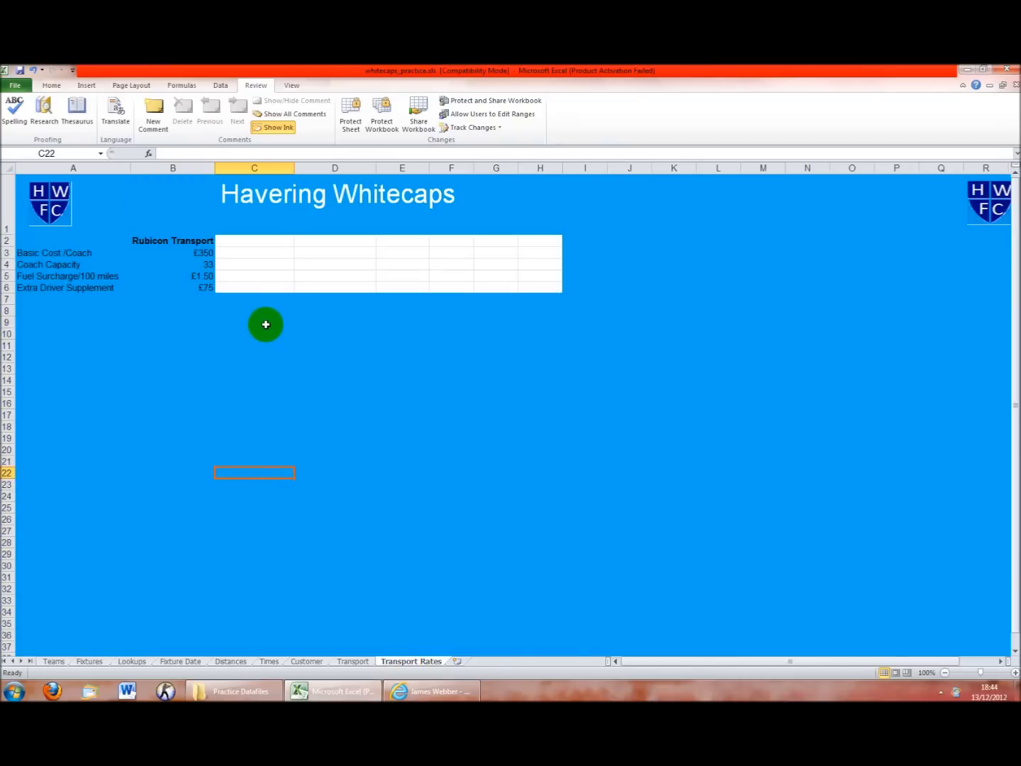
drag(192, 241, 193, 288)
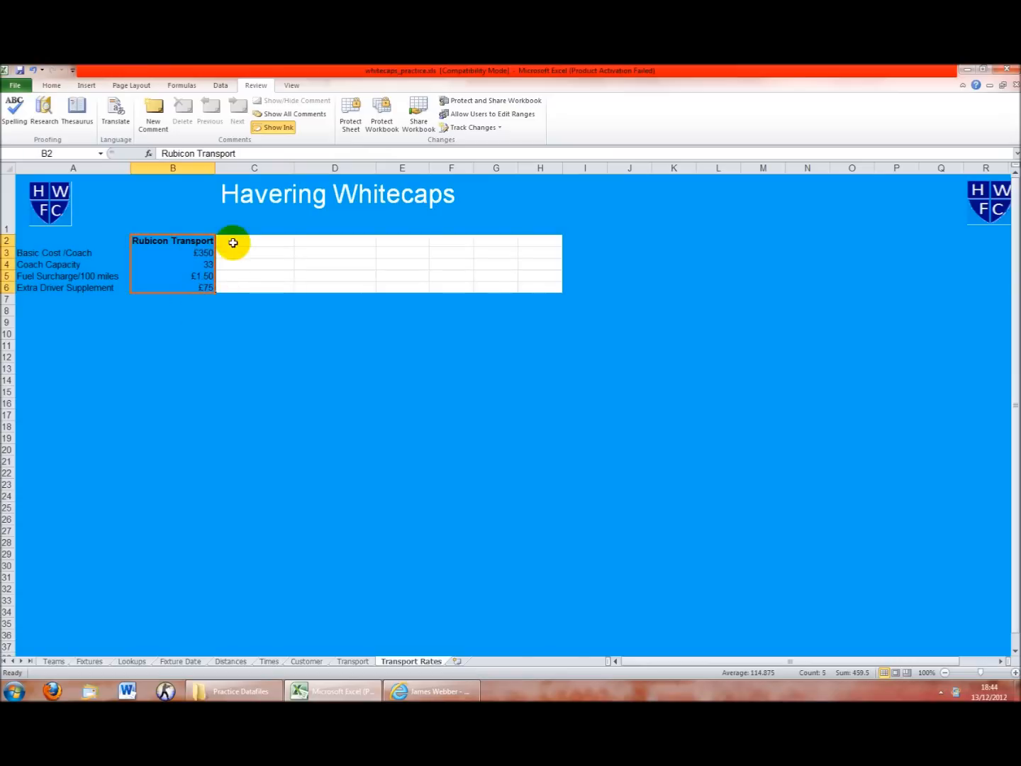
drag(236, 240, 266, 281)
drag(311, 241, 310, 287)
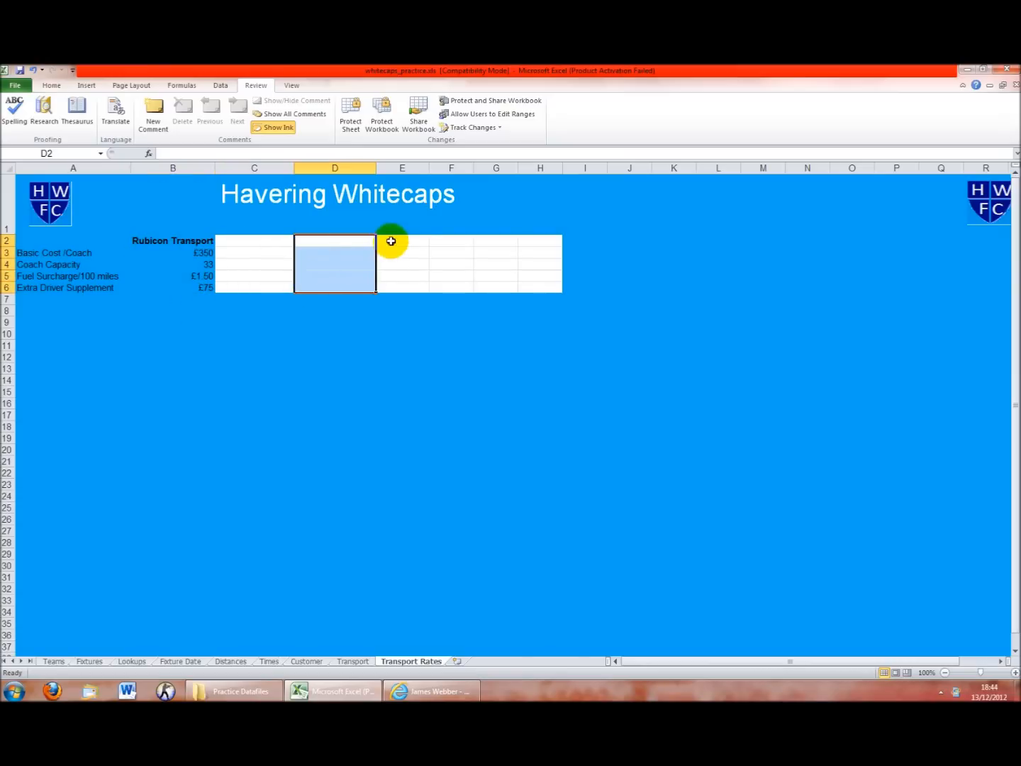
drag(392, 241, 403, 288)
drag(456, 240, 457, 286)
drag(510, 242, 510, 276)
Enter Dave's Taxis, Chris' Cars, Ben's Boats and George's Caravans in C2:F2, AutoFitting column F
click(261, 242)
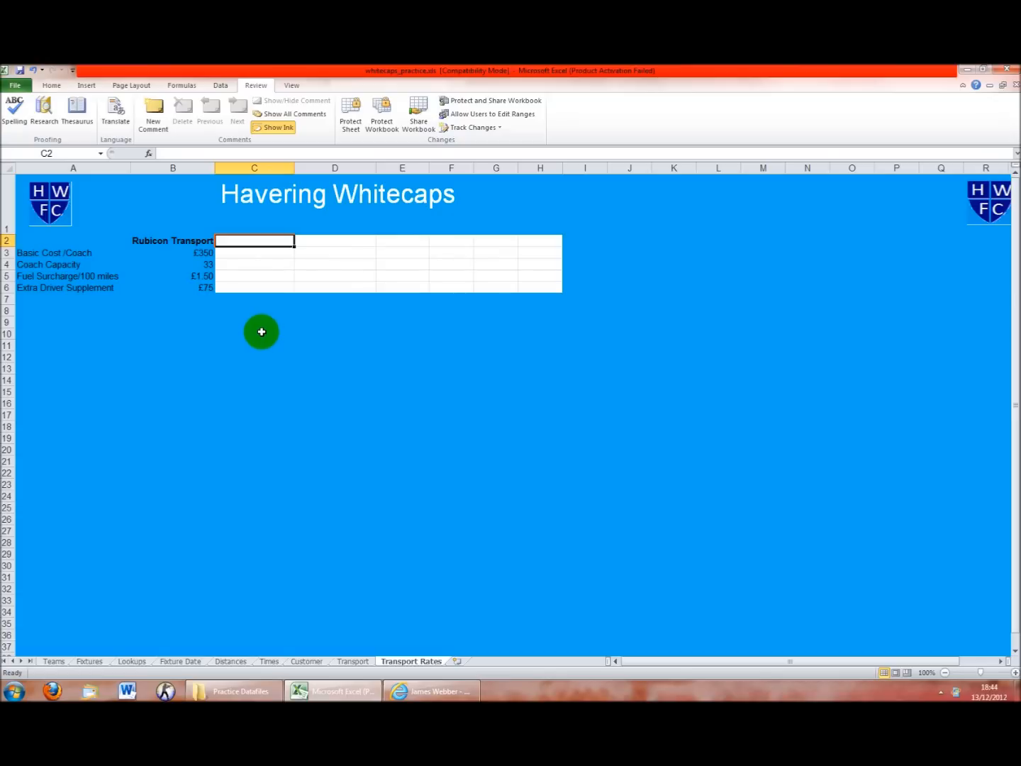
text(Dave's Taxis)
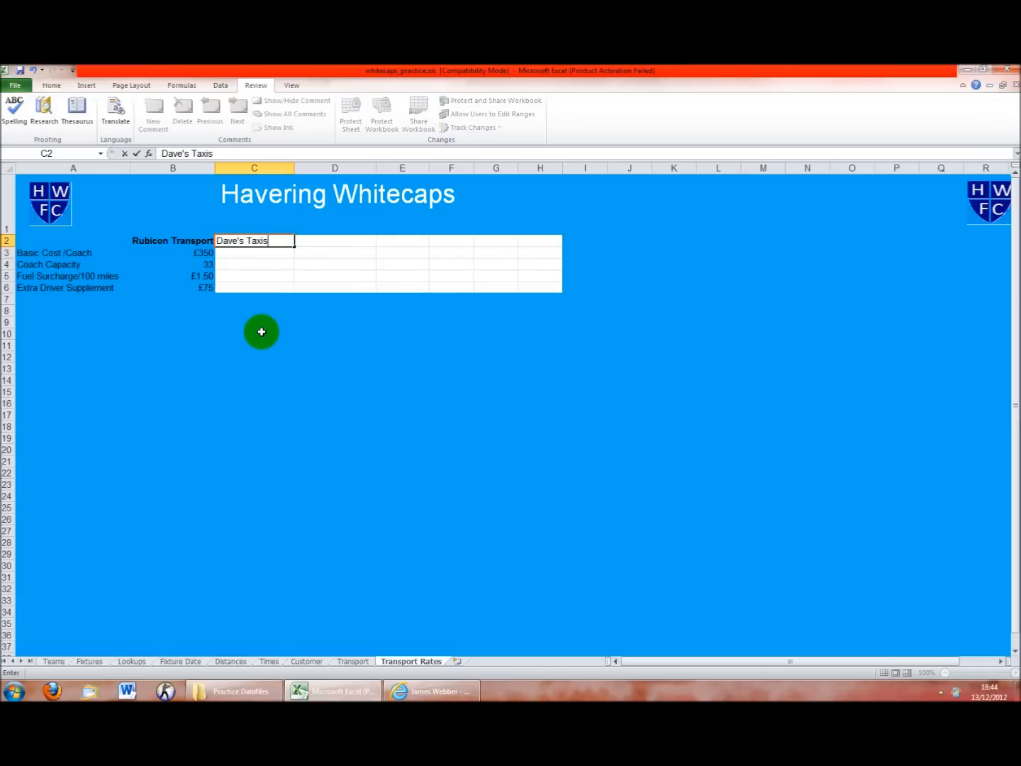
key(Tab)
text(Chris' Cars)
key(Tab)
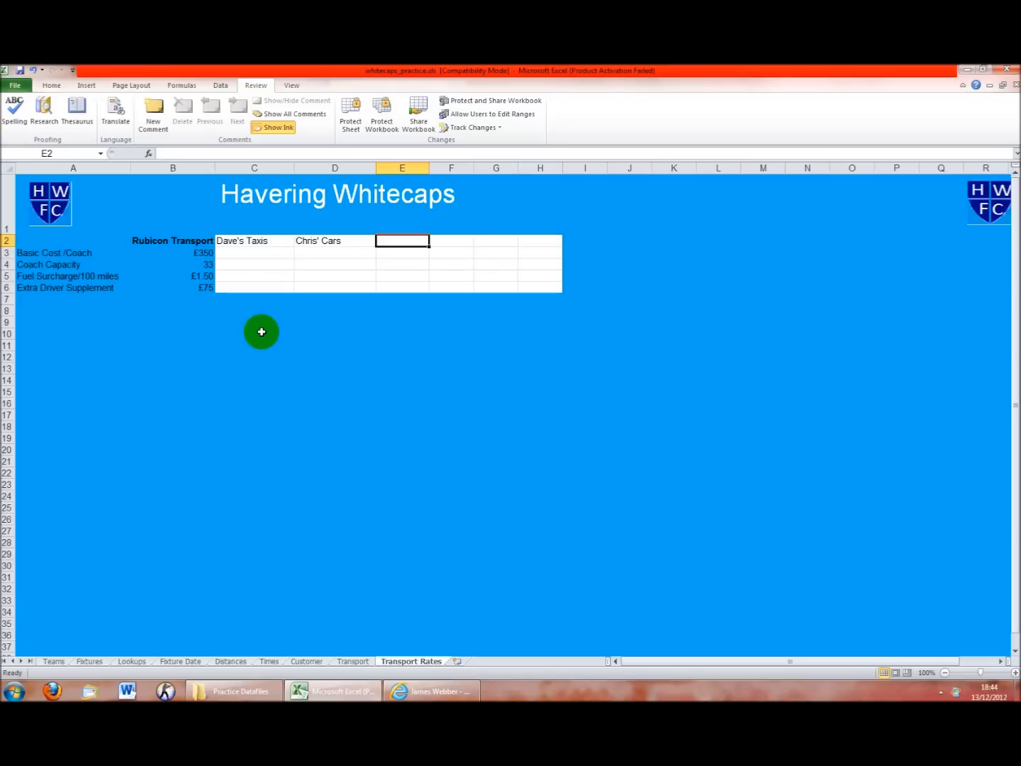
text(Ben's Ba)
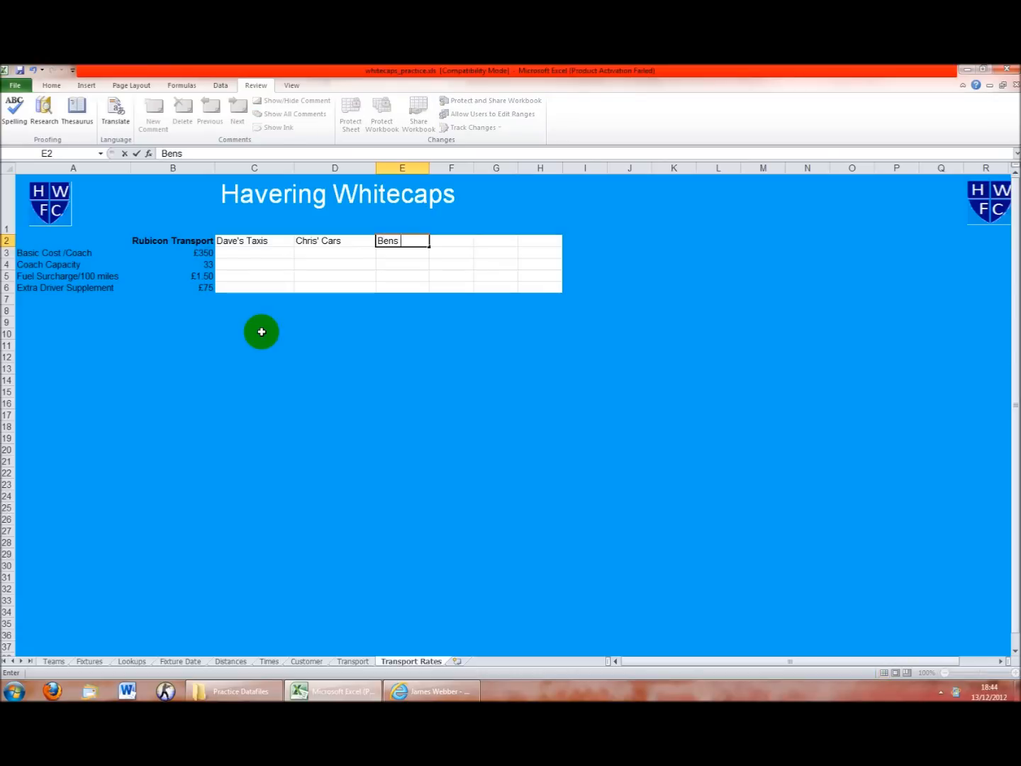
text(ats)
key(Tab)
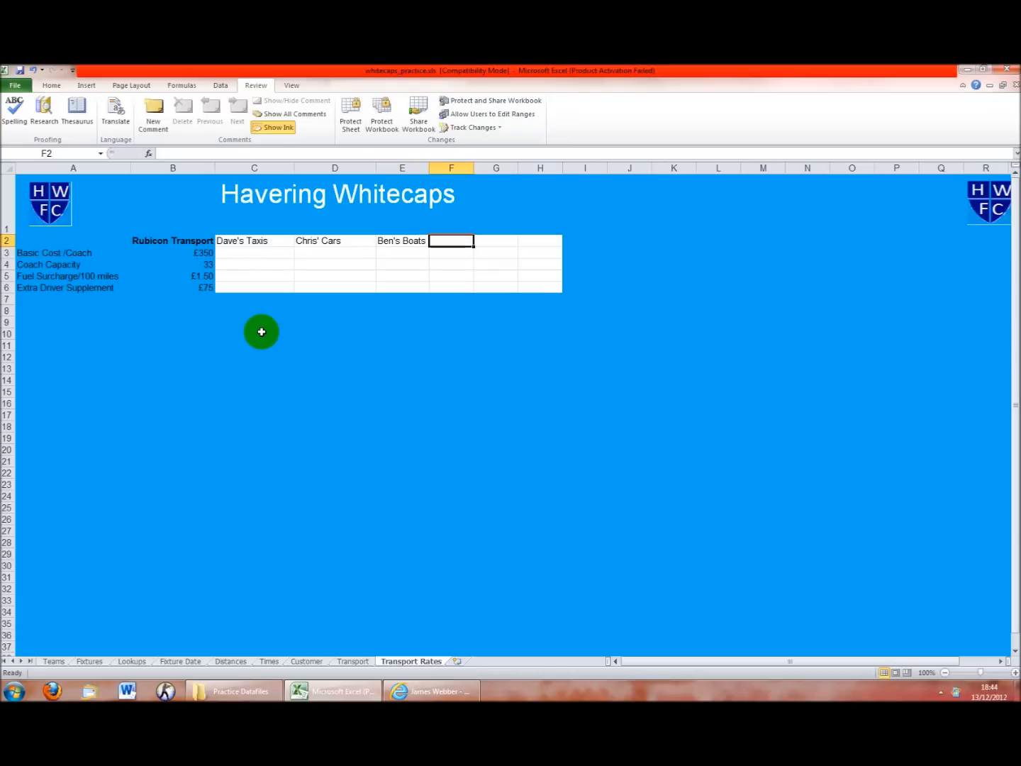
text(George)
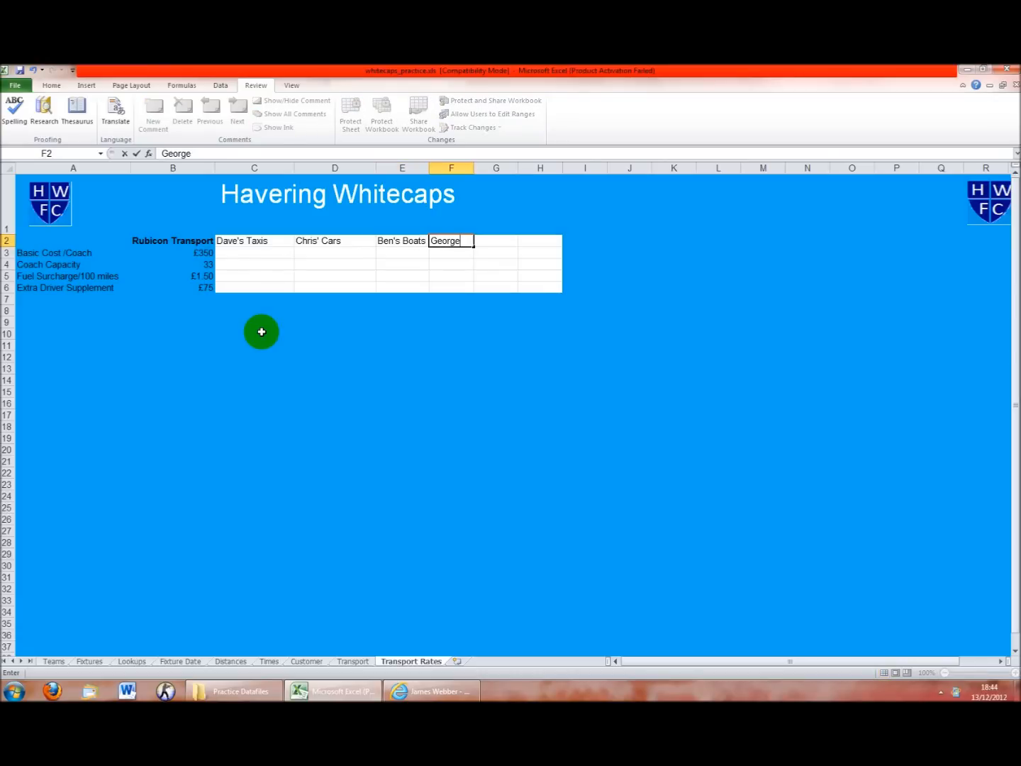
text('s Caravans)
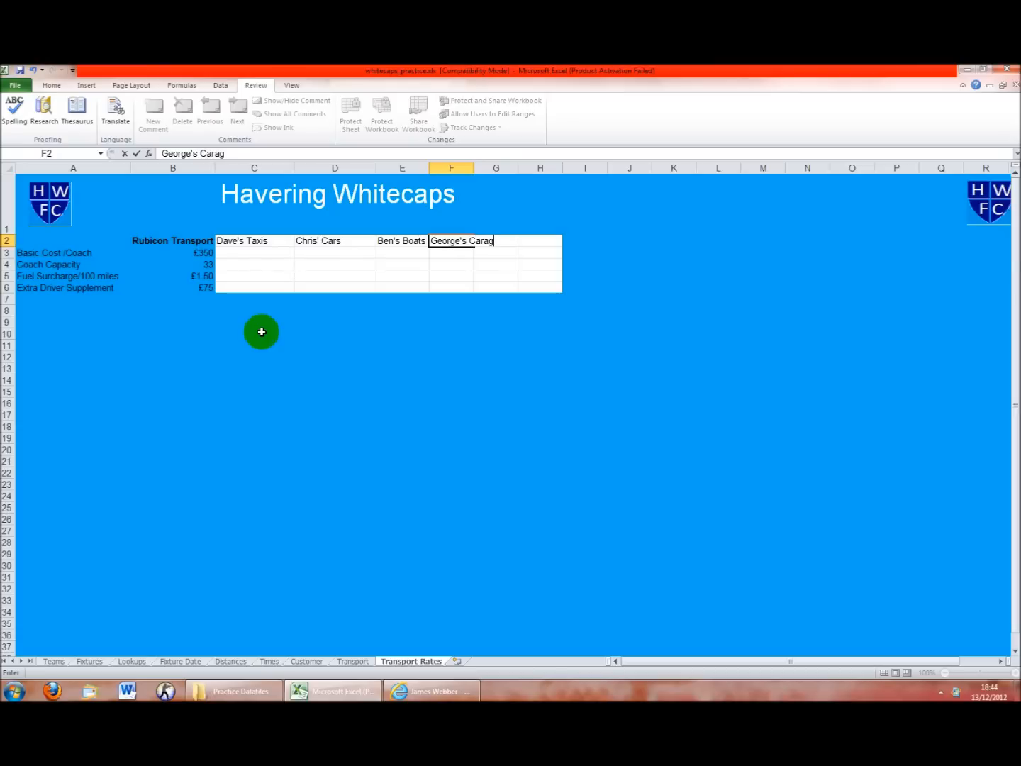
key(Tab)
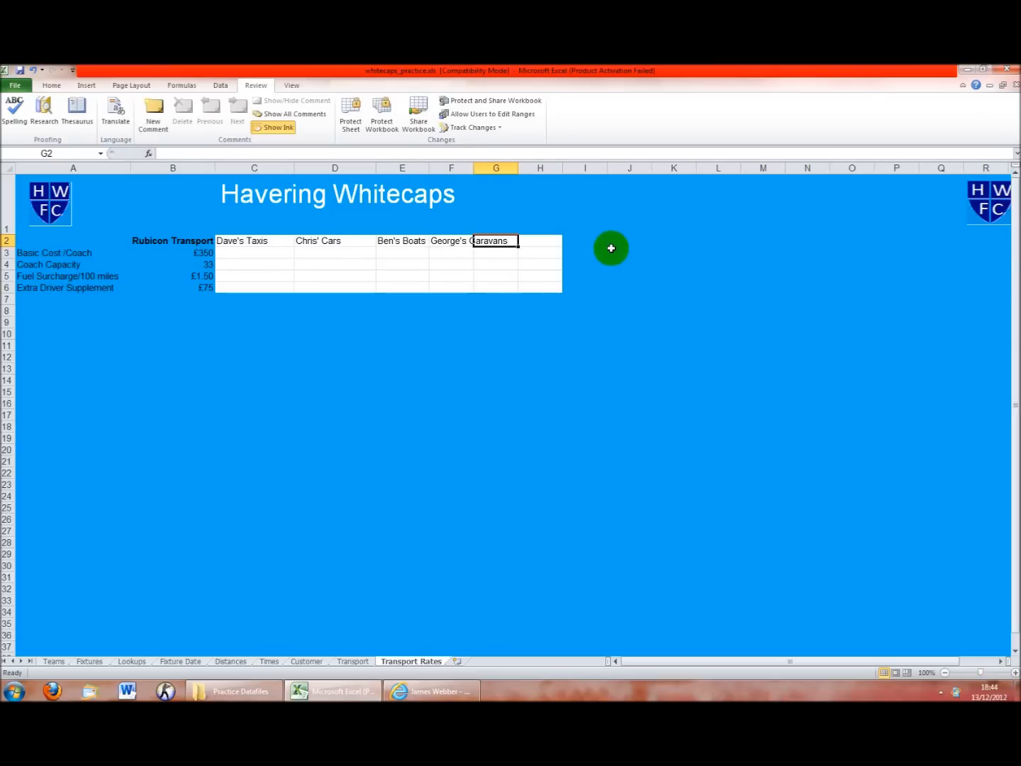
double_click(473, 169)
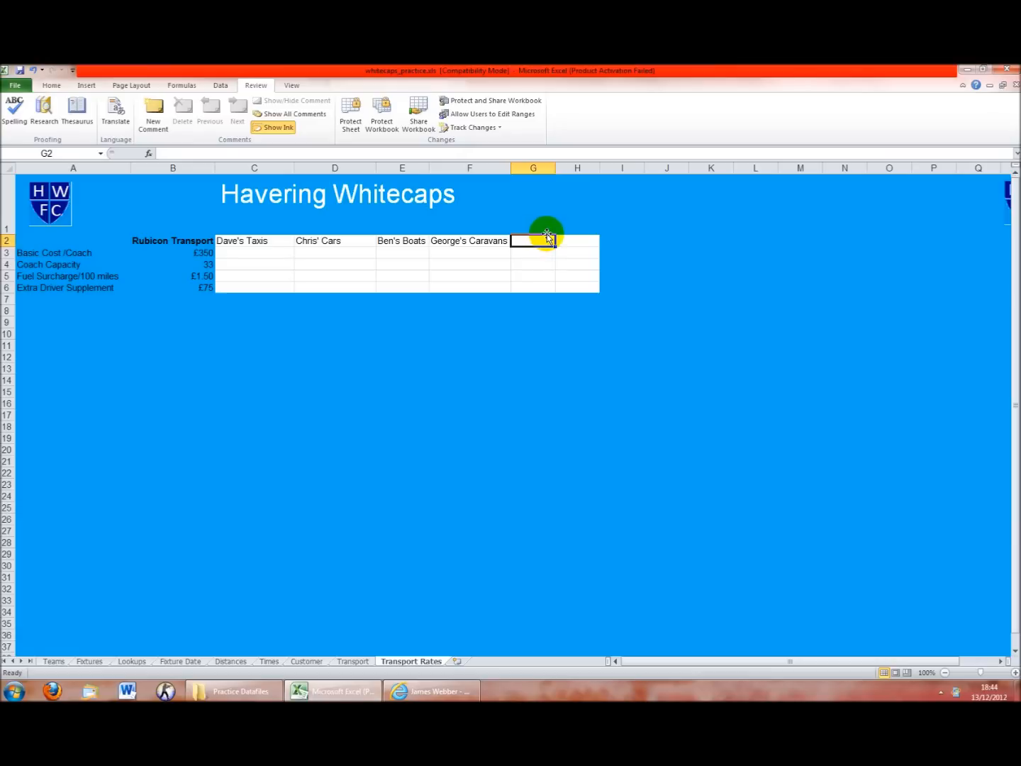
Add Jeff's Trains in G2 and Barry's Motors in H2, widening columns G and H
text(Jeff's Trains)
key(Return)
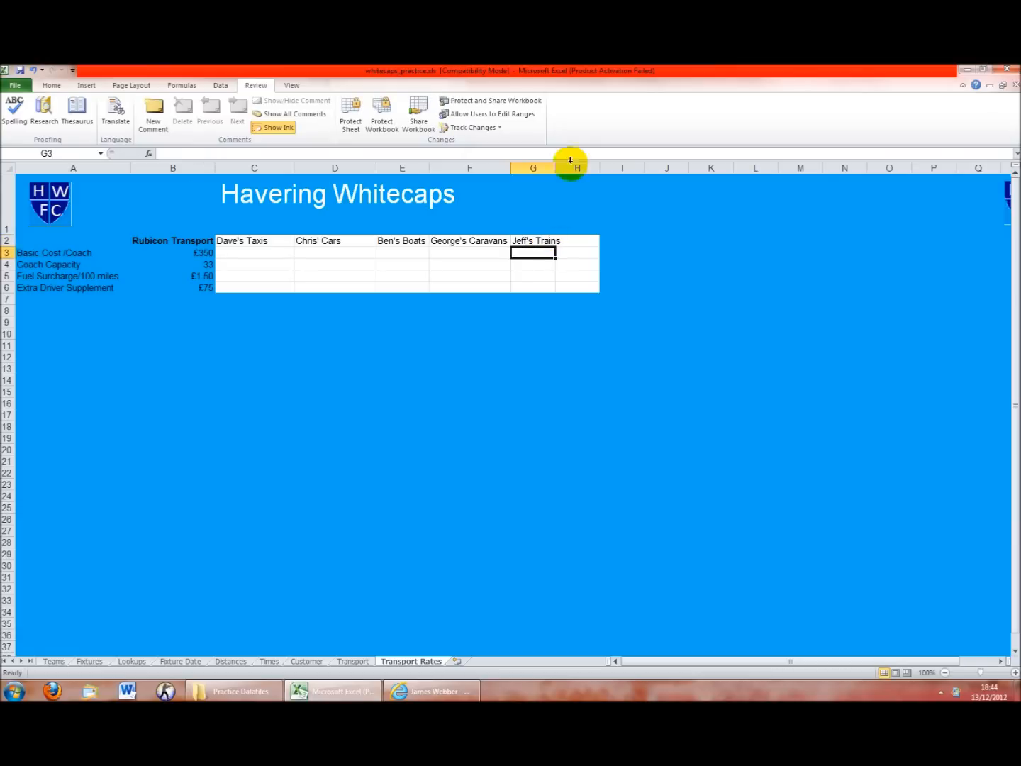
drag(553, 171, 563, 171)
click(596, 240)
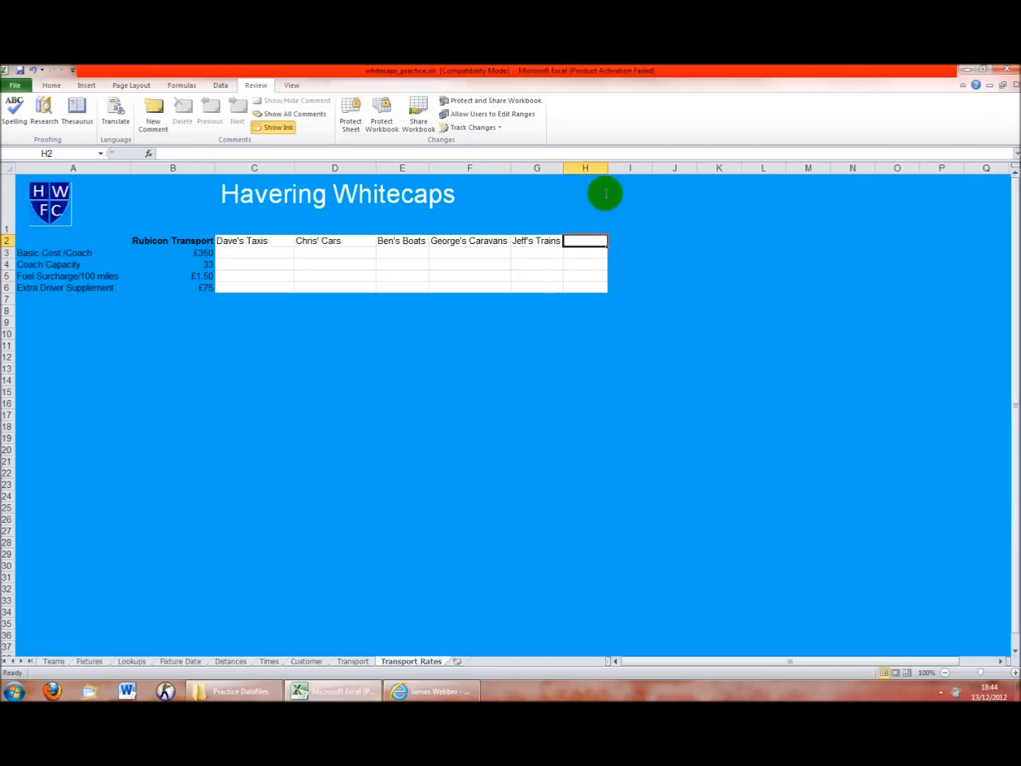
text(Barry)
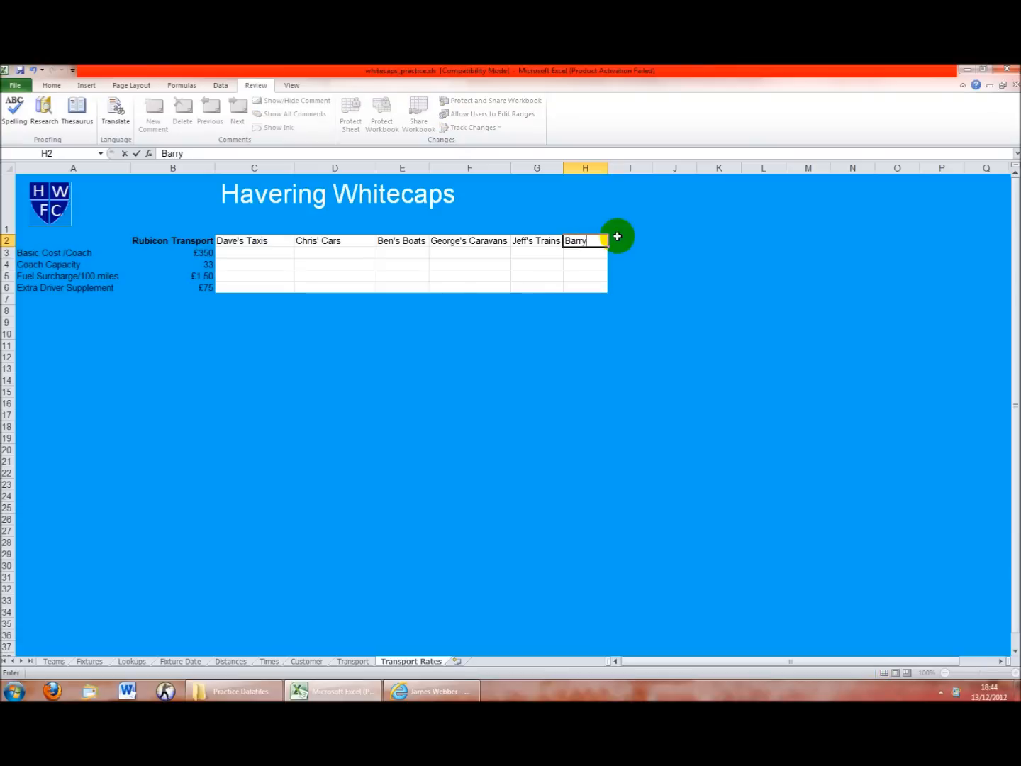
text('s Motors)
key(Return)
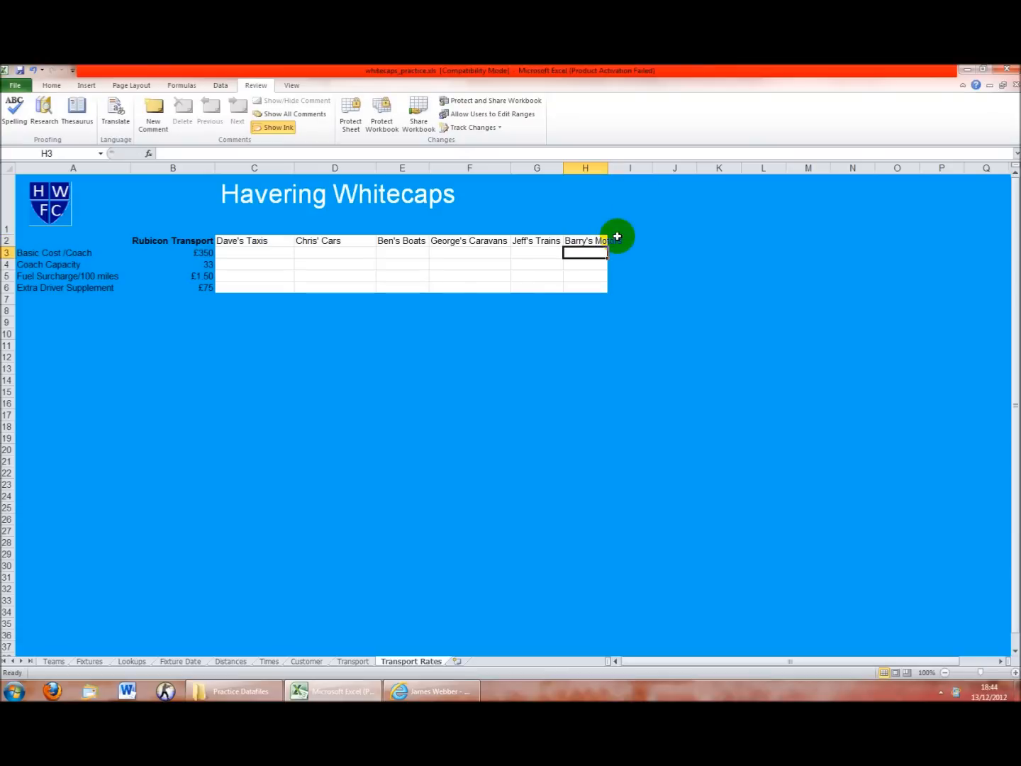
double_click(607, 170)
click(253, 252)
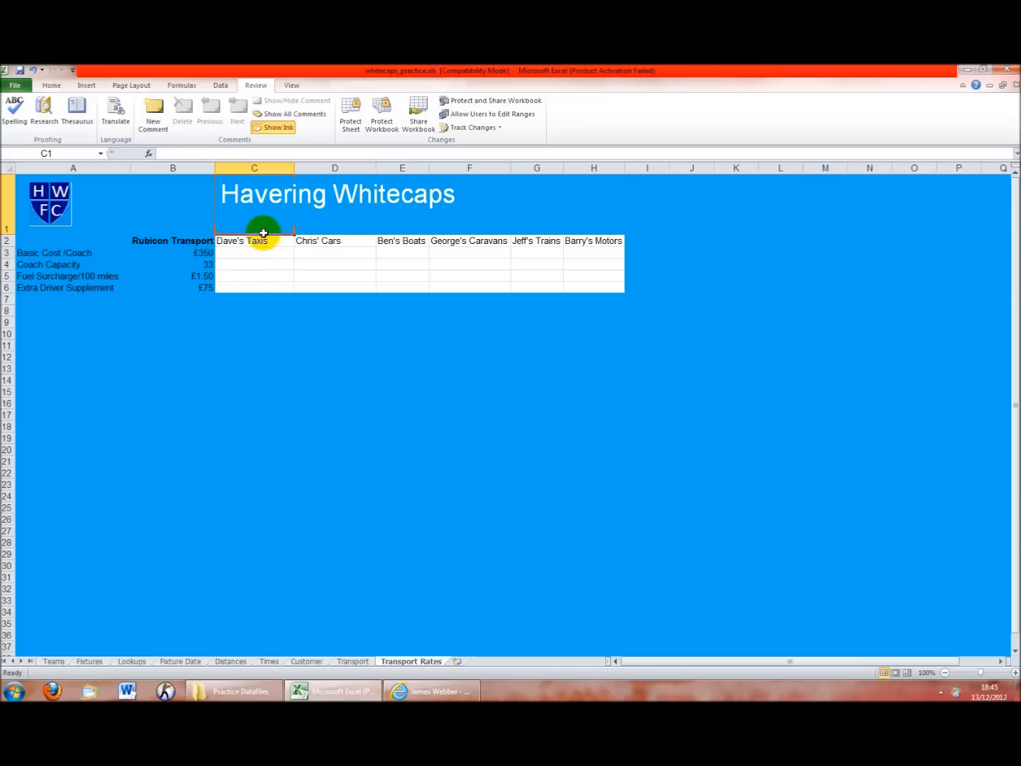
click(248, 242)
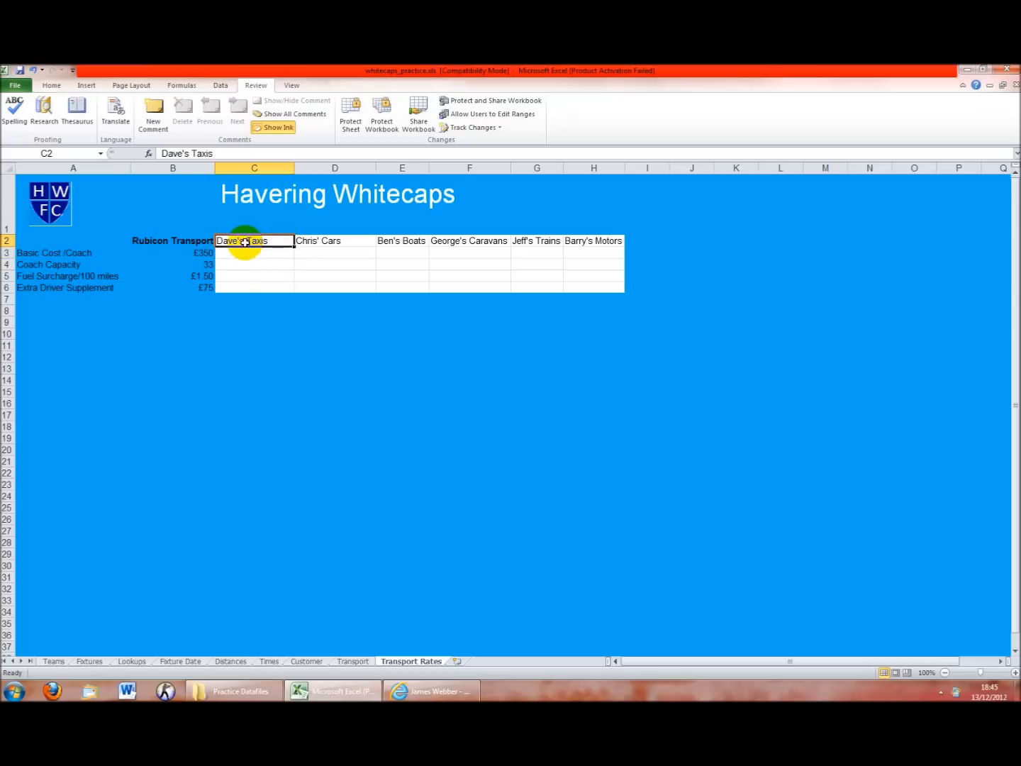
click(588, 287)
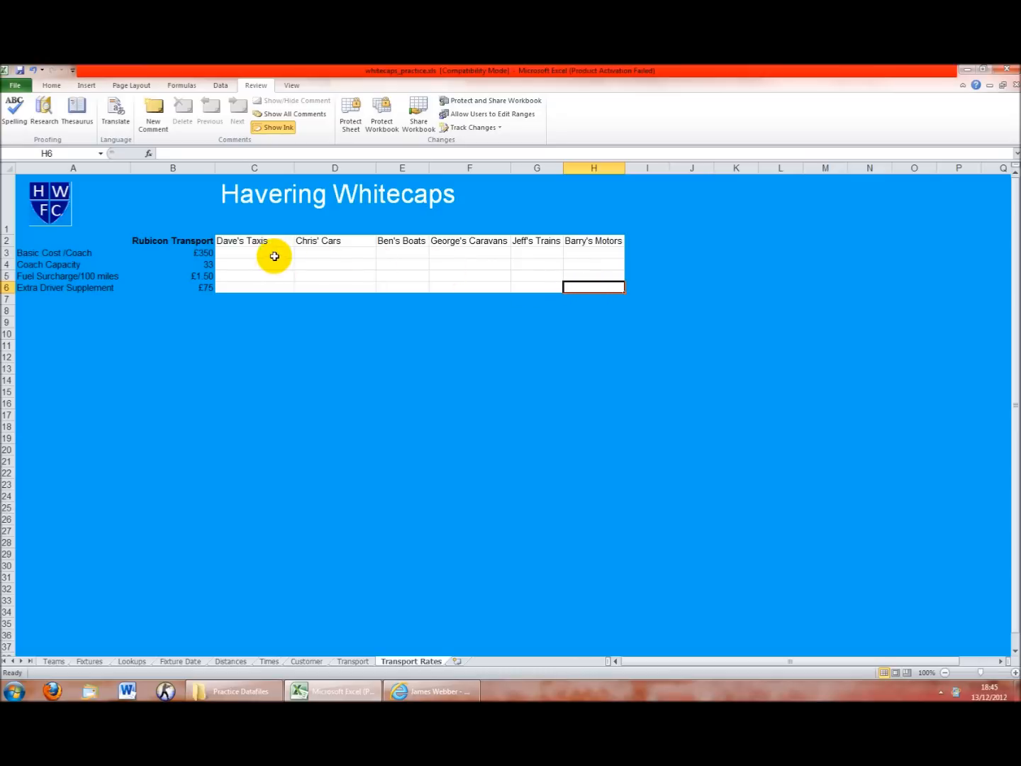
Enter basic costs per coach 400, 250, 385, 387, 228 and 307 across C3:H3
click(243, 248)
click(244, 255)
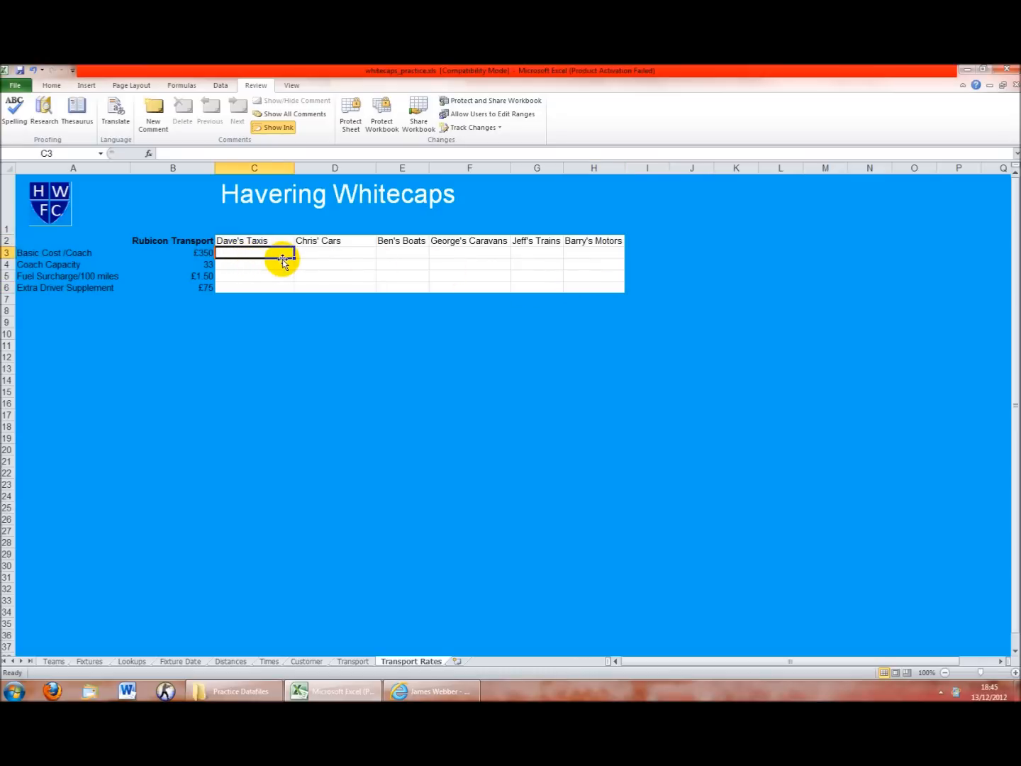
text(400)
key(Tab)
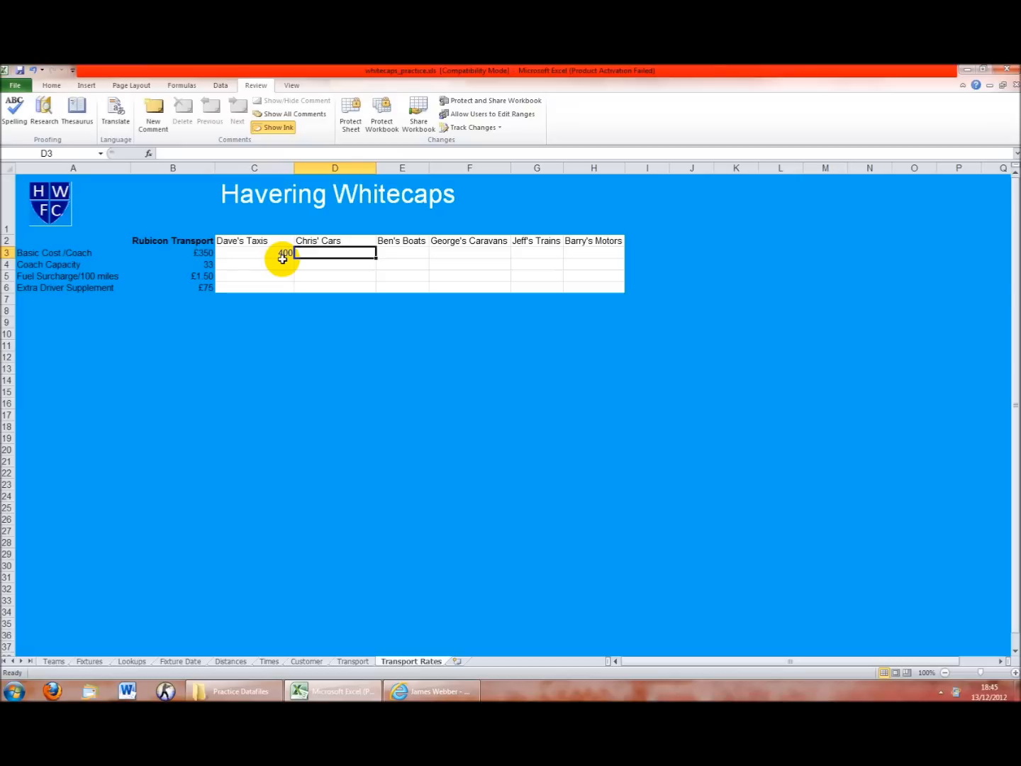
text(200)
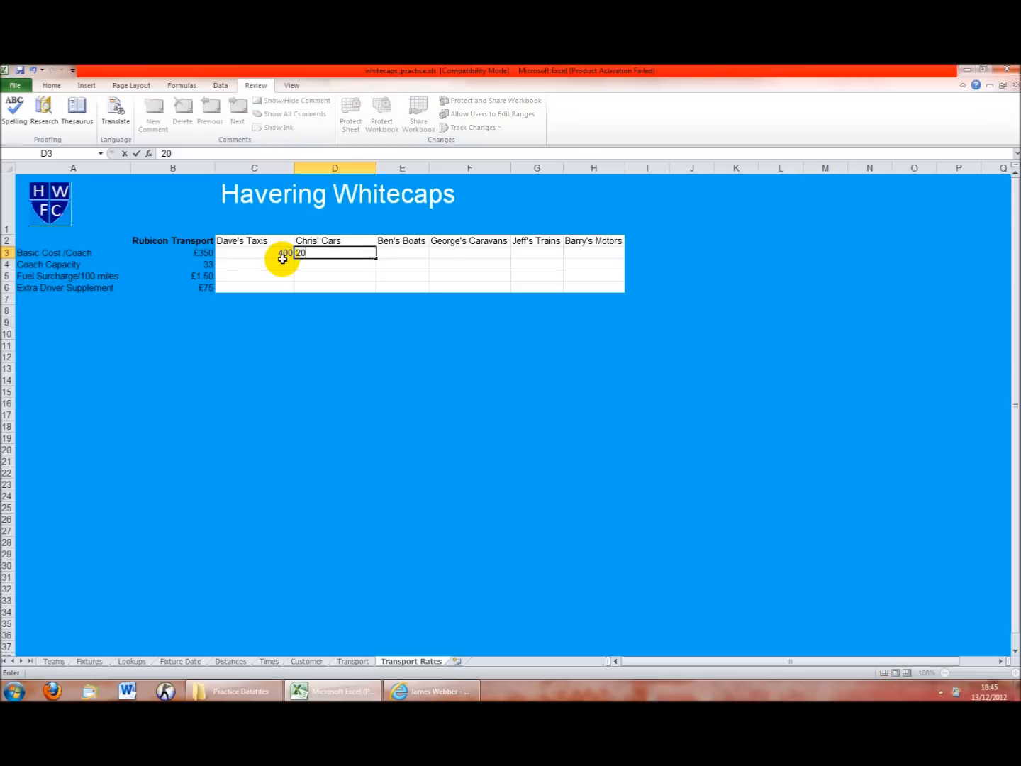
key(Tab)
text(30)
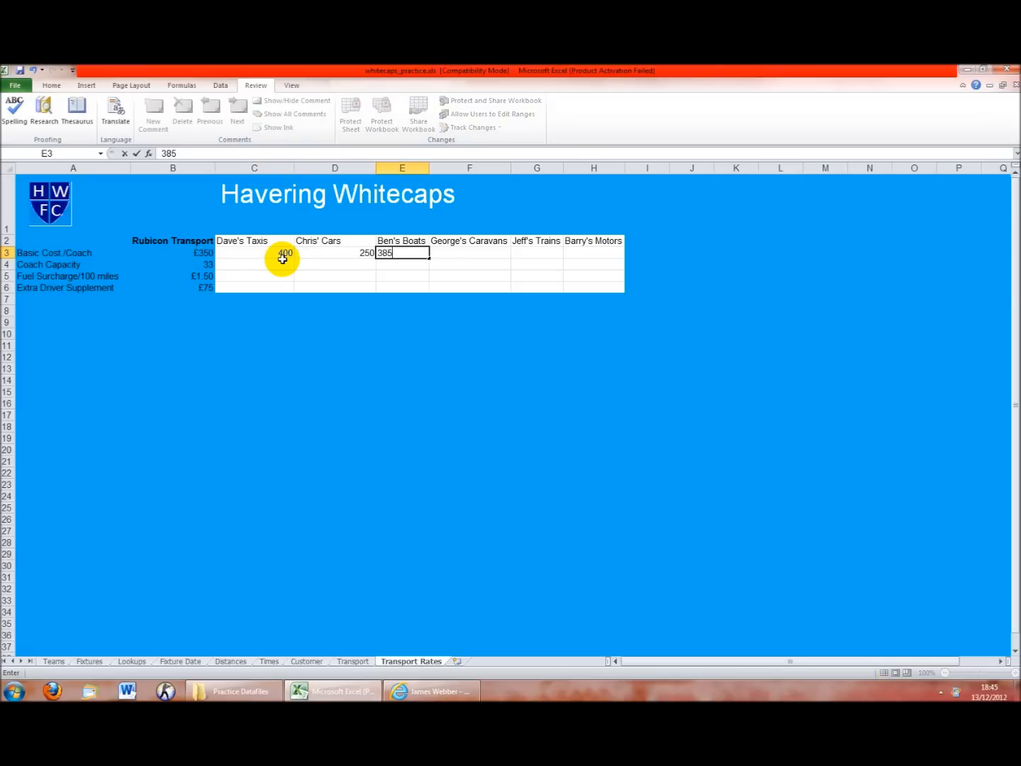
key(Tab)
text(3)
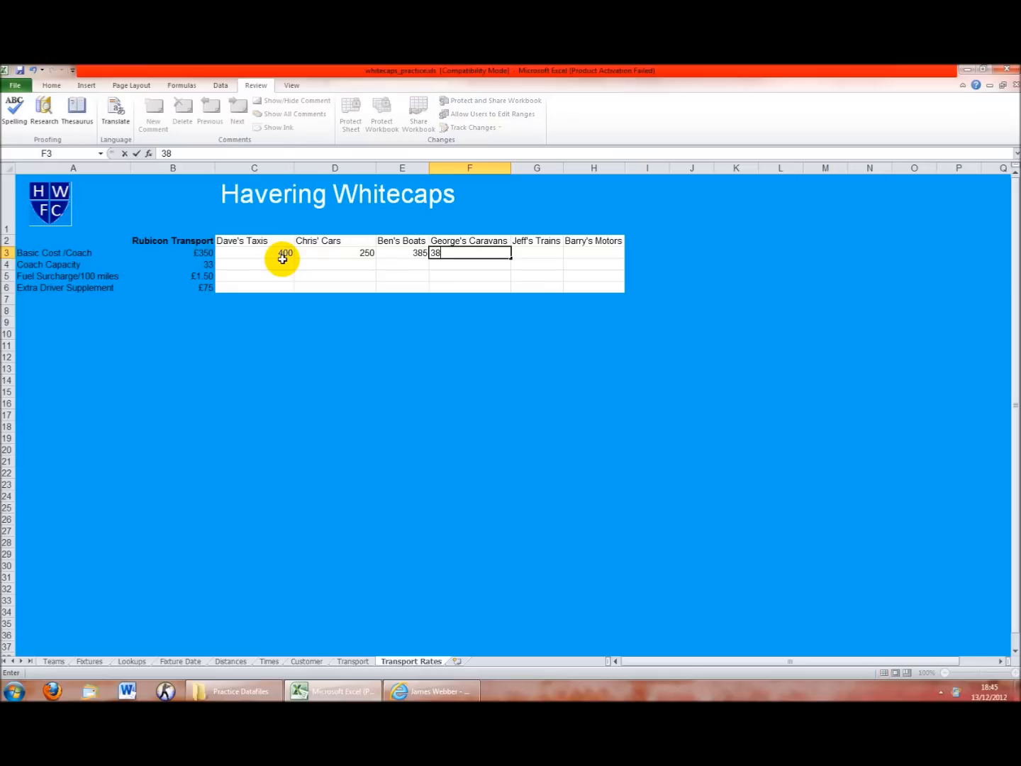
text(87)
key(Tab)
text(2)
key(Tab)
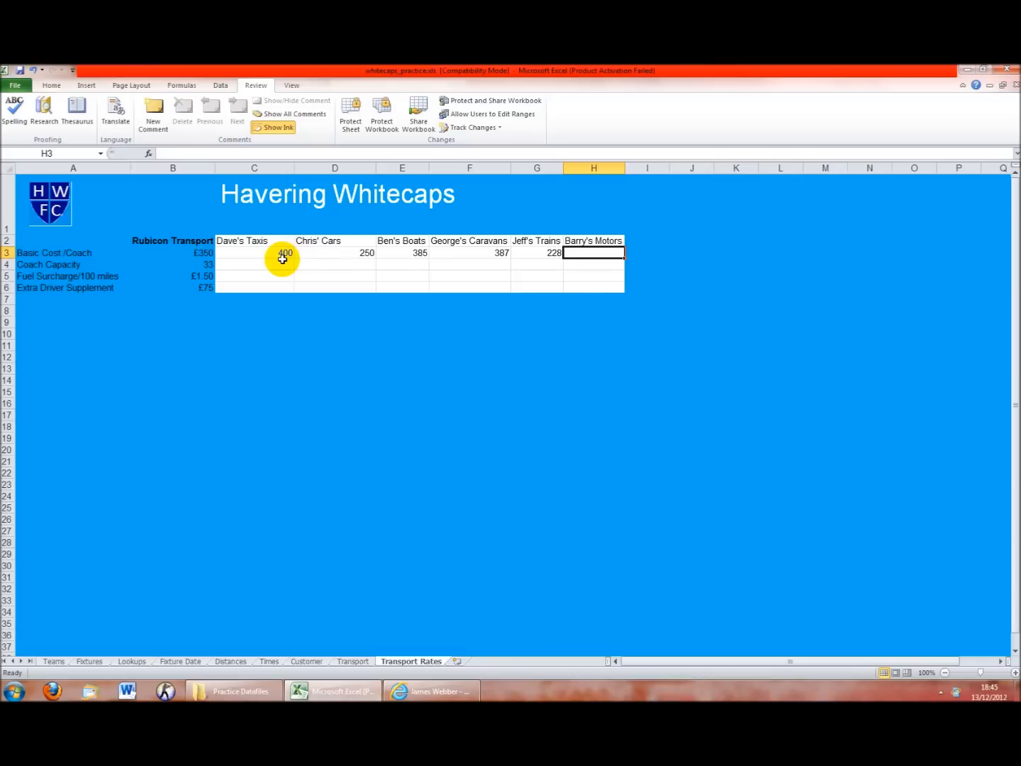
text(307)
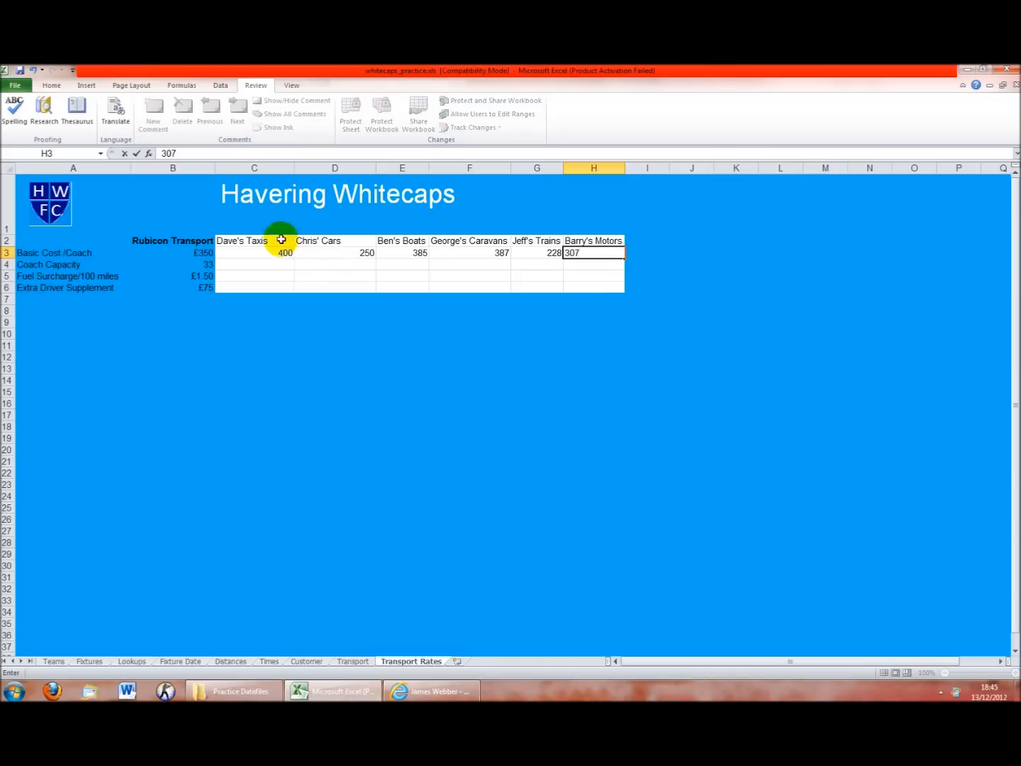
Enter coach capacities 35, 27, 38, 40, 41 and 35 across C4:H4
click(276, 265)
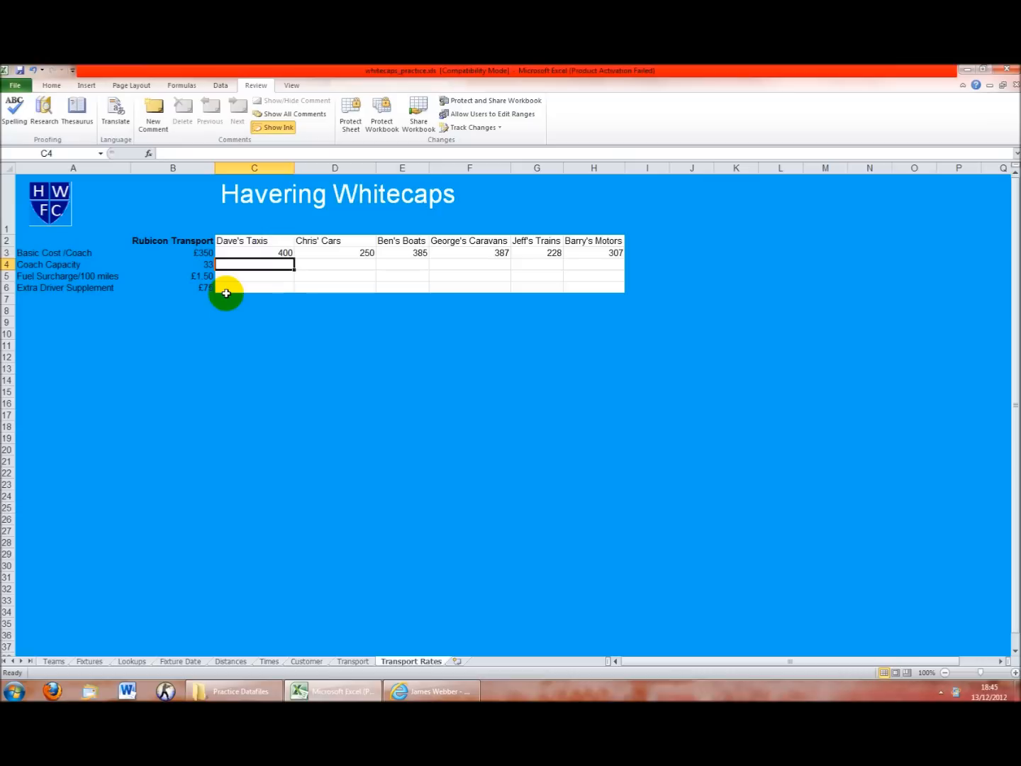
text(350)
key(Tab)
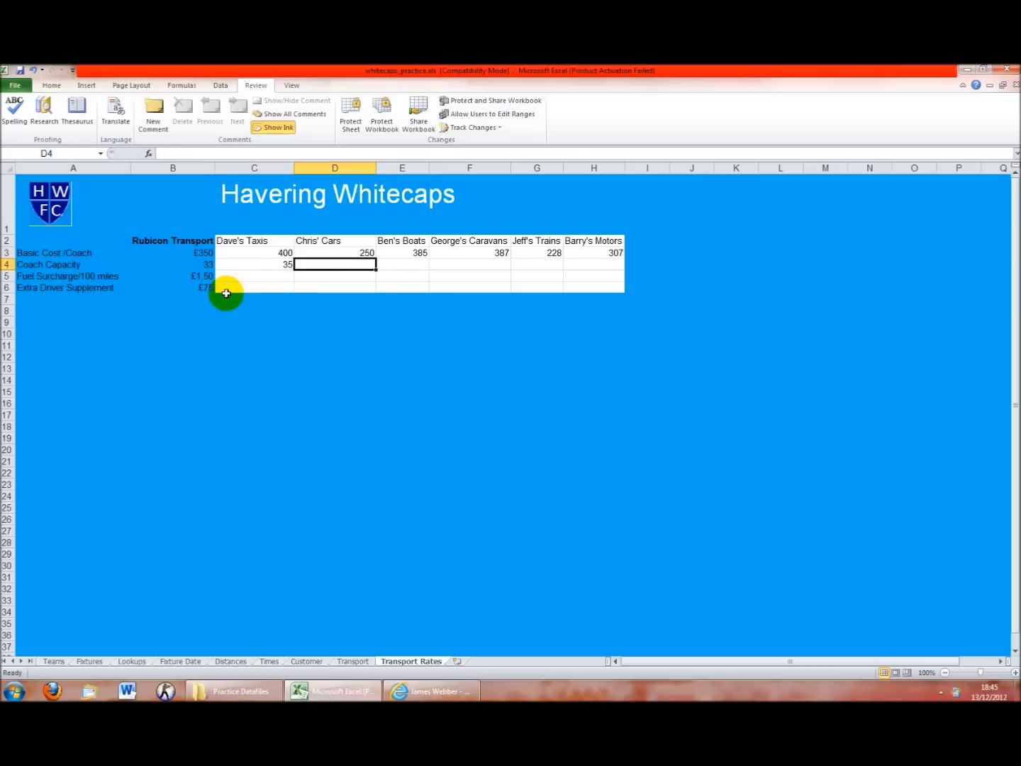
text(27)
key(Tab)
text(38)
key(Tab)
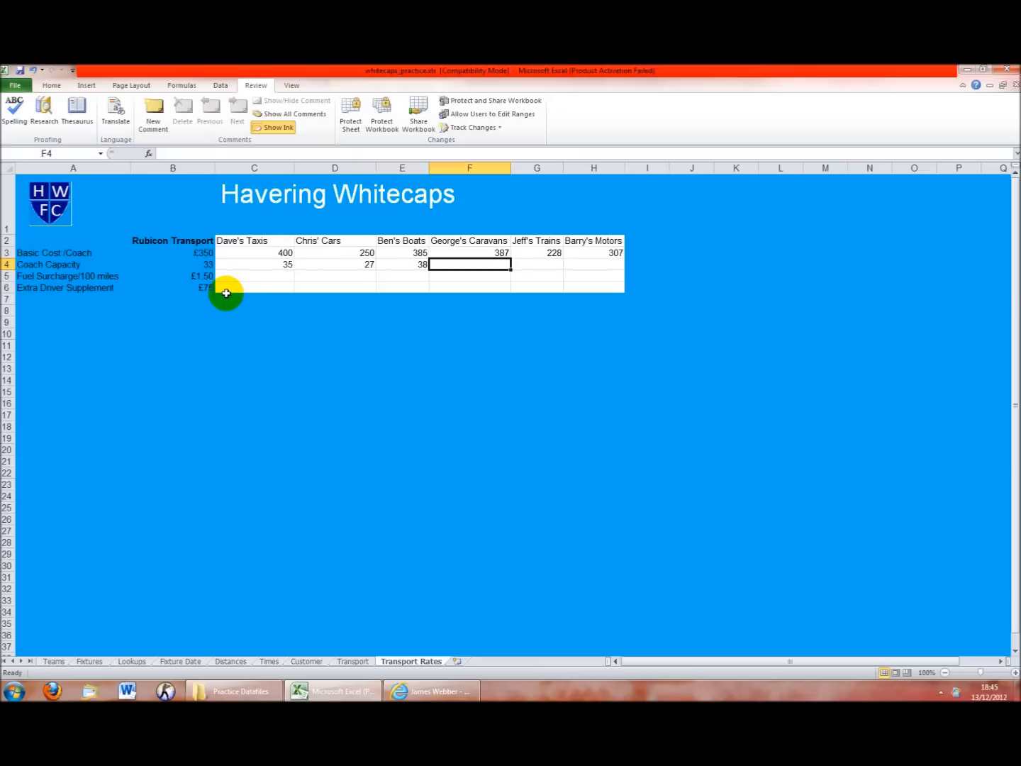
text(40)
key(Tab)
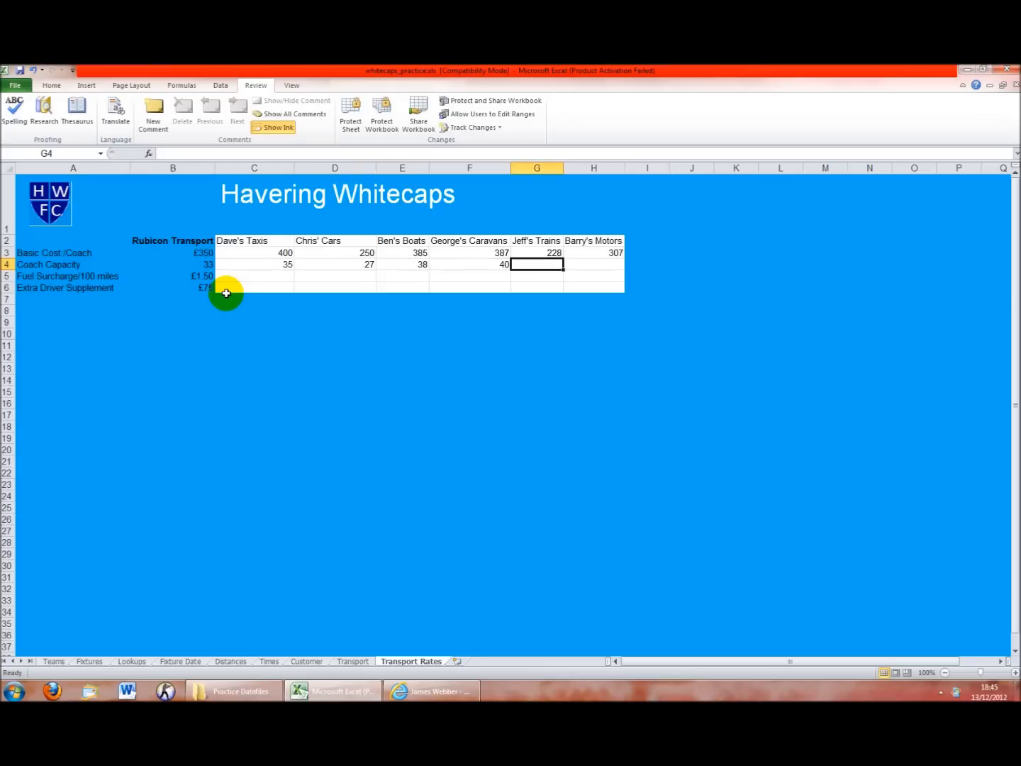
text(41)
key(Tab)
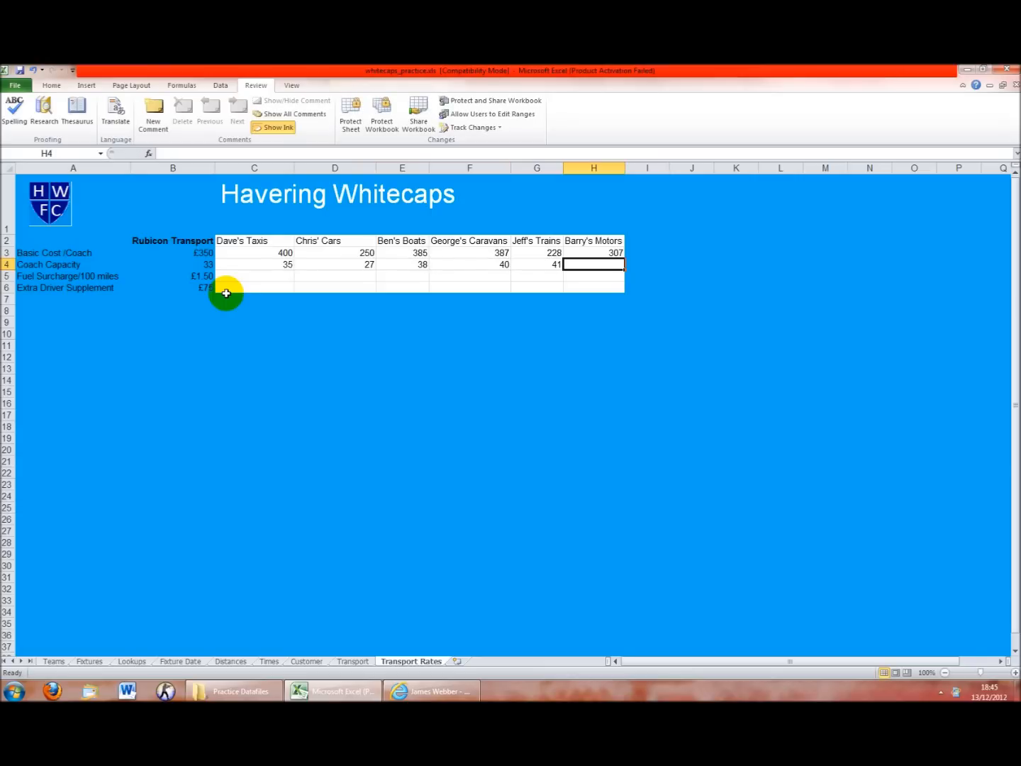
text(35)
key(Down)
key(Left)
key(Left)
key(Left)
key(Left)
key(Left)
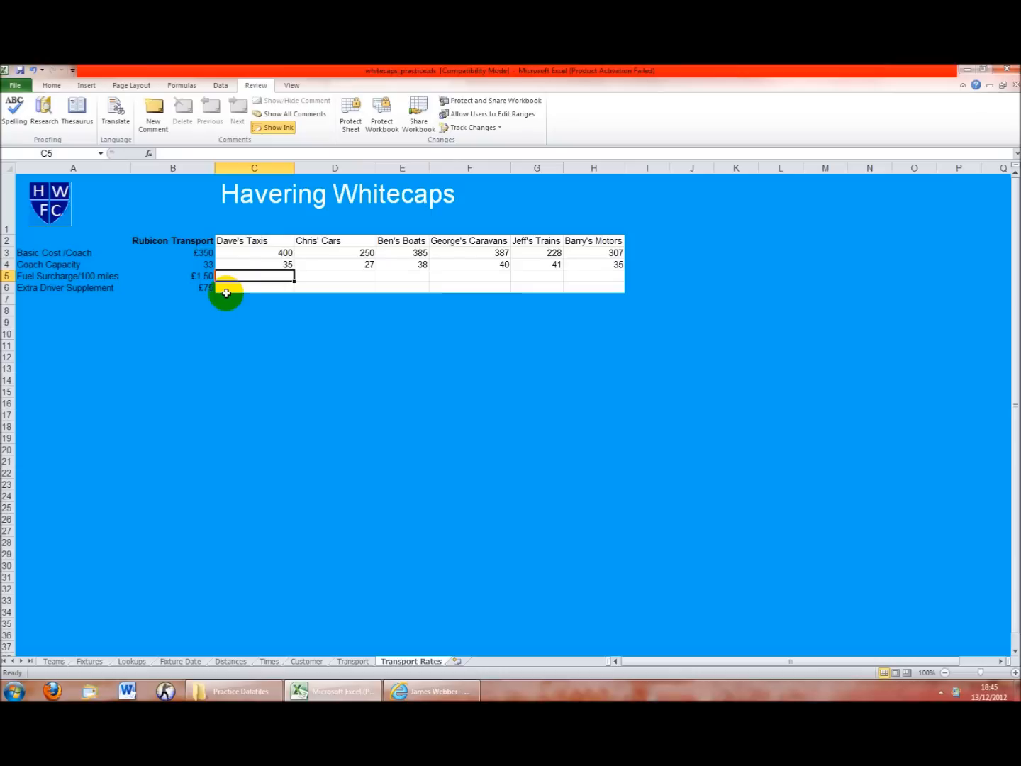
Set the fuel surcharge to 1.50 for all six firms in C5:H5
text(1.50)
key(Tab)
text(1)
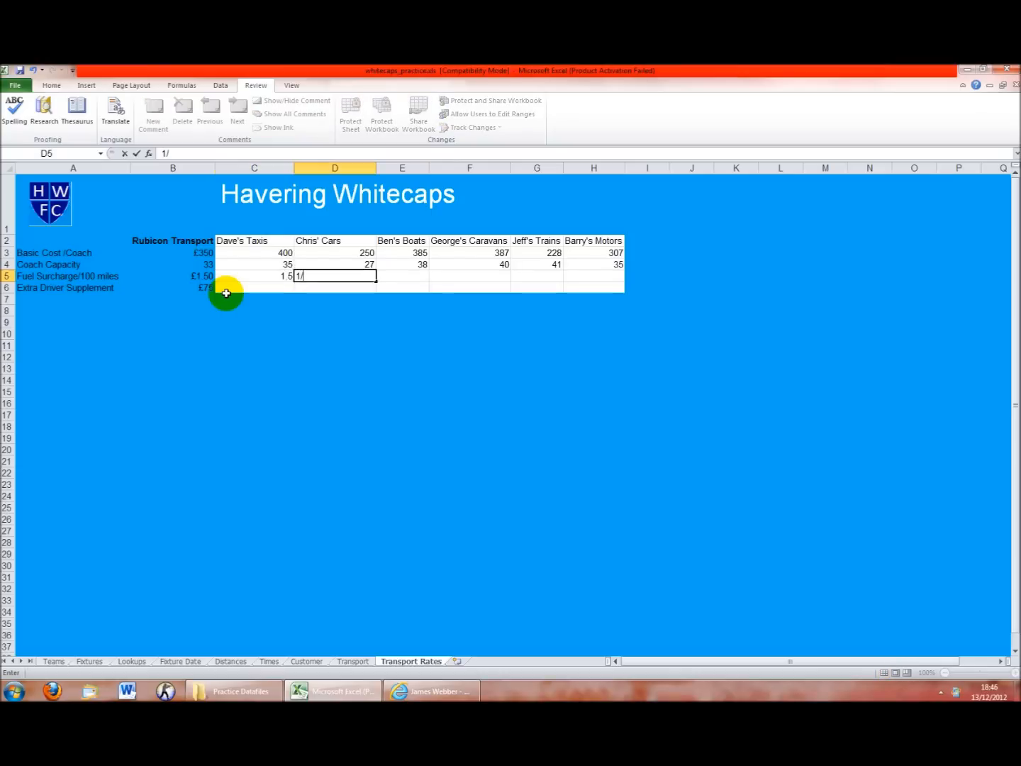
text(.50)
key(Tab)
text(1.50)
key(Tab)
text(1)
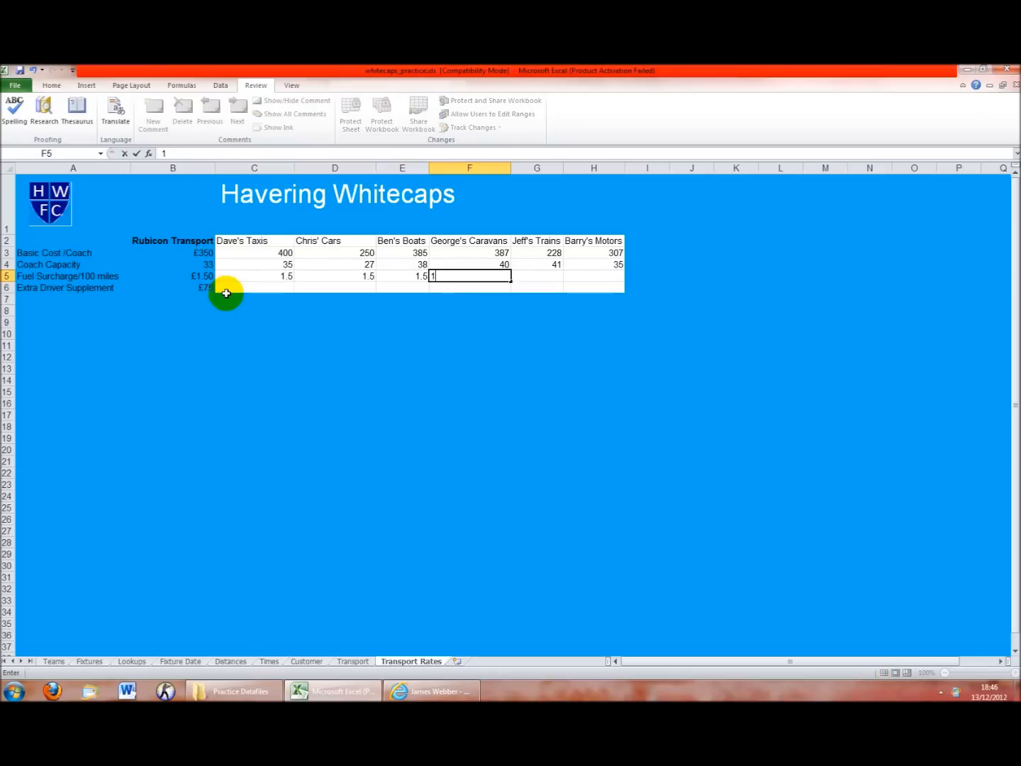
text(.50)
key(Tab)
text(1.50)
key(Tab)
text(1.50)
key(Return)
Enter extra driver supplements 80, 85, 72, 68, 70, 73 in C6:H6, then return to Transport
click(227, 294)
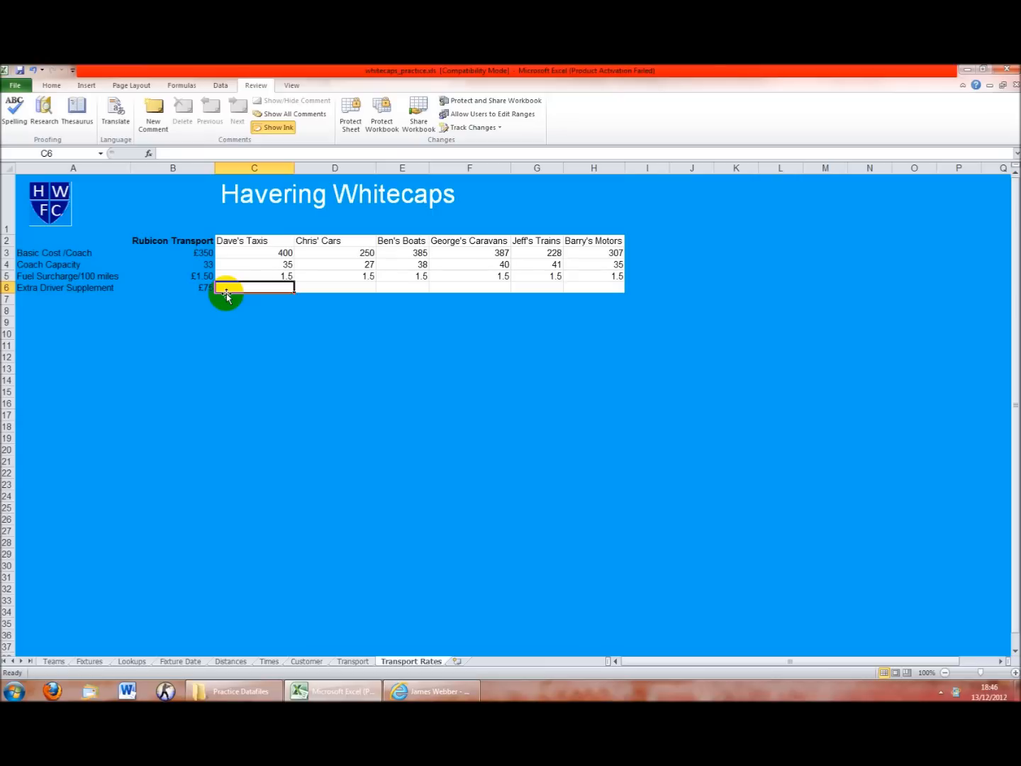
text(80)
key(Tab)
text(85)
key(Tab)
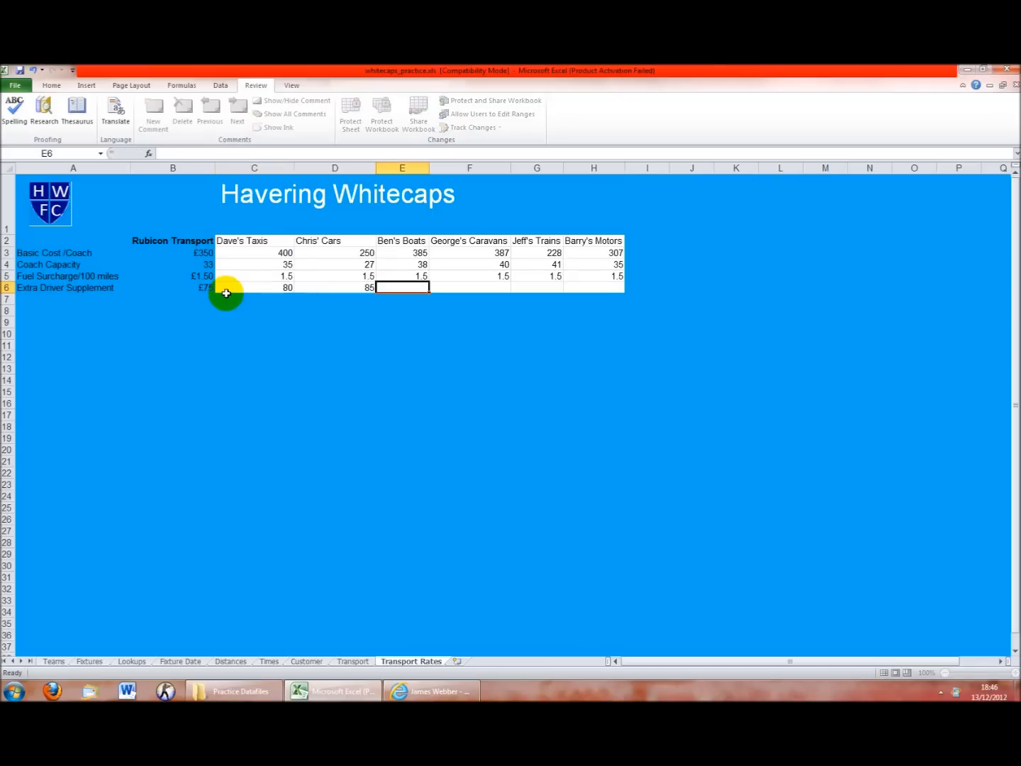
text(72)
key(Tab)
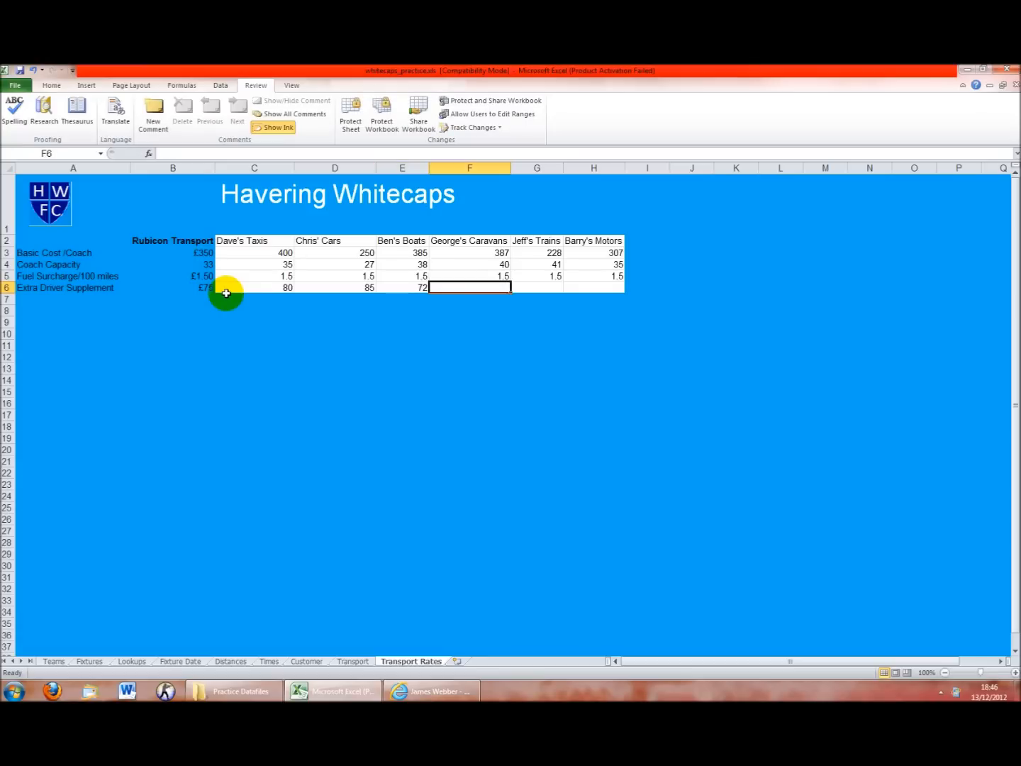
text(68)
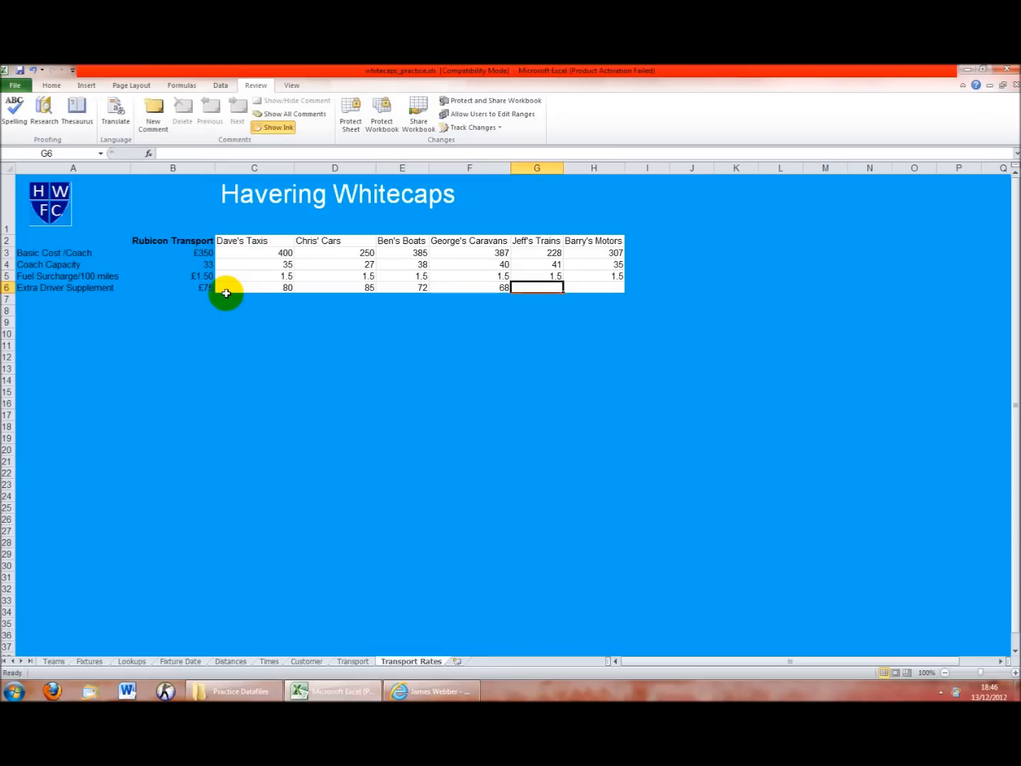
text(70)
key(Tab)
text(73)
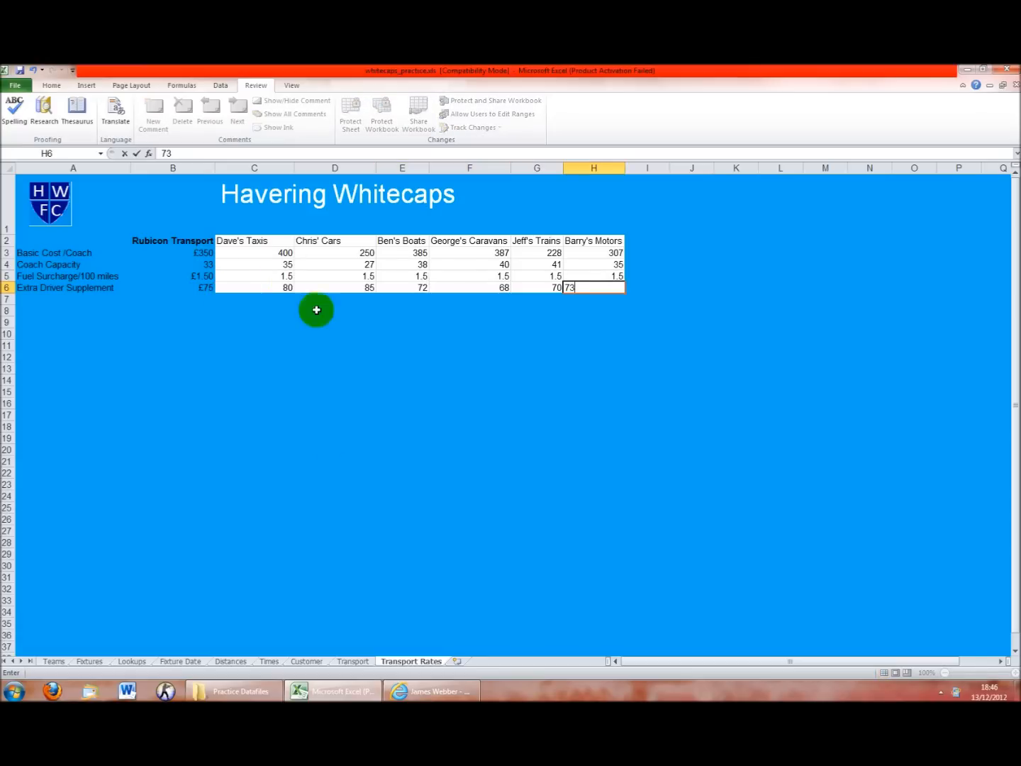
click(434, 440)
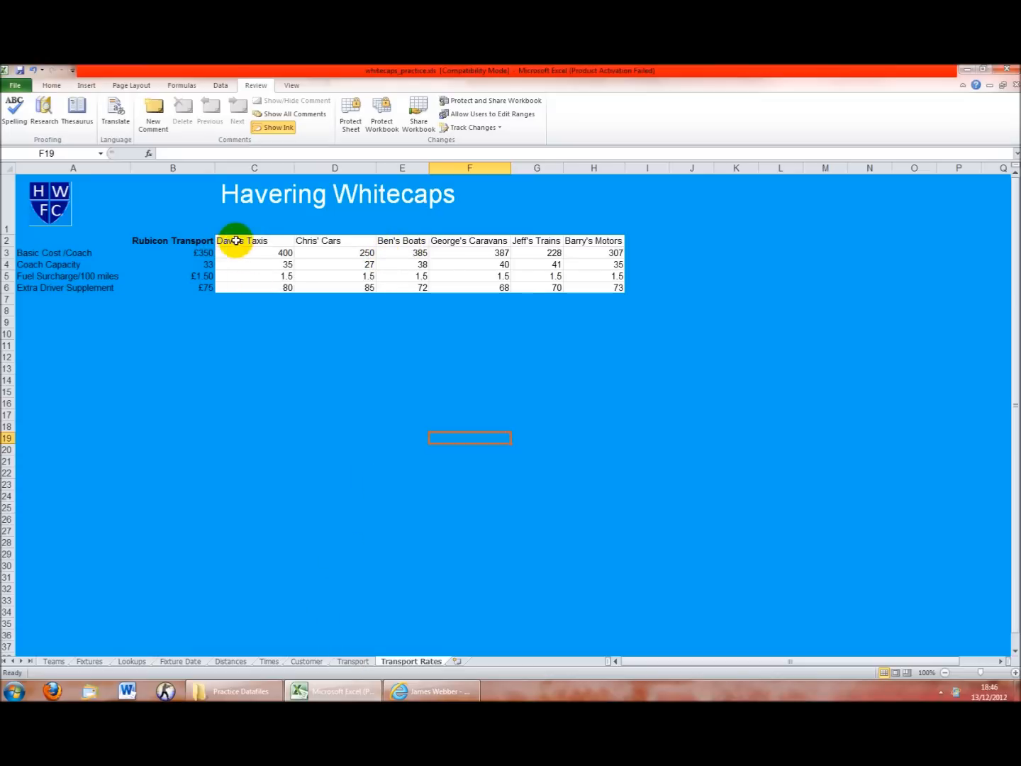
click(363, 660)
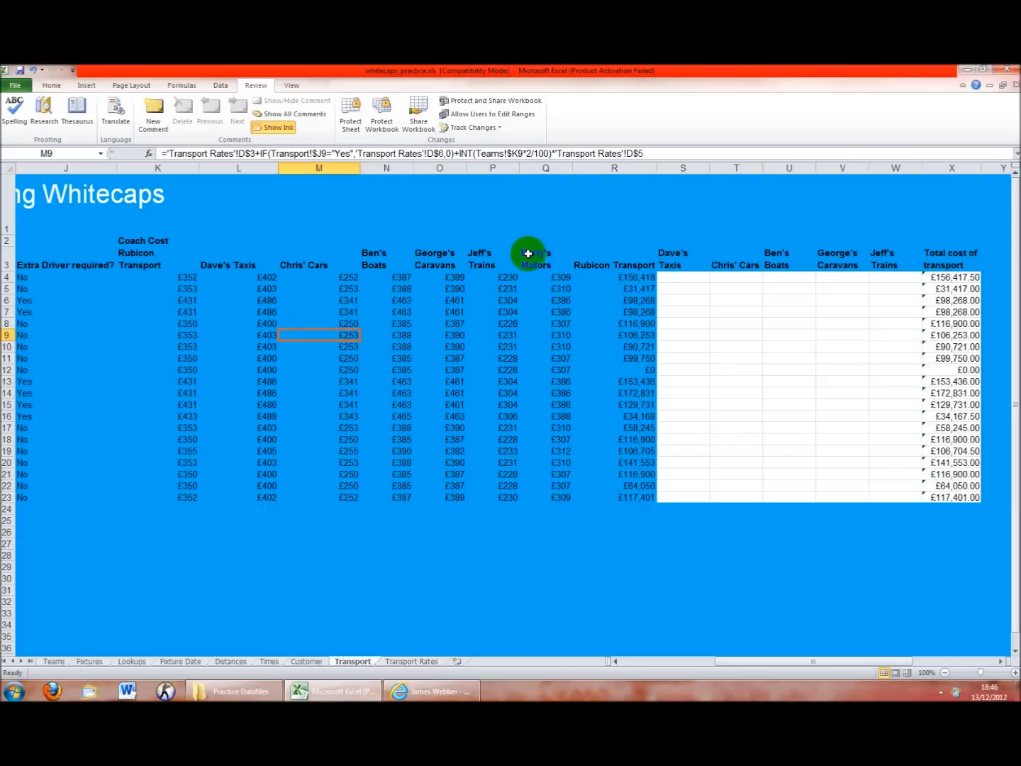
click(293, 304)
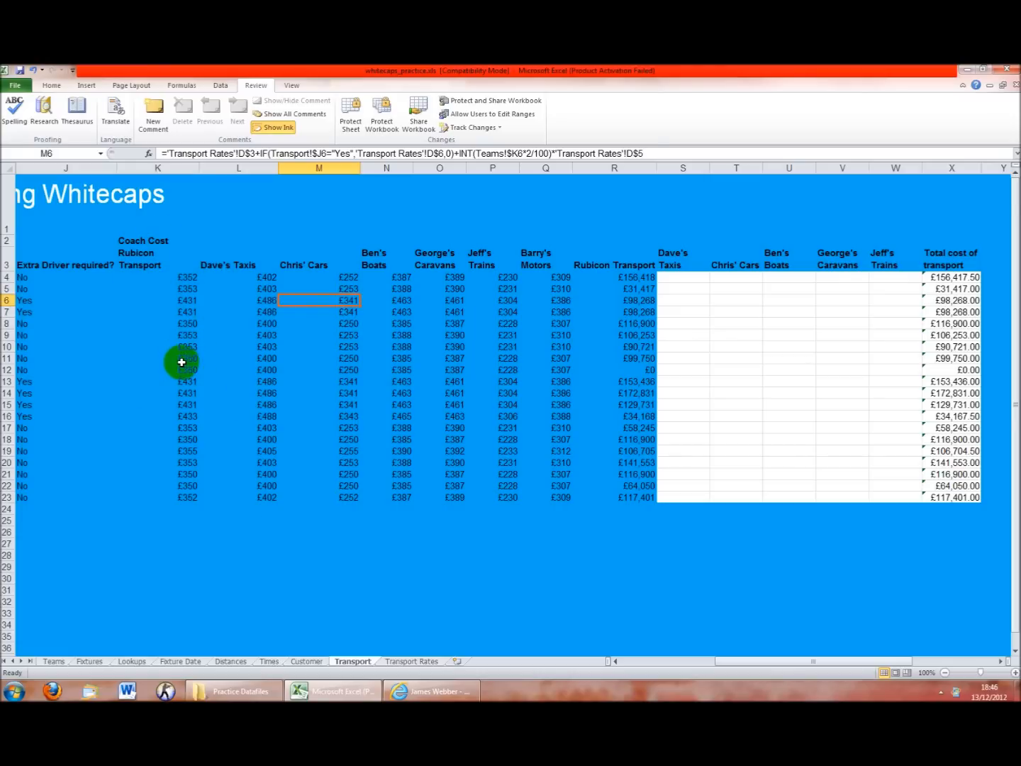
click(670, 278)
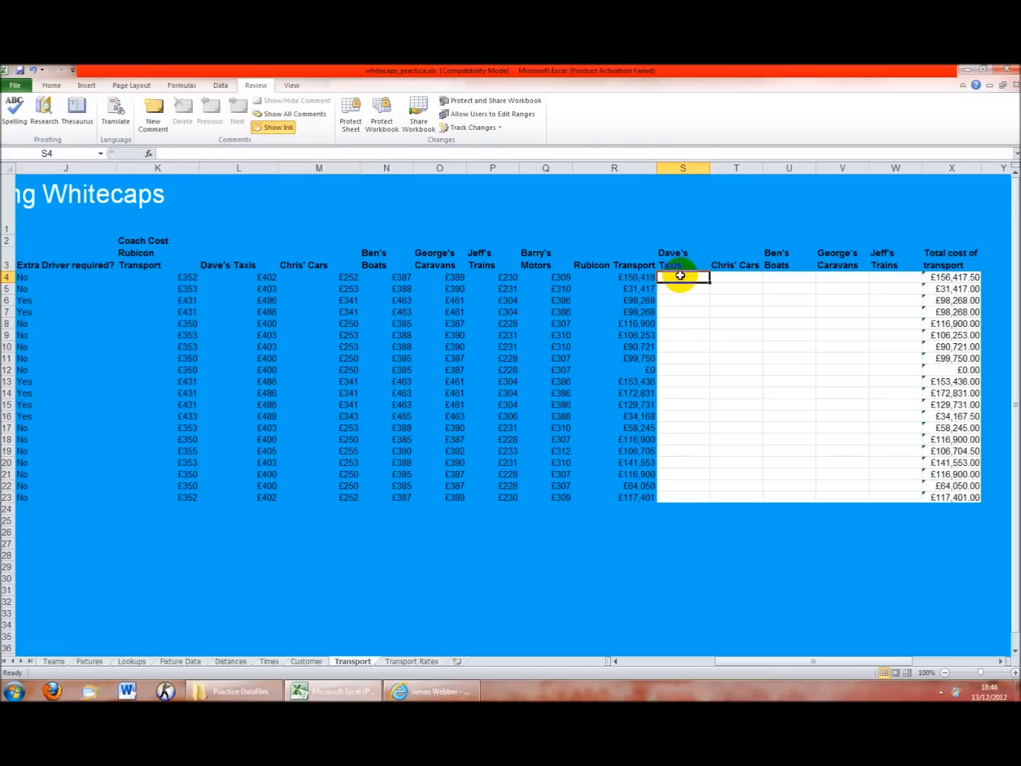
click(639, 281)
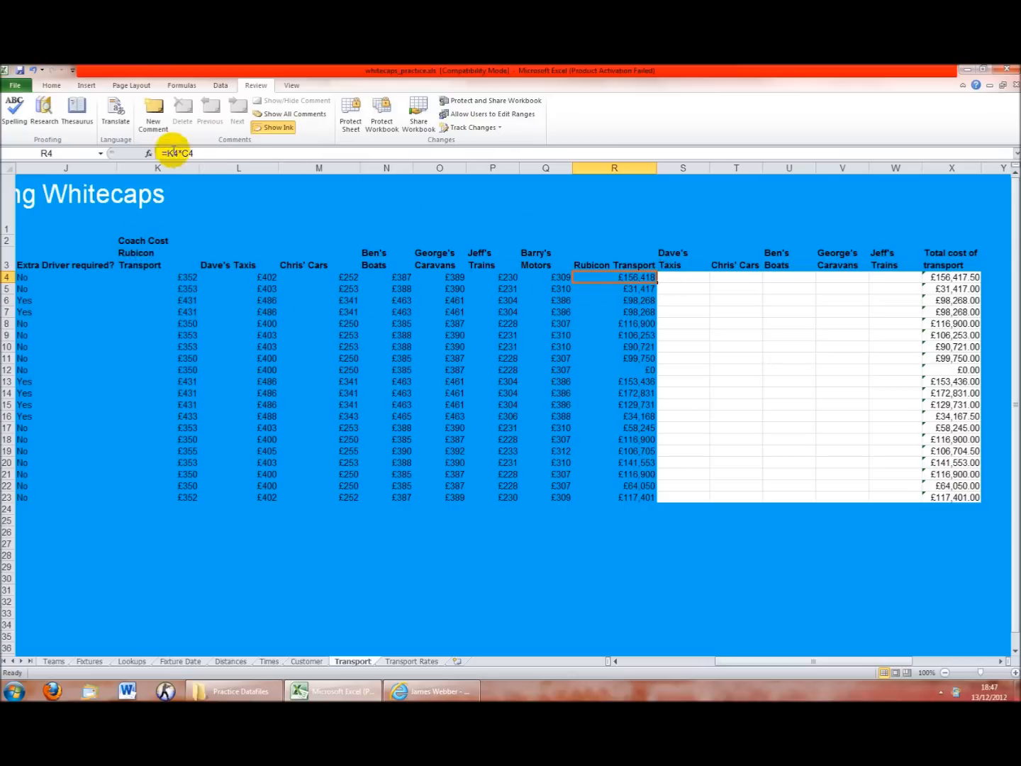
drag(739, 662, 631, 661)
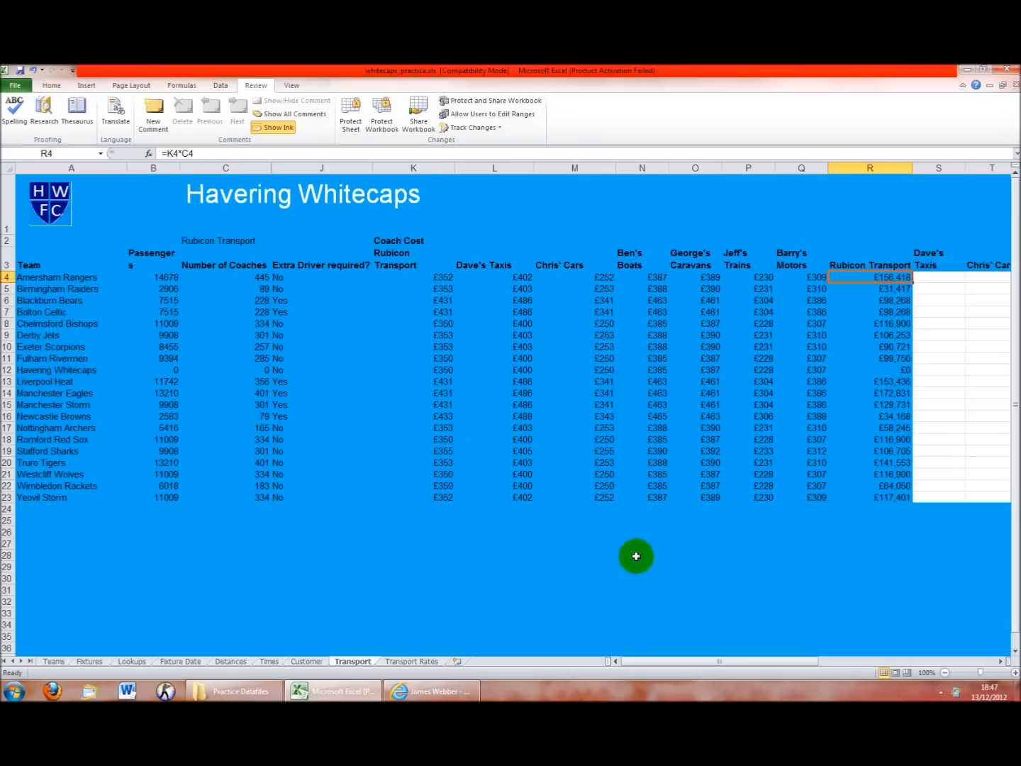
drag(743, 662, 762, 662)
Enter =L4*$C$4 in S4 for Dave's Taxis and copy it across to Jeff's Trains in W4
click(777, 277)
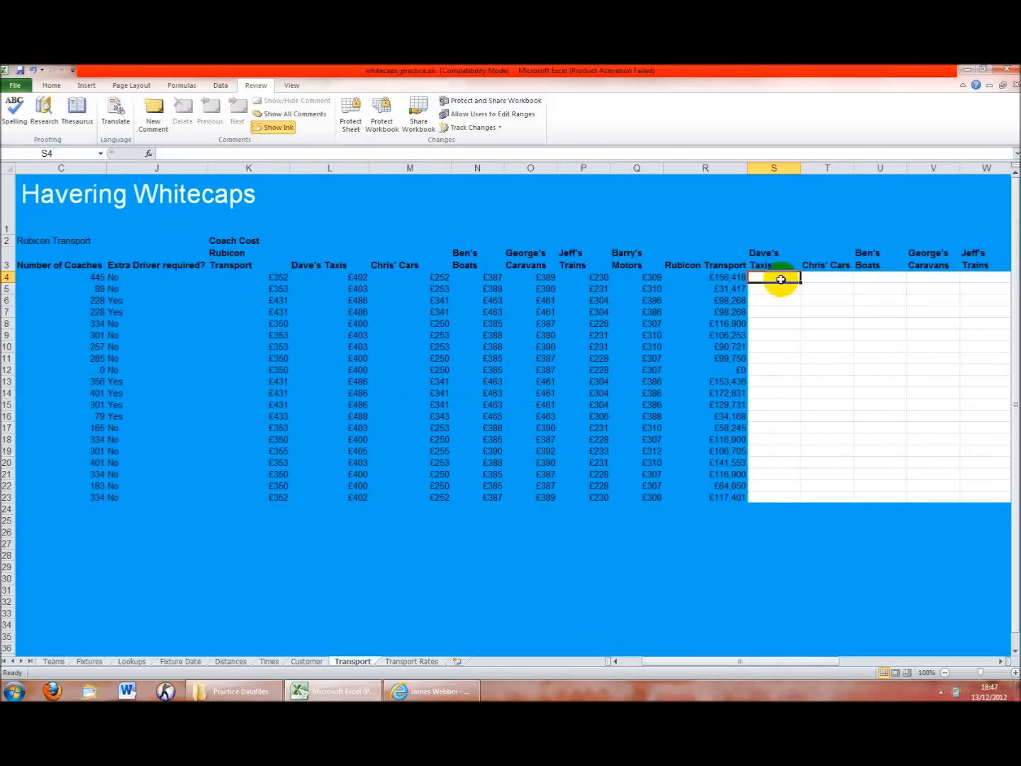
text(=)
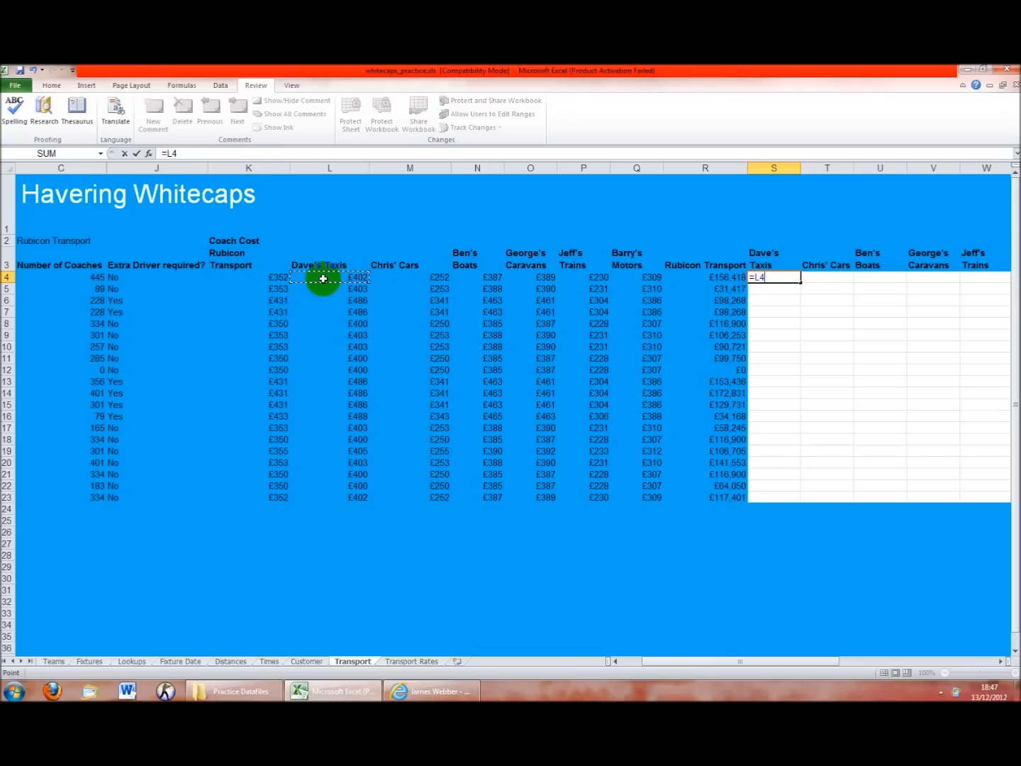
text(*)
drag(718, 666, 649, 661)
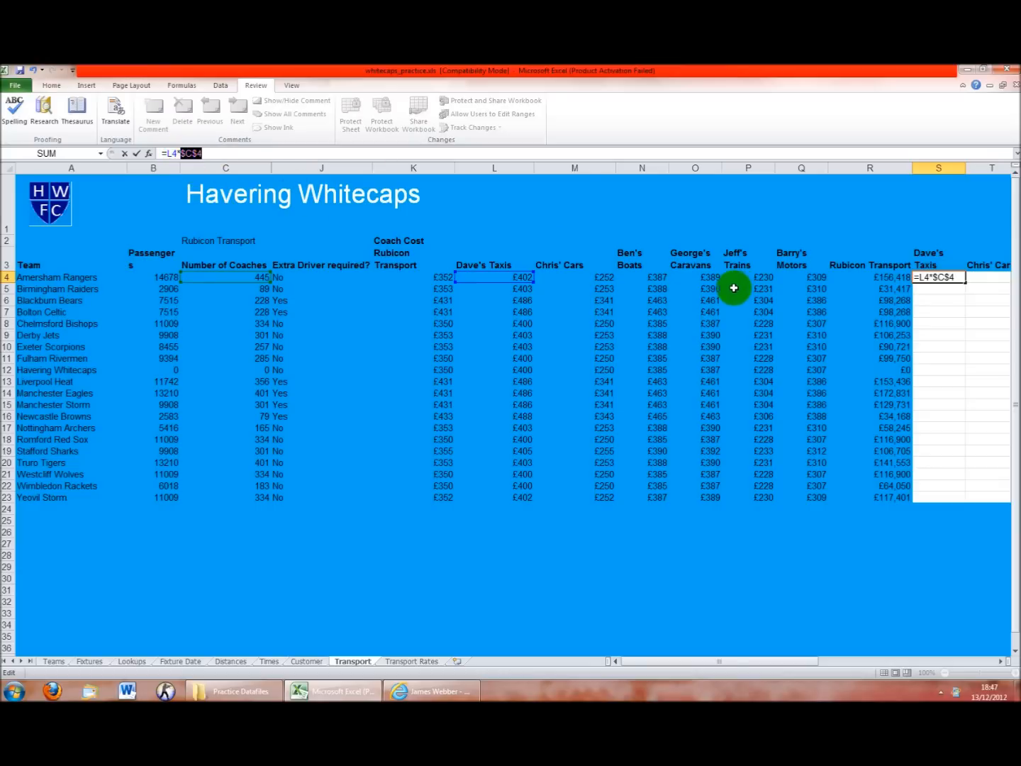
key(ctrl+Return)
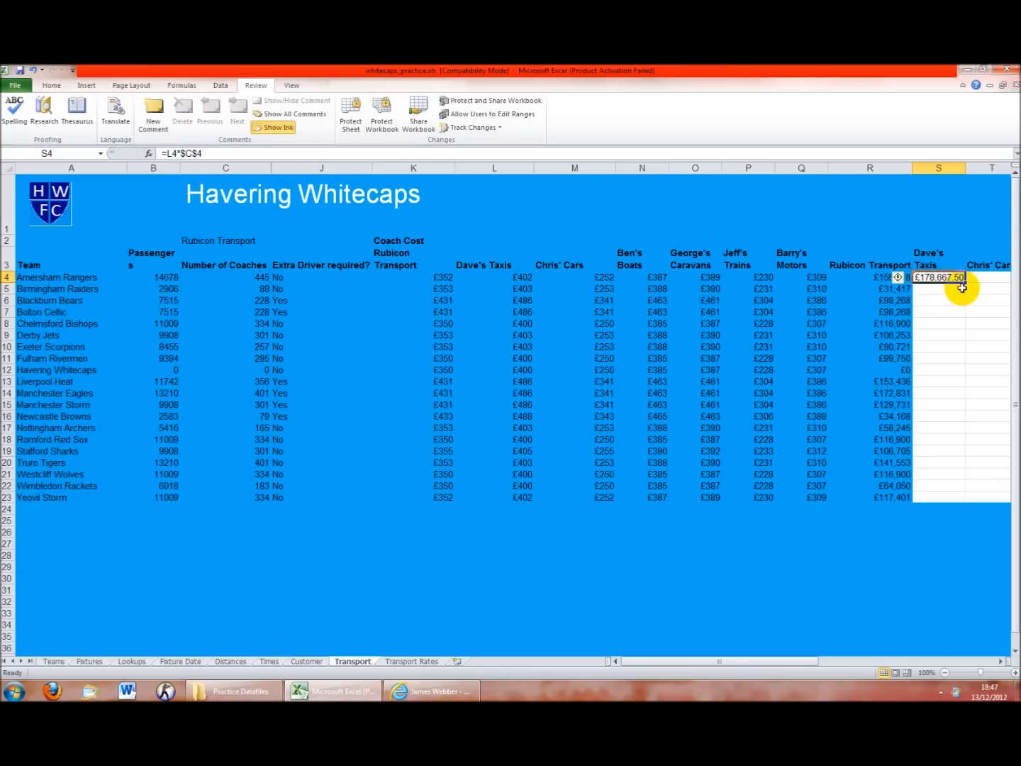
drag(965, 283, 903, 280)
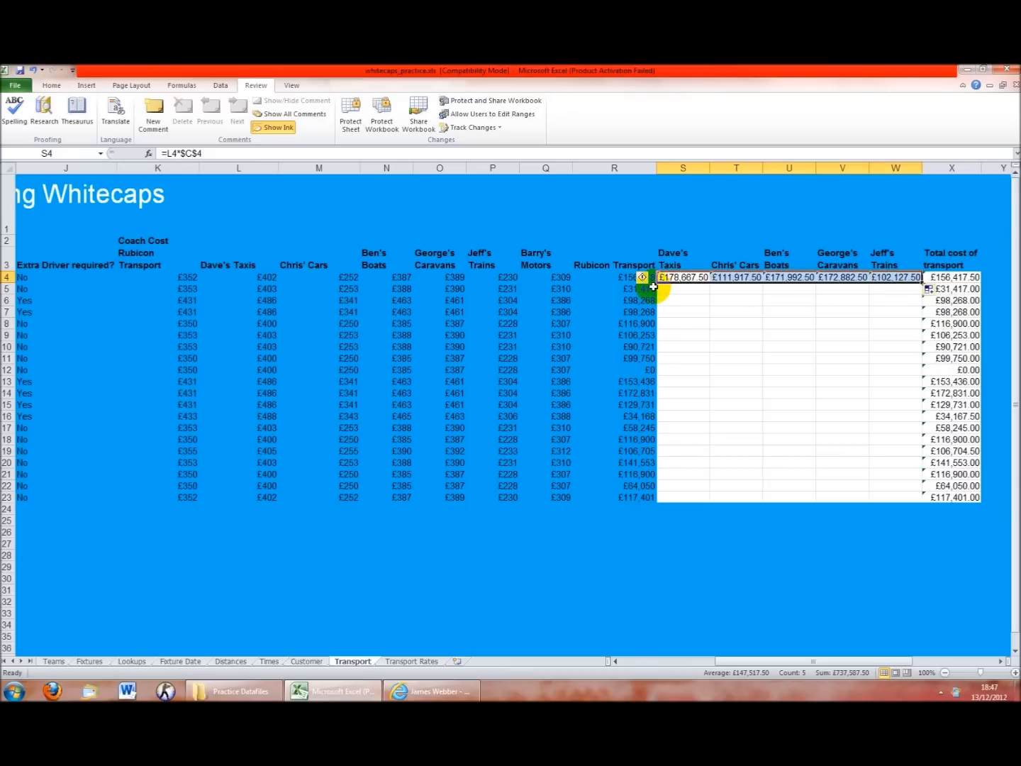
key(Down)
key(Down)
drag(657, 279, 874, 278)
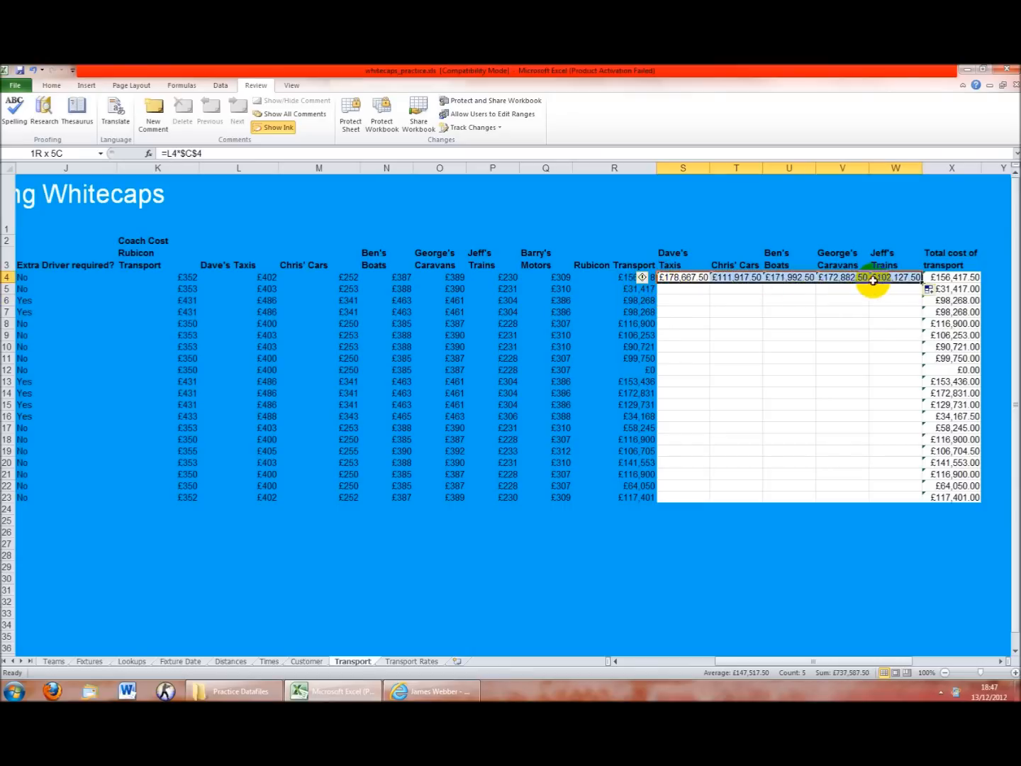
click(47, 85)
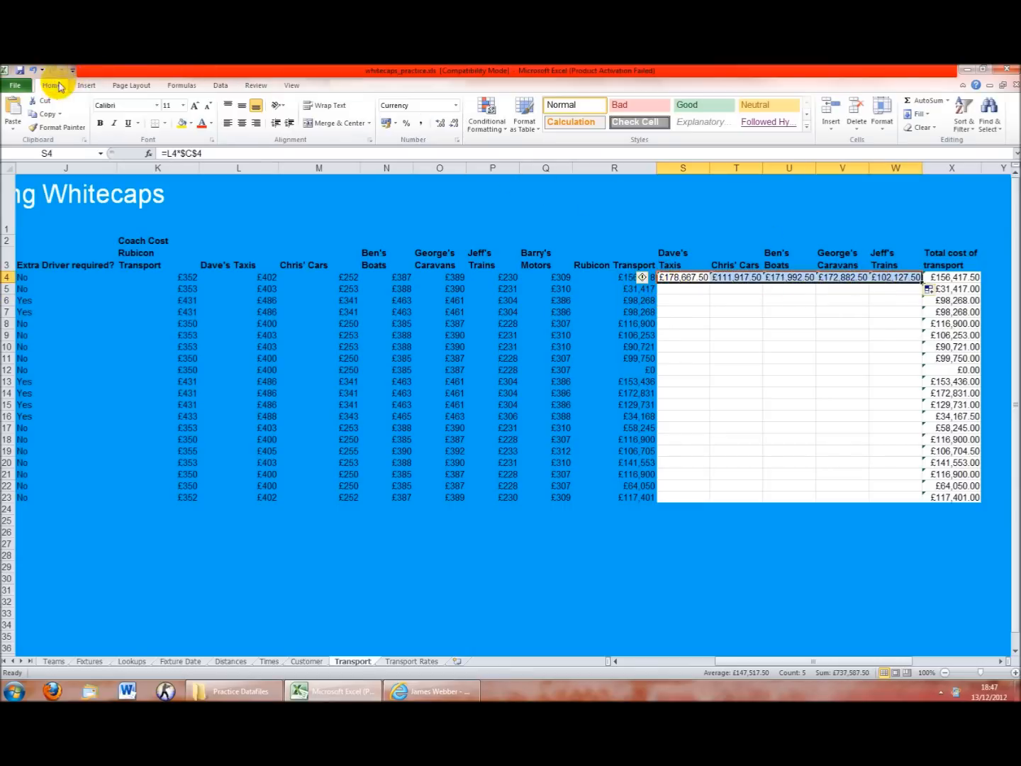
click(454, 126)
click(454, 125)
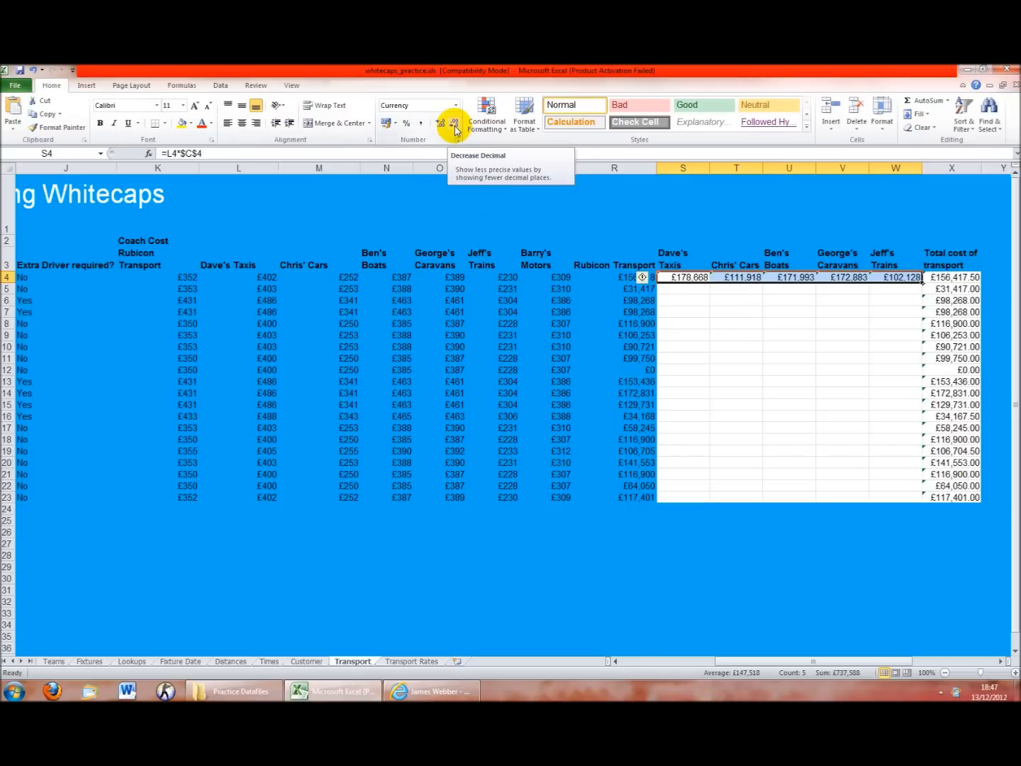
click(666, 302)
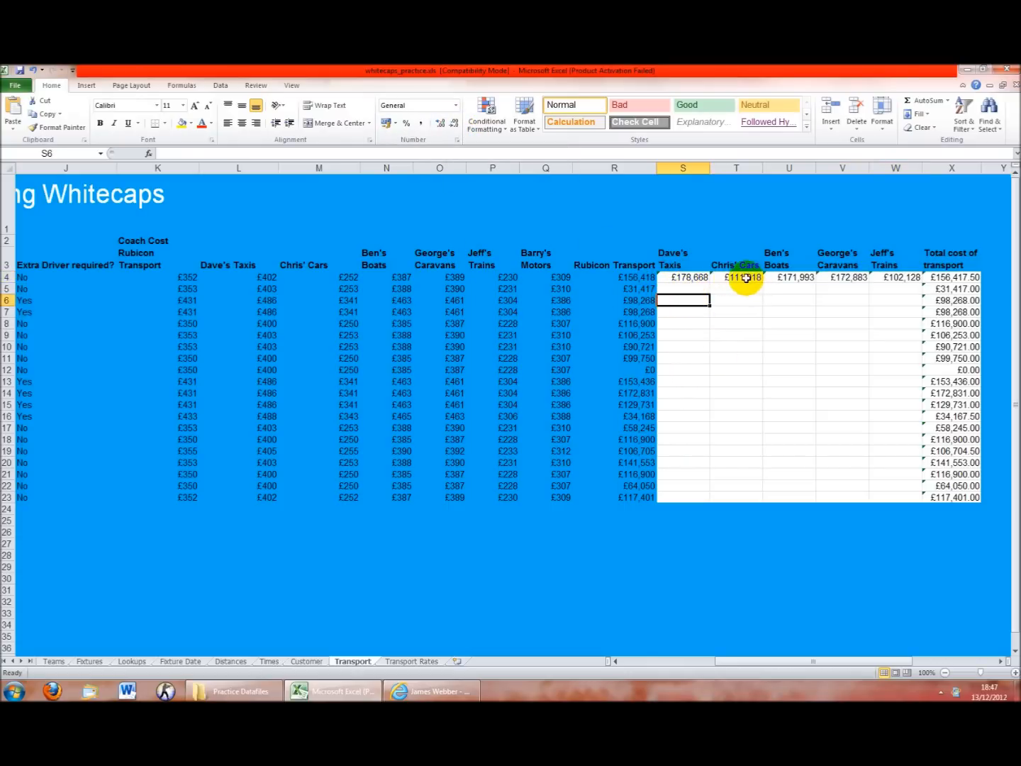
click(692, 278)
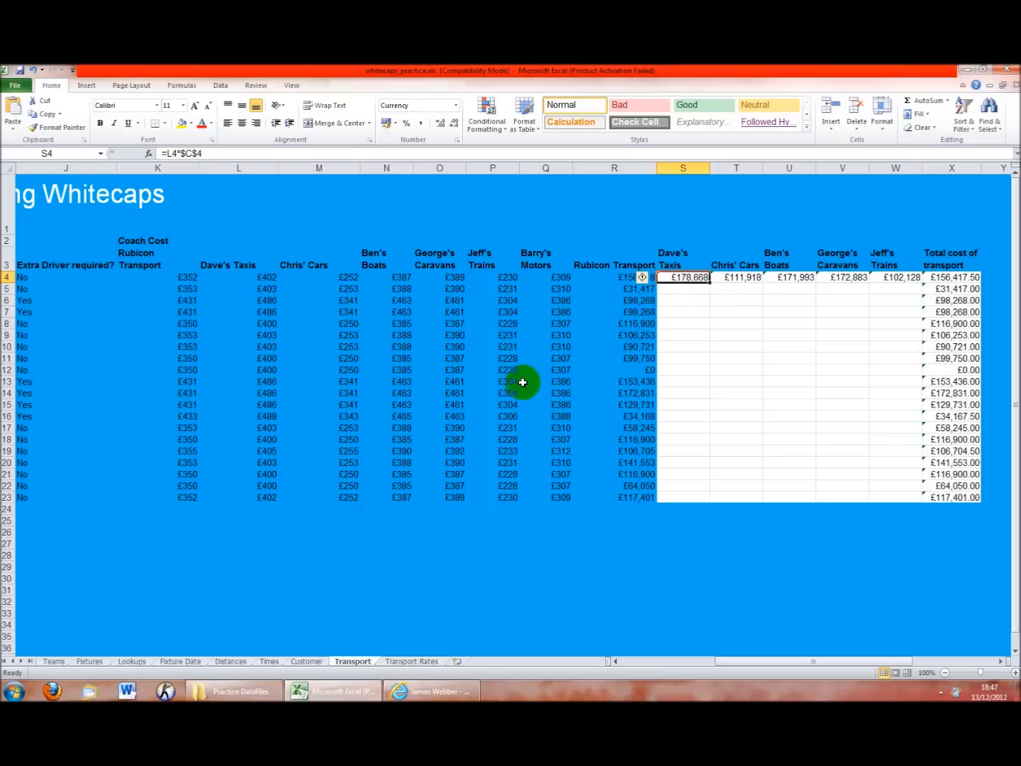
click(729, 280)
click(783, 277)
click(824, 277)
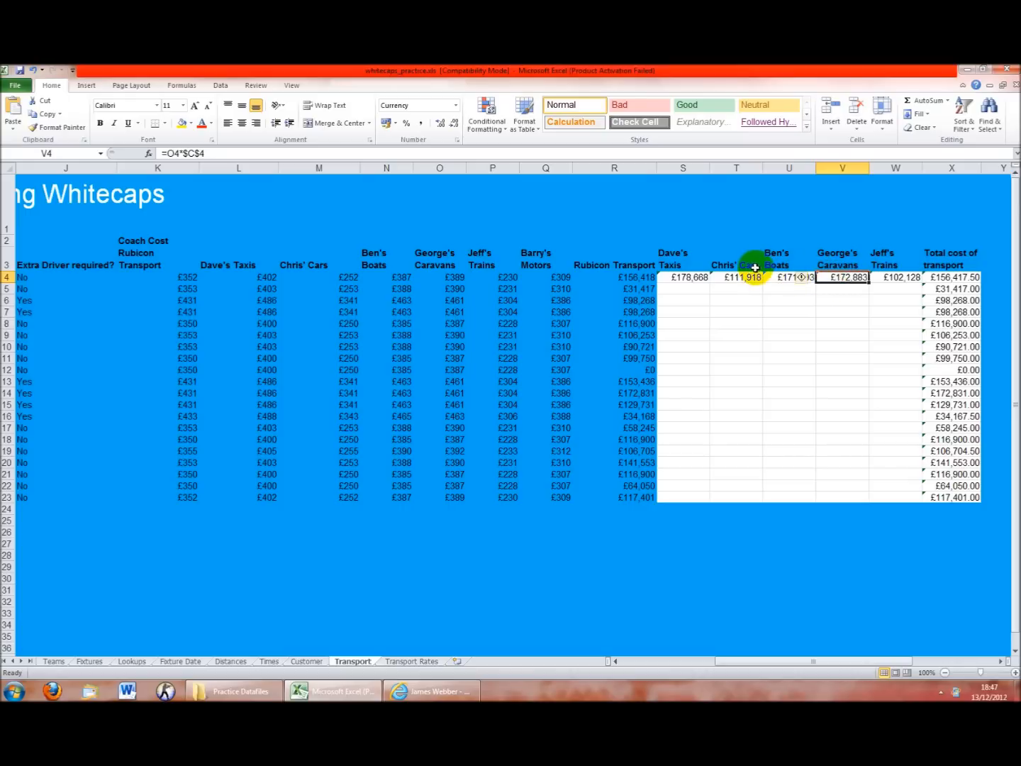
click(776, 278)
click(841, 278)
click(880, 277)
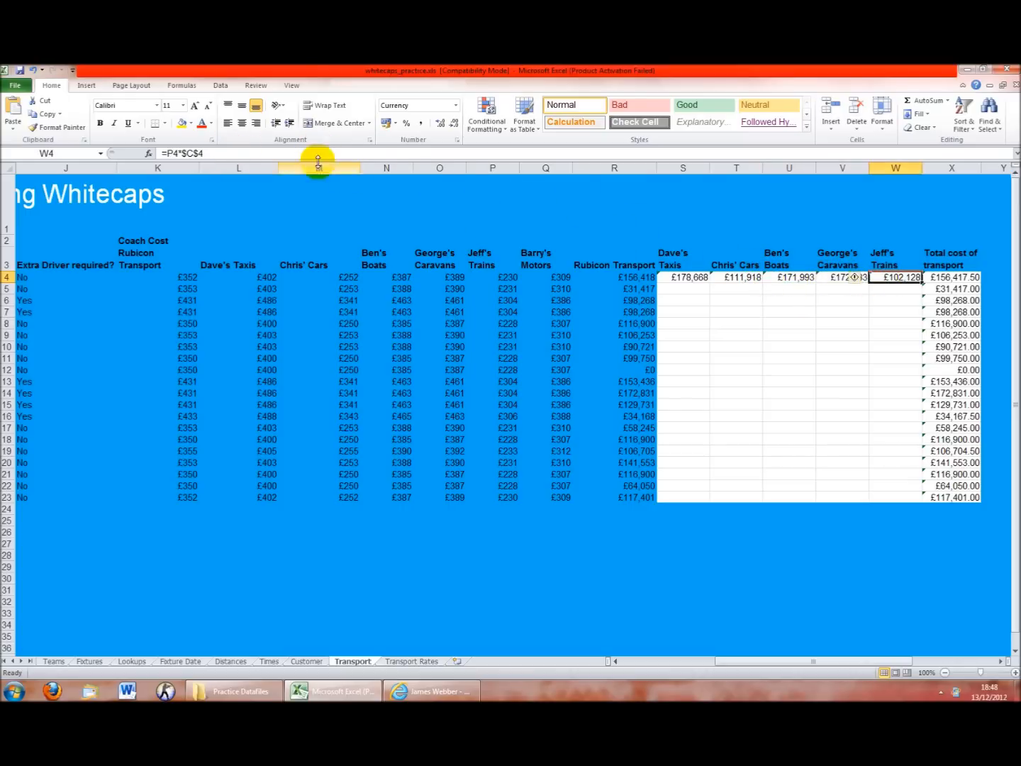
click(686, 280)
Fill S4's cost formula down to S5 and inspect the references it copied
drag(710, 285, 708, 295)
click(690, 290)
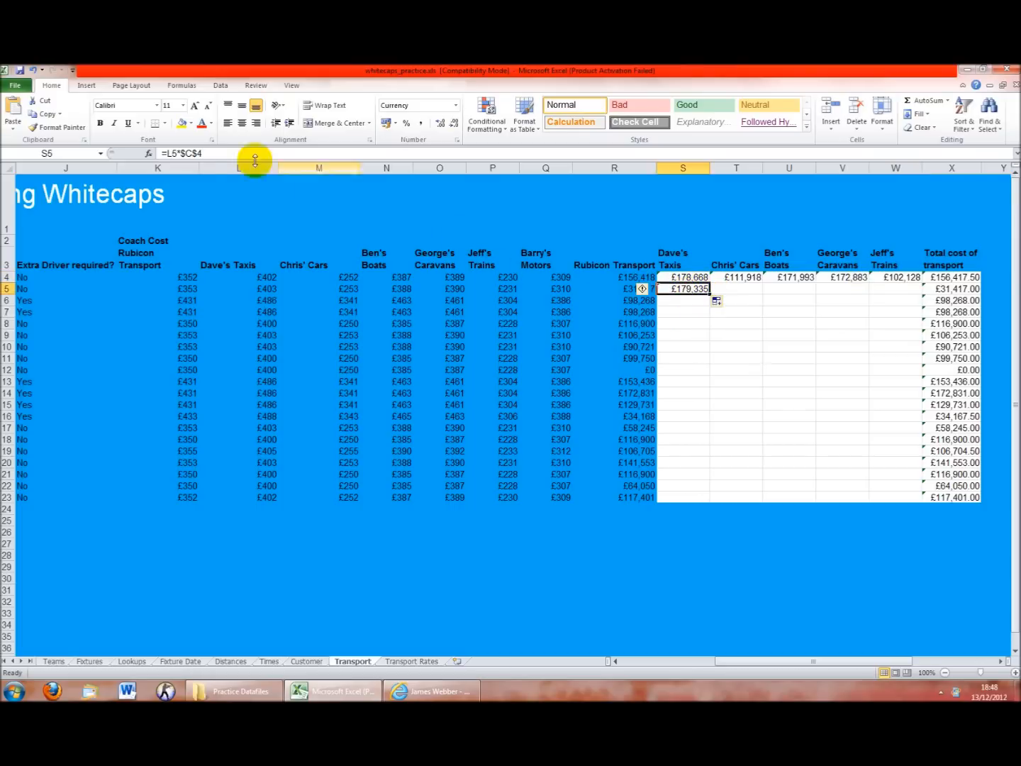
click(197, 154)
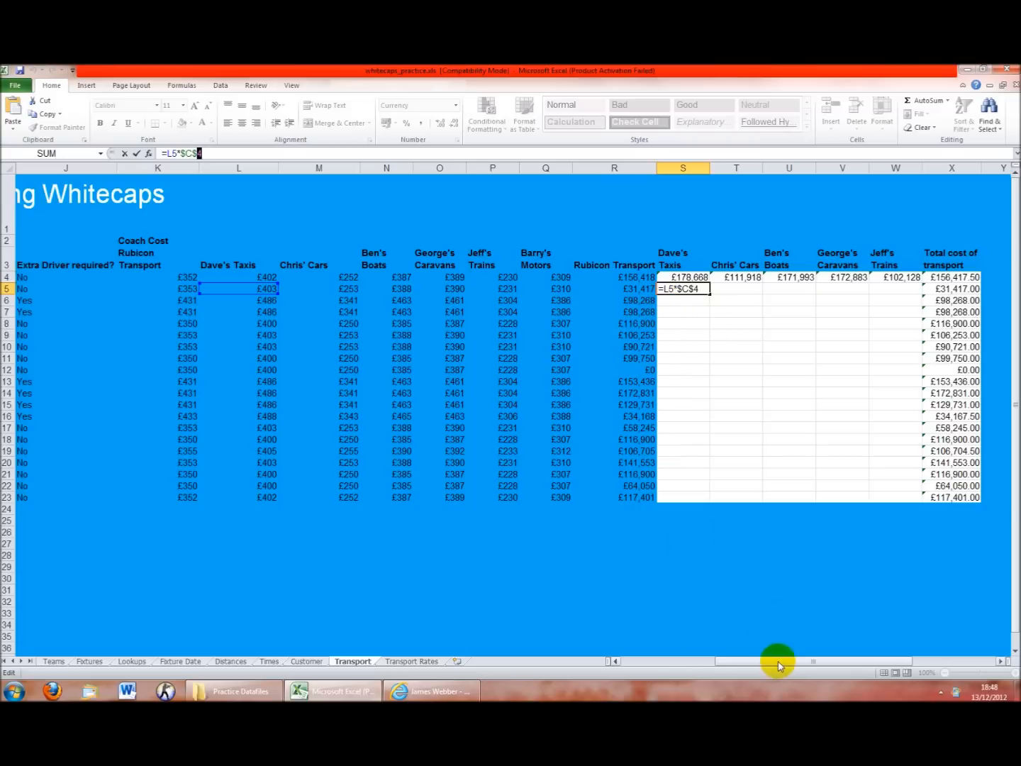
drag(776, 662, 677, 664)
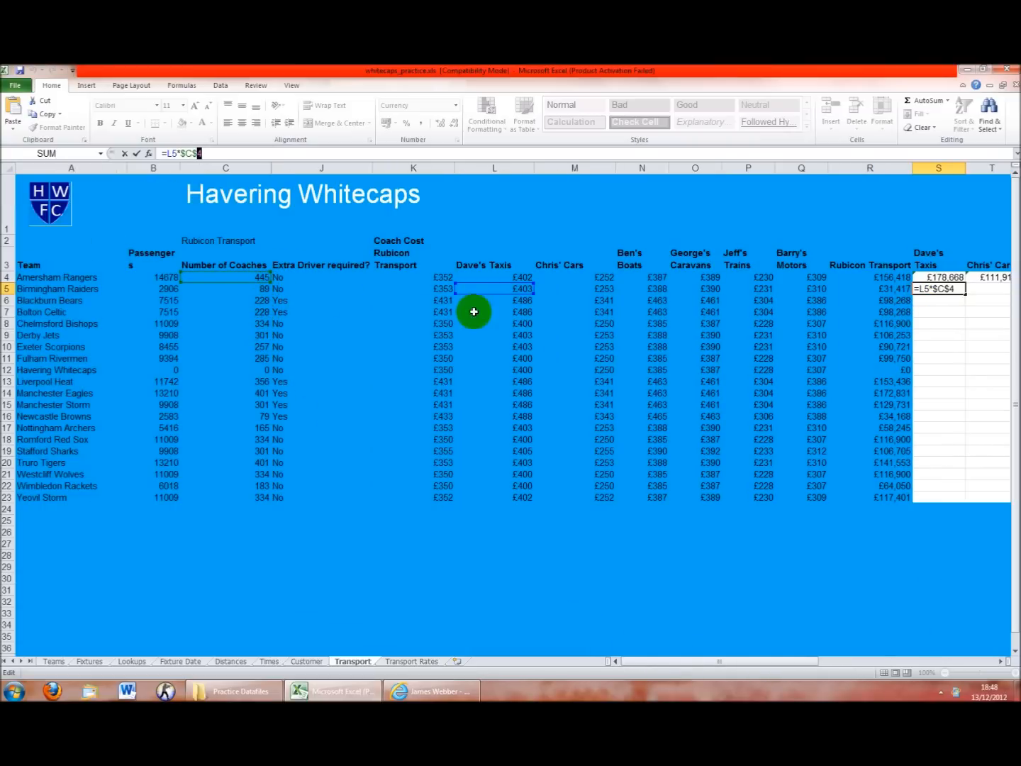
drag(657, 661, 780, 663)
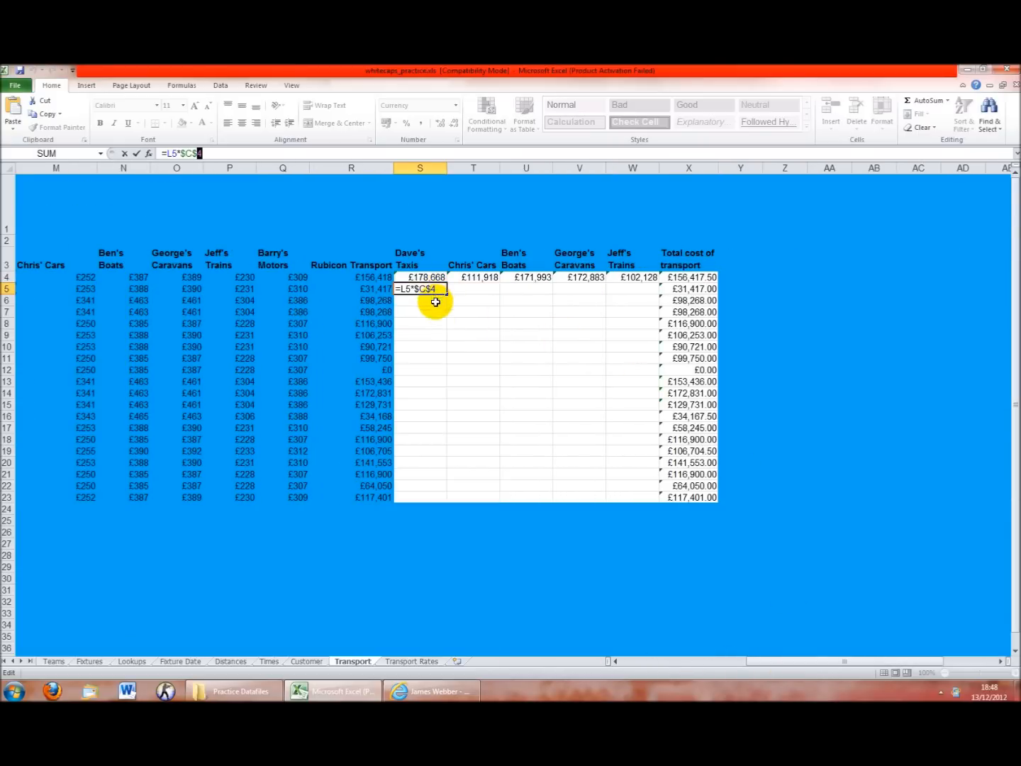
Change S4's coach reference from $C$4 to $C4 and copy the formula across to Jeff's Trains
click(435, 278)
click(425, 277)
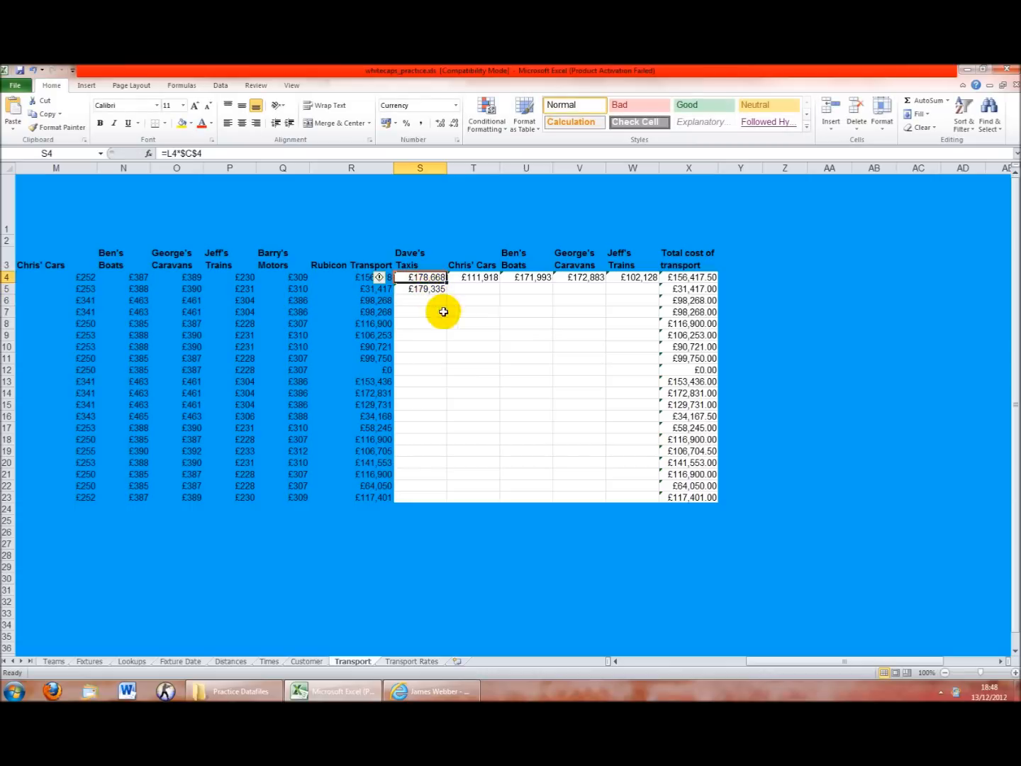
click(199, 153)
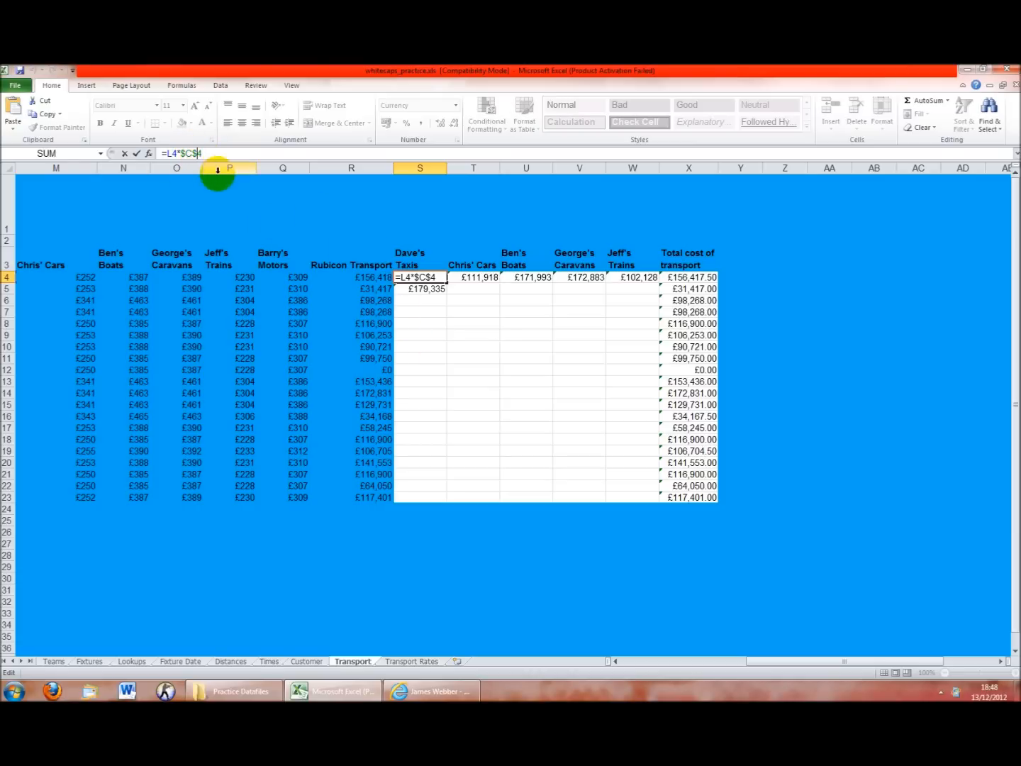
double_click(187, 152)
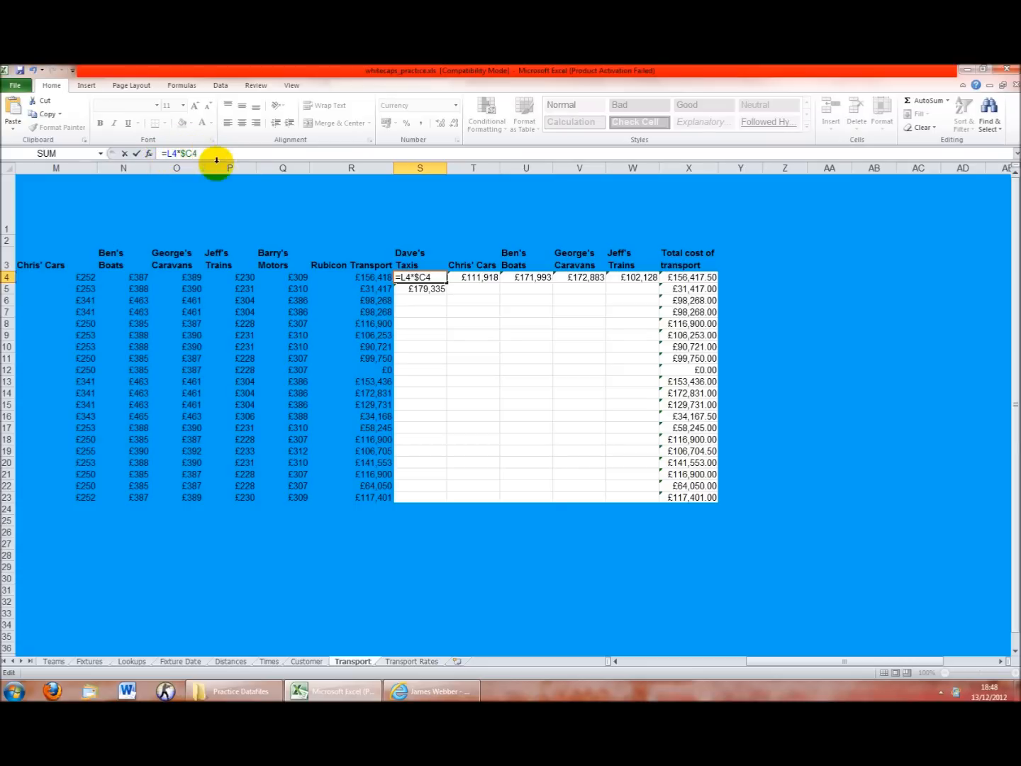
click(439, 281)
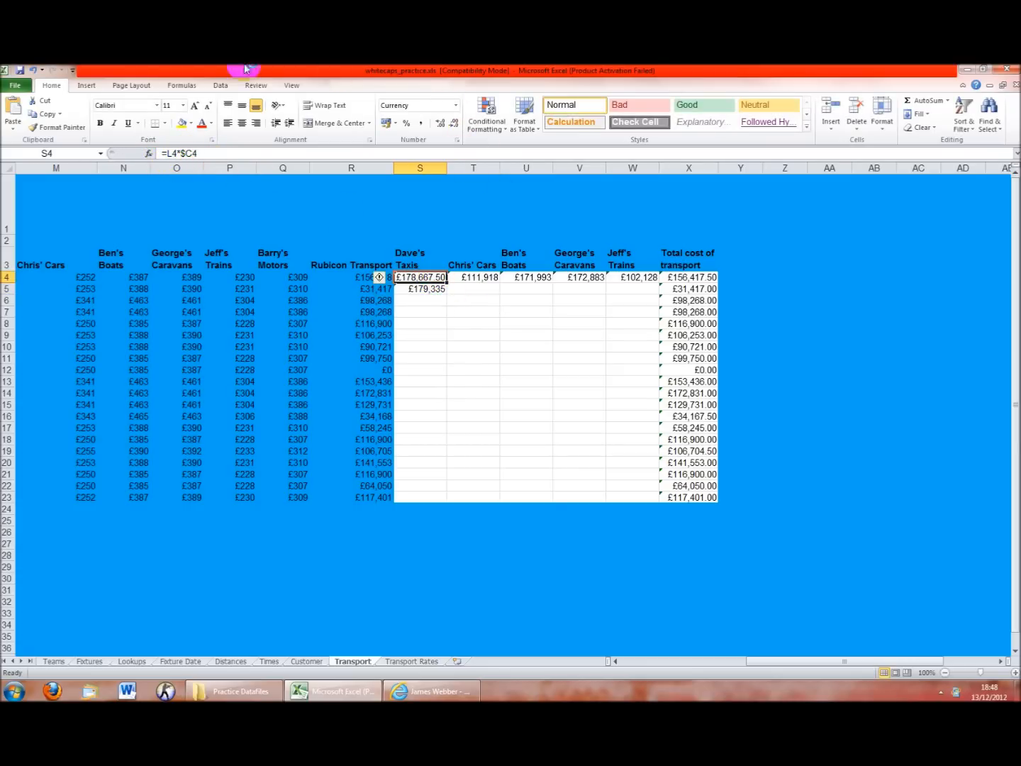
drag(455, 282, 655, 499)
Fill the row 4 cost formulas down to row 23 and check the Dave's Taxis column, including Havering Whitecaps
click(432, 290)
click(432, 302)
click(432, 324)
click(433, 347)
click(436, 370)
Spot-check the other firms' costs and confirm Havering Whitecaps' row is all £0
click(459, 381)
click(530, 381)
click(622, 392)
click(624, 427)
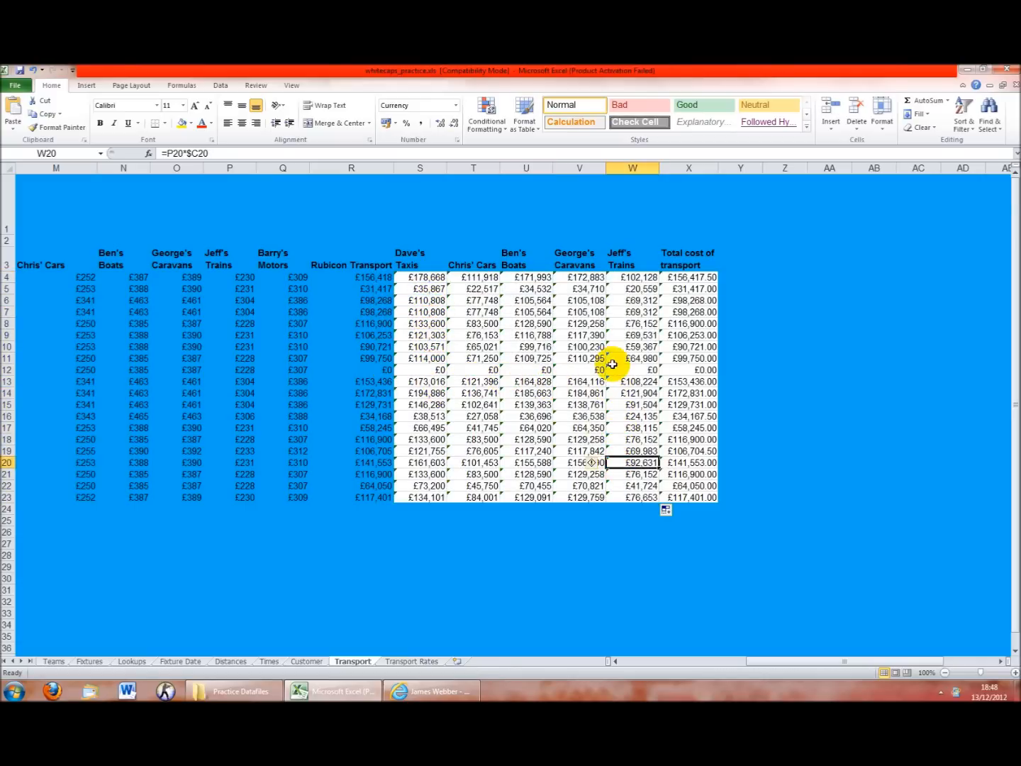
drag(428, 369, 639, 375)
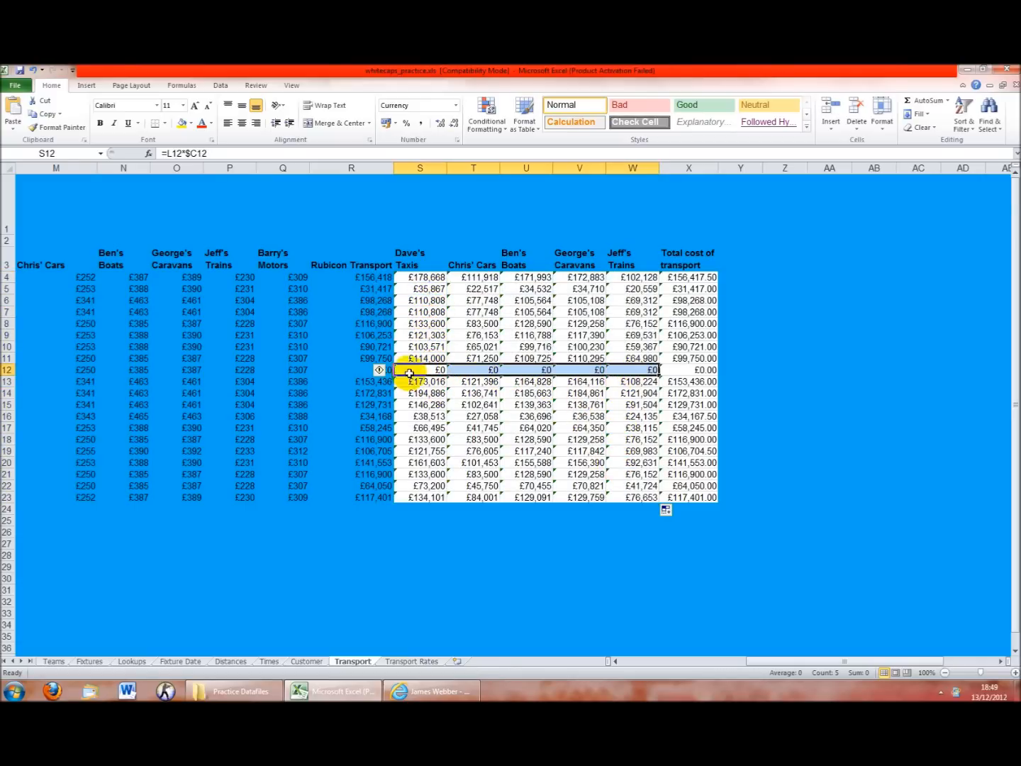
click(533, 394)
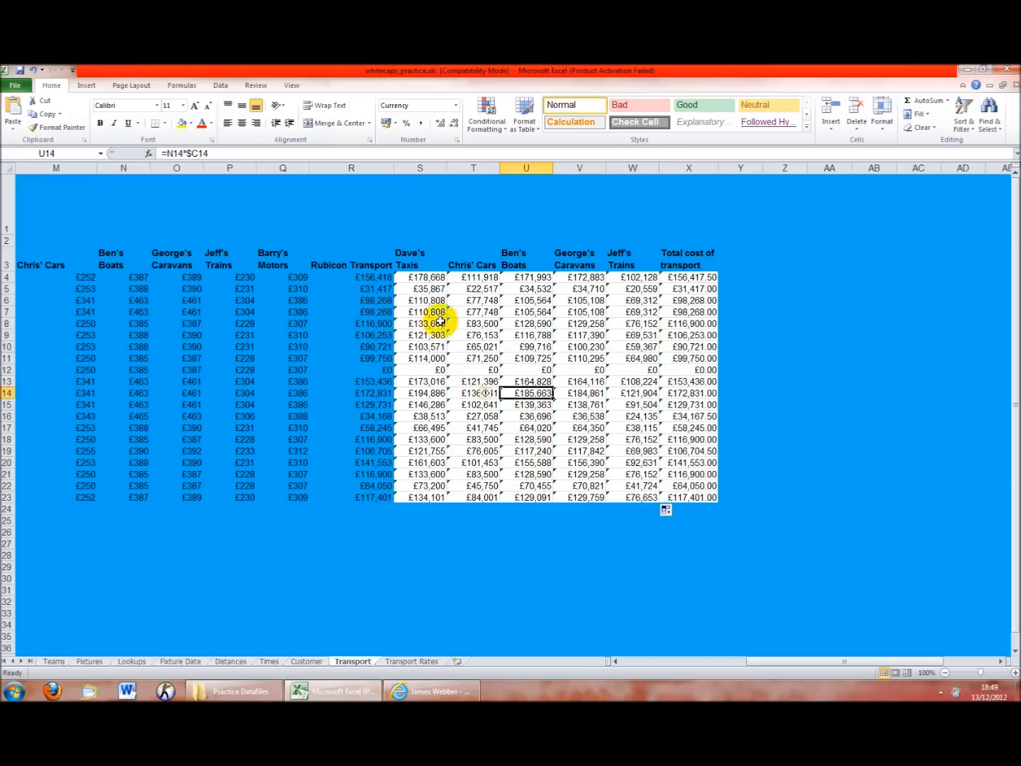
click(545, 437)
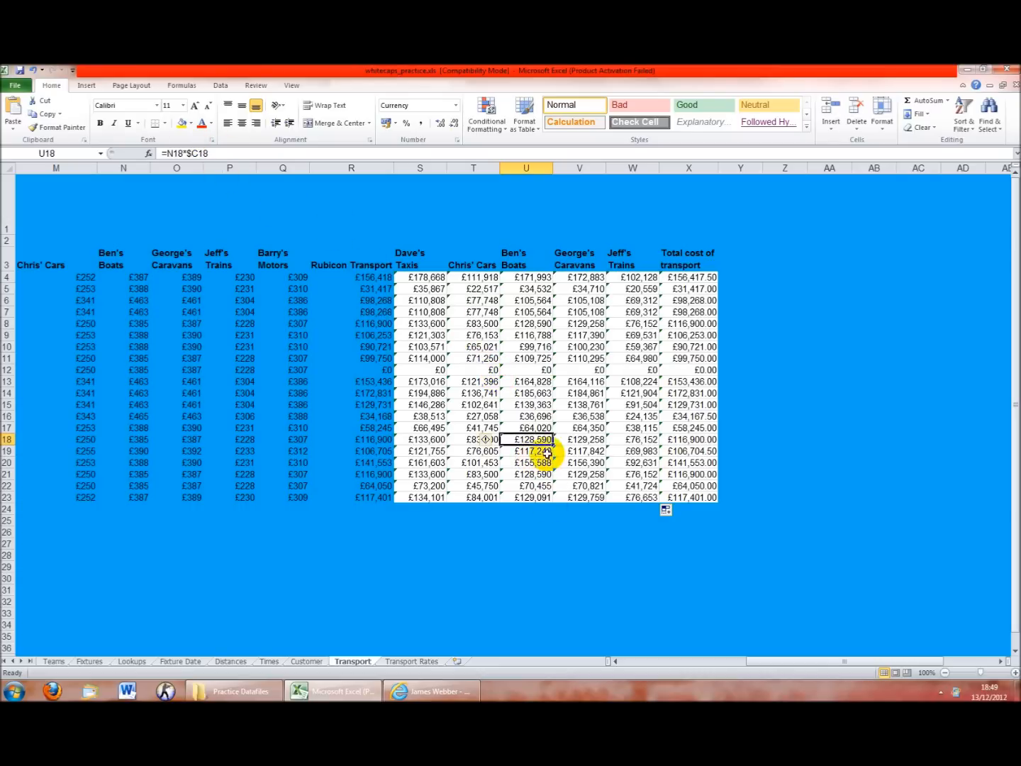
click(602, 312)
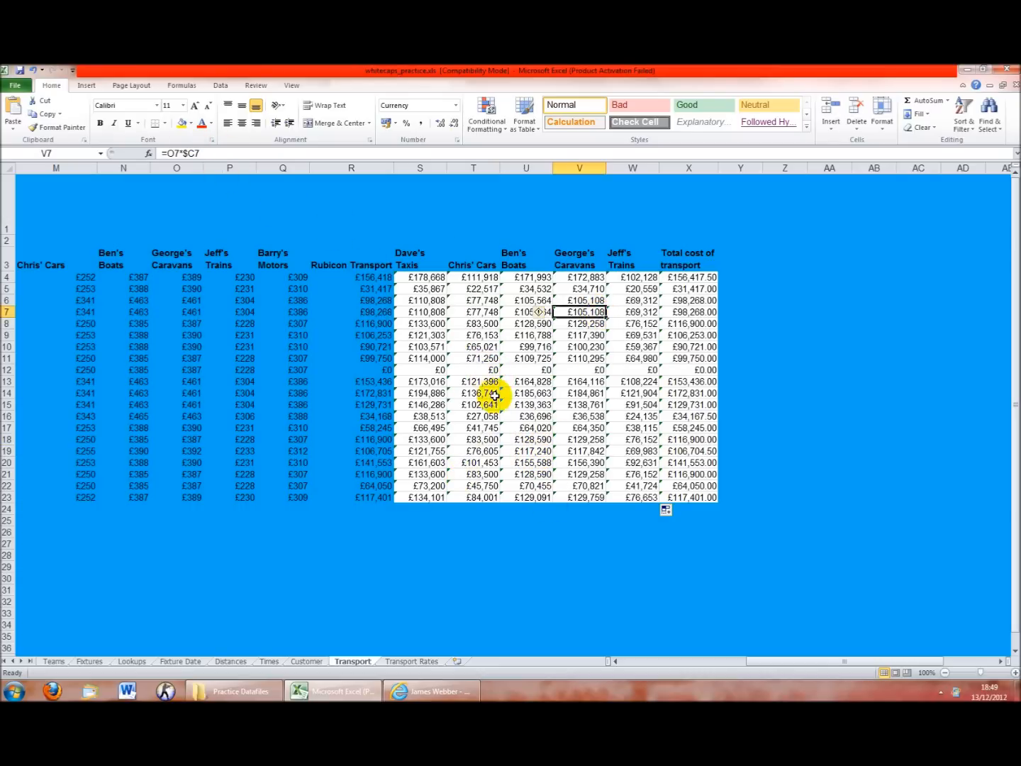
click(677, 278)
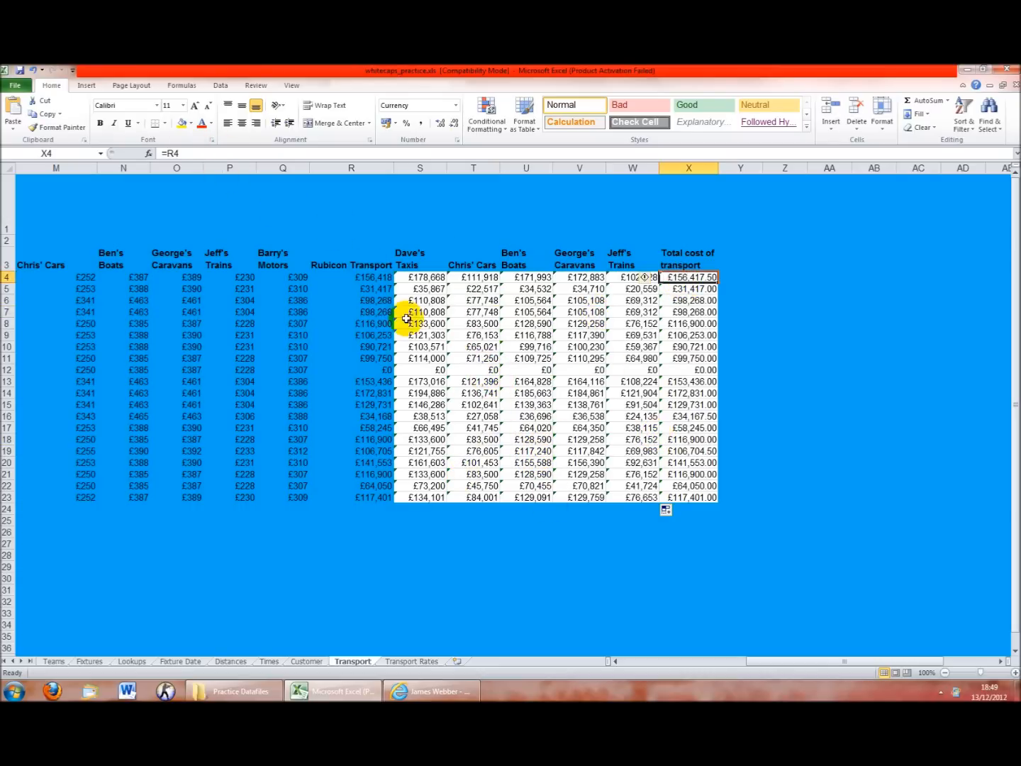
Enter =MIN(R4:W4) in X4 and fill it down to X23
text(=)
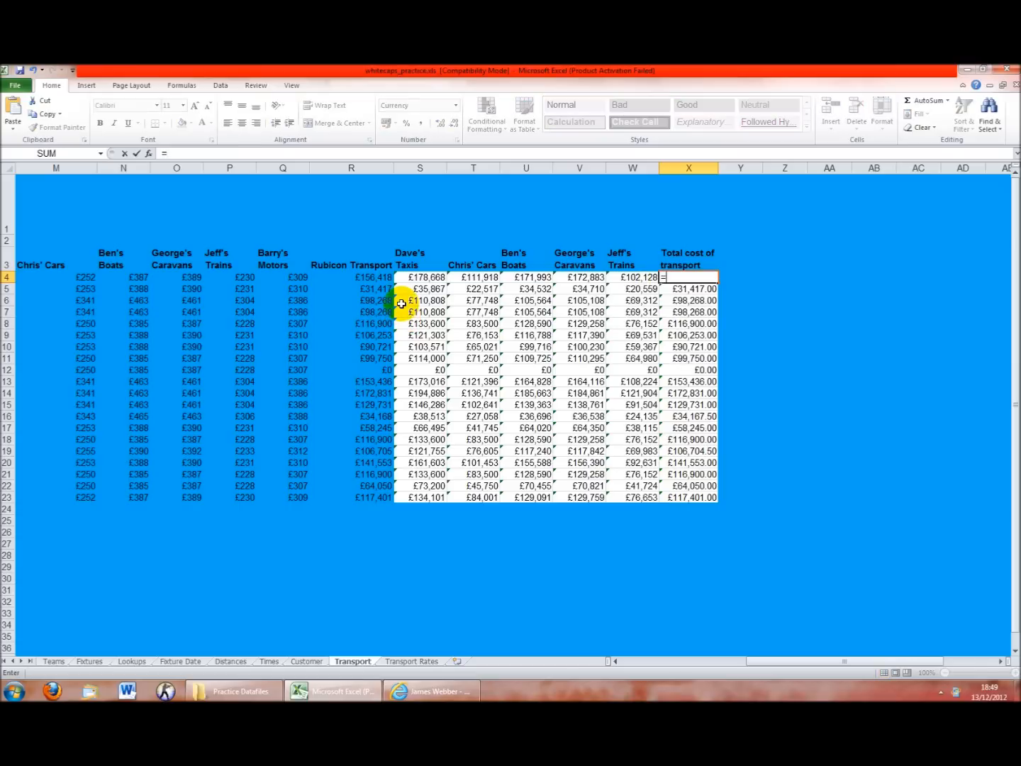
text(min()
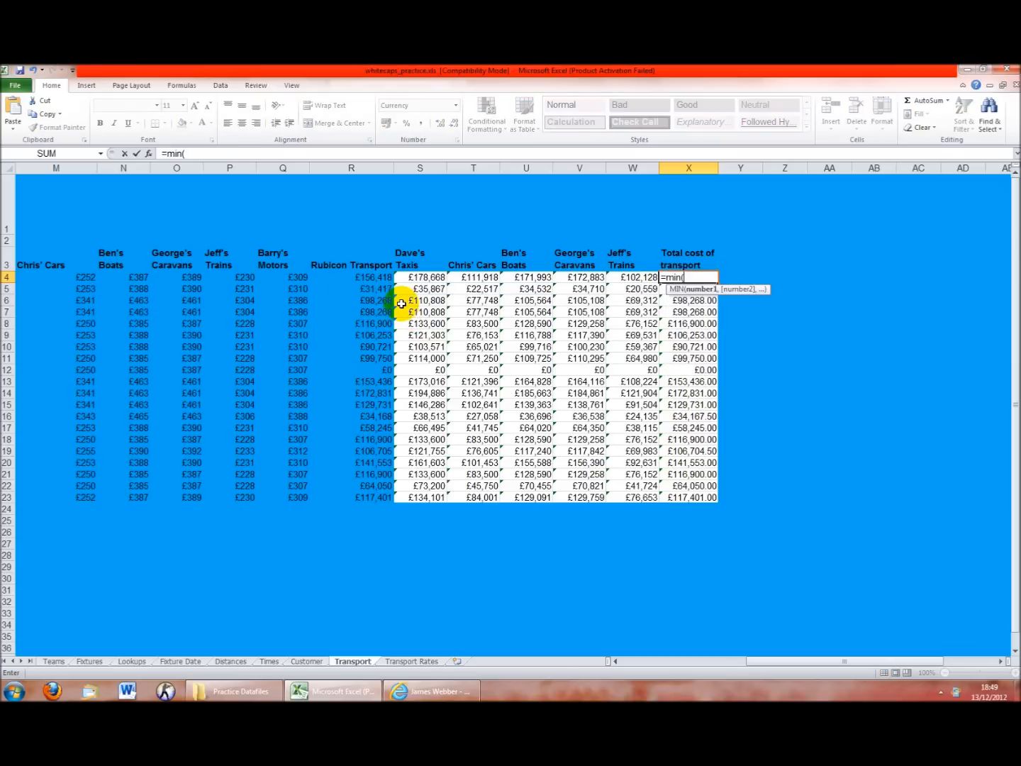
drag(392, 277, 624, 277)
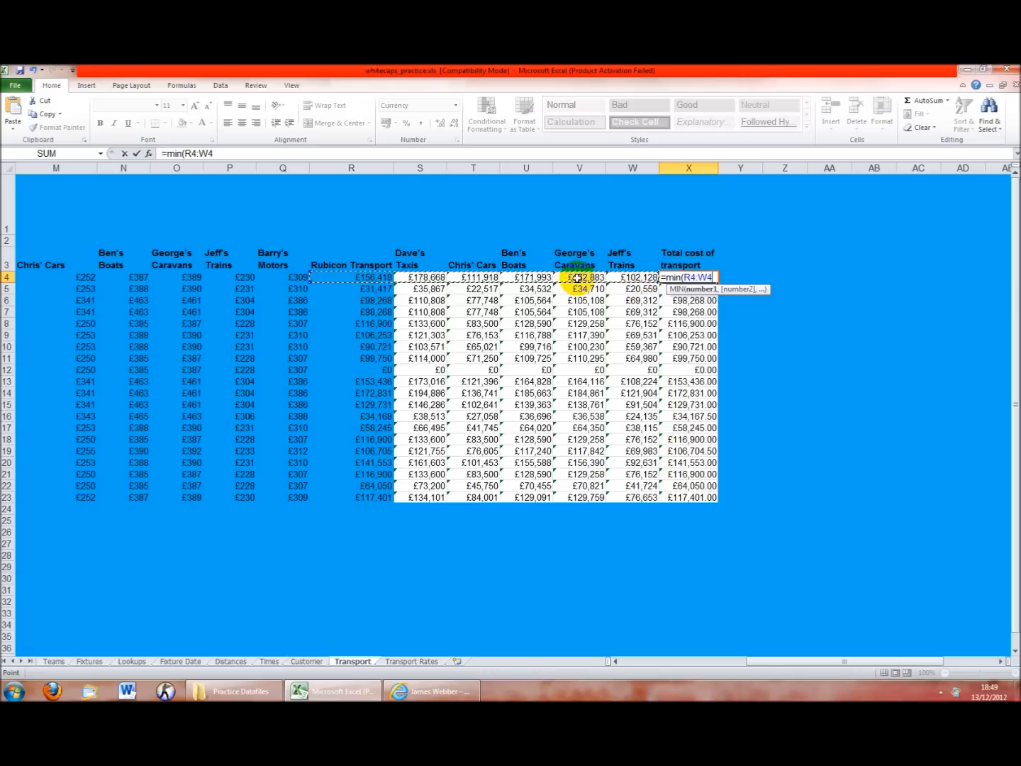
key(Return)
click(702, 277)
drag(720, 284, 717, 500)
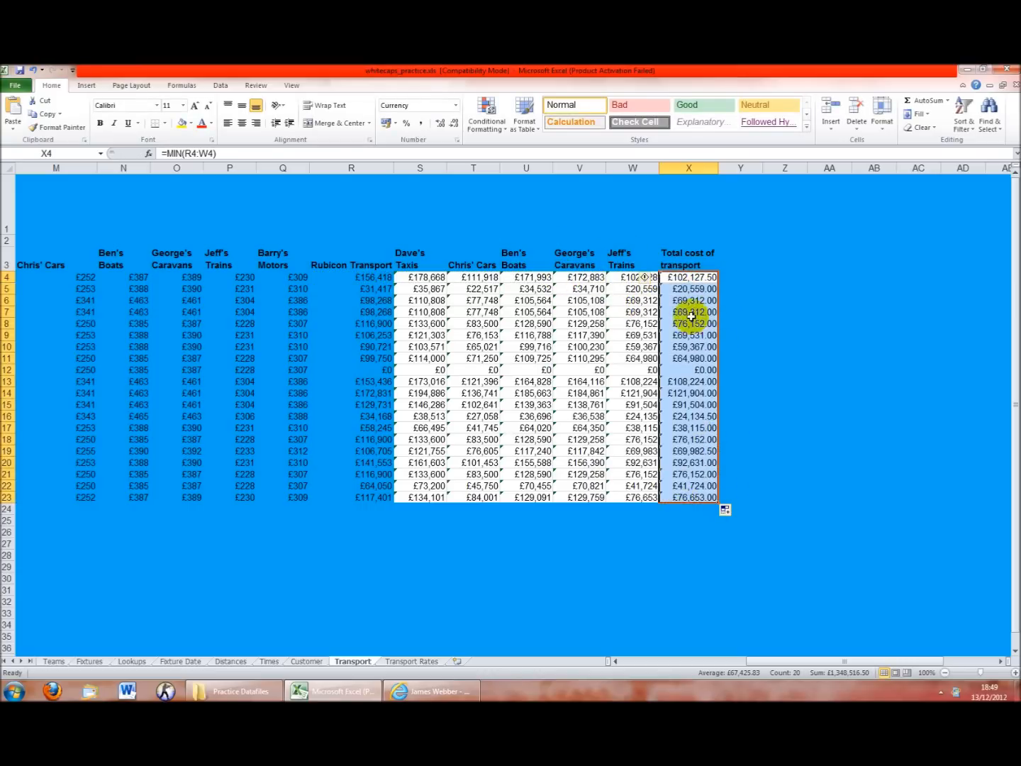
click(690, 281)
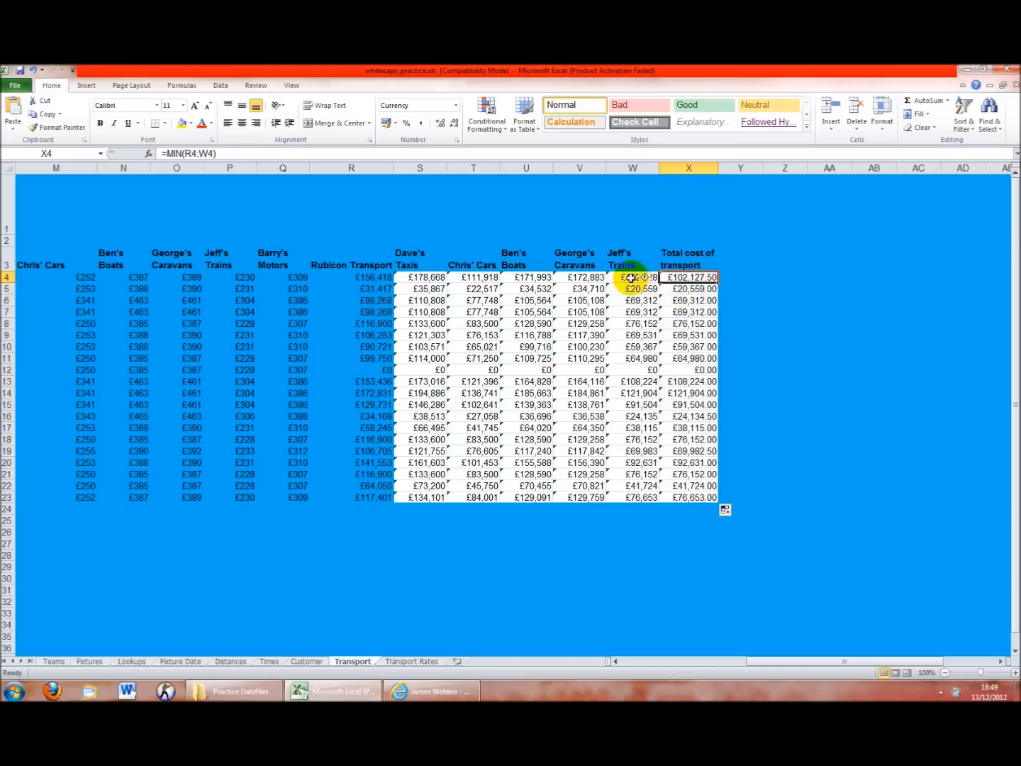
Check the cheapest-cost totals in rows 5, 8 and further down the column
click(707, 287)
click(696, 324)
click(710, 347)
click(711, 358)
click(711, 393)
click(711, 427)
click(741, 442)
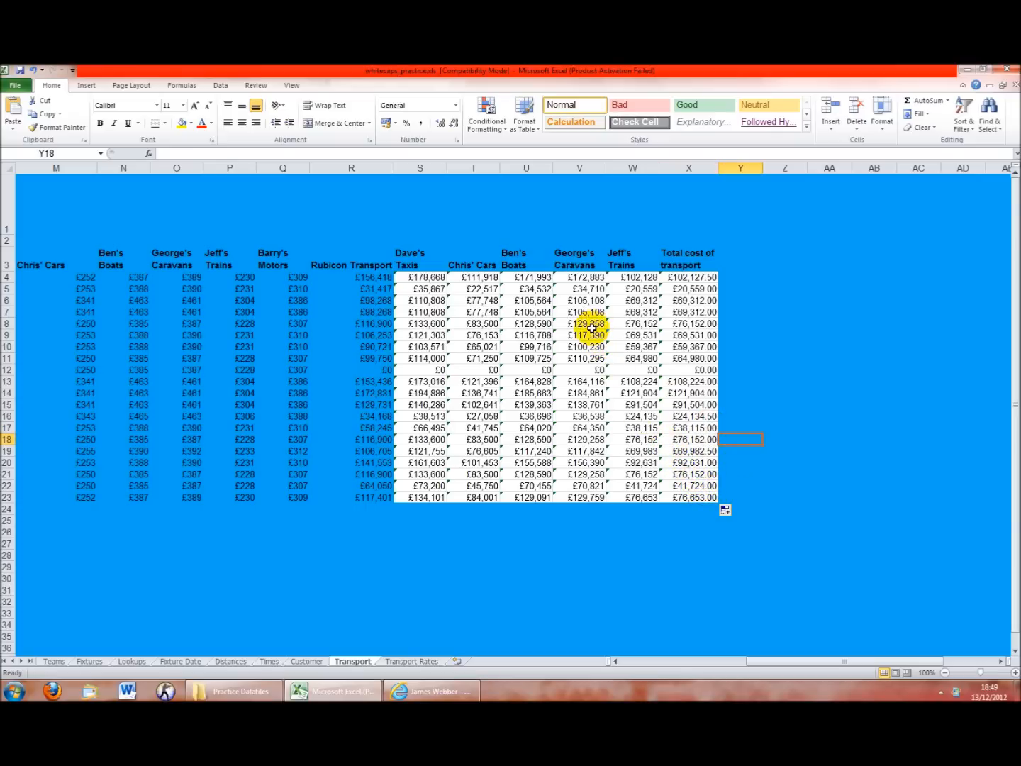
click(386, 262)
click(433, 258)
click(488, 258)
click(542, 259)
click(583, 261)
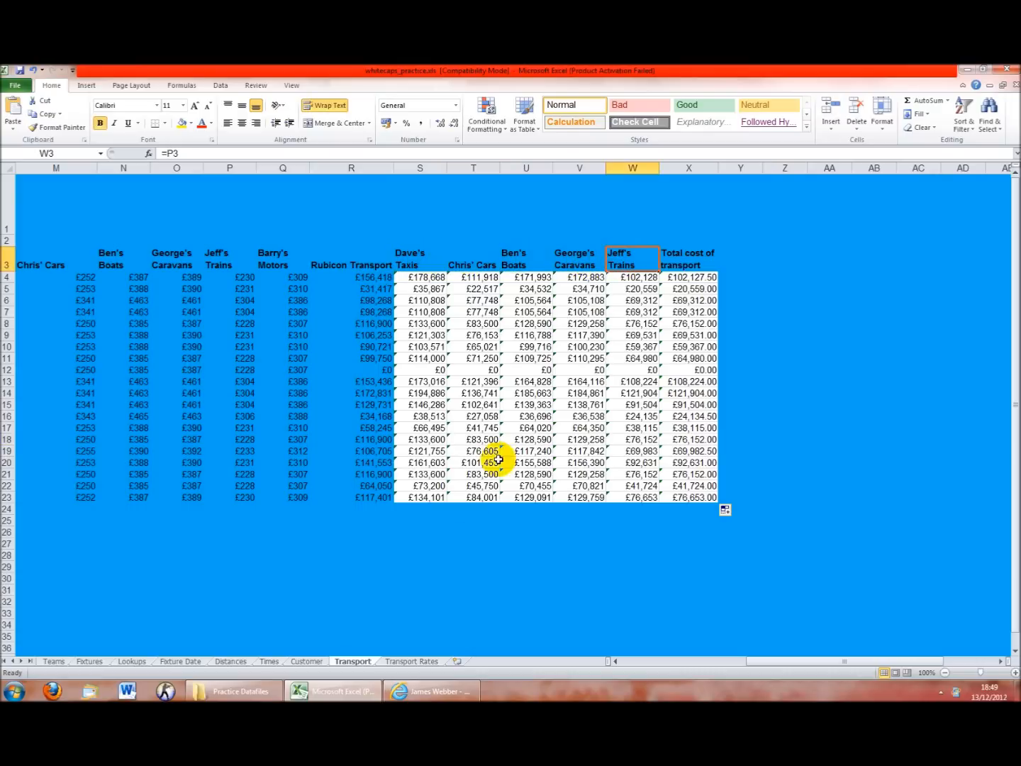
click(415, 661)
click(192, 238)
click(269, 241)
click(333, 241)
click(397, 241)
click(483, 241)
click(525, 242)
click(583, 241)
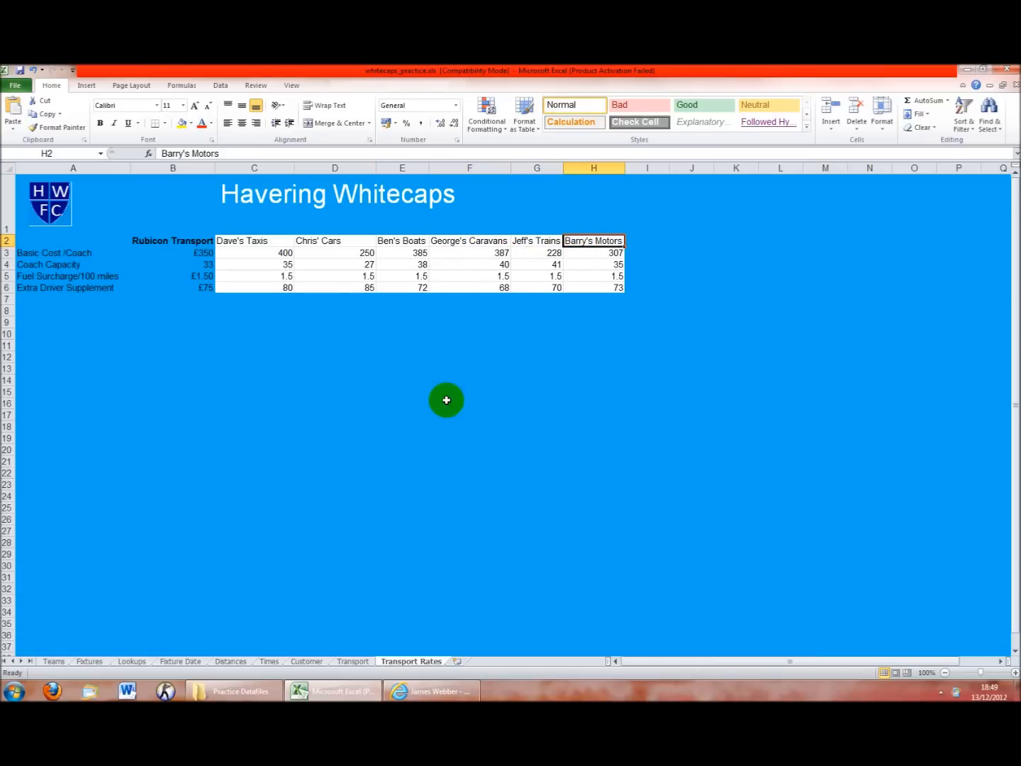
click(353, 661)
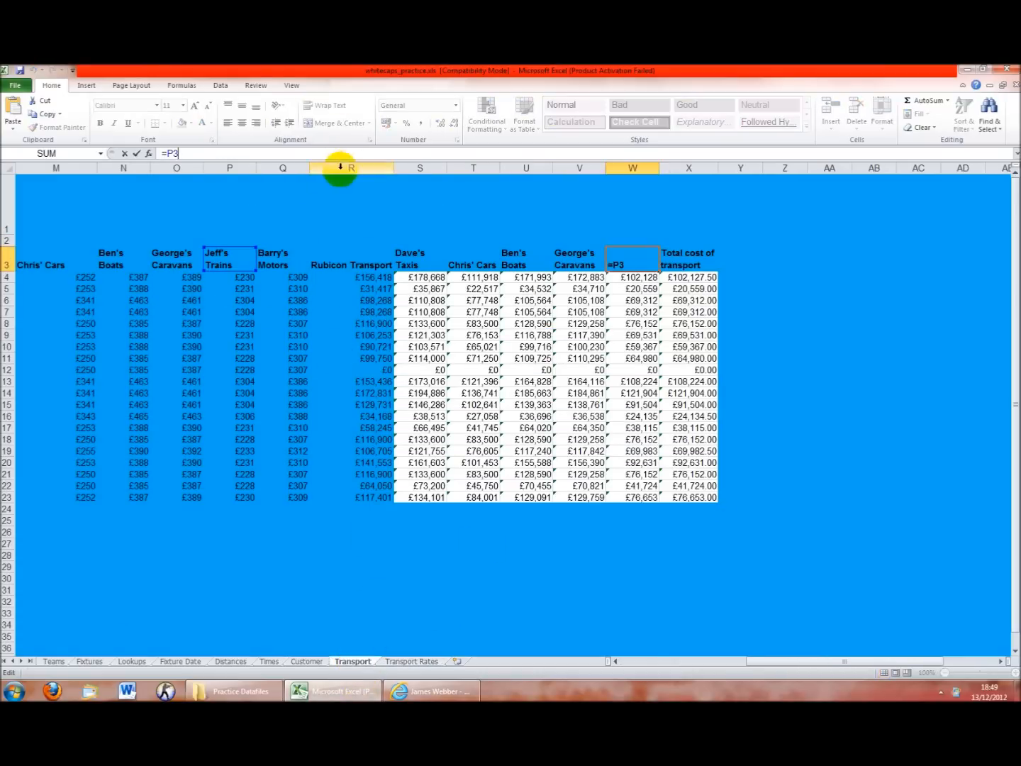
click(273, 169)
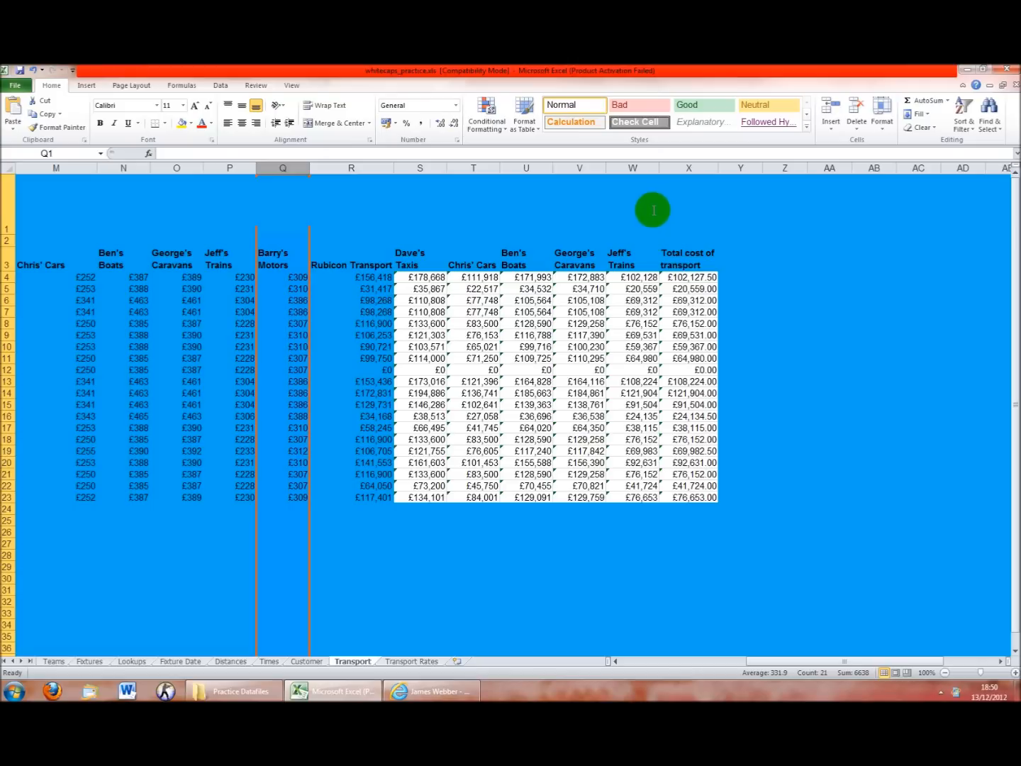
right_click(664, 169)
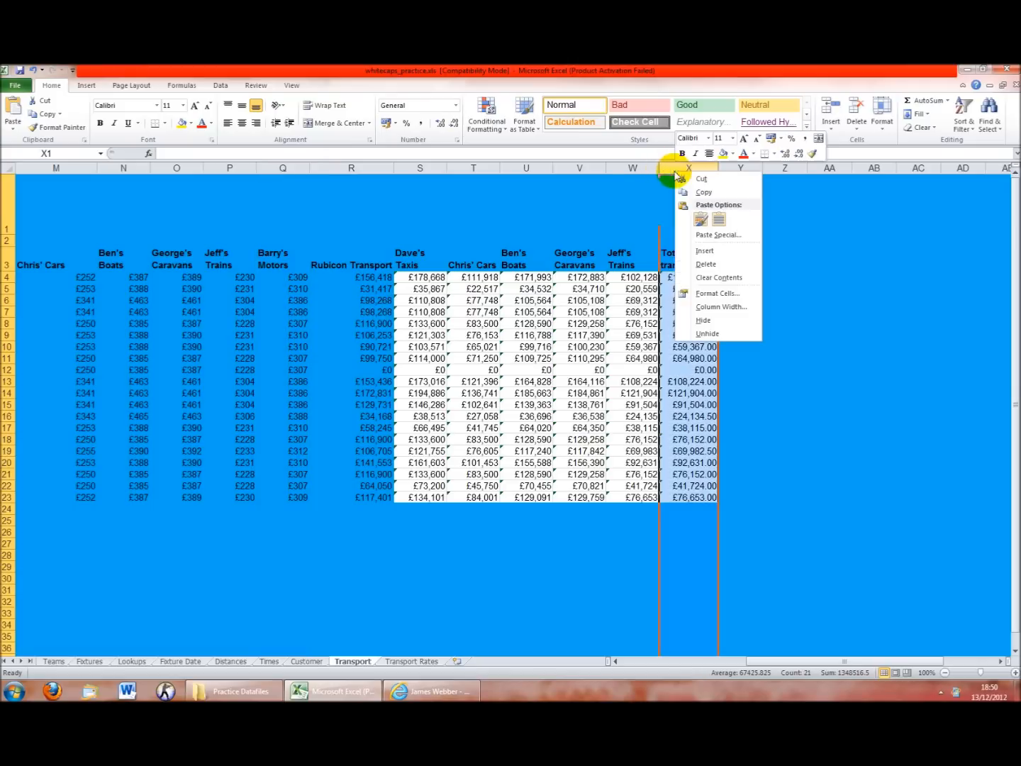
click(672, 247)
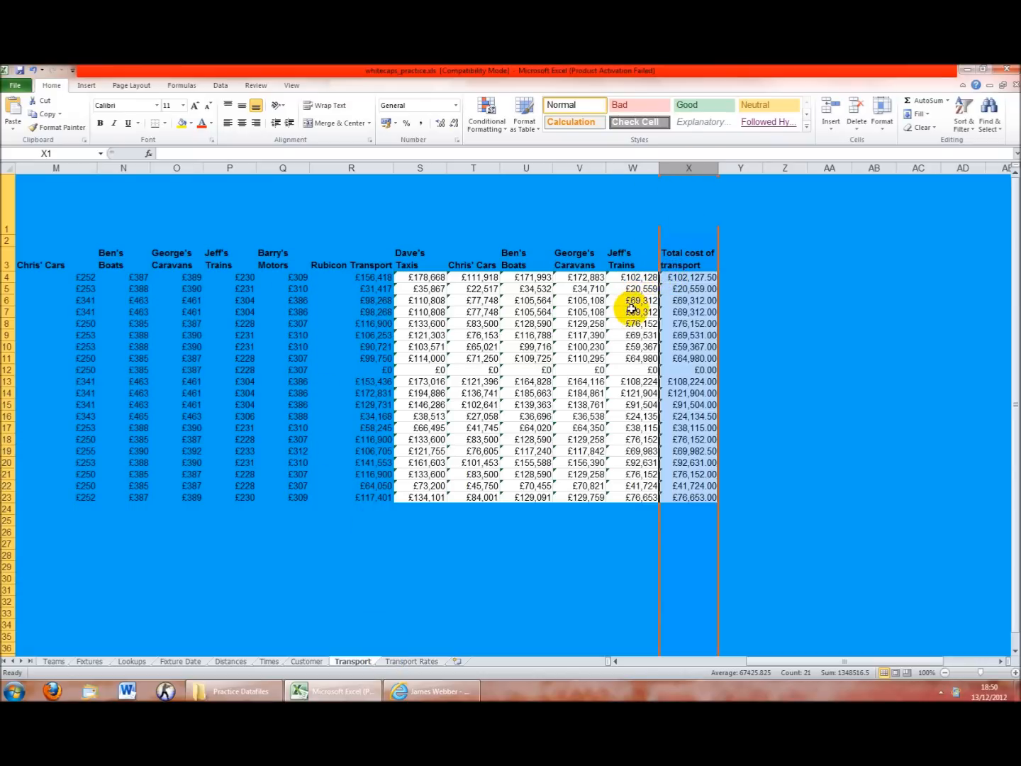
click(415, 661)
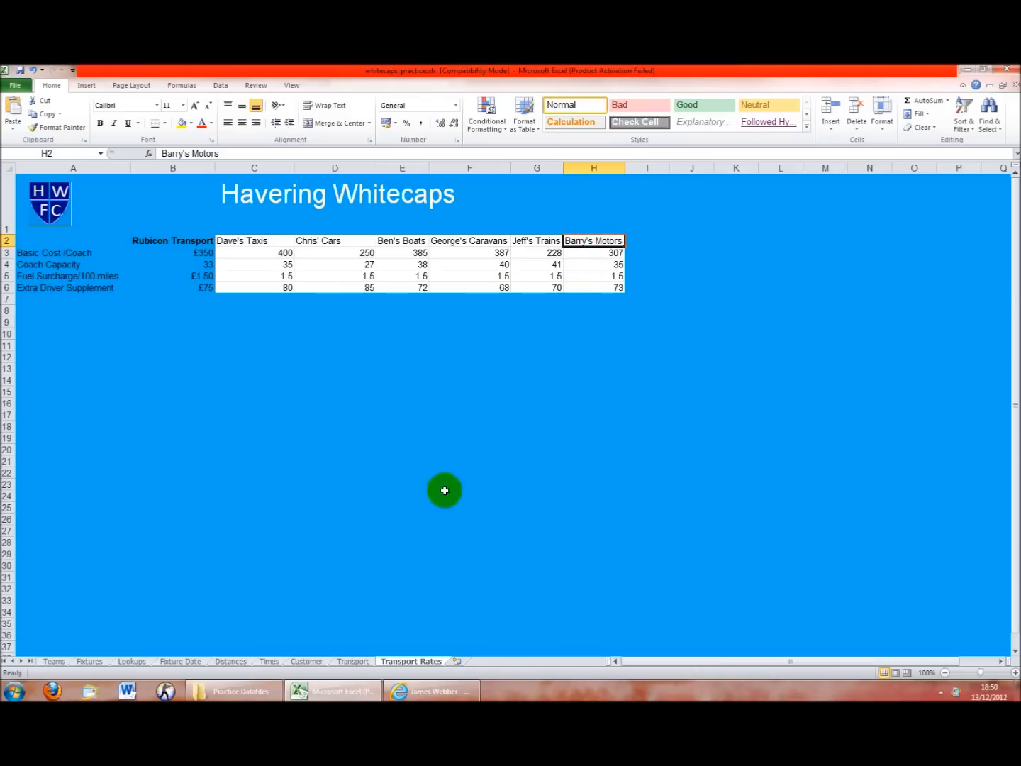
click(354, 661)
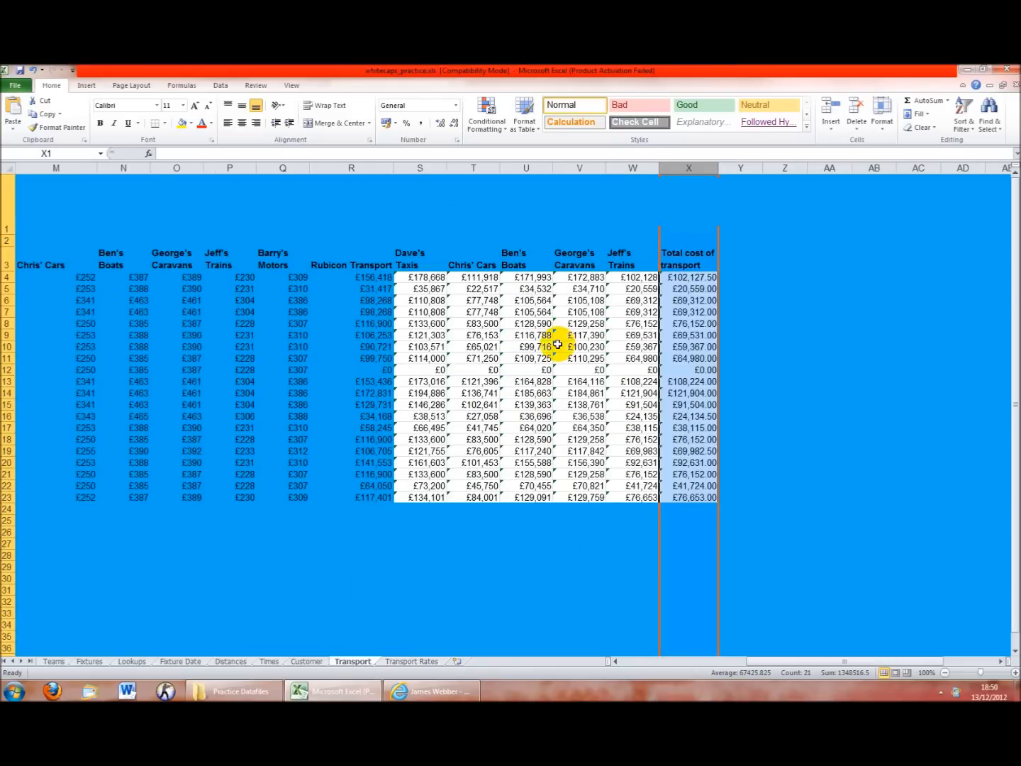
right_click(686, 165)
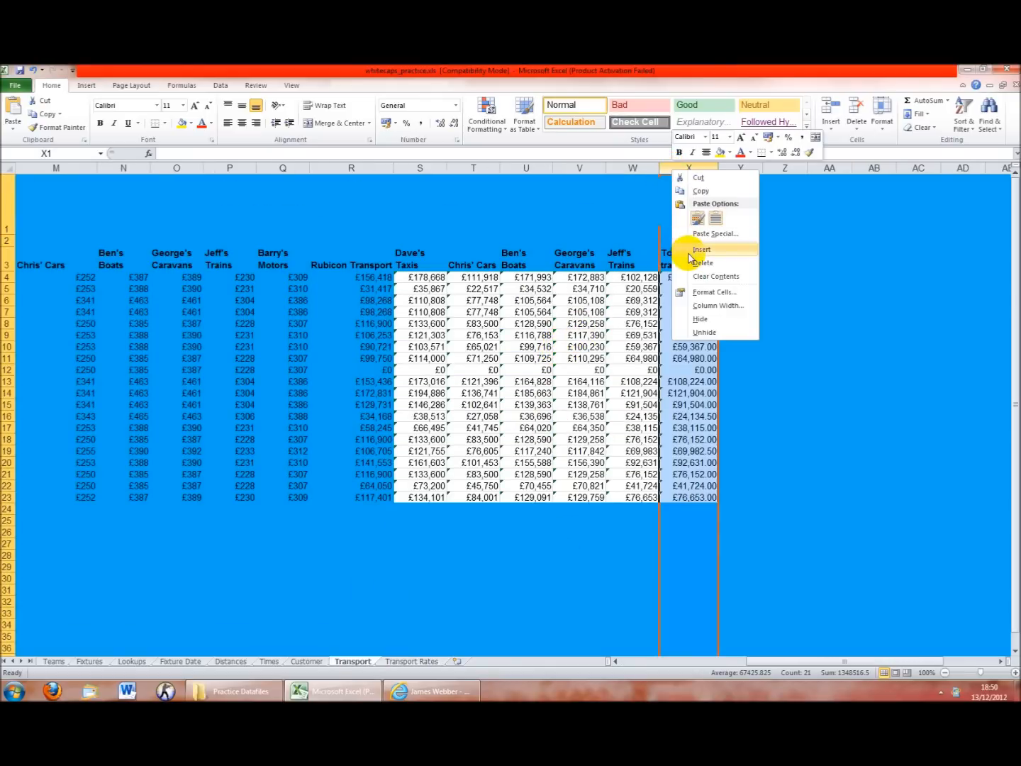
click(650, 297)
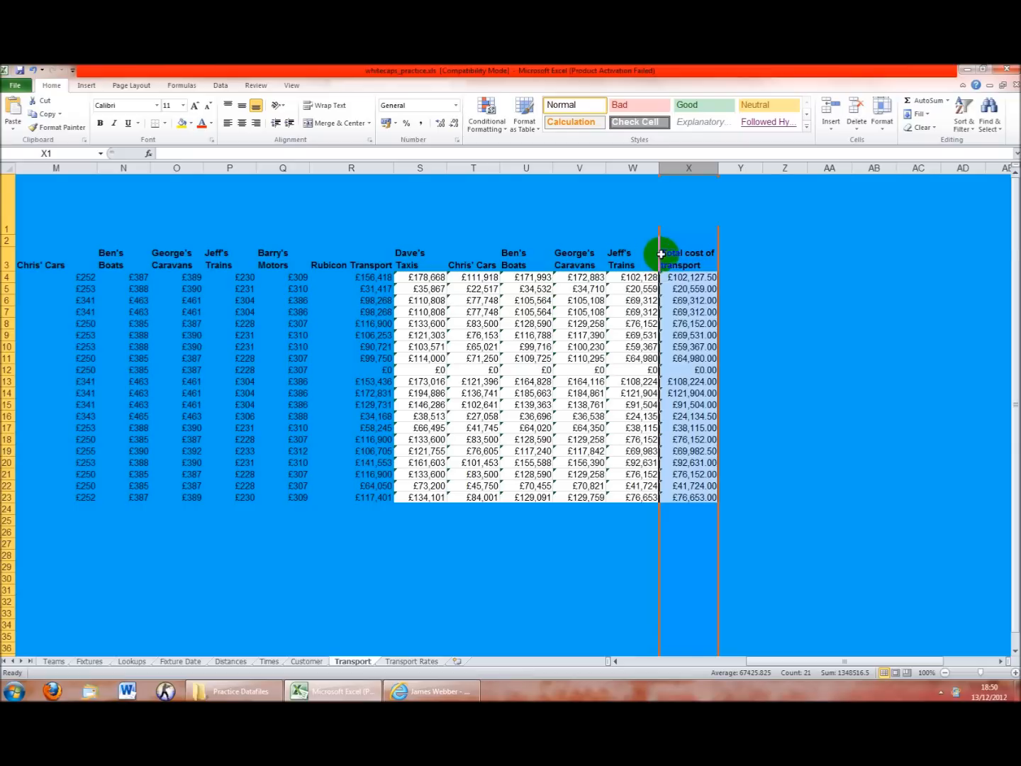
click(673, 205)
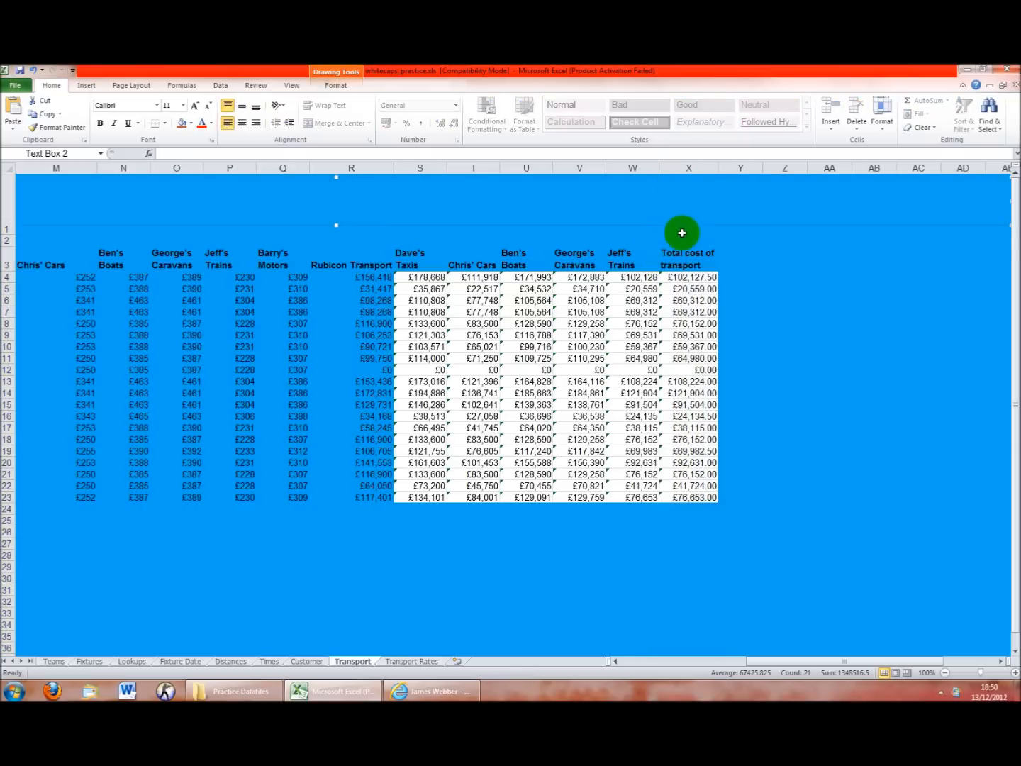
click(681, 240)
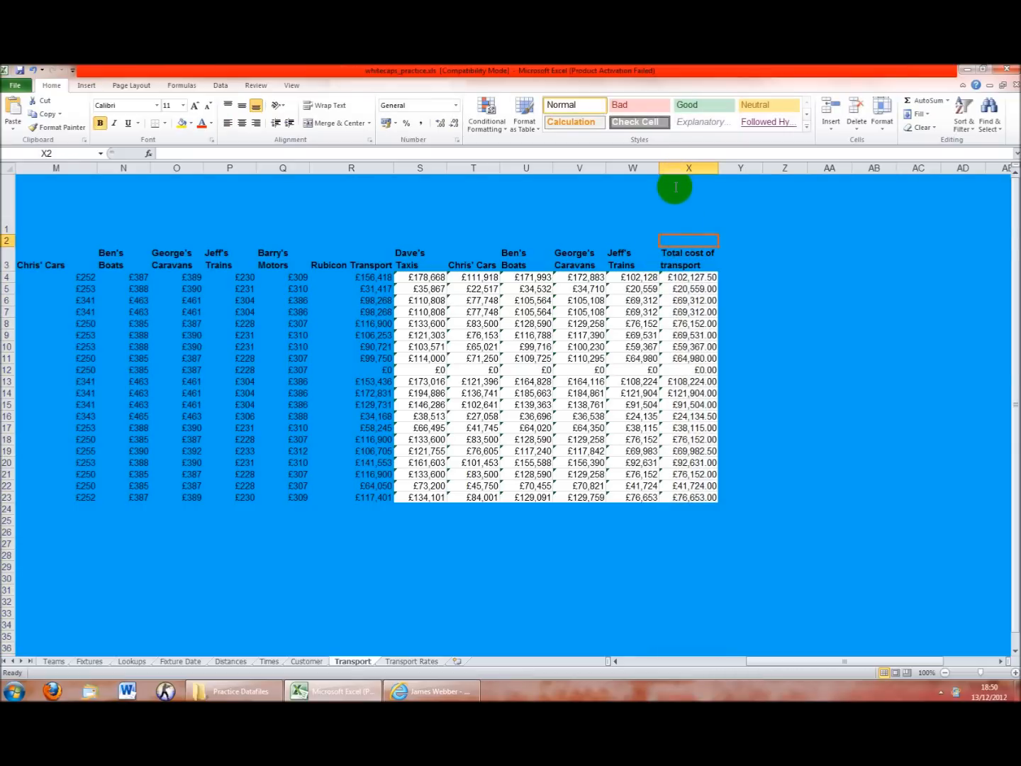
click(411, 661)
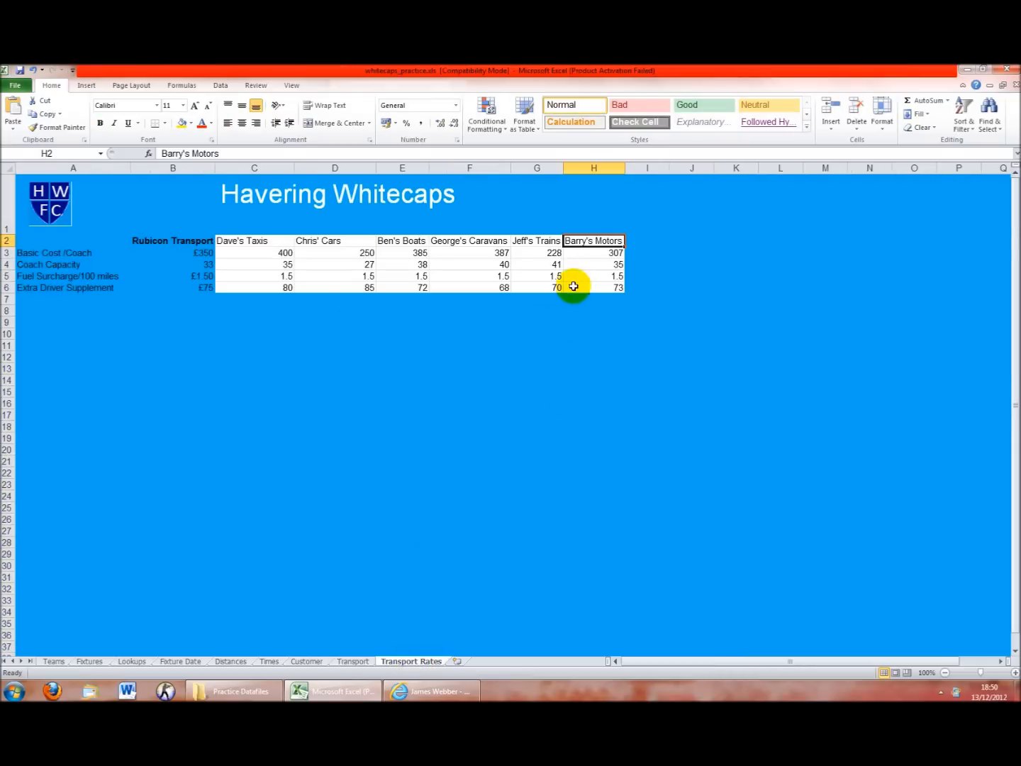
click(593, 168)
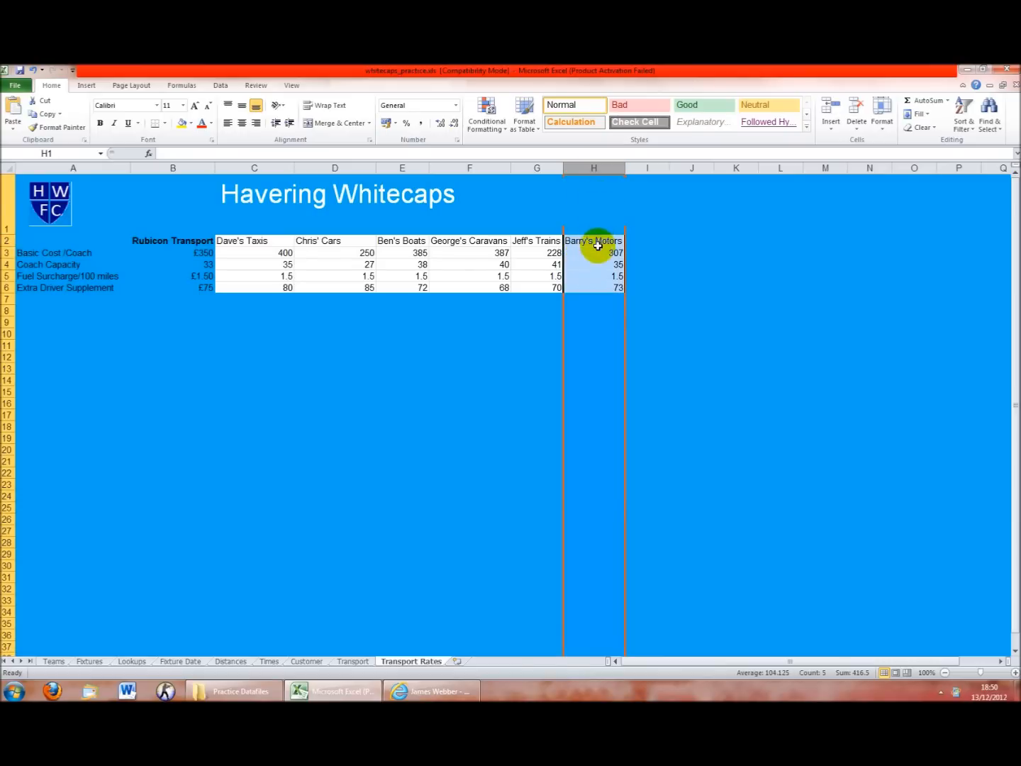
drag(599, 241, 596, 287)
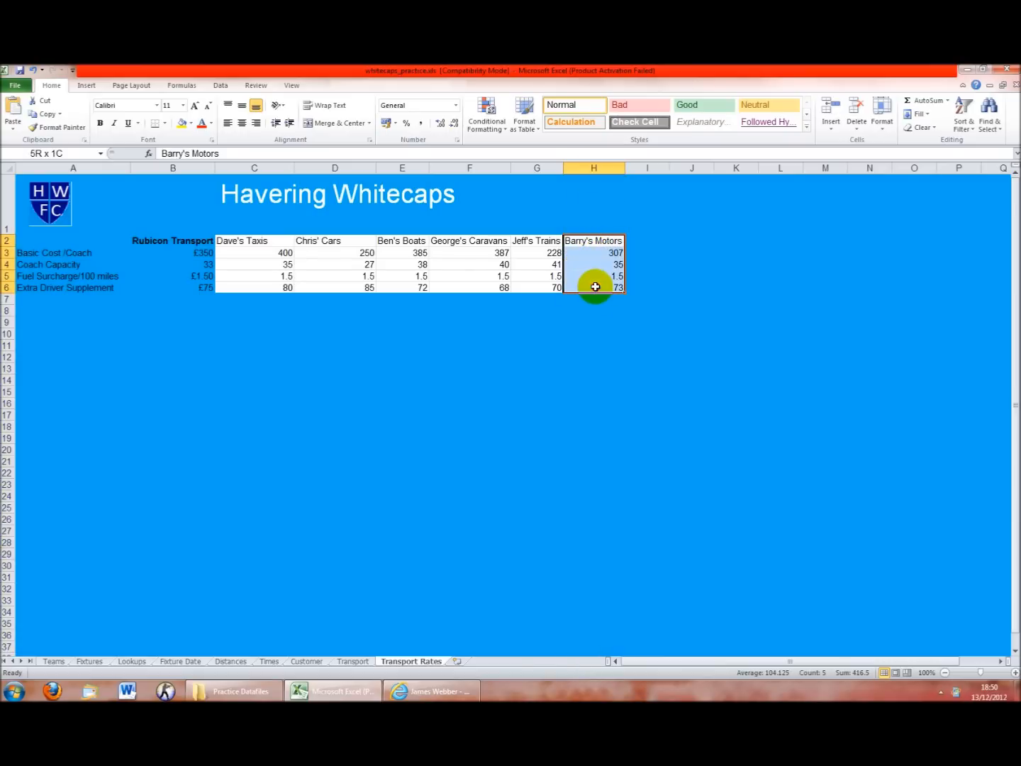
click(252, 241)
click(322, 239)
click(403, 241)
click(506, 242)
click(544, 241)
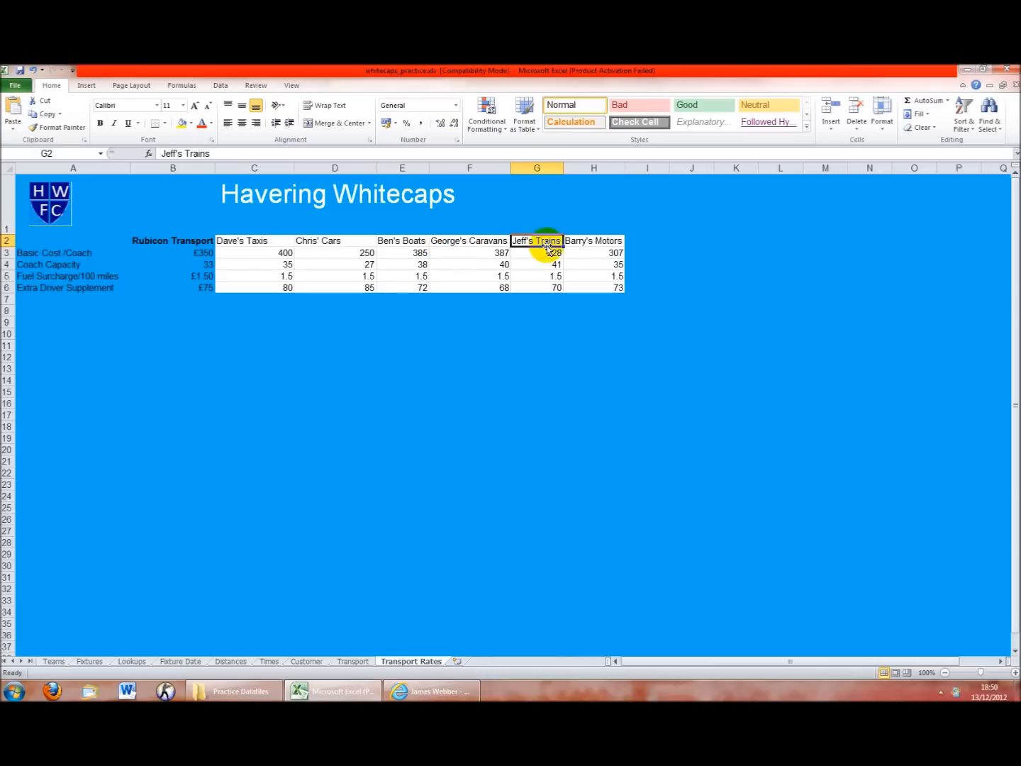
click(353, 661)
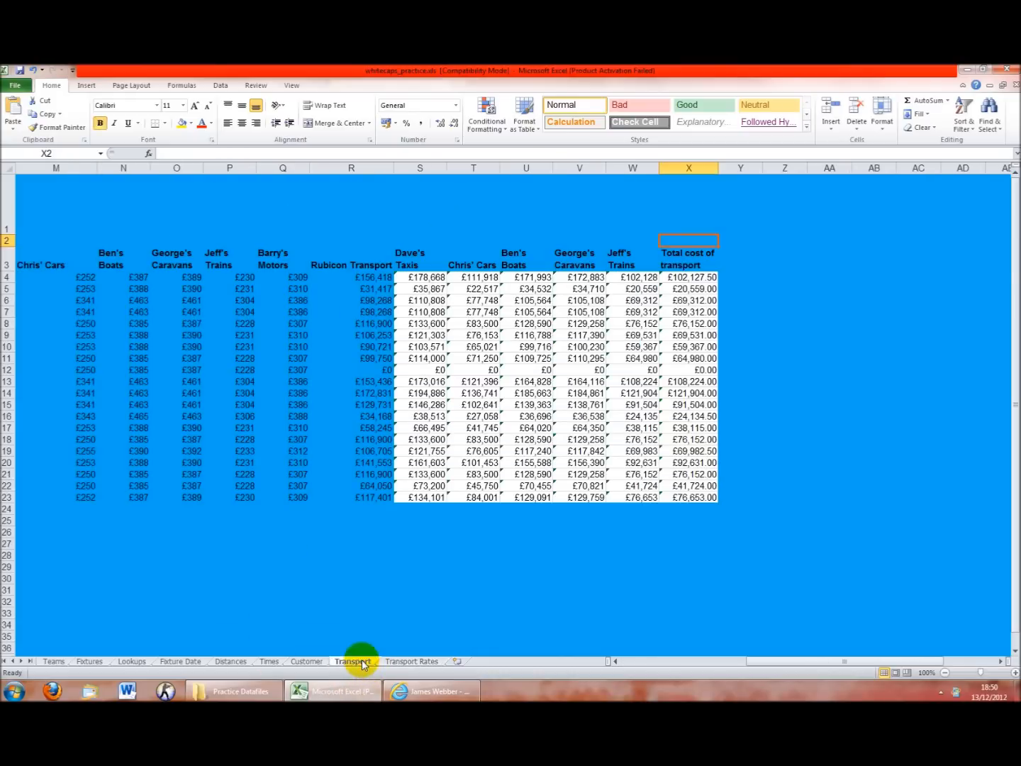
click(277, 167)
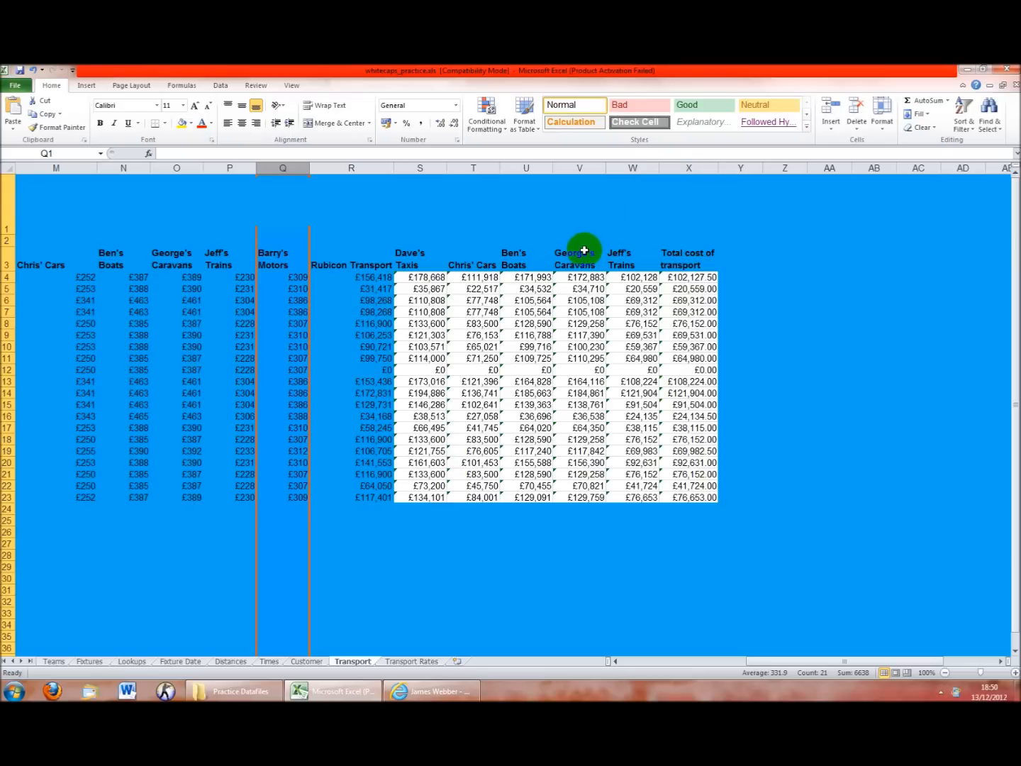
Unhide the Number of Coaches columns C to J and inspect Rubicon's coach formula in C4
drag(224, 163, 305, 162)
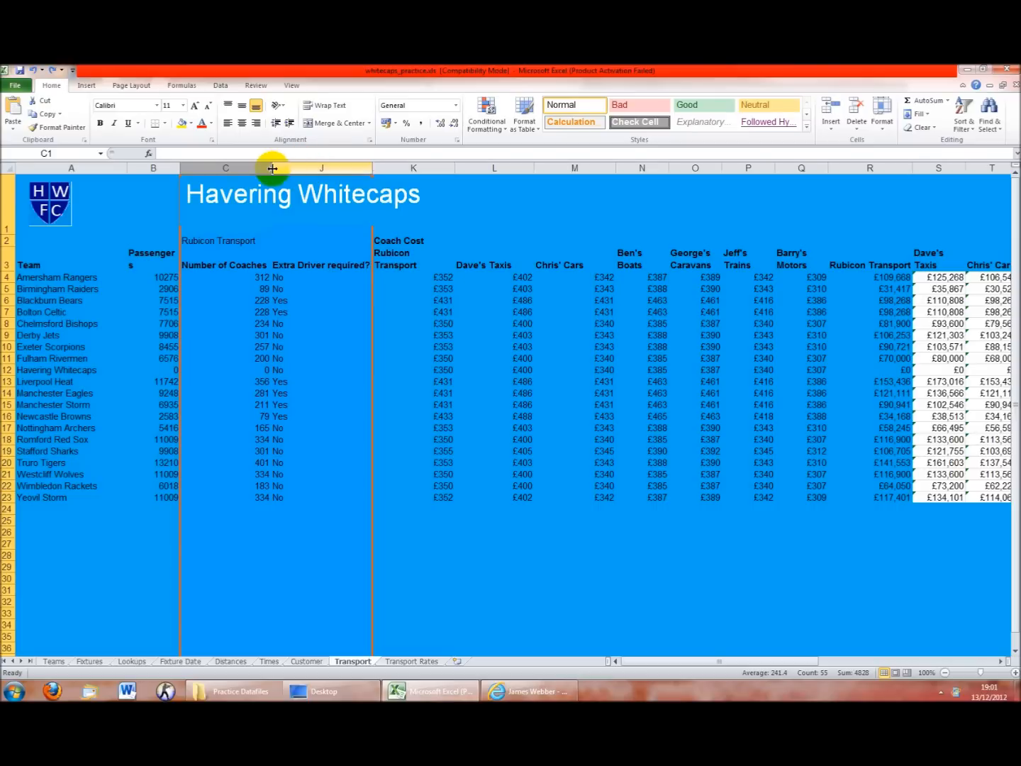
right_click(278, 165)
click(326, 332)
click(399, 332)
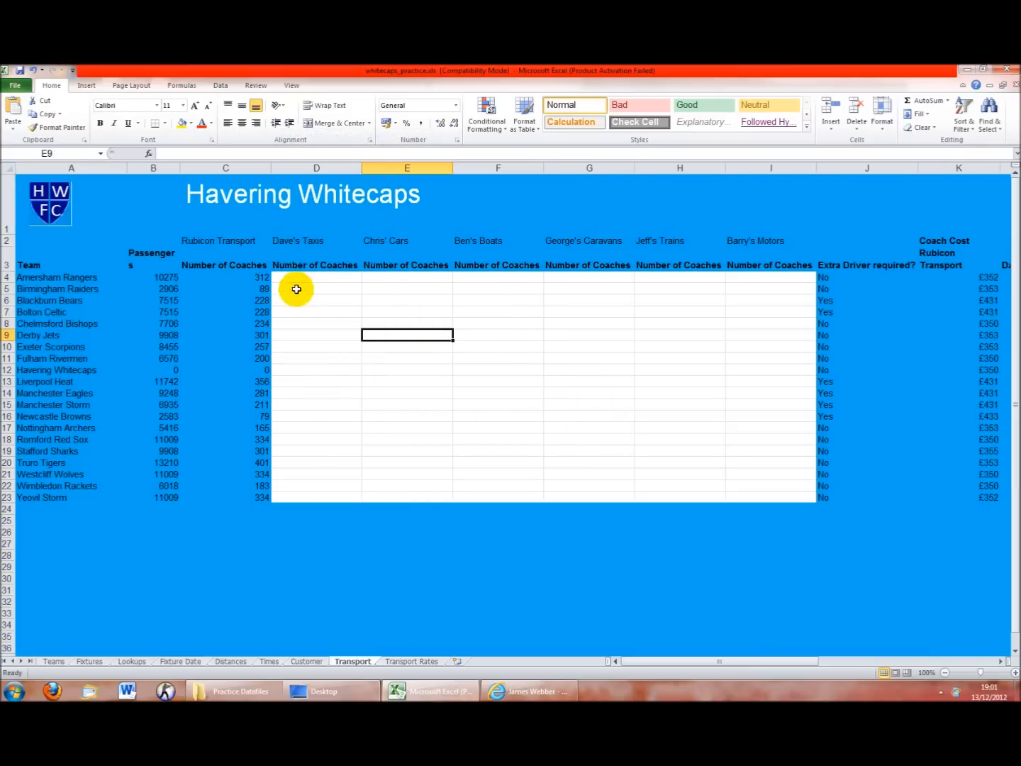
click(267, 276)
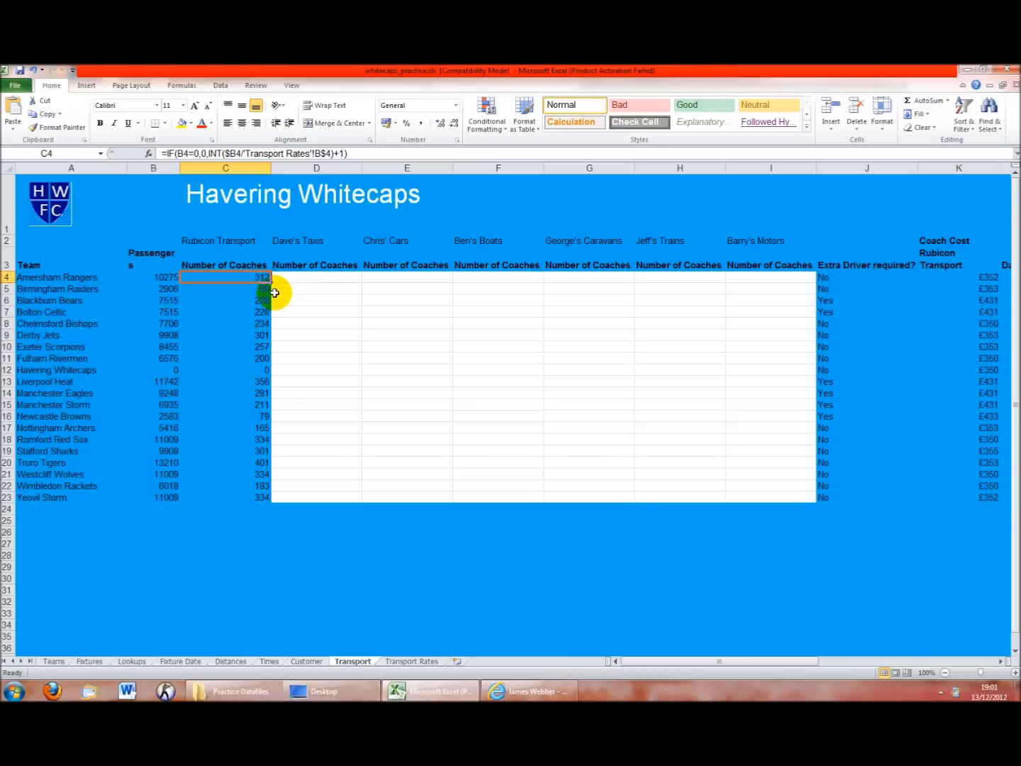
drag(348, 153, 291, 152)
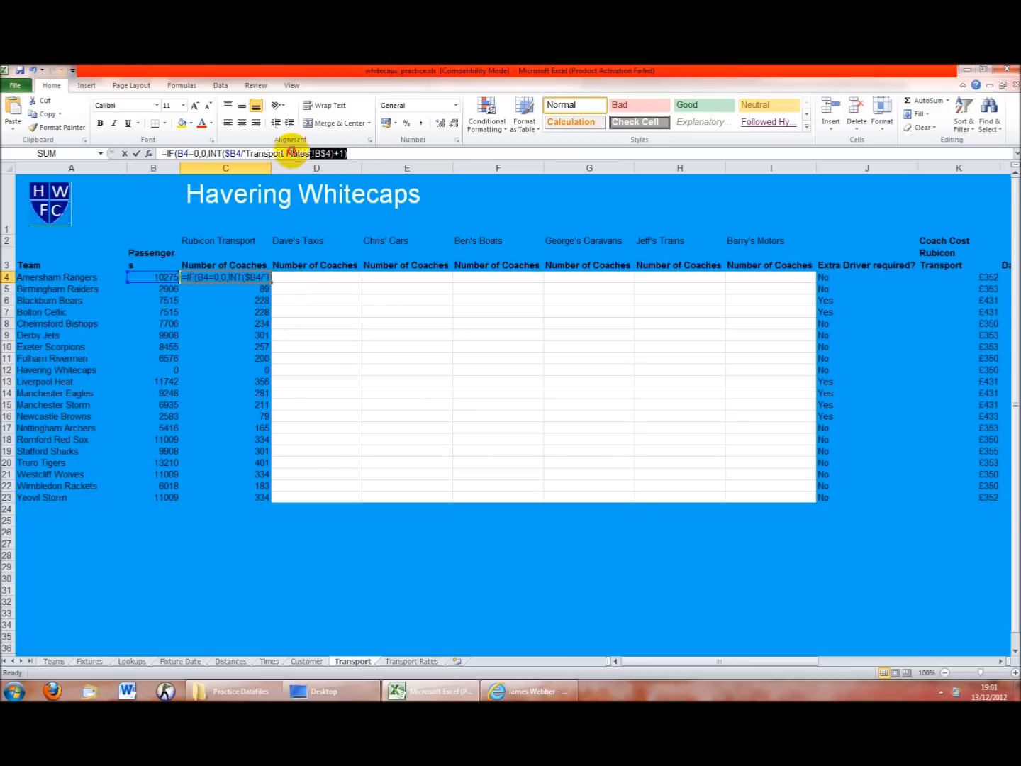
key(Return)
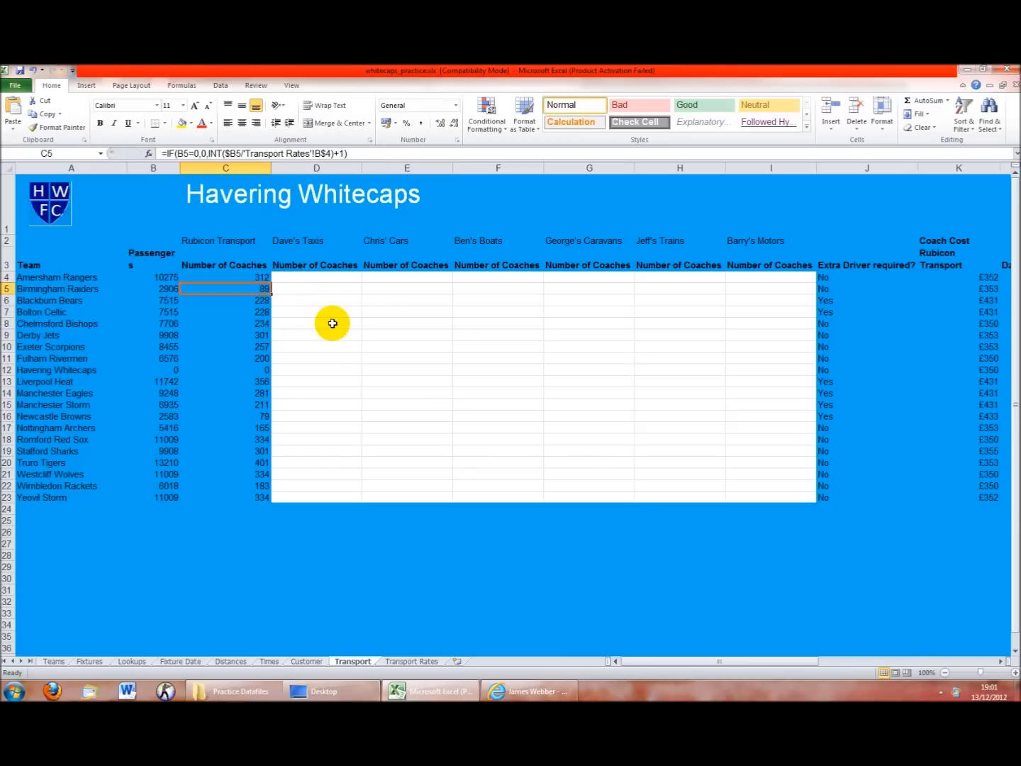
Paste the IF coach formula into D4, dividing by Transport Rates cell C4
click(307, 274)
click(283, 153)
key(ctrl+v)
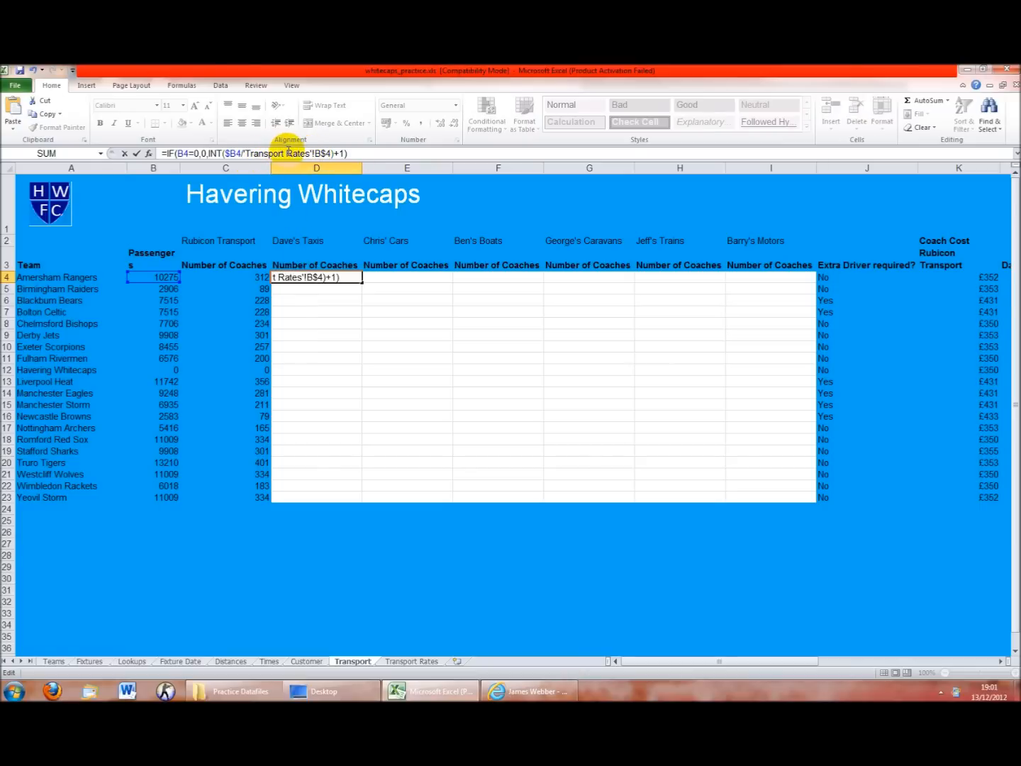
click(224, 153)
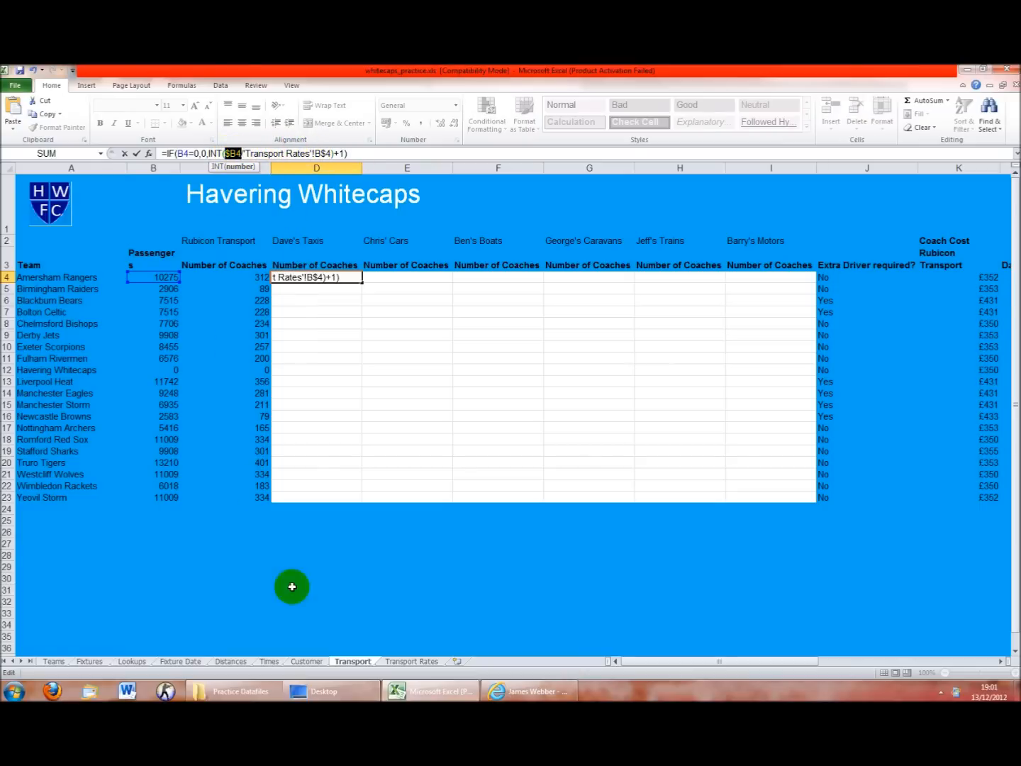
click(412, 660)
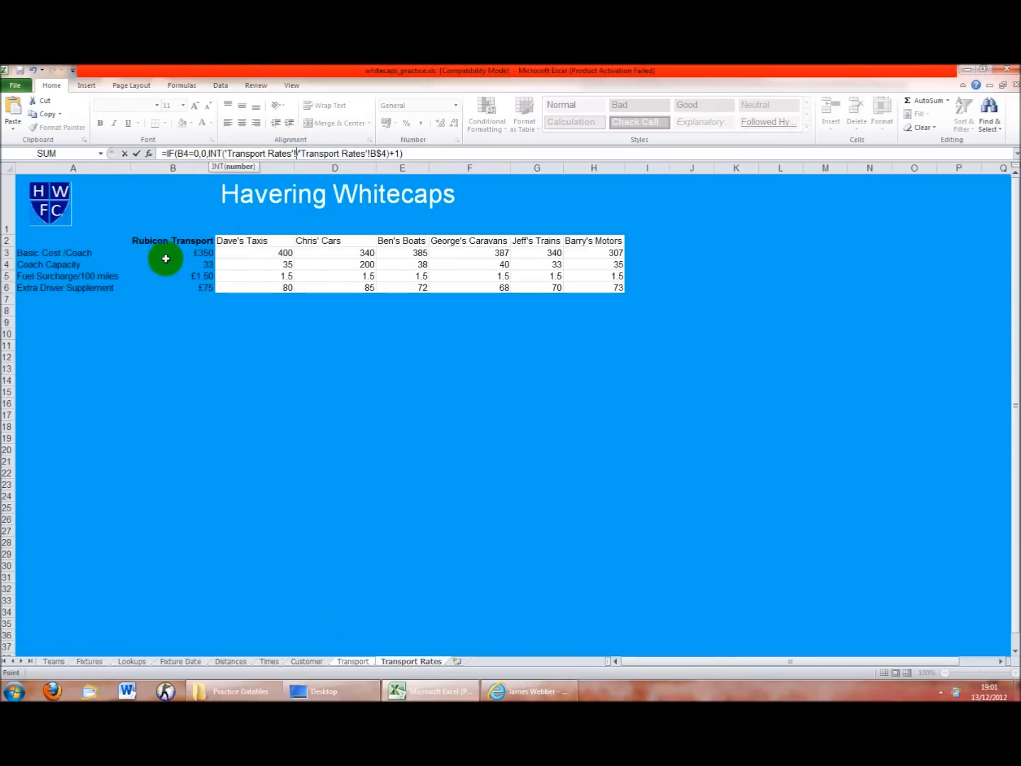
text(/)
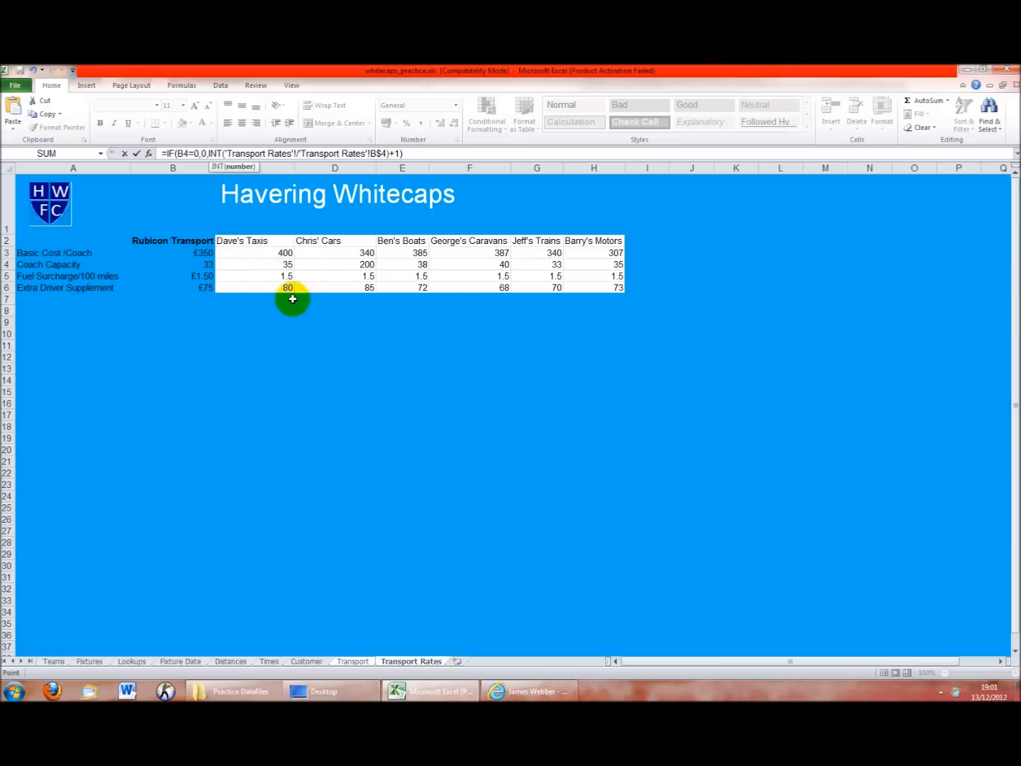
click(255, 264)
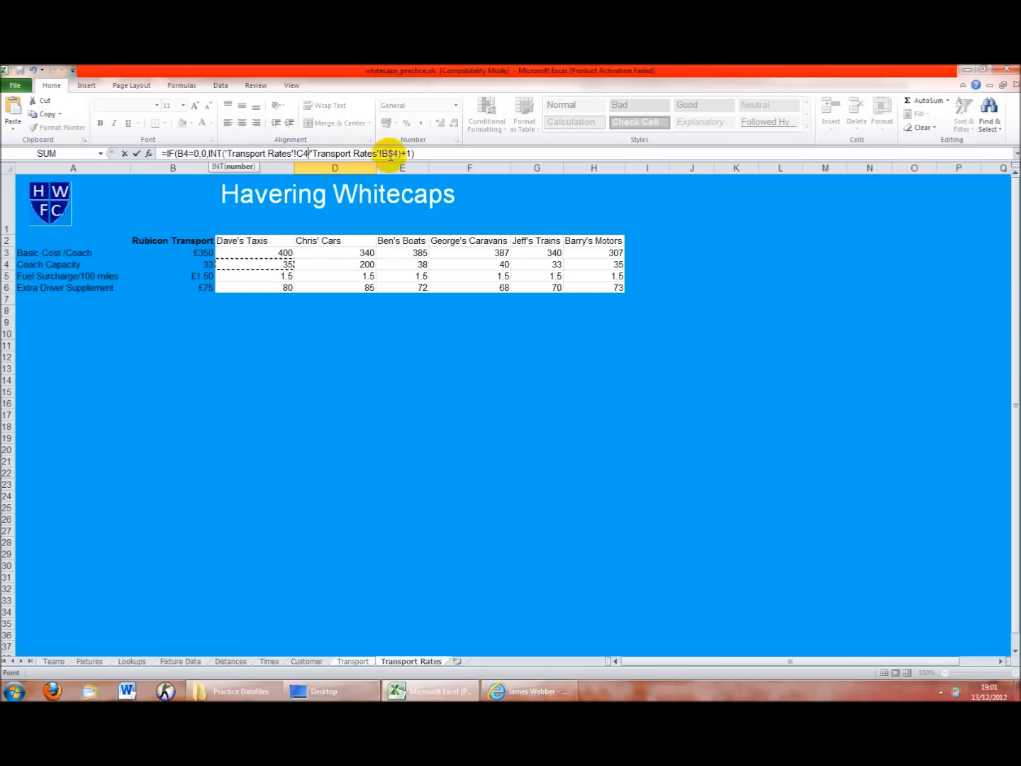
click(385, 152)
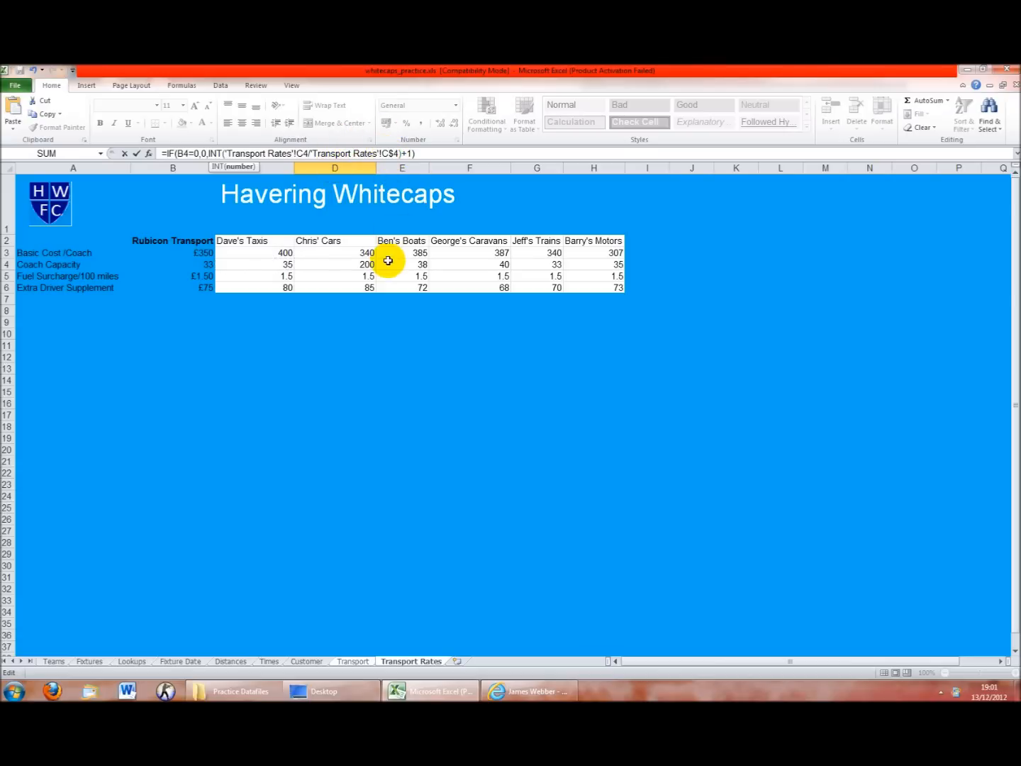
key(Return)
Compare D4's formula against Rubicon's formula in C4
click(262, 277)
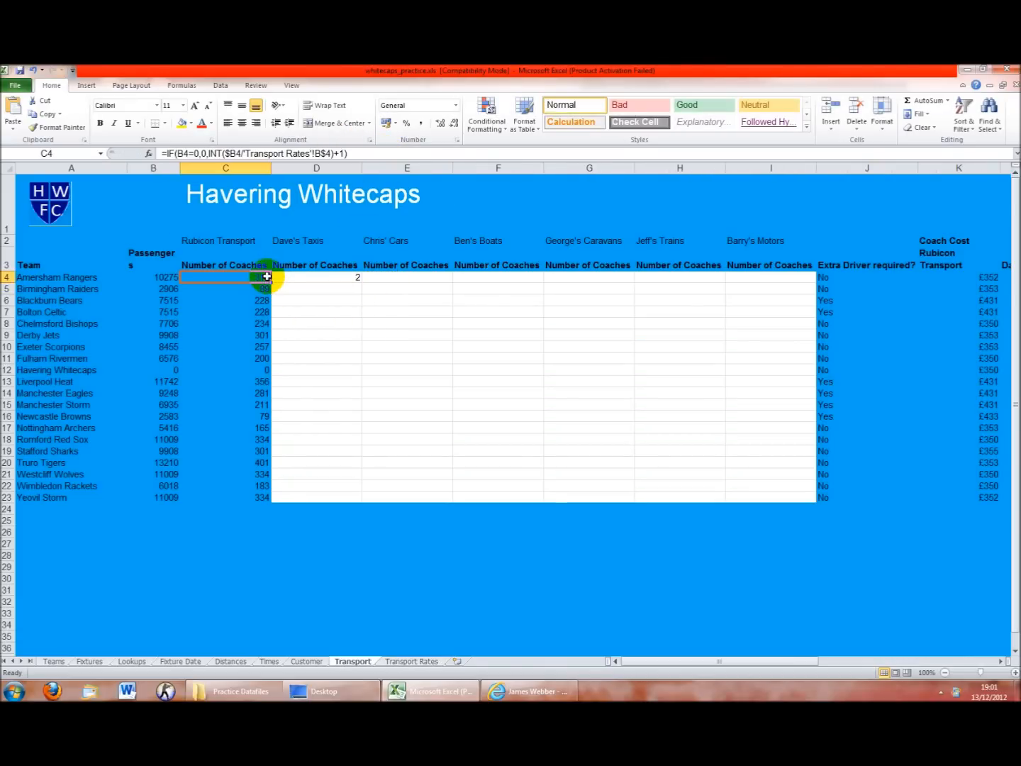
click(309, 277)
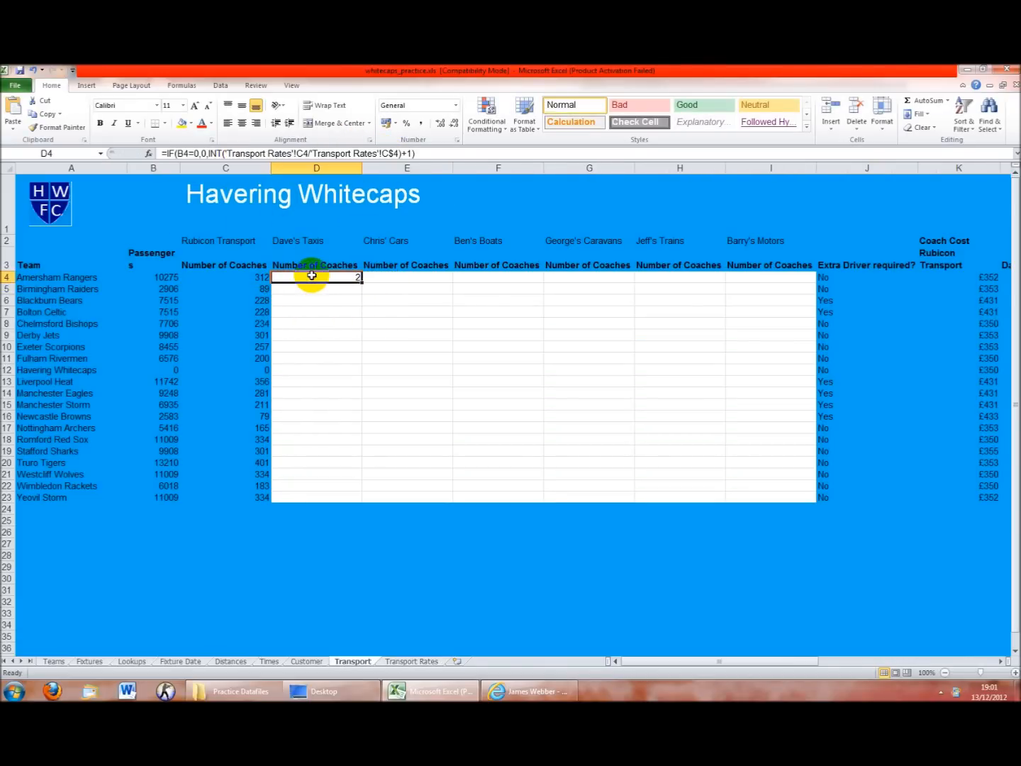
key(F2)
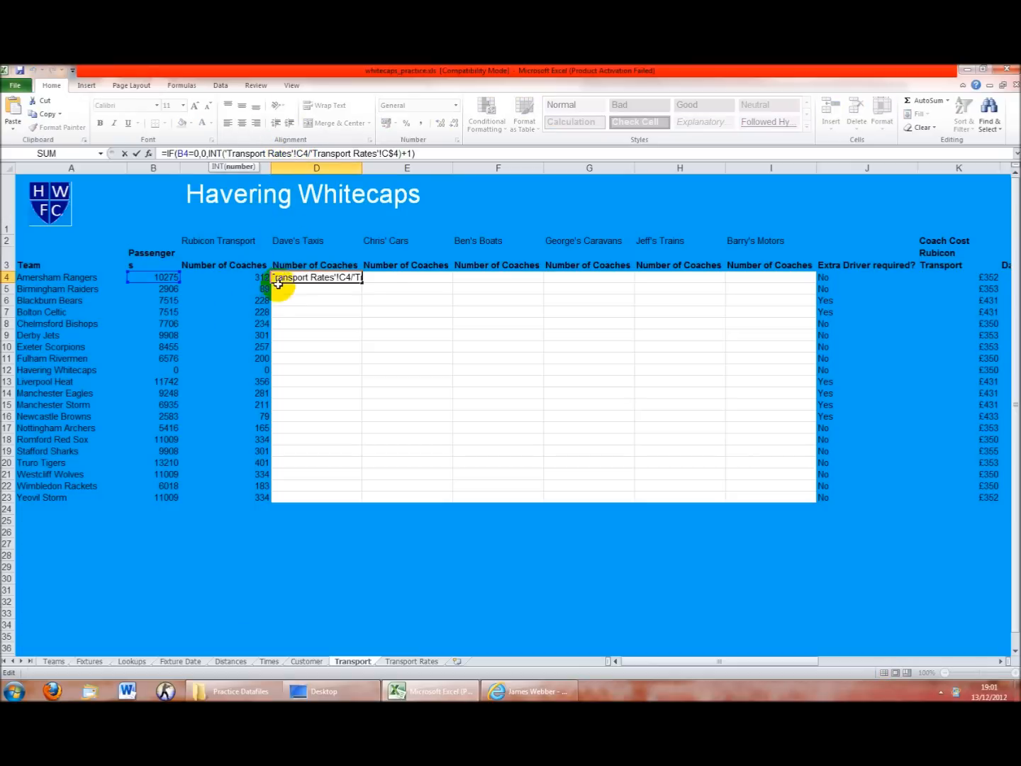
key(Return)
click(256, 278)
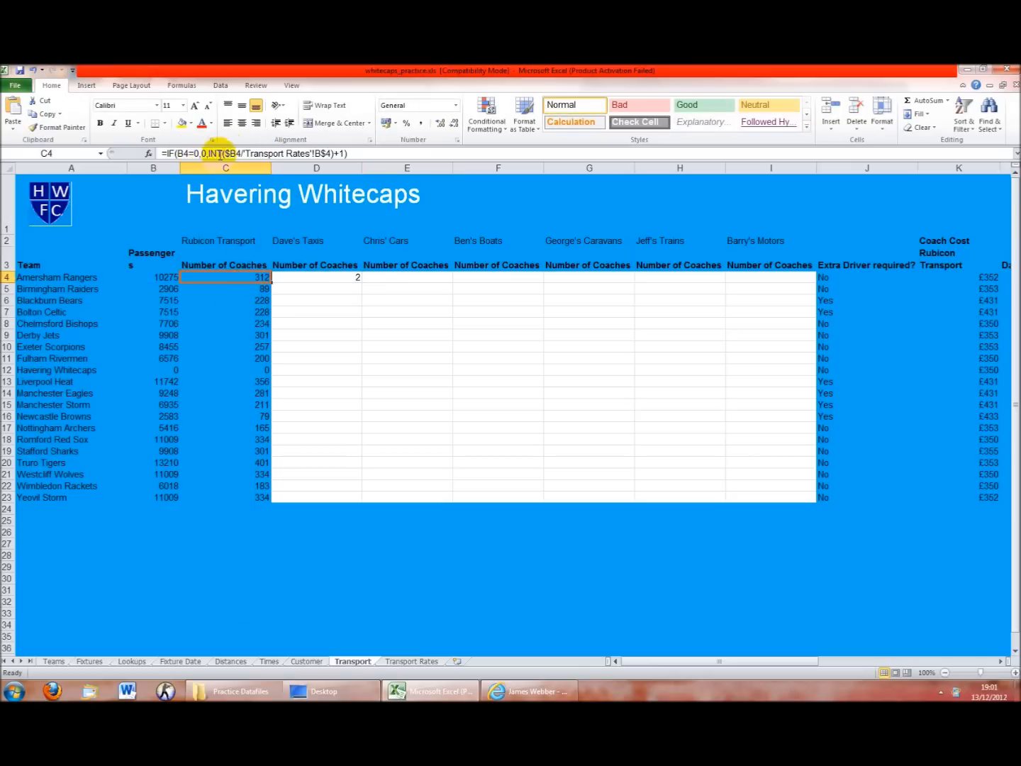
click(291, 268)
Delete the Transport Rates sheet prefix before C4 in D4's formula, giving a result of 9
click(298, 278)
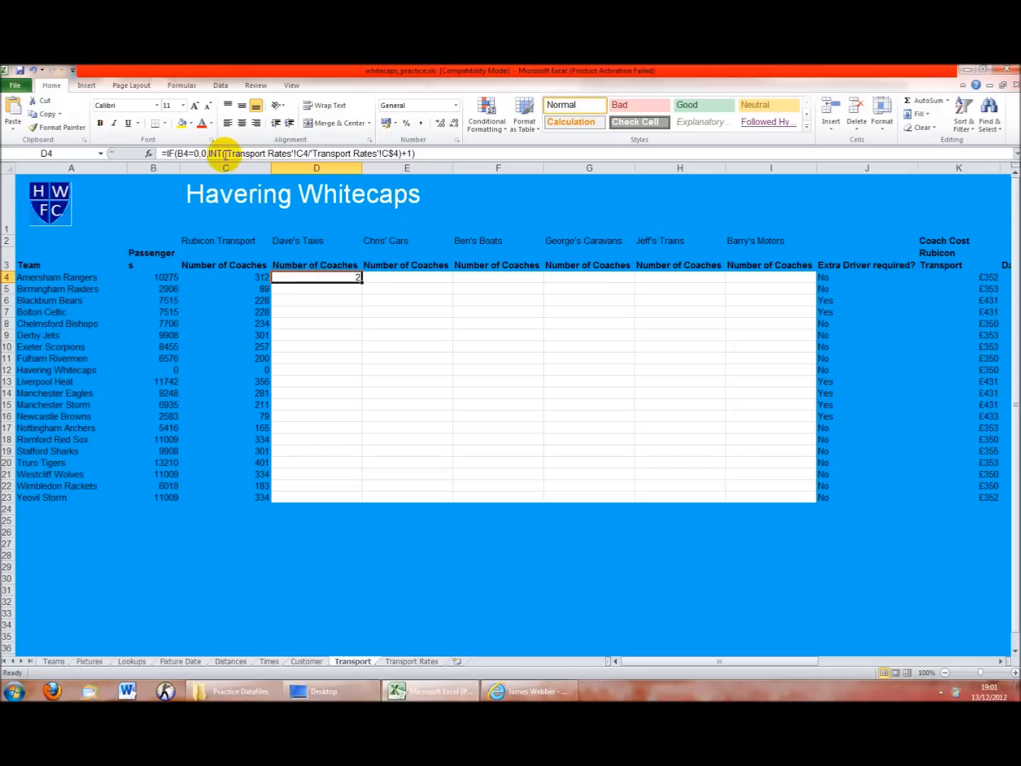
drag(226, 155, 261, 154)
key(BackSpace)
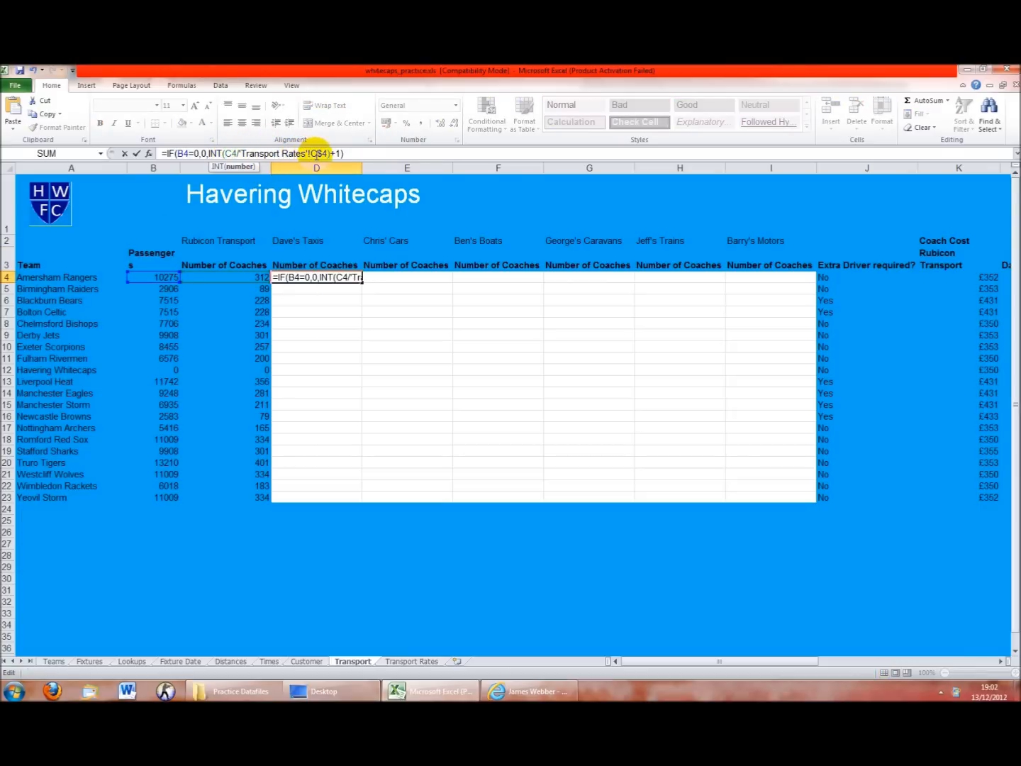
key(Return)
click(351, 277)
click(264, 278)
click(310, 277)
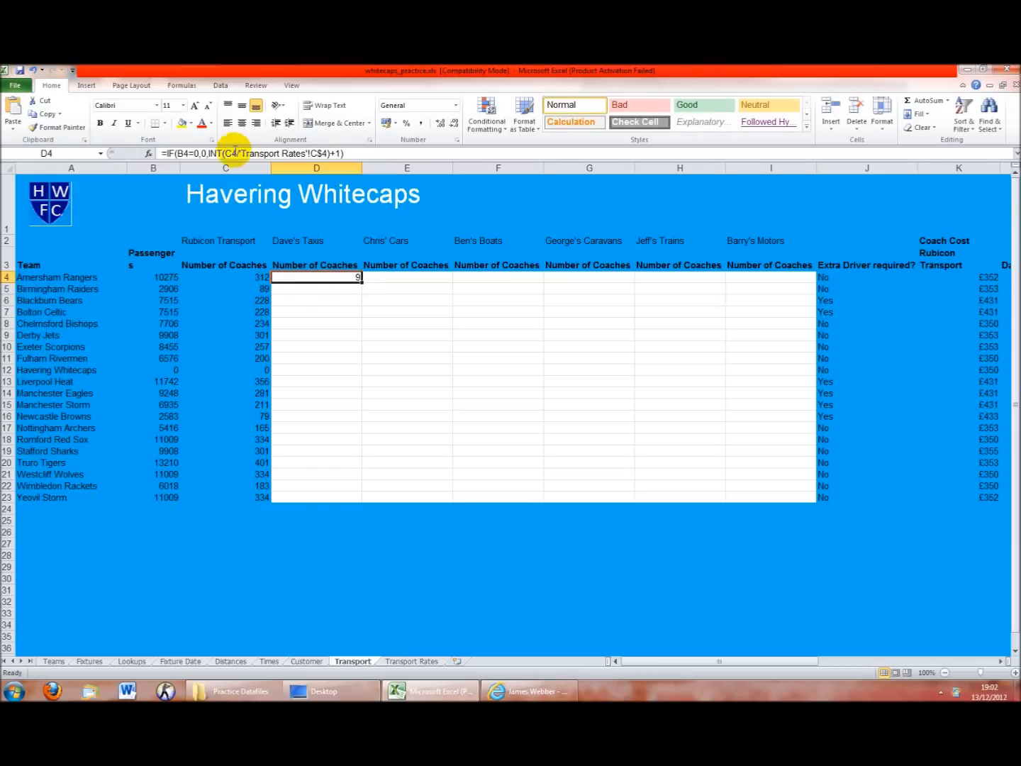
click(228, 154)
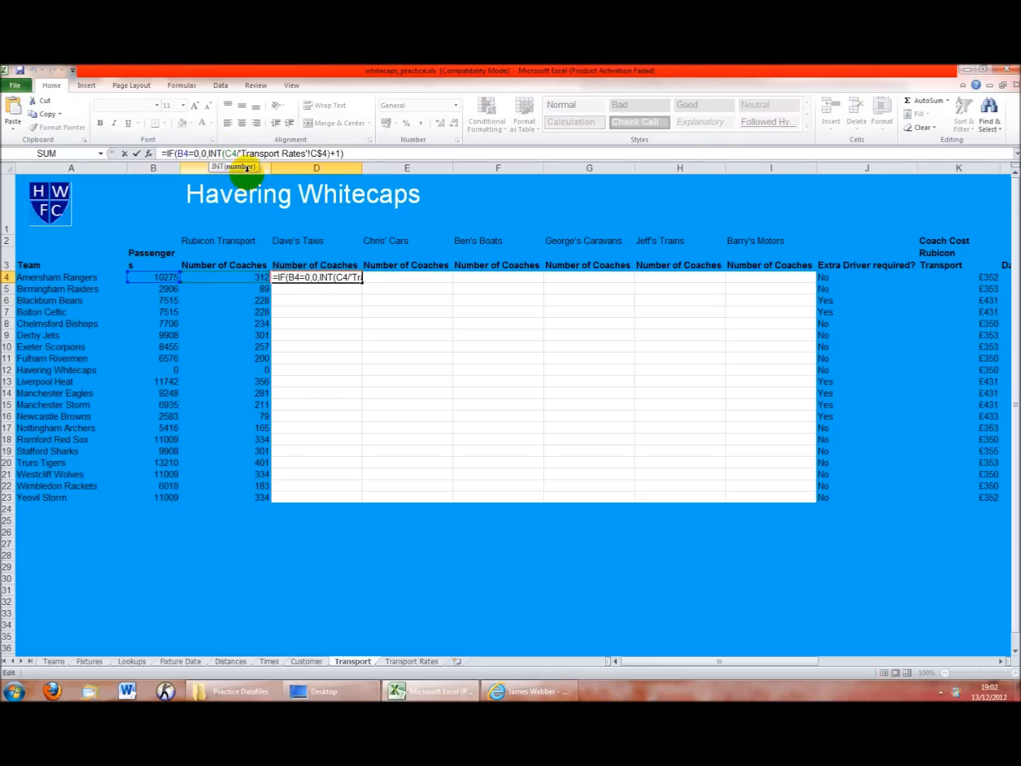
key(Return)
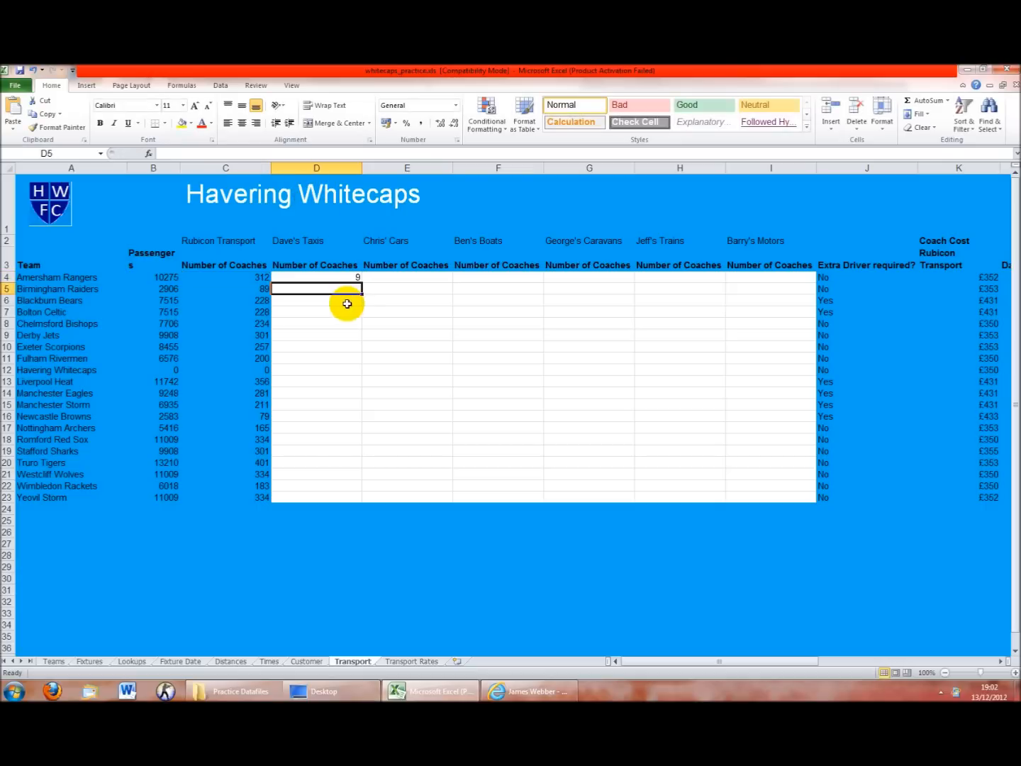
Check Dave's Taxis coach capacity in C4 on the Transport Rates sheet
click(354, 277)
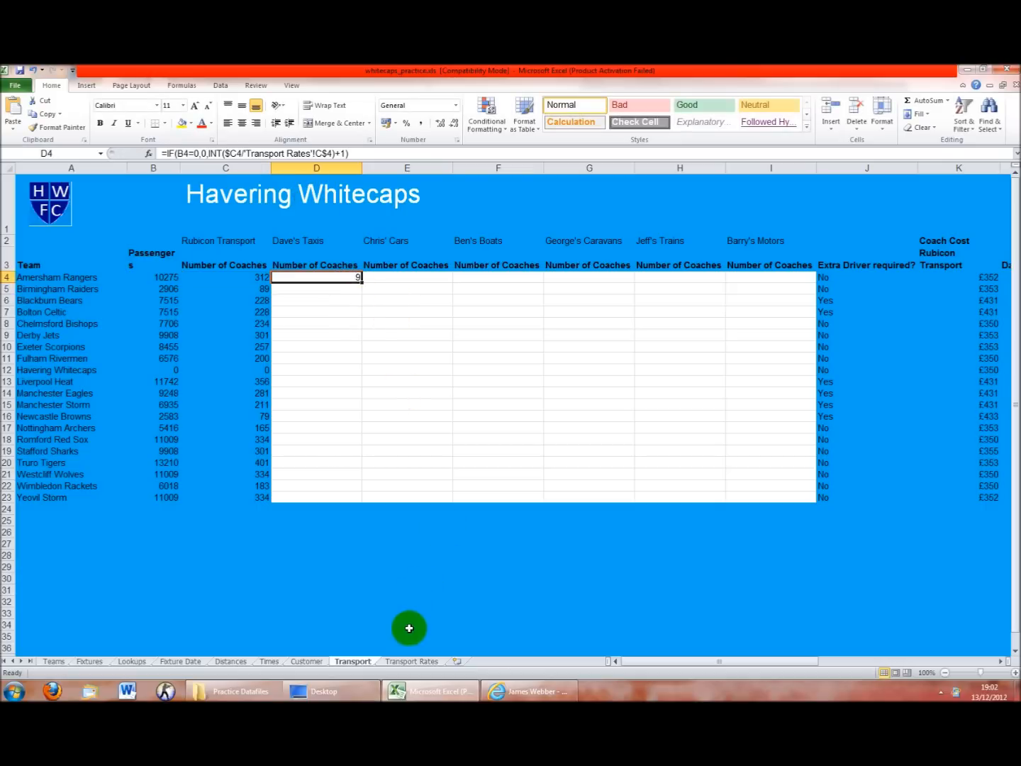
click(406, 665)
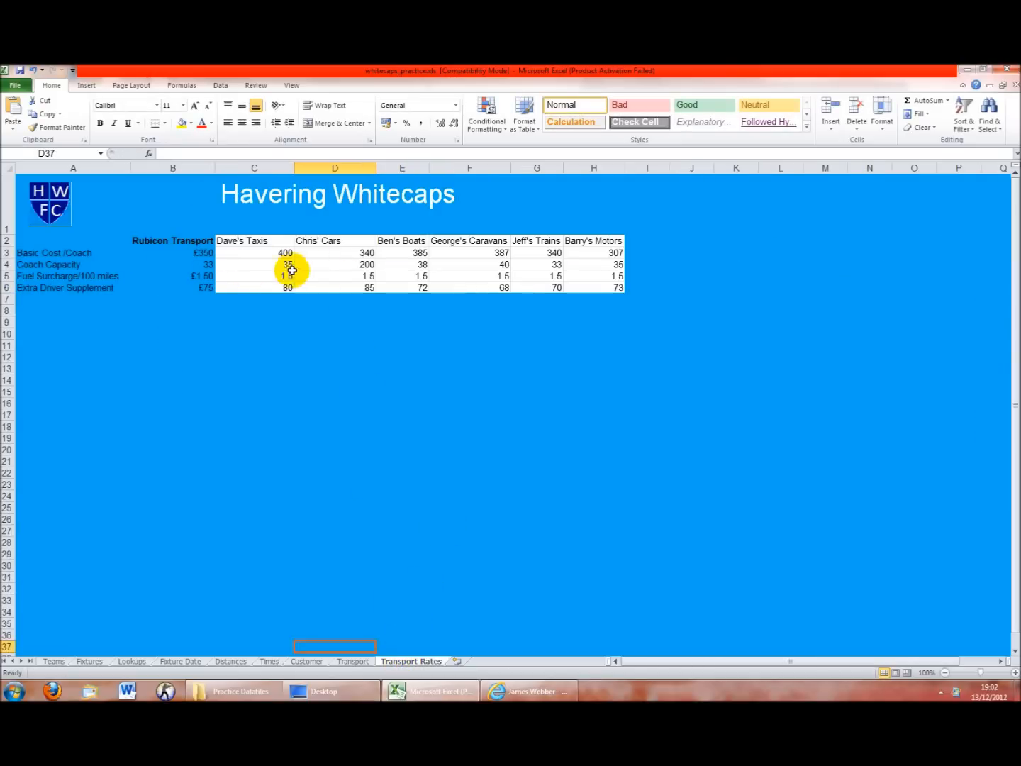
click(347, 265)
click(263, 266)
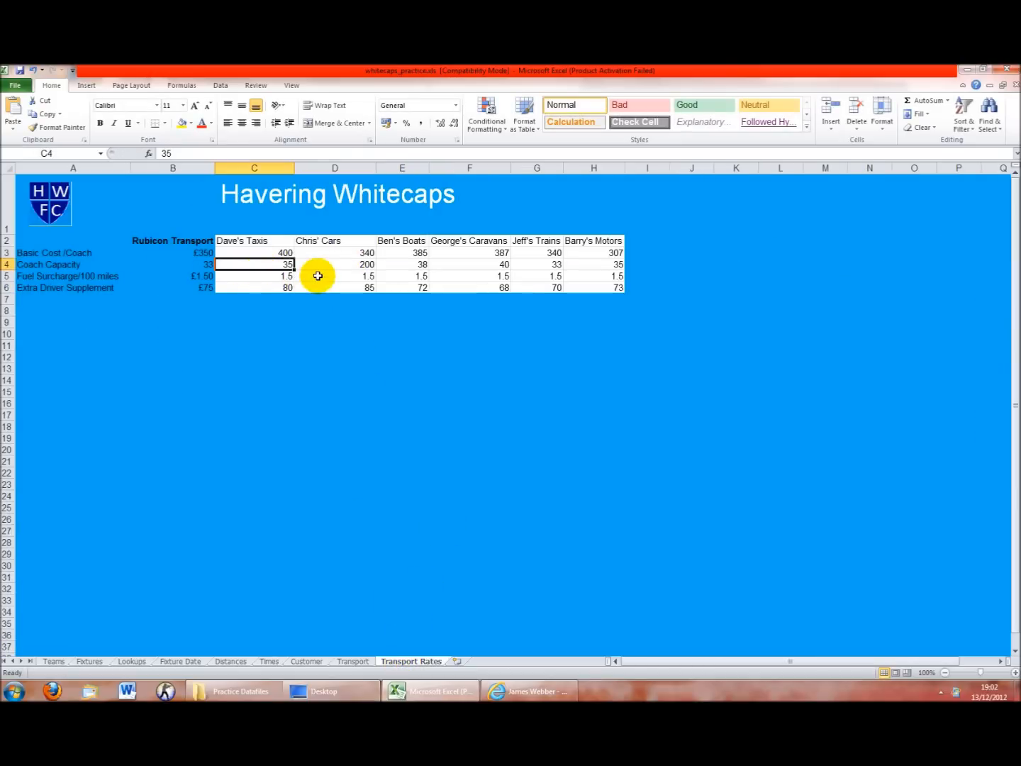
click(347, 662)
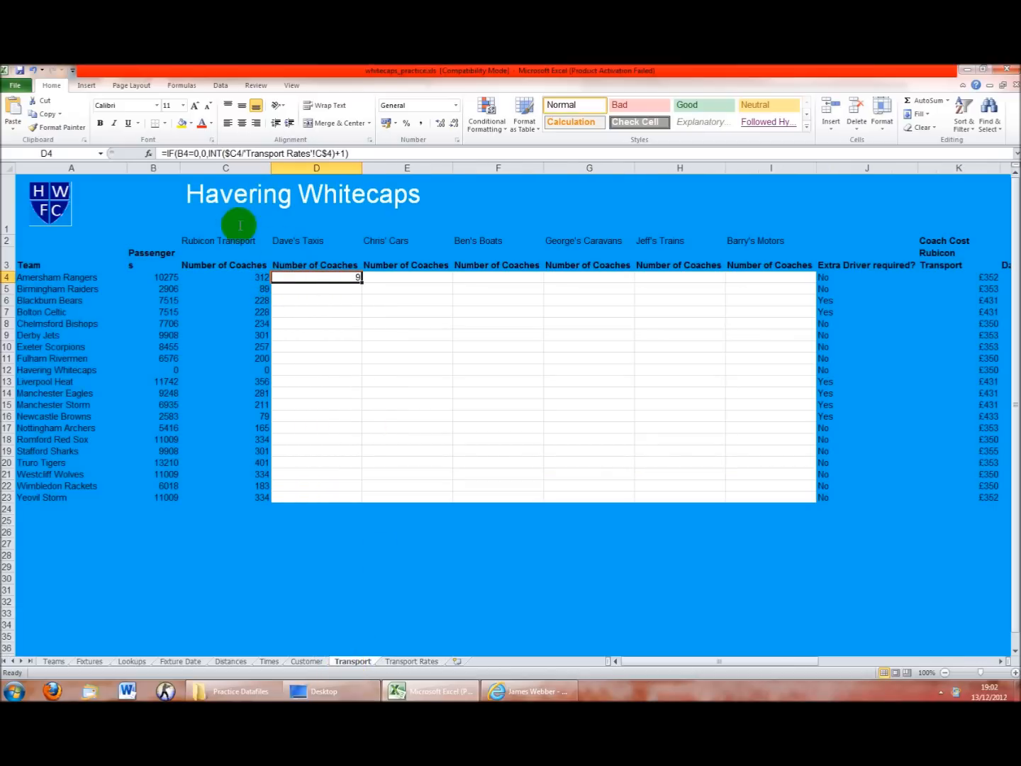
Change D4's IF test to check C4 instead of B4
click(179, 154)
text(C)
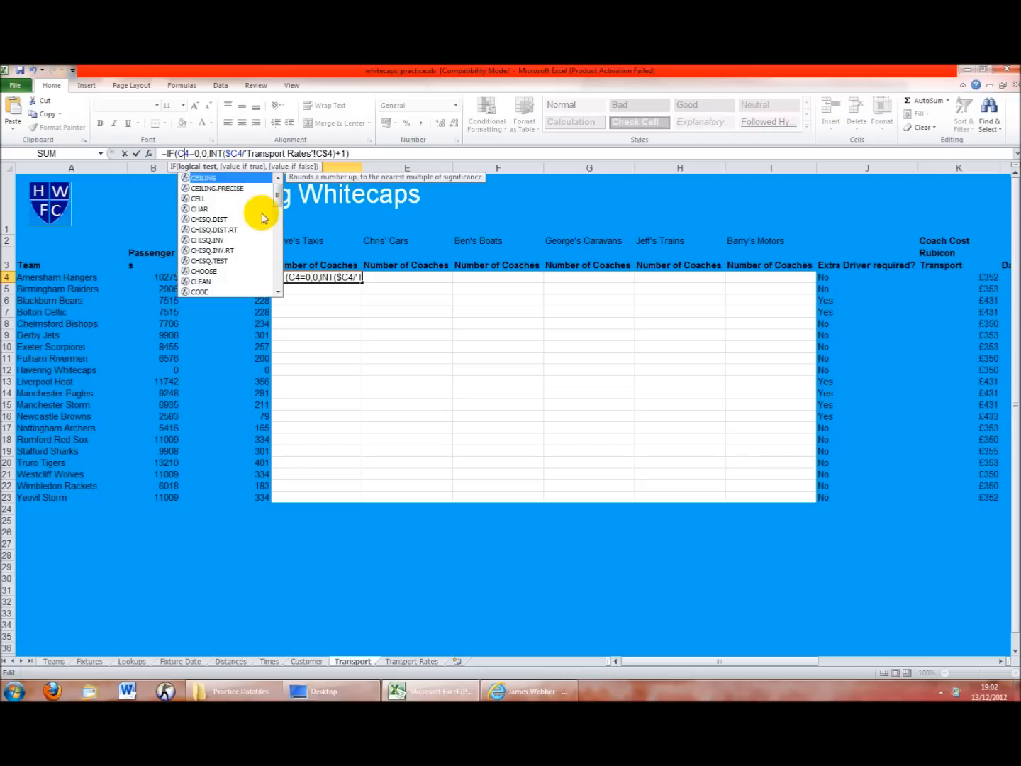
key(Return)
click(345, 276)
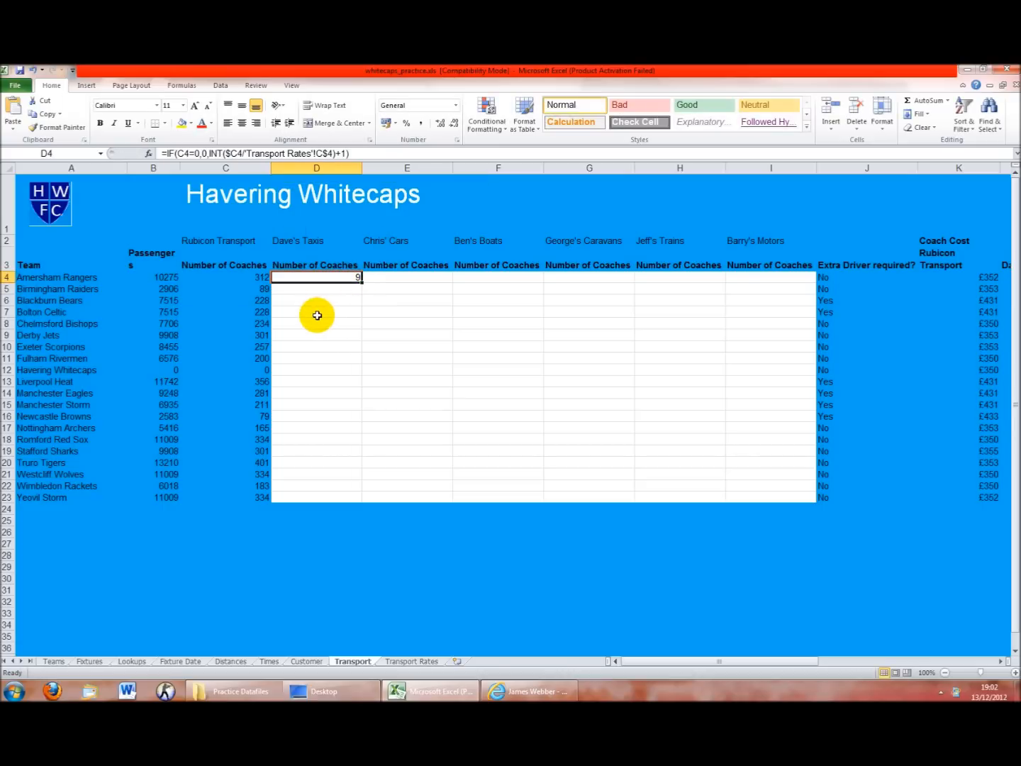
Make D4 divide the B4 passengers by capacity, then verify the result of 294
click(226, 153)
drag(230, 154, 238, 164)
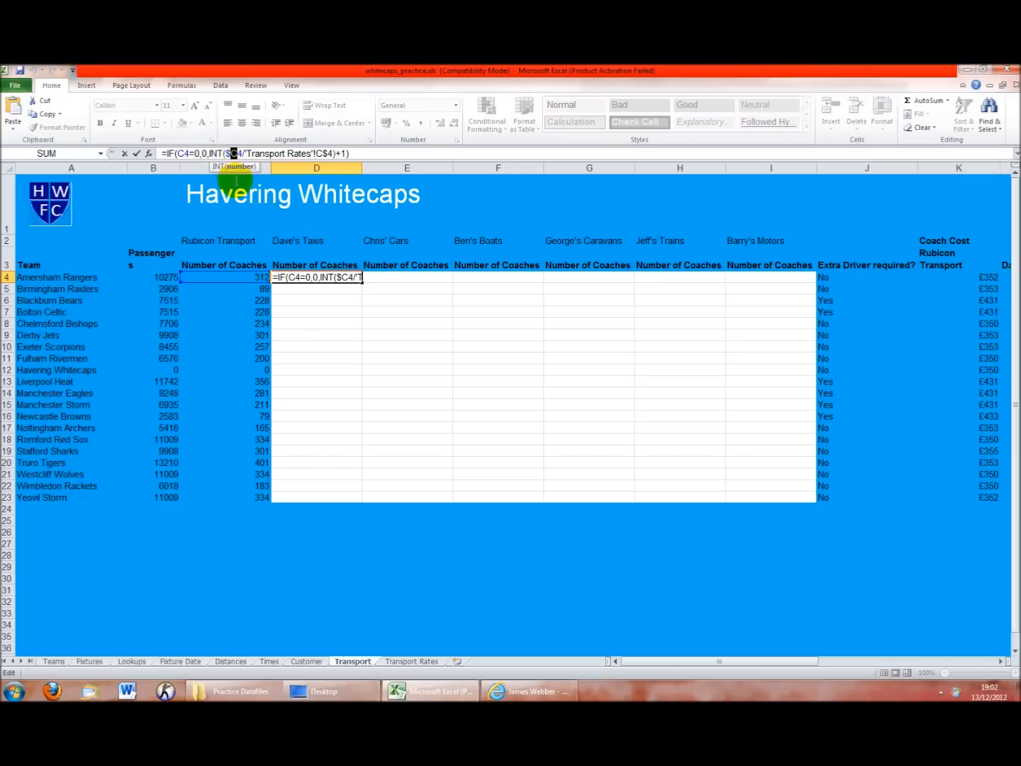
click(174, 279)
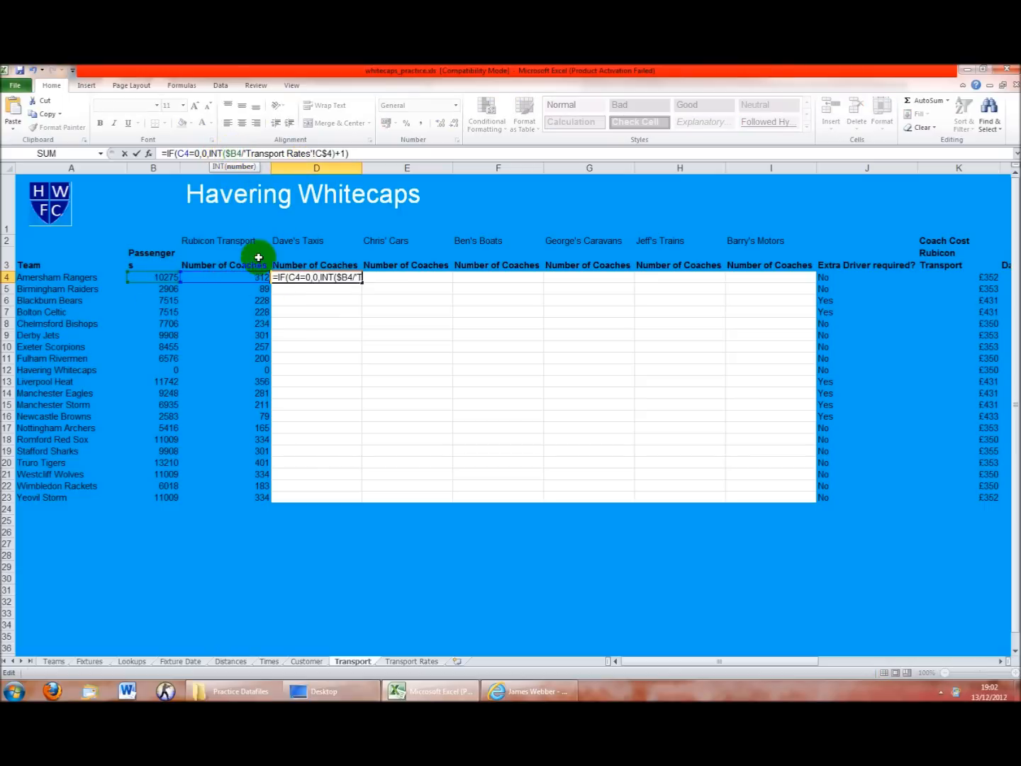
key(Return)
click(333, 280)
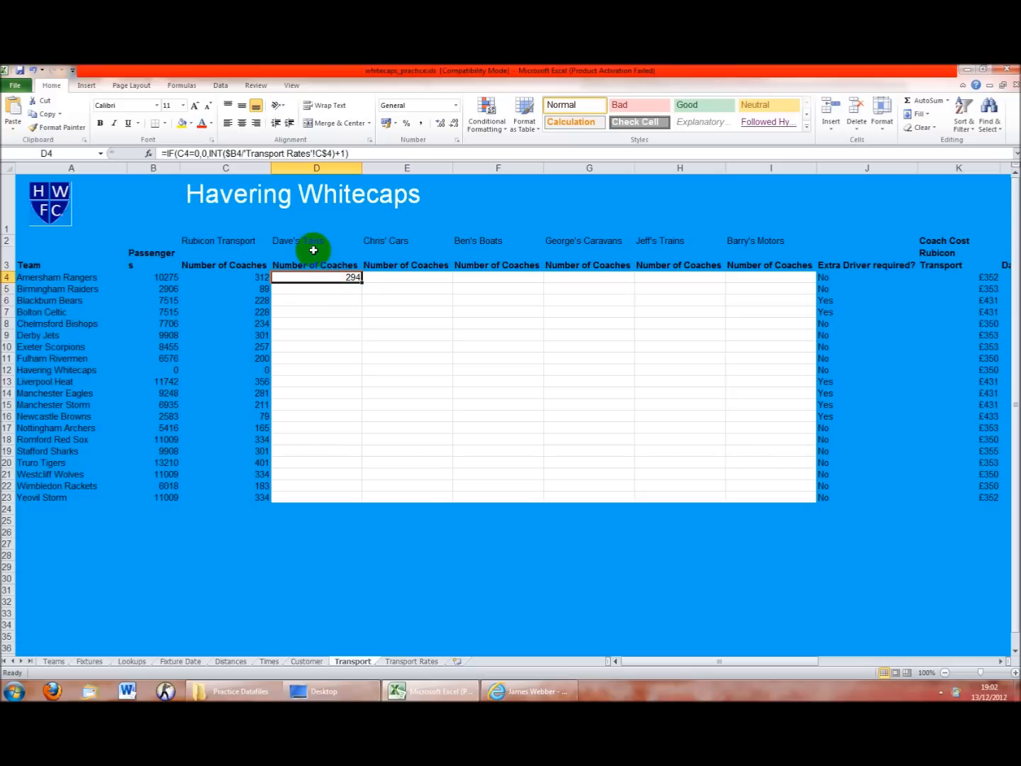
click(399, 661)
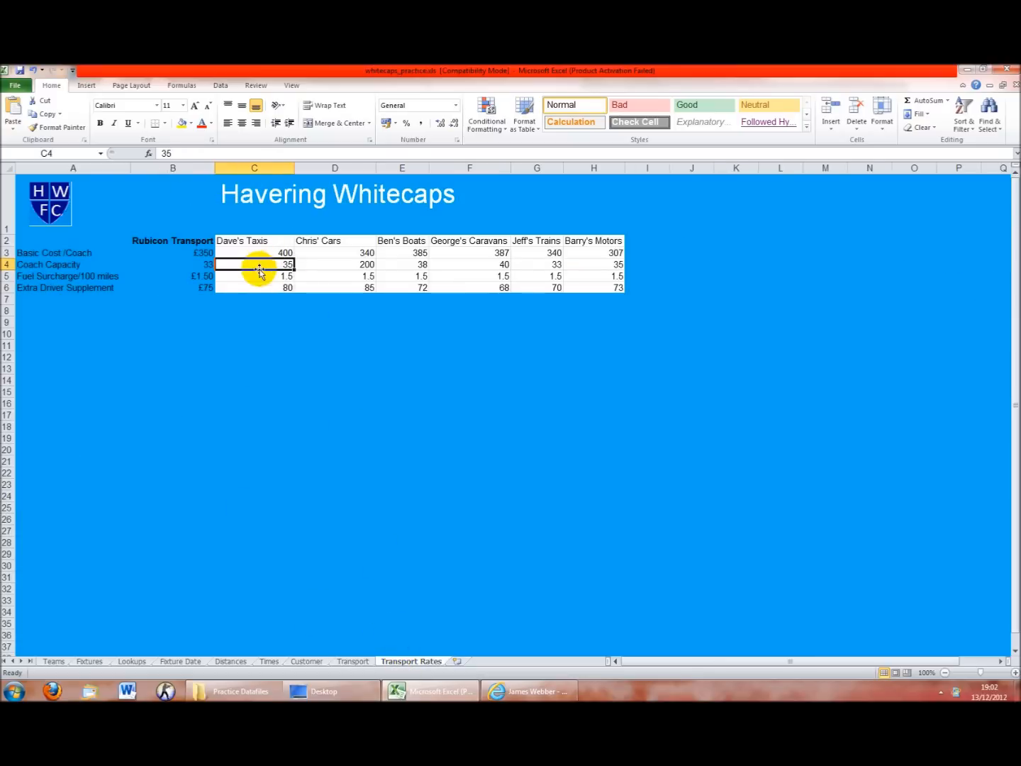
click(352, 661)
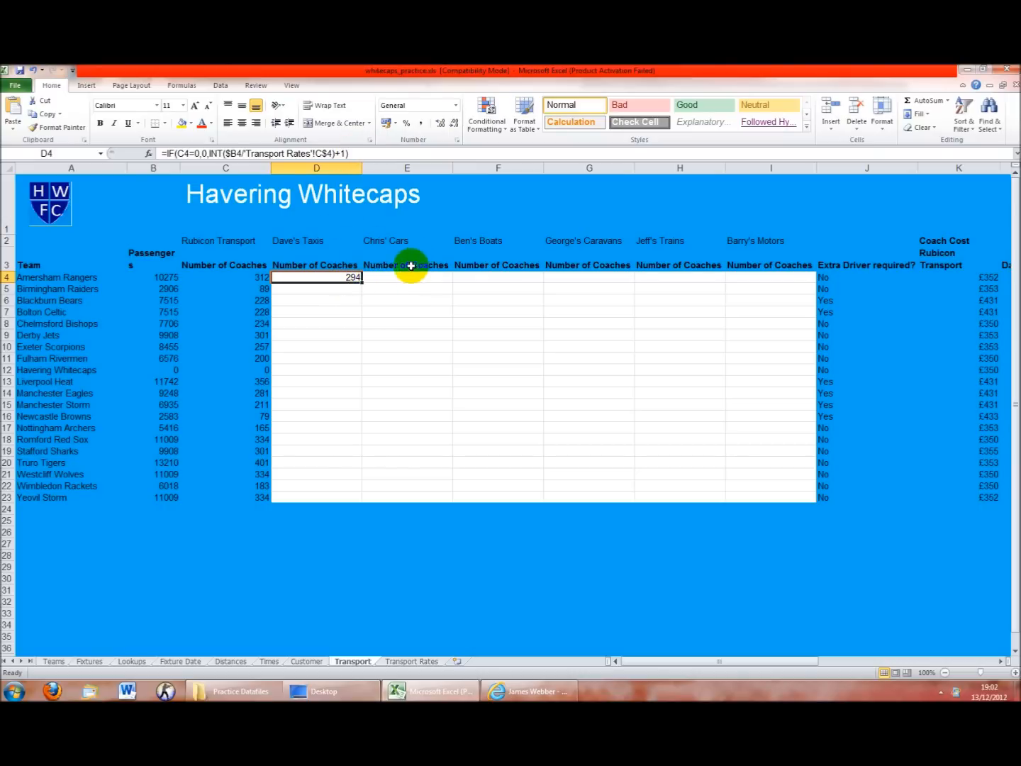
Copy D4's coach formula across to I4 and set Chris' Cars capacity to 60 on Transport Rates
drag(362, 281, 776, 284)
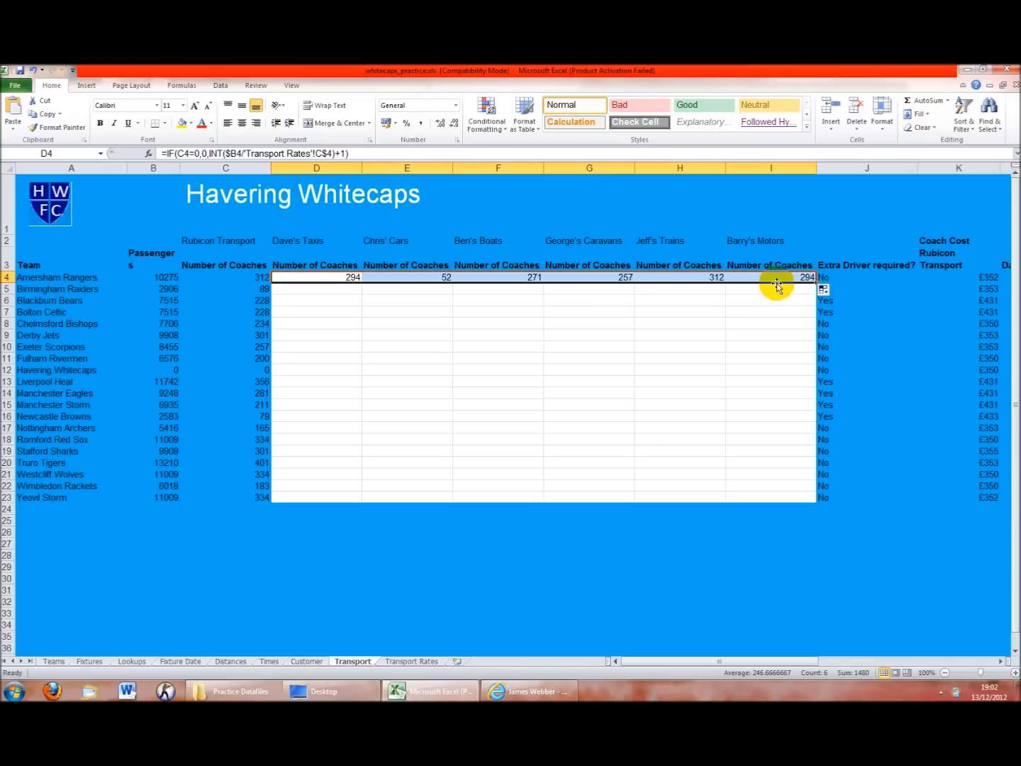
click(417, 278)
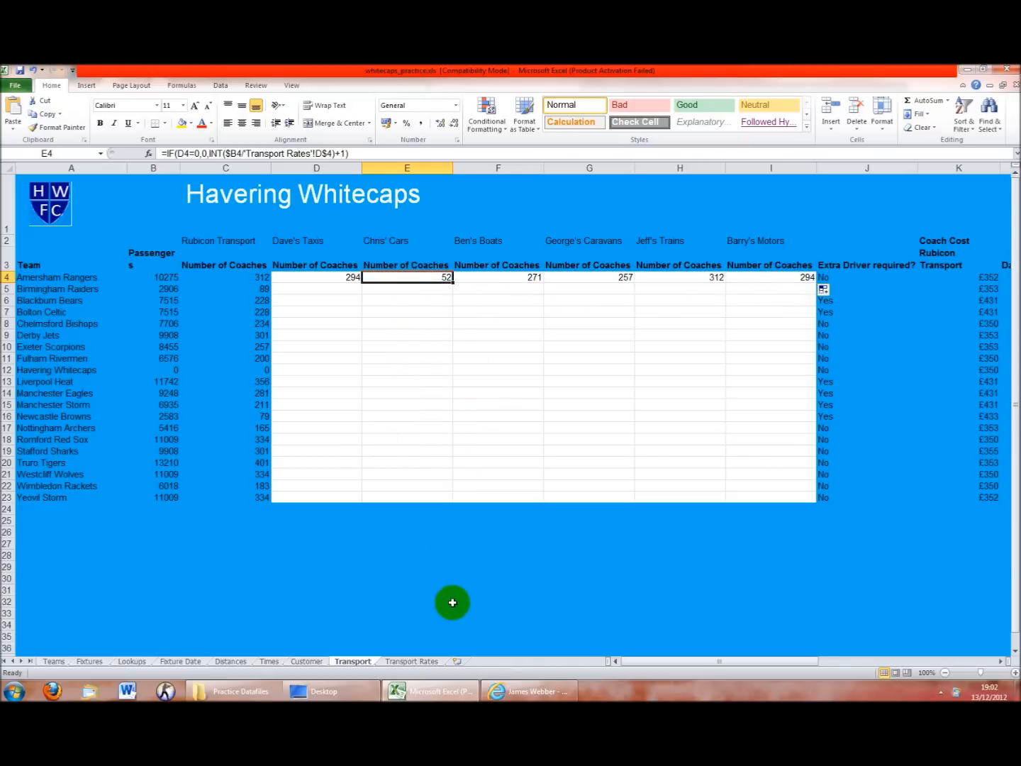
click(422, 661)
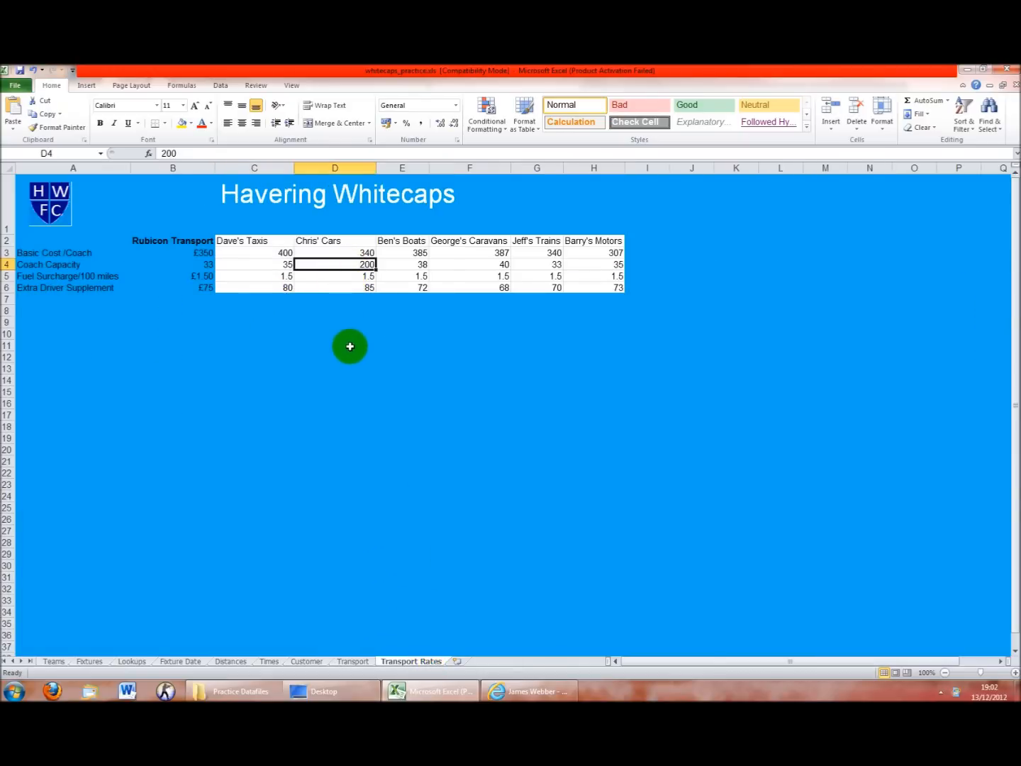
text(60)
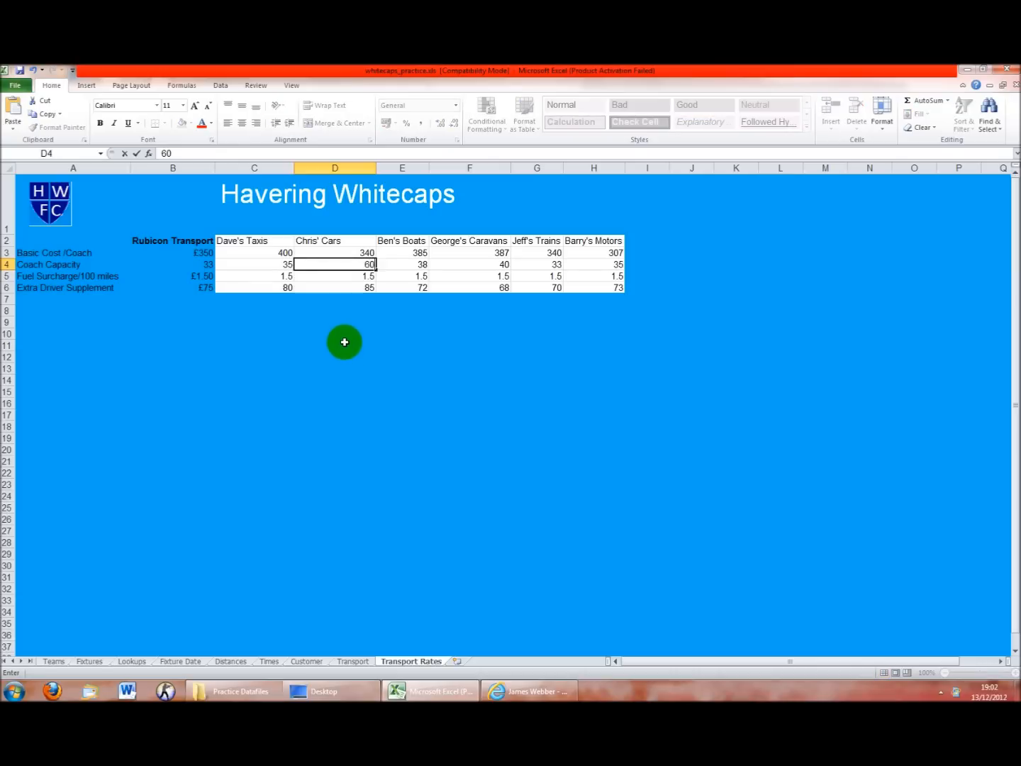
key(Return)
click(352, 660)
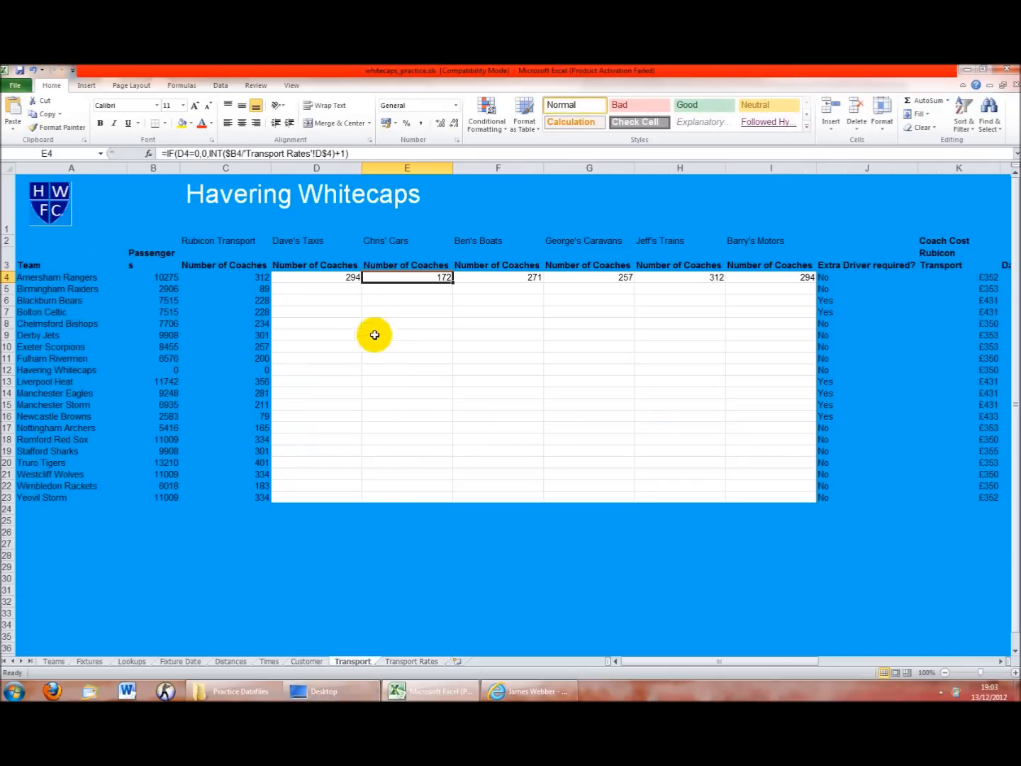
click(354, 276)
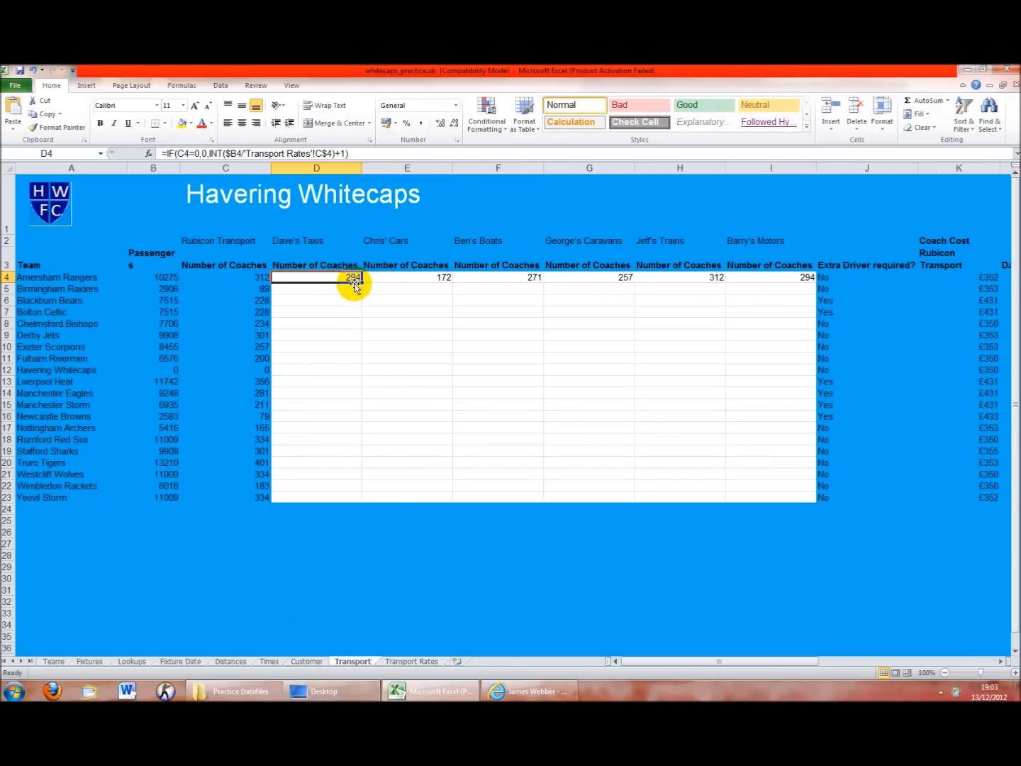
Fill D4's coach formula down to D23, undoing the fill that overshot the table
drag(363, 284, 362, 495)
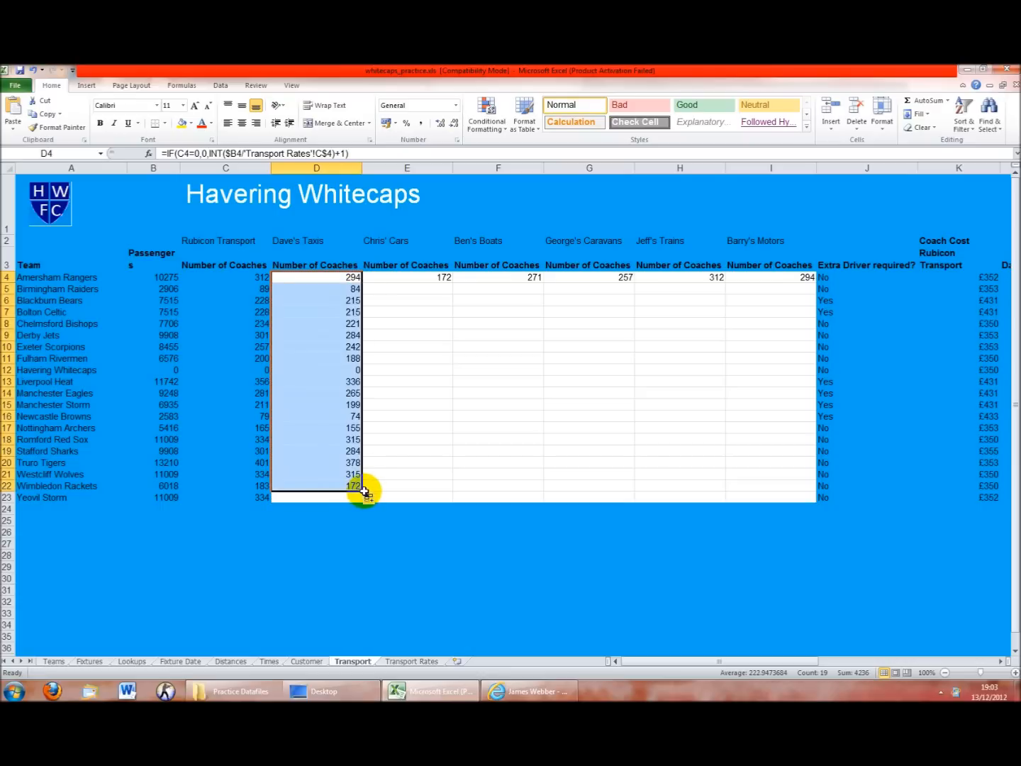
drag(362, 495, 364, 516)
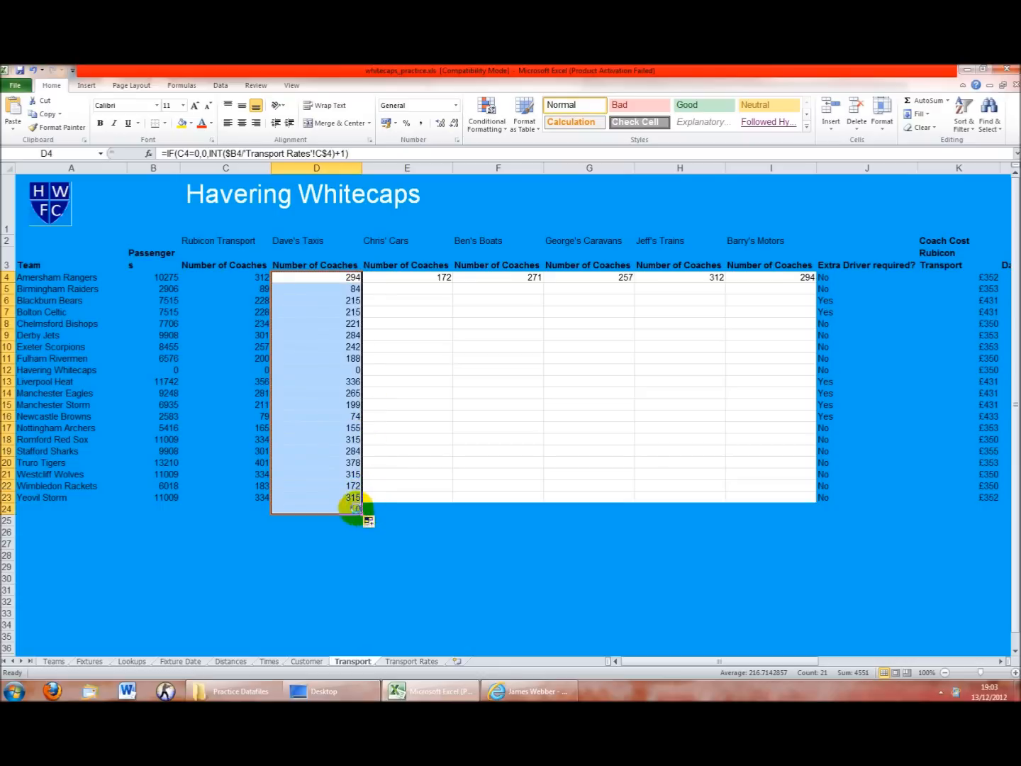
key(ctrl+z)
drag(362, 492, 363, 500)
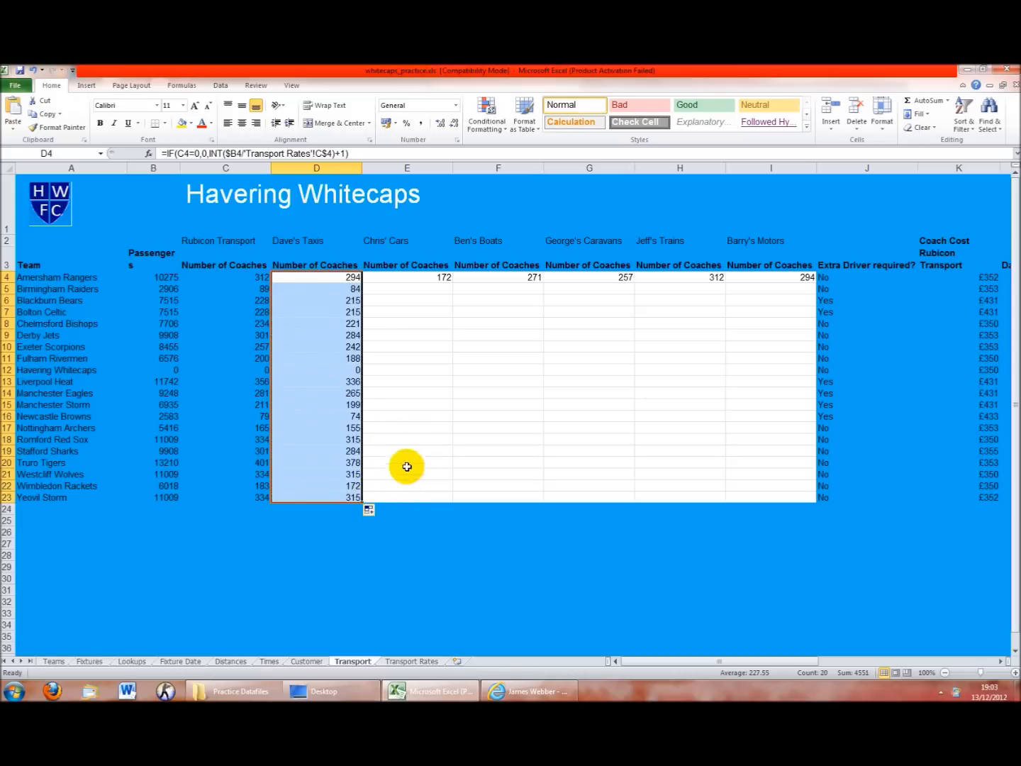
click(408, 466)
click(354, 500)
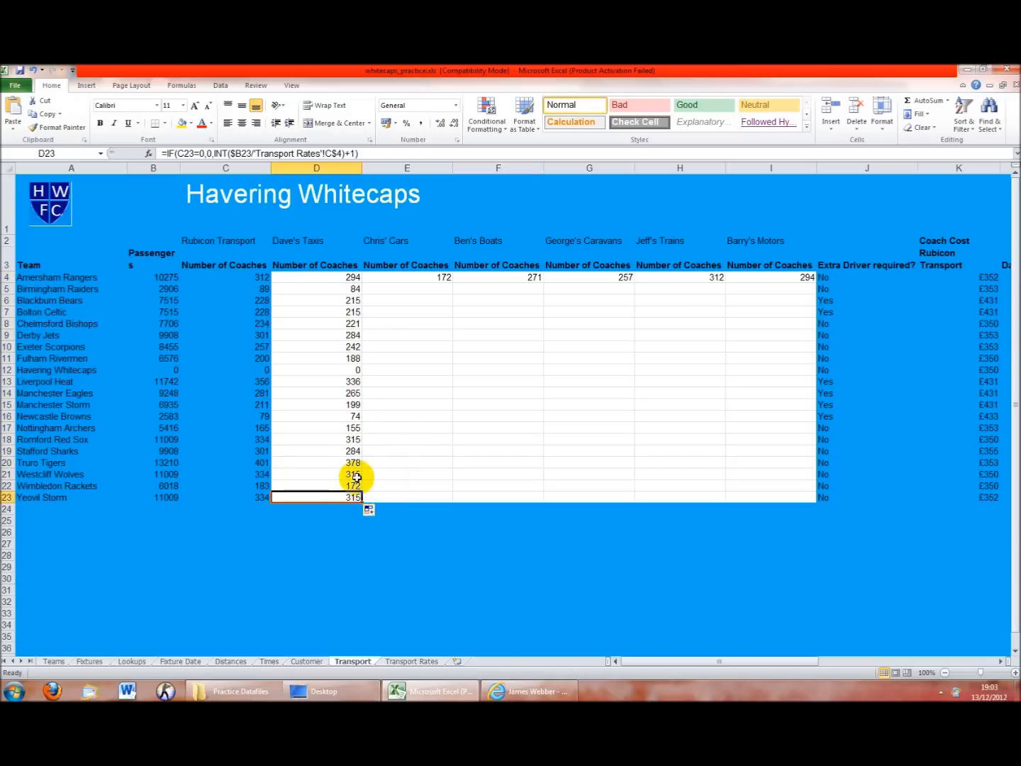
Fill D4:I4 down to row 23 and check the formulas in D23 and I23
click(348, 278)
mouse_move(361, 283)
mouse_down()
mouse_move(809, 278)
mouse_move(814, 500)
mouse_up()
click(590, 543)
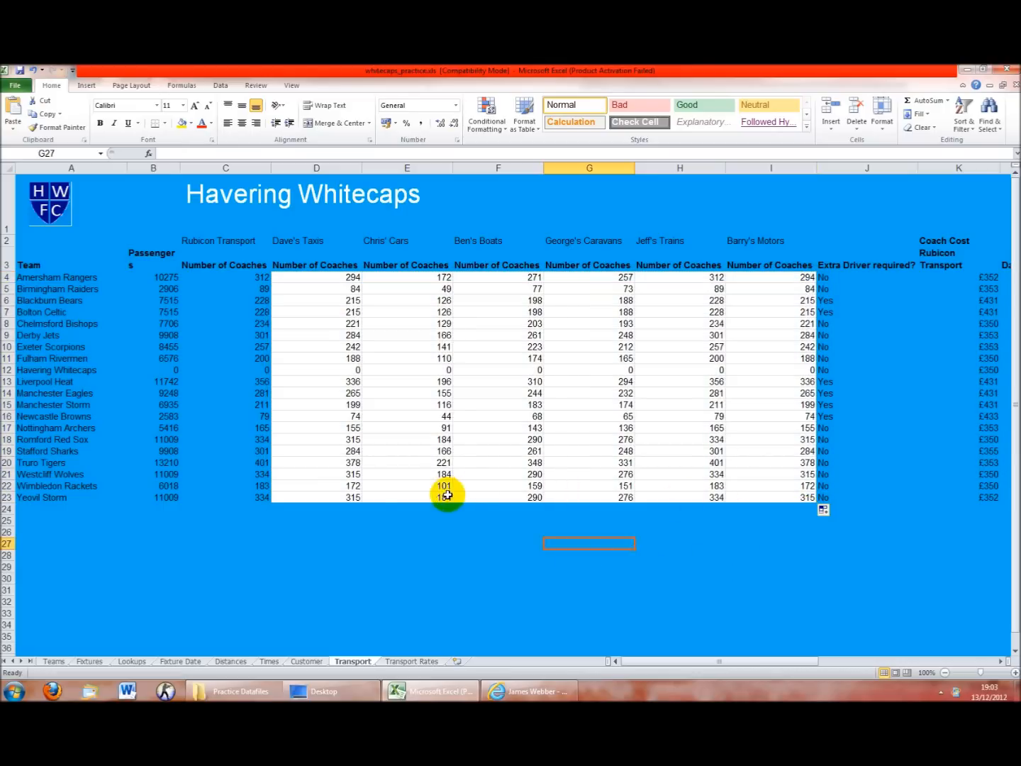
click(353, 496)
click(745, 499)
click(418, 661)
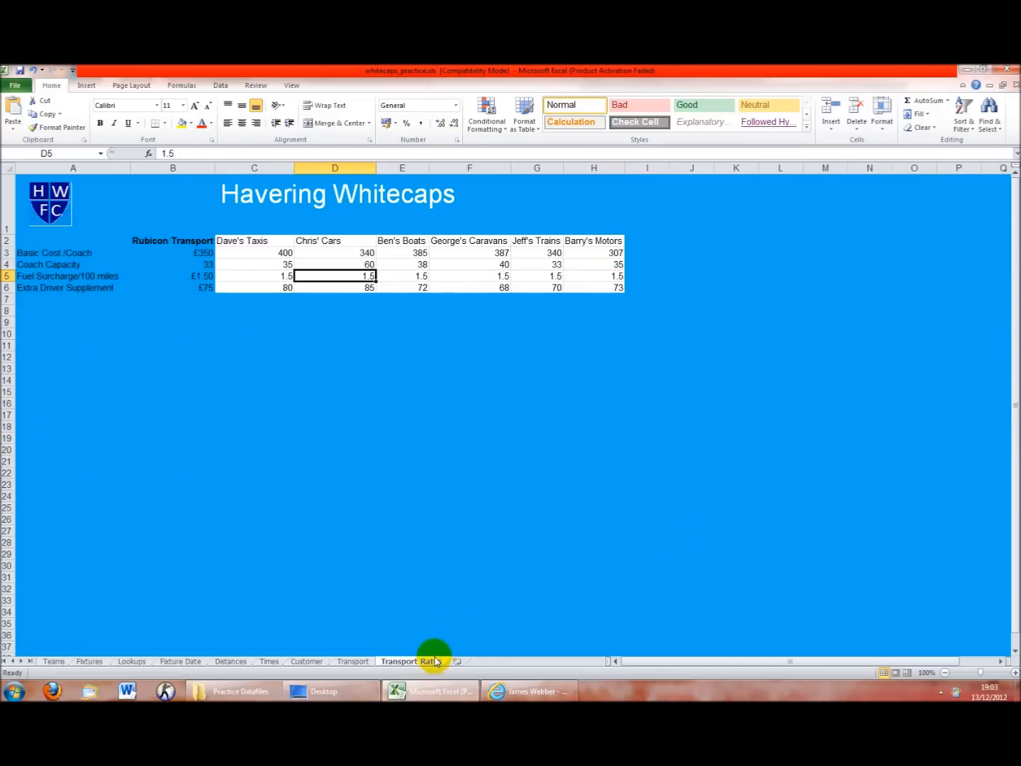
click(268, 258)
click(588, 264)
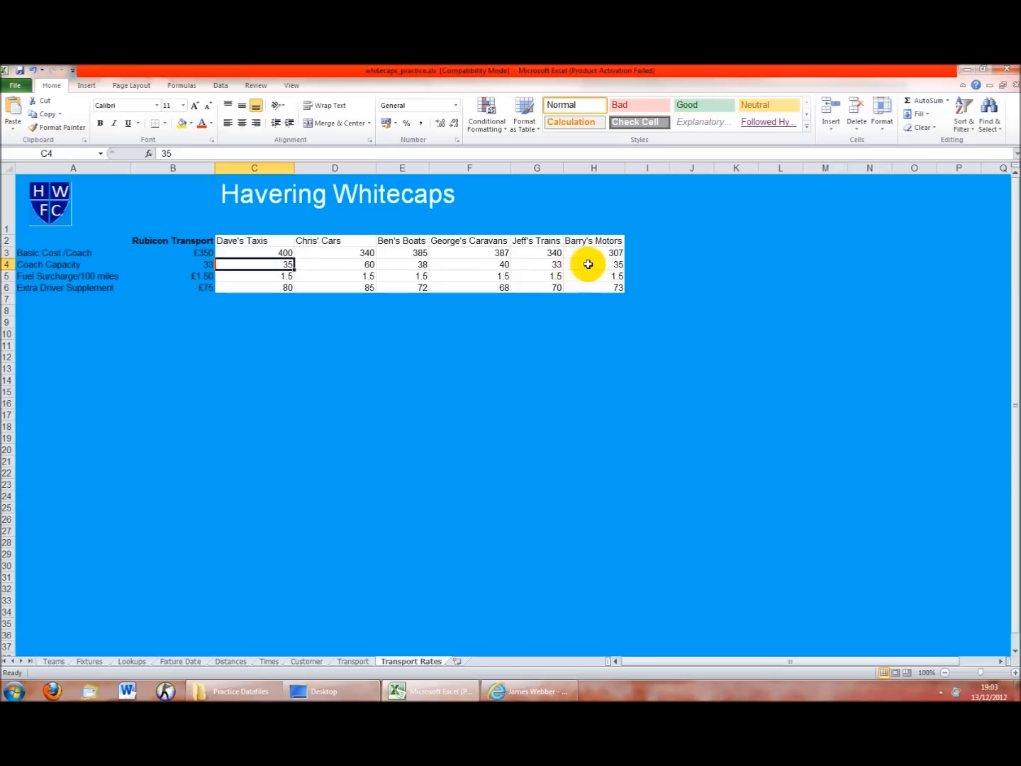
click(354, 662)
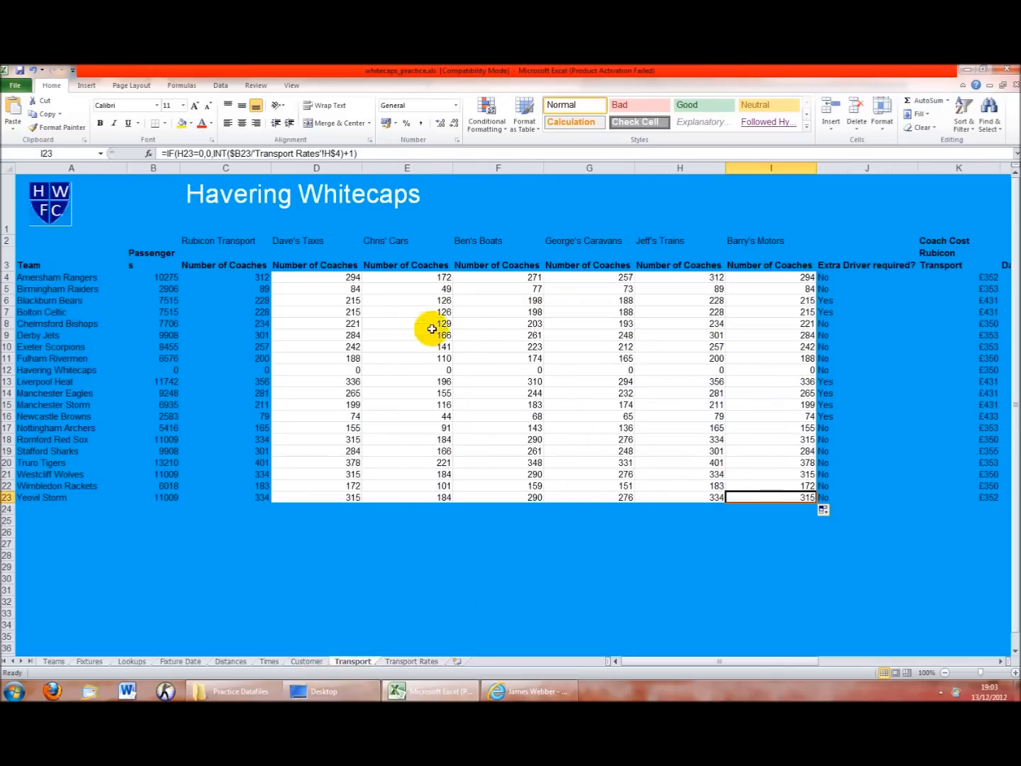
drag(331, 284, 332, 474)
drag(743, 303, 759, 474)
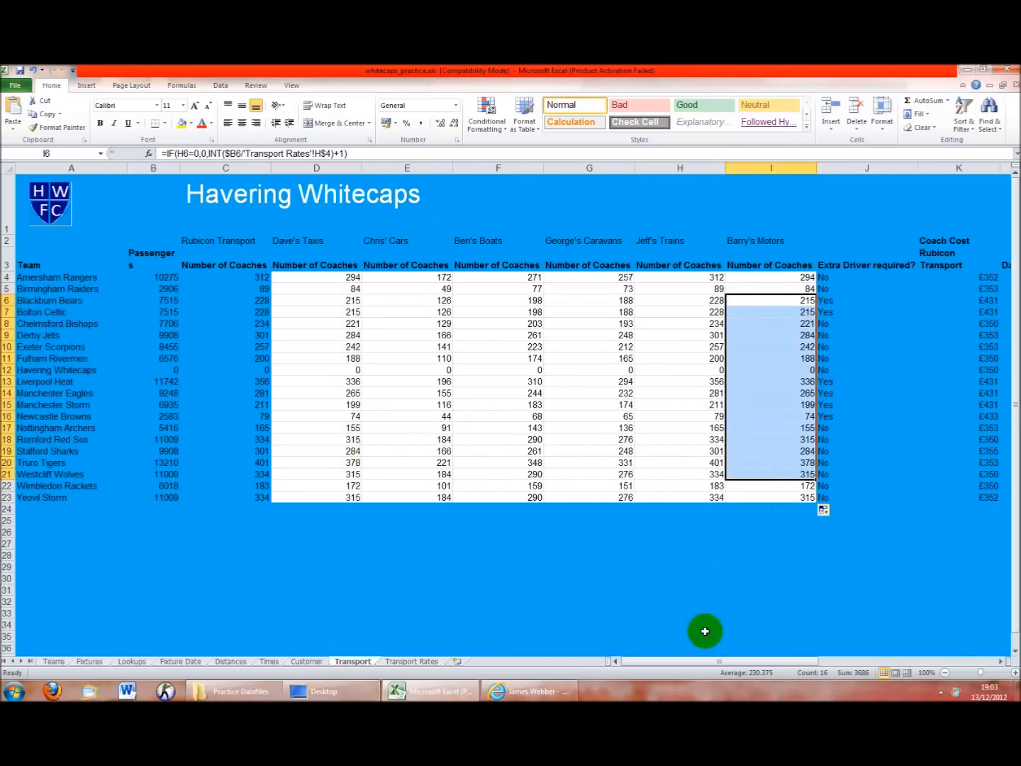
click(468, 497)
drag(732, 655, 673, 670)
click(709, 565)
scroll(702, 623, up, 1)
click(694, 278)
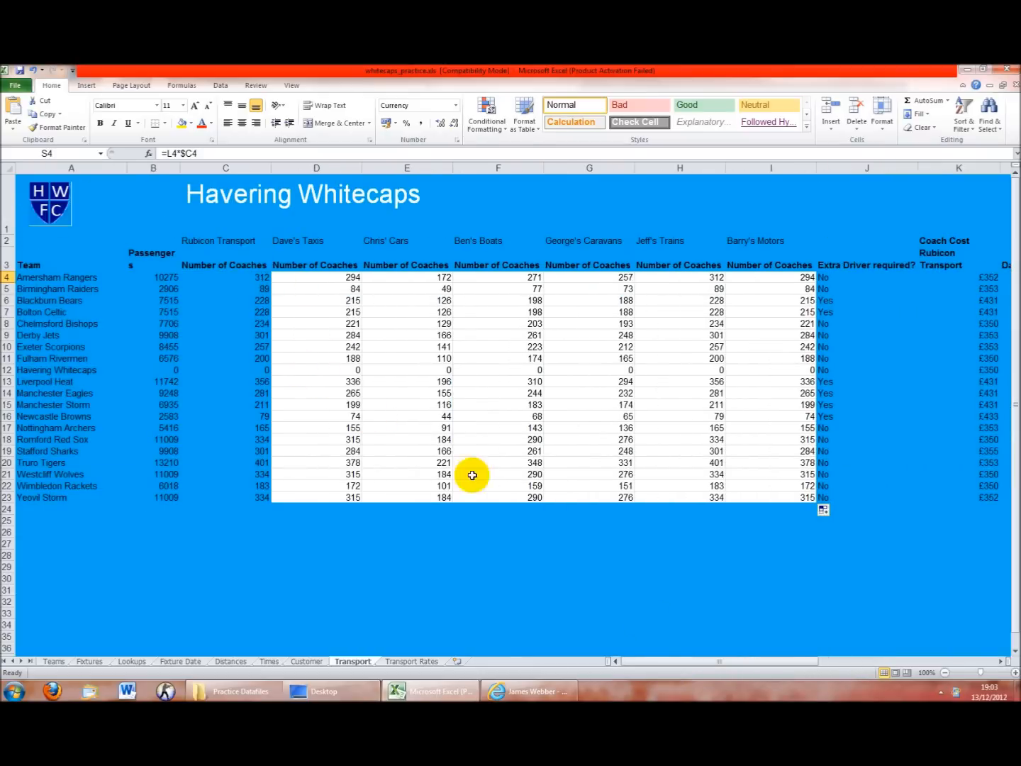
Edit S4 to multiply by the firm's own coach count, =L4*D4
drag(675, 661, 779, 661)
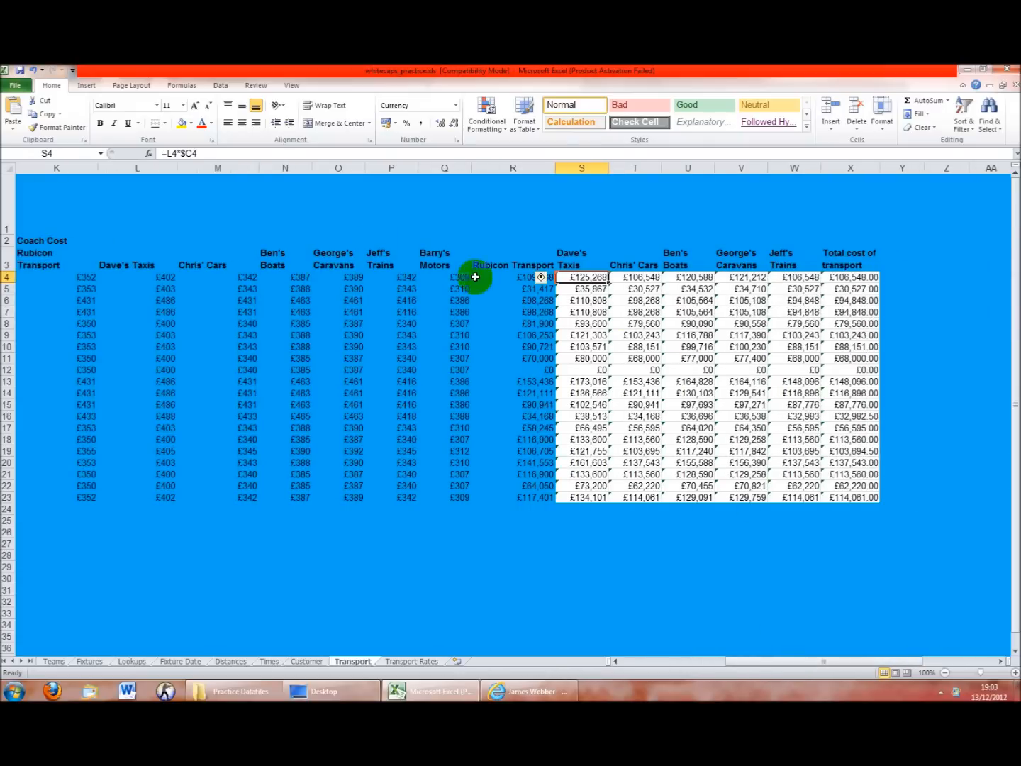
double_click(189, 154)
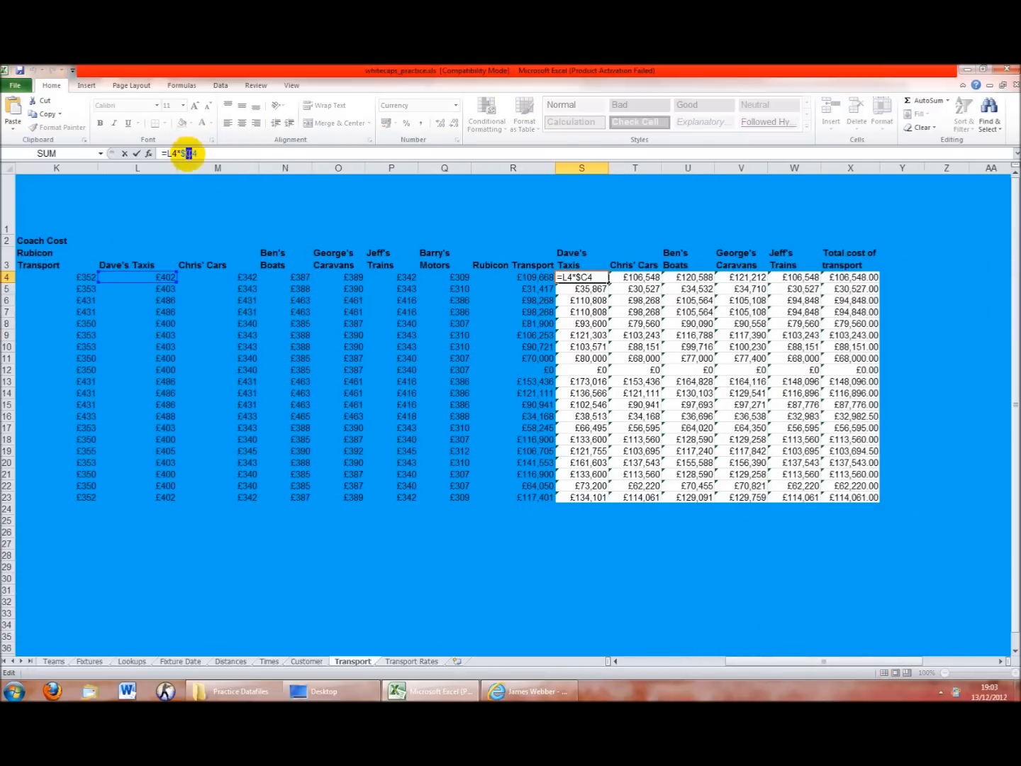
drag(778, 662, 744, 664)
text(C)
key(Return)
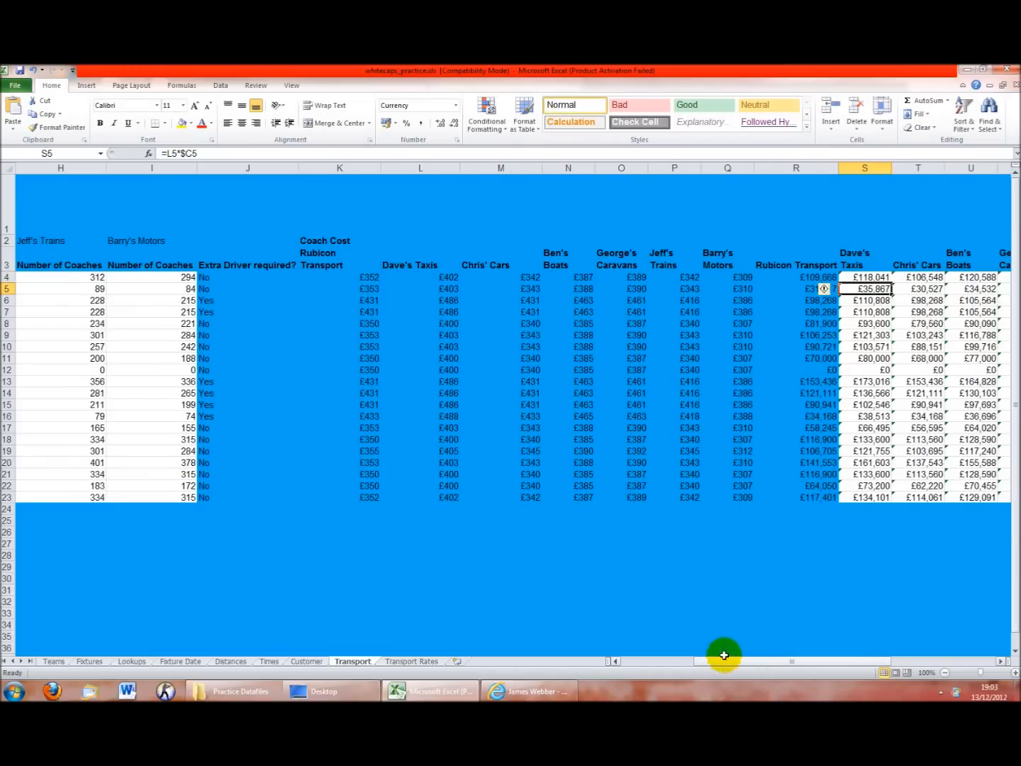
Fill S4 across to W4 and down to row 23, then check W22 and T23
click(881, 279)
drag(891, 283, 1013, 293)
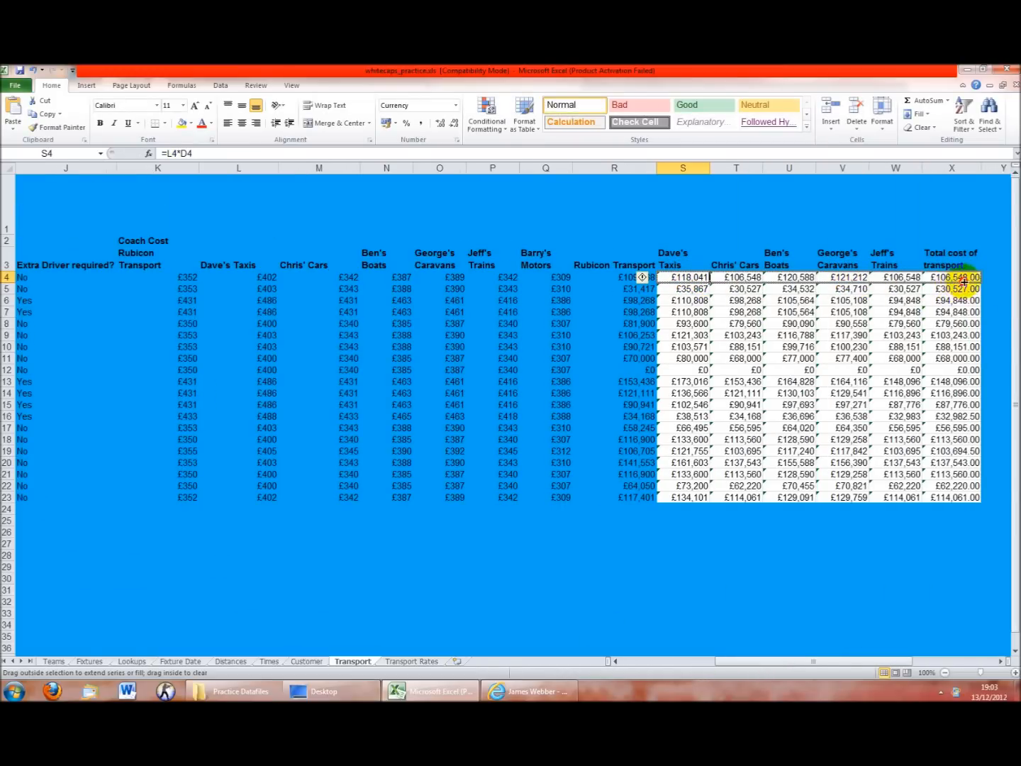
drag(911, 278, 926, 502)
click(873, 484)
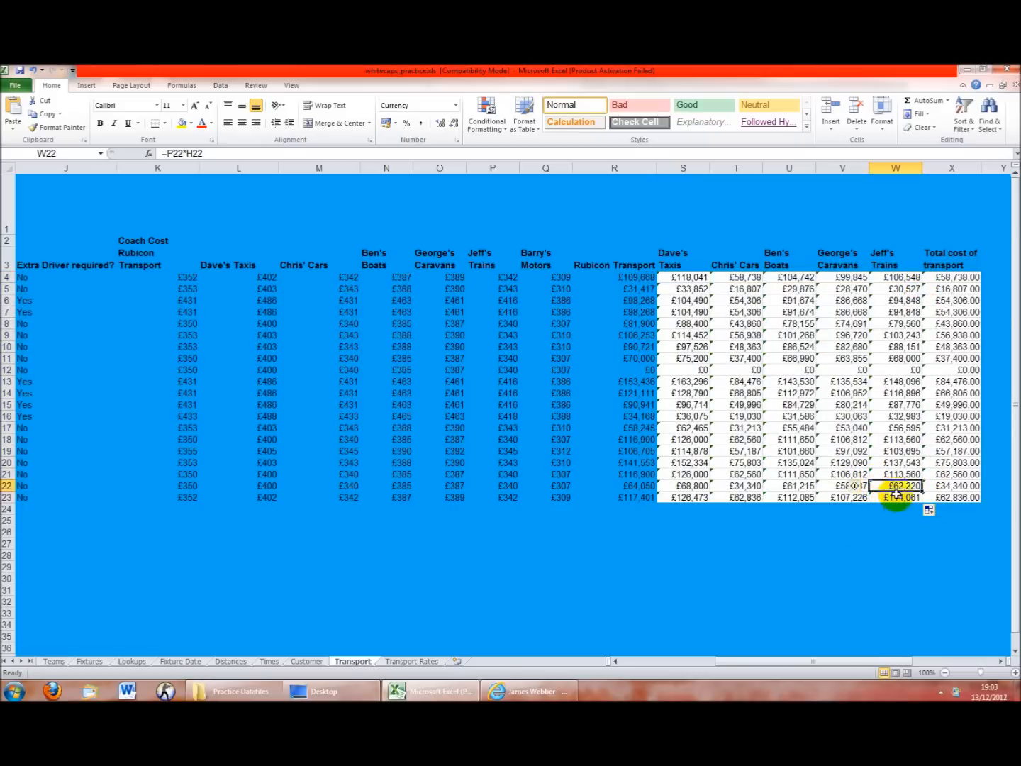
click(737, 497)
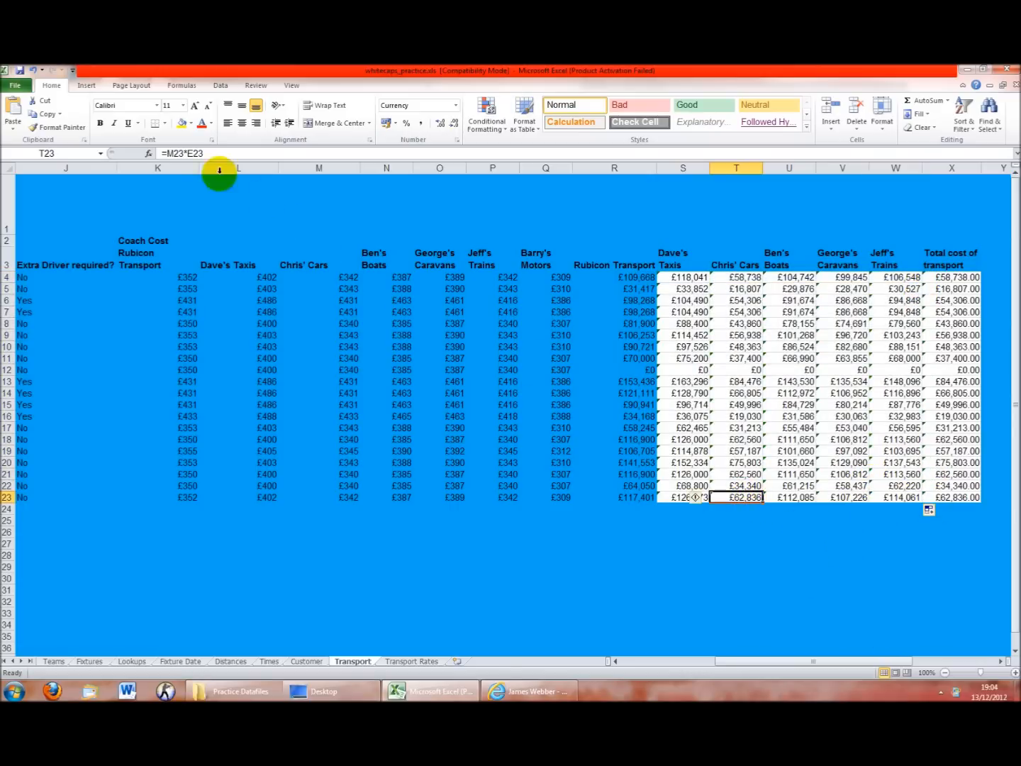
drag(764, 653, 725, 663)
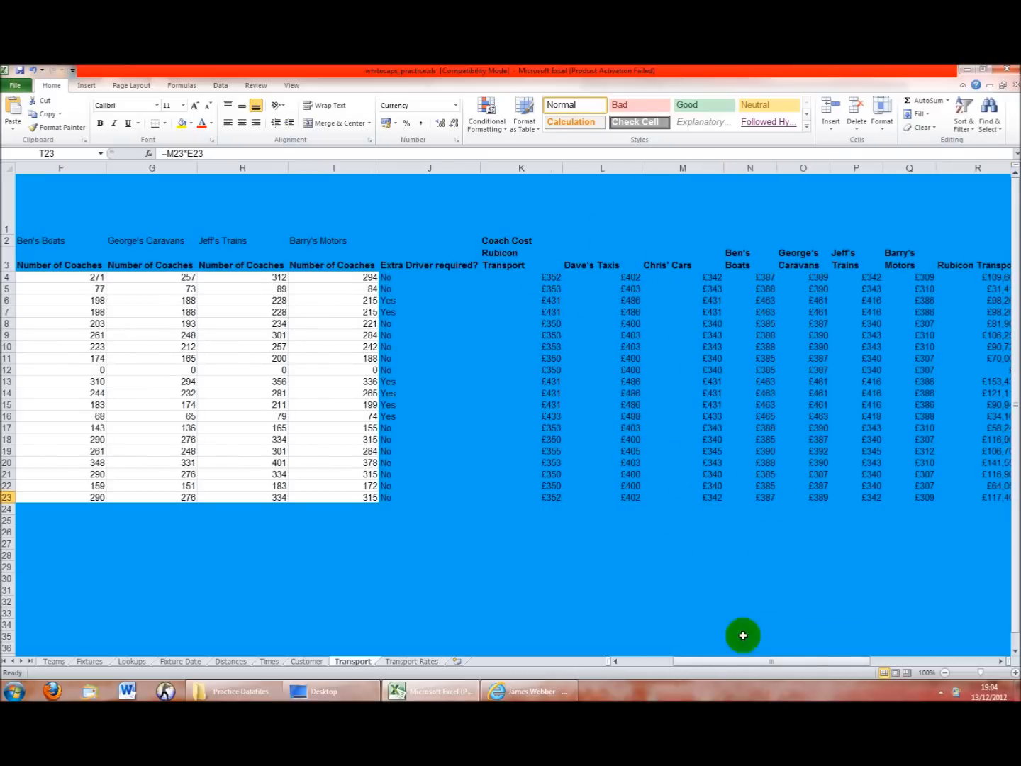
drag(794, 668, 771, 664)
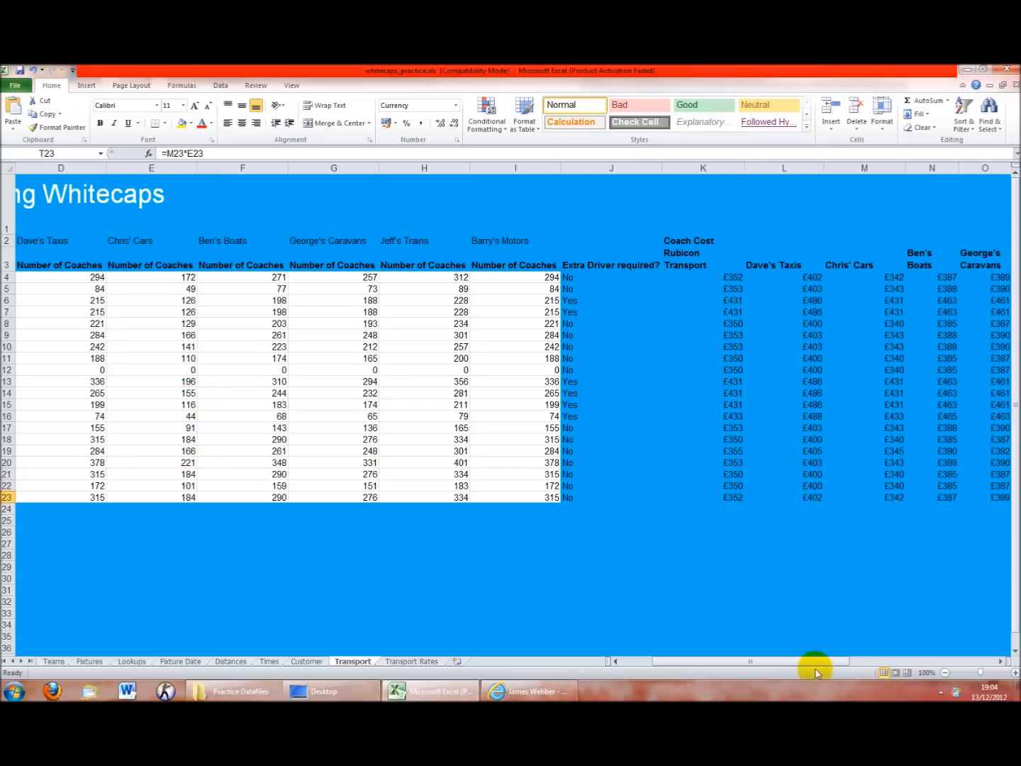
drag(815, 665, 883, 666)
click(792, 499)
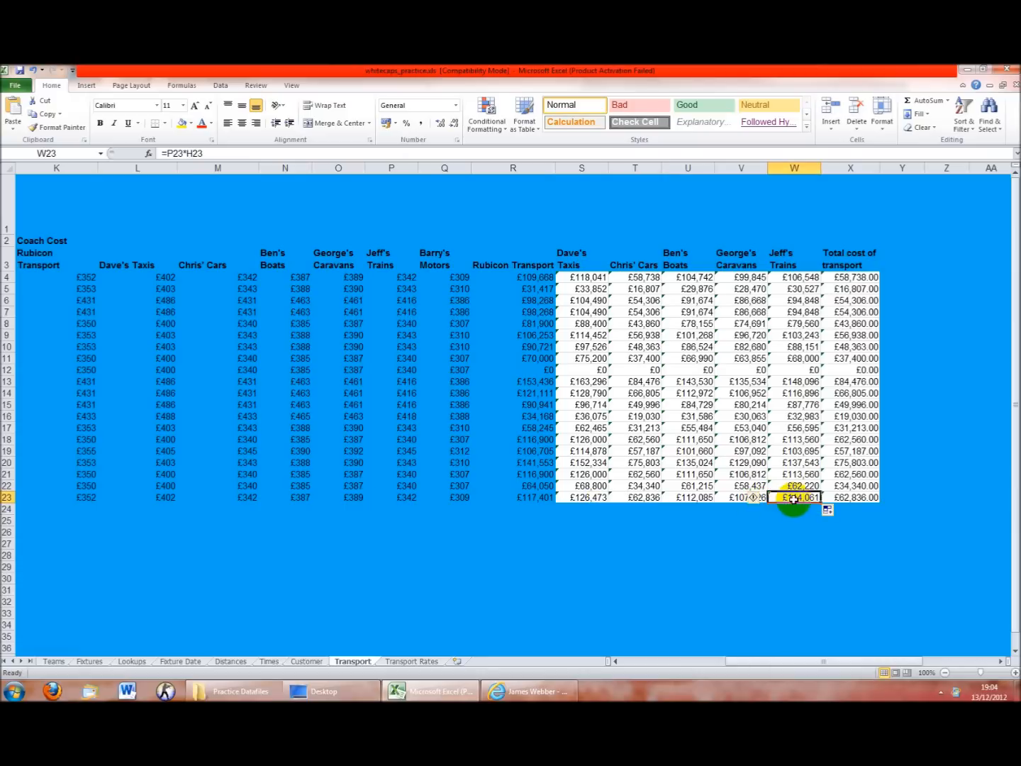
double_click(793, 499)
drag(742, 663, 663, 667)
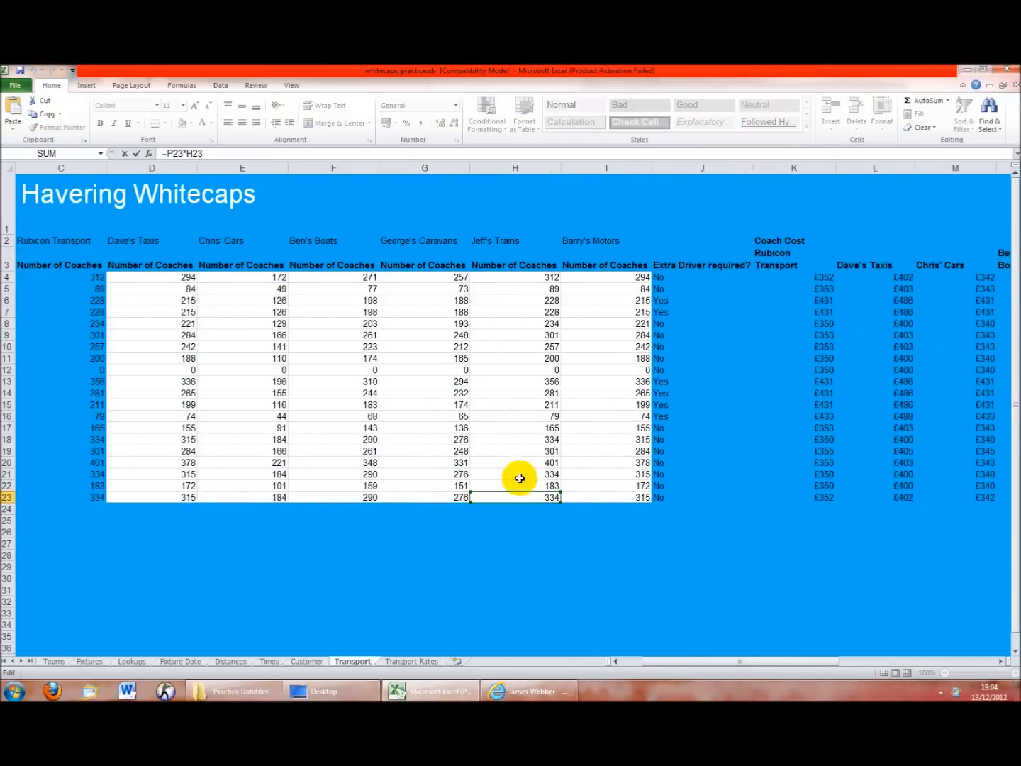
drag(737, 671, 832, 663)
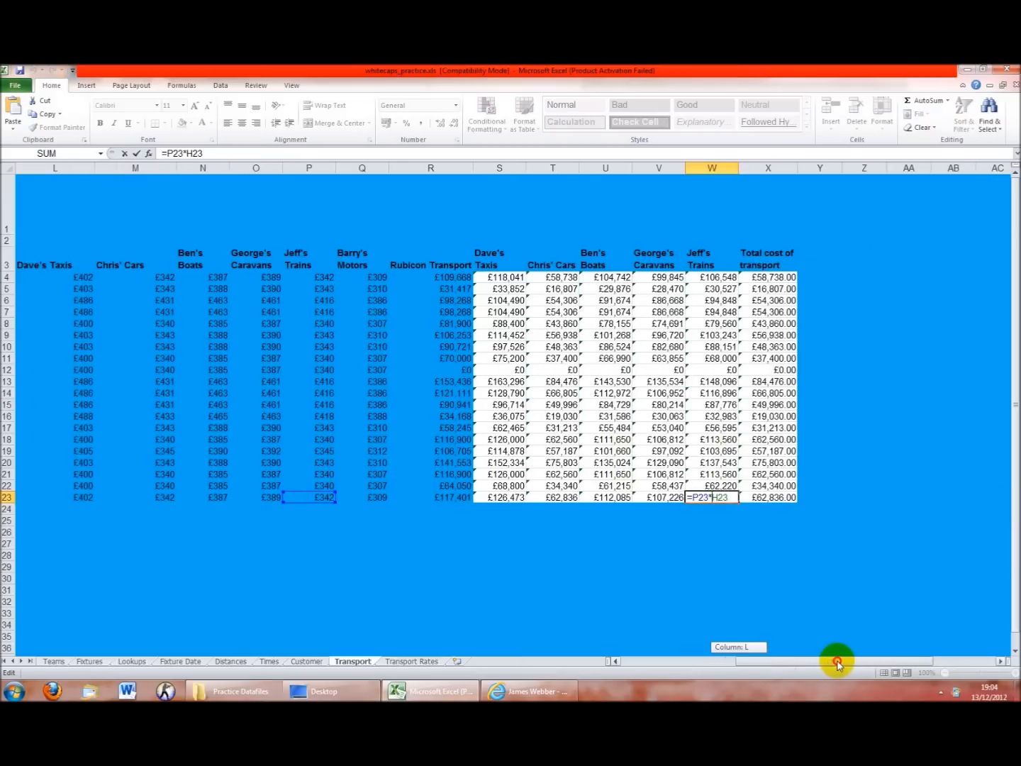
key(Return)
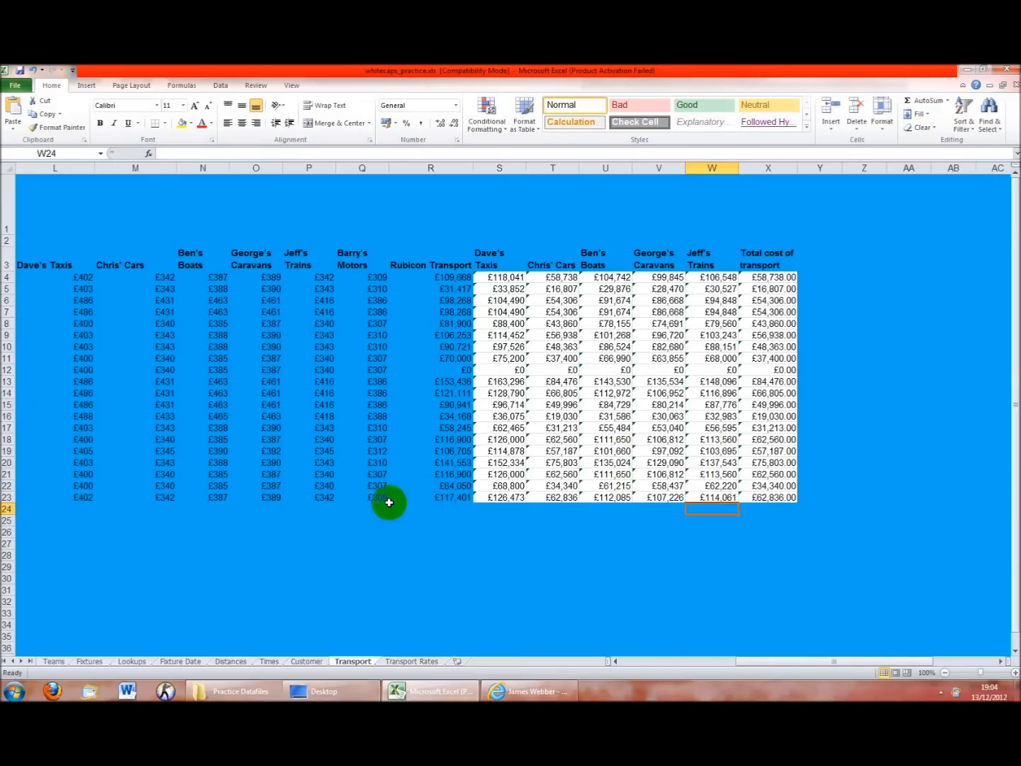
click(491, 275)
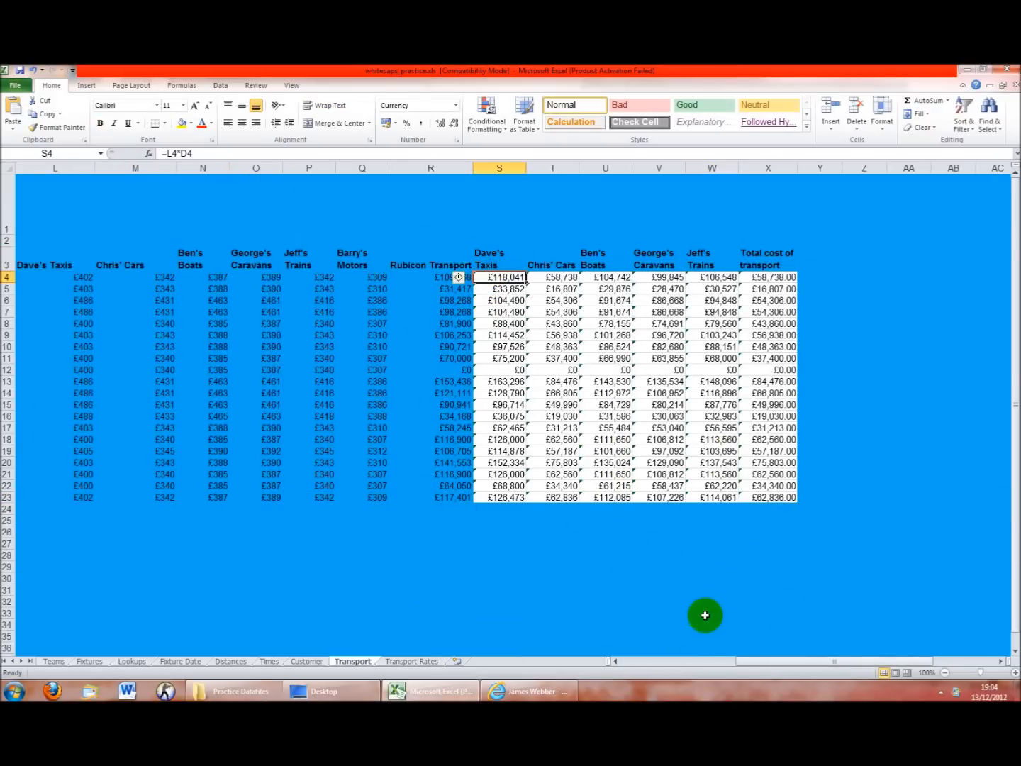
mouse_move(752, 668)
mouse_down()
mouse_move(648, 663)
mouse_move(750, 671)
mouse_up()
drag(609, 283, 816, 505)
drag(823, 661, 719, 662)
click(489, 324)
click(318, 277)
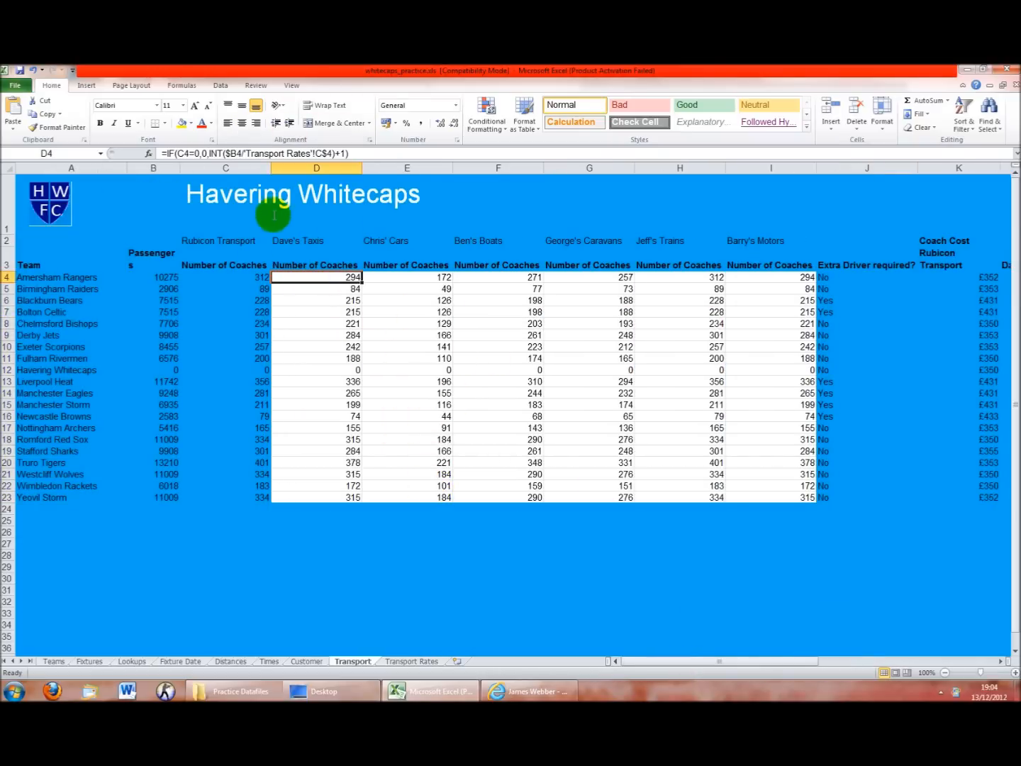
click(245, 278)
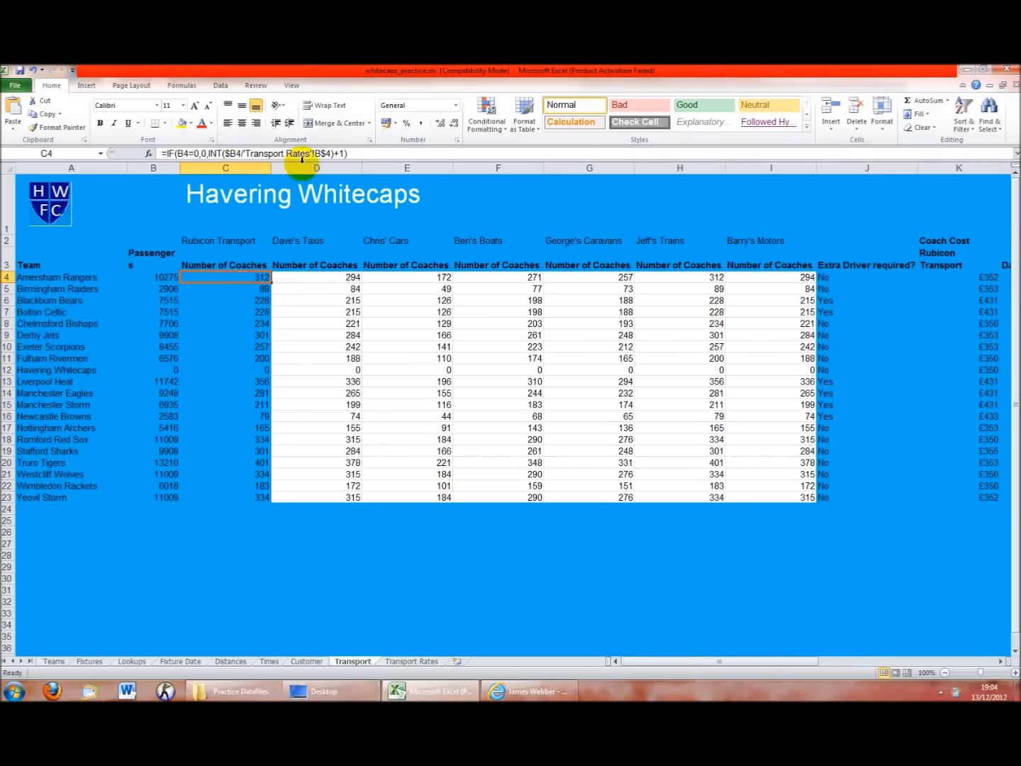
click(323, 277)
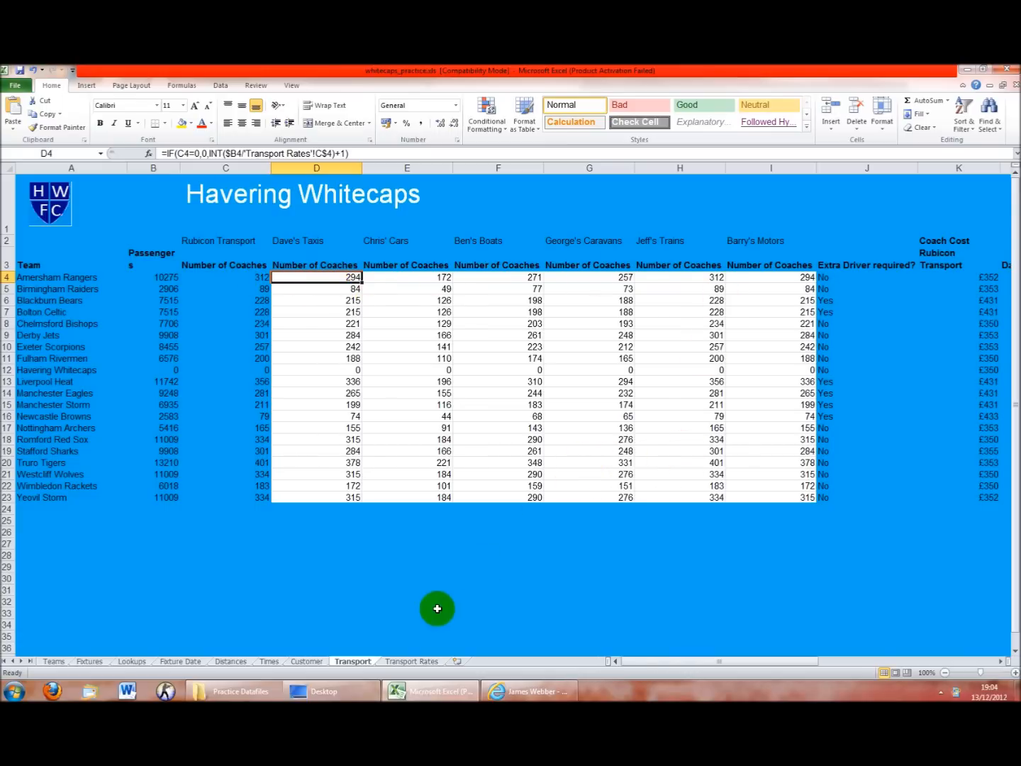
drag(661, 659, 795, 664)
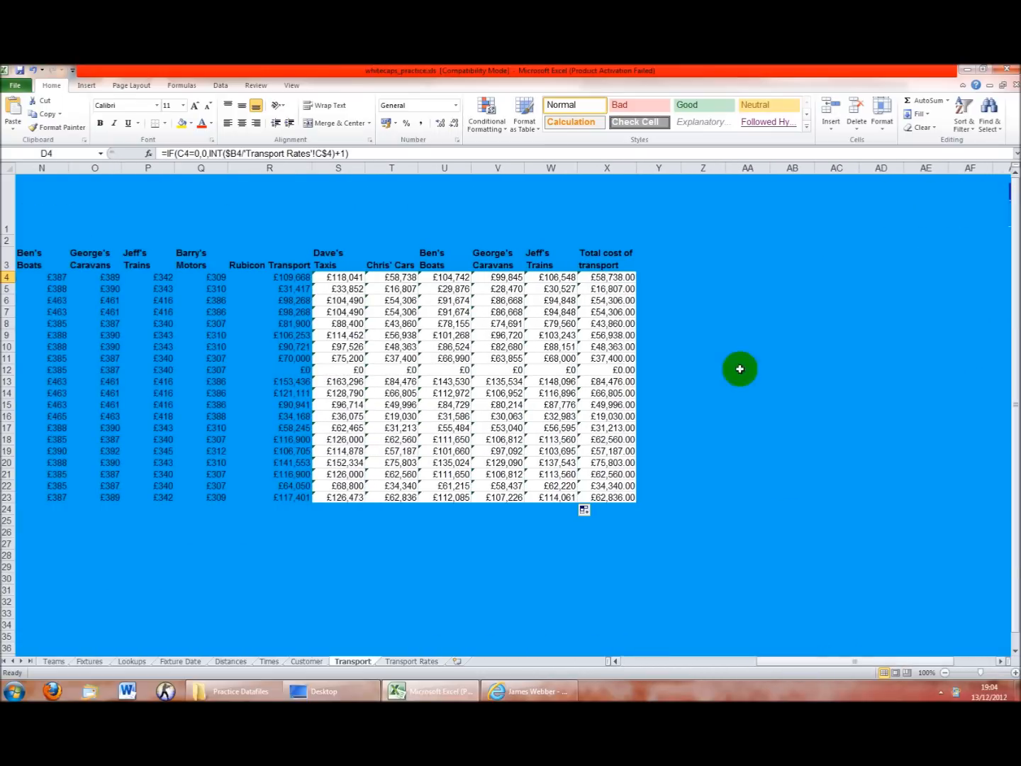
click(603, 278)
Check the Chris' Cars costs in column T and the total cost in X23
click(386, 290)
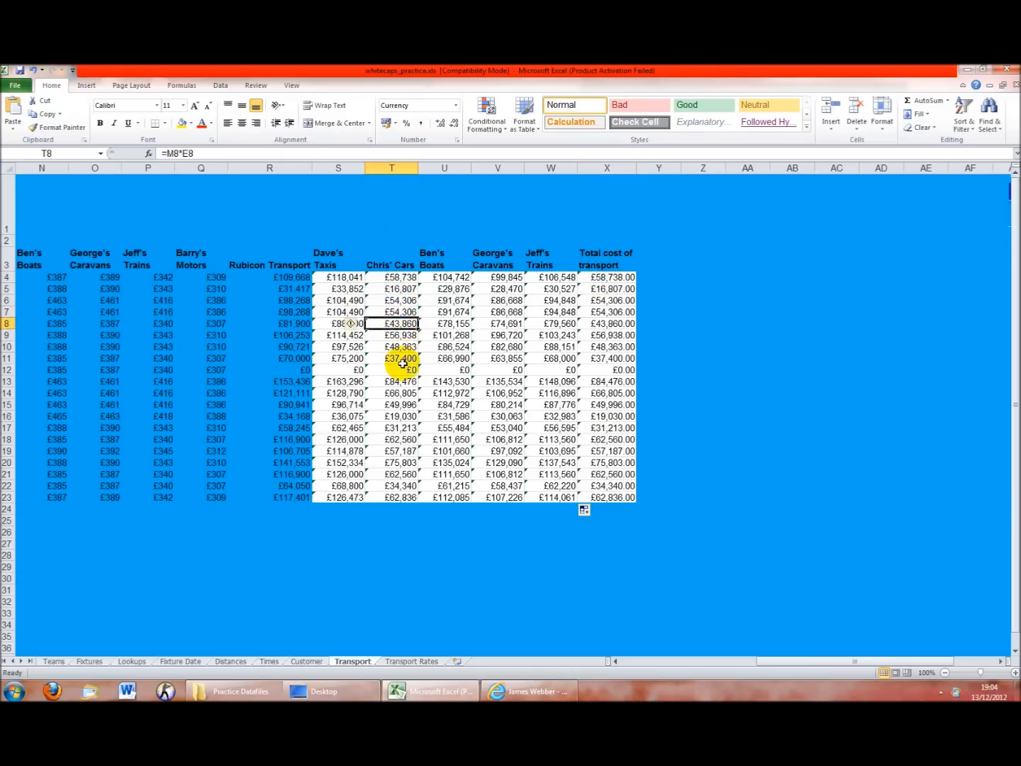
click(403, 335)
click(403, 347)
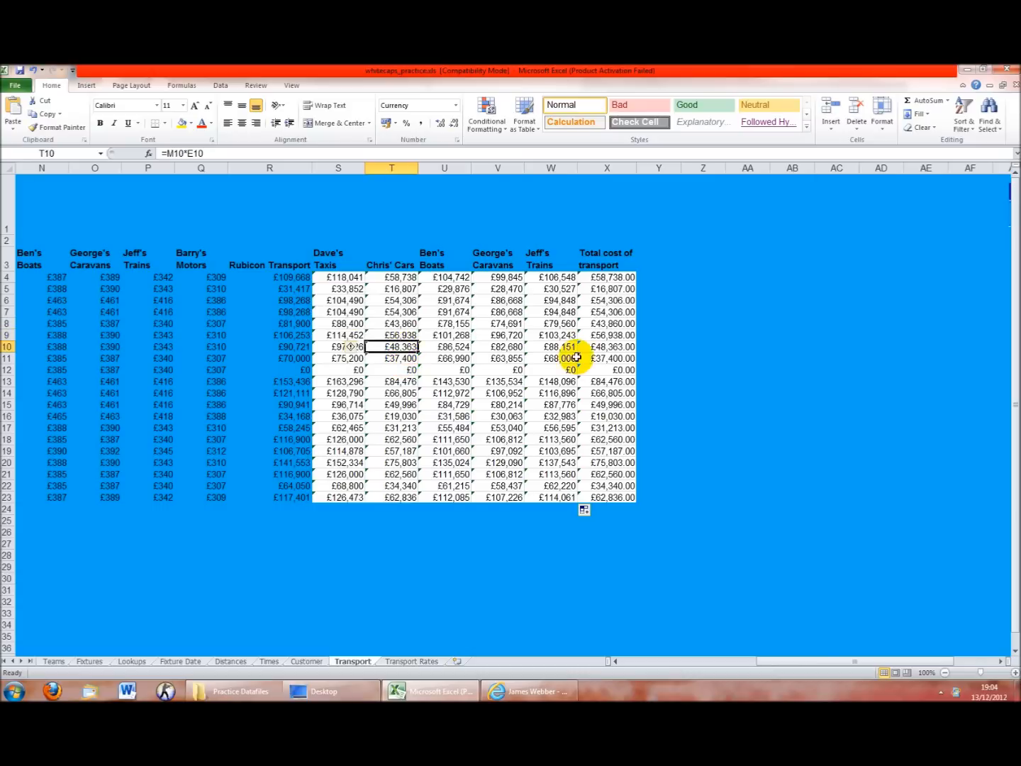
click(410, 382)
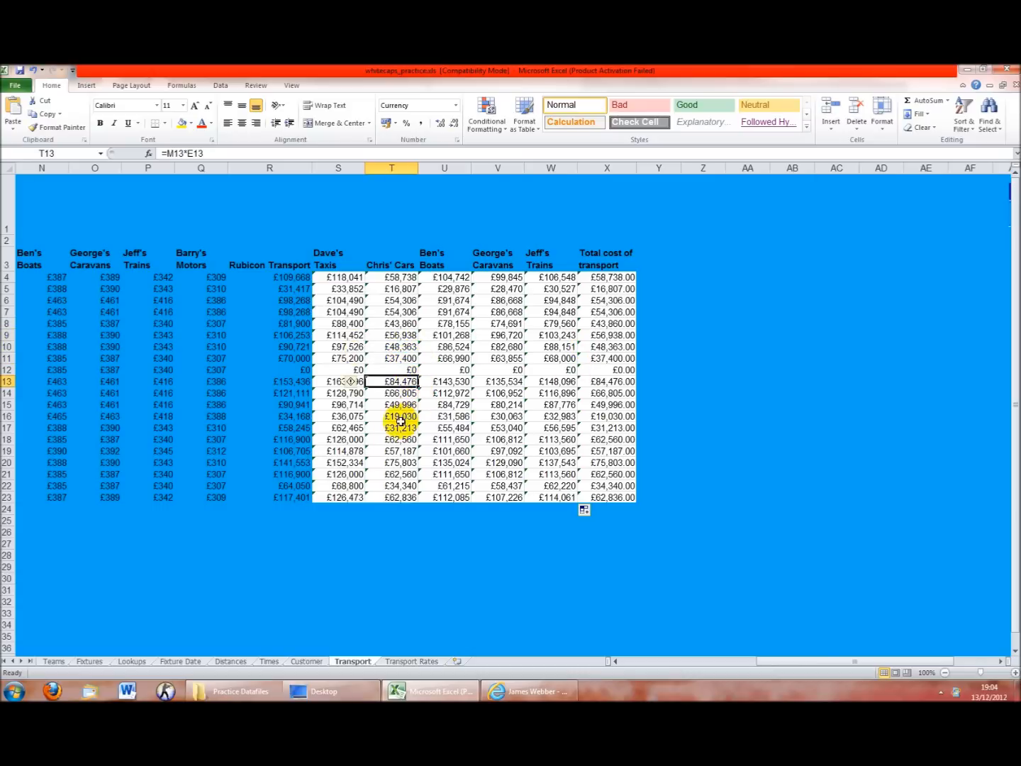
click(584, 496)
click(384, 489)
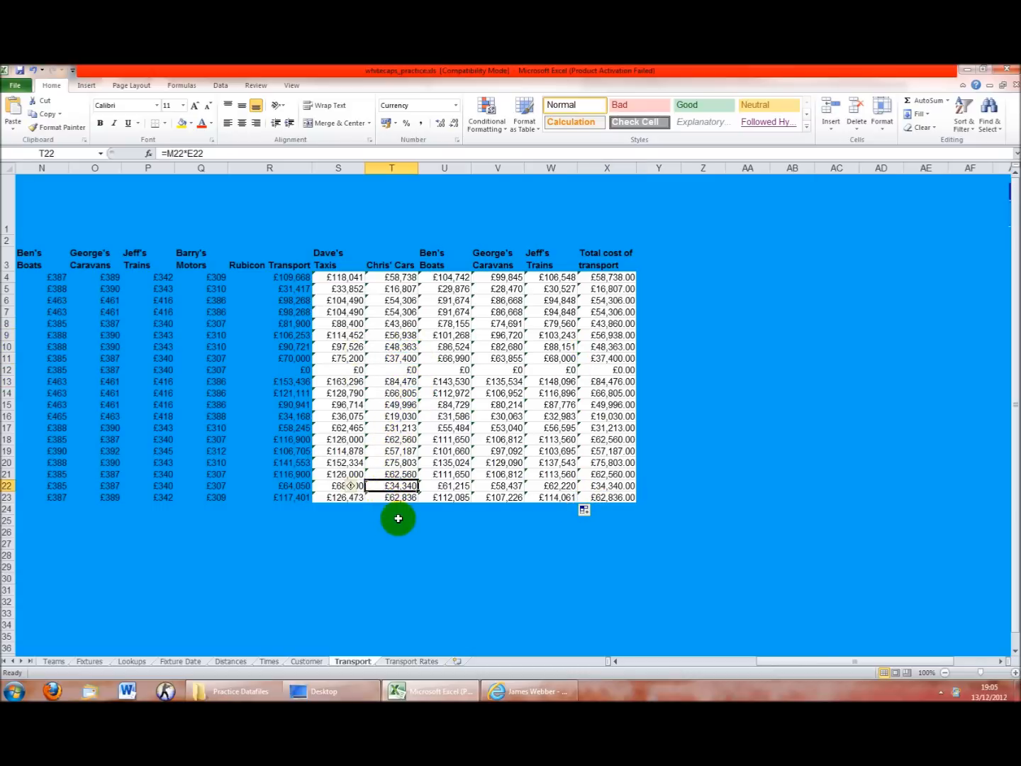
Glance at Transport Rates, then go to the Teams sheet, where H4 shows £60.00
click(401, 661)
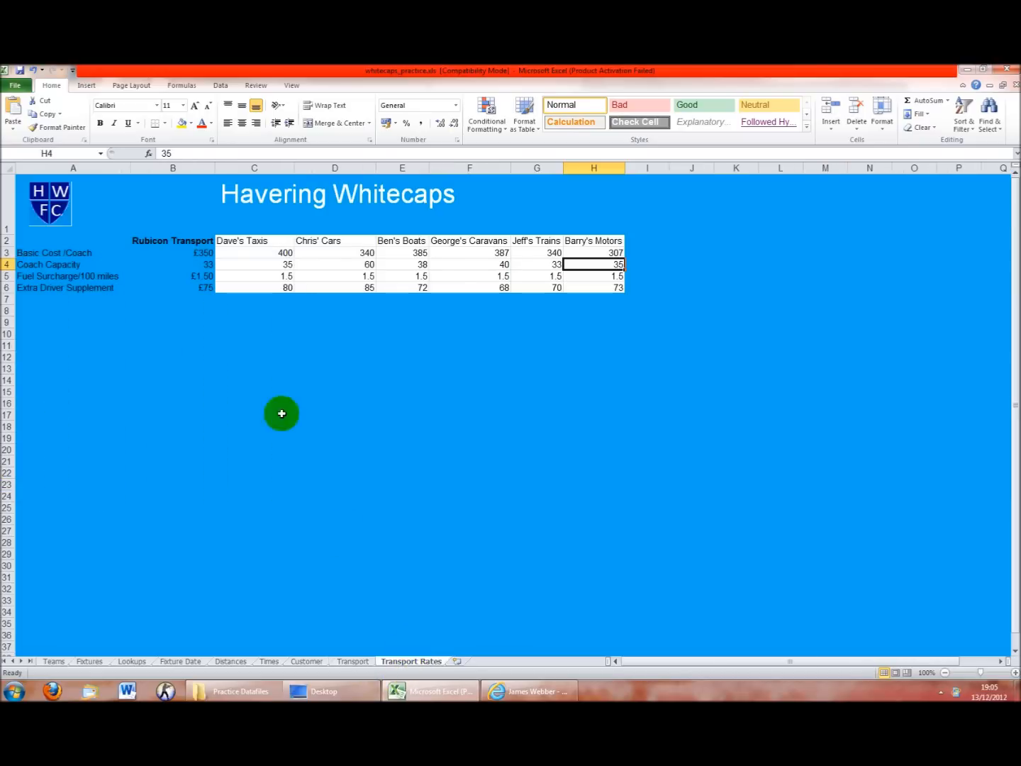
click(354, 660)
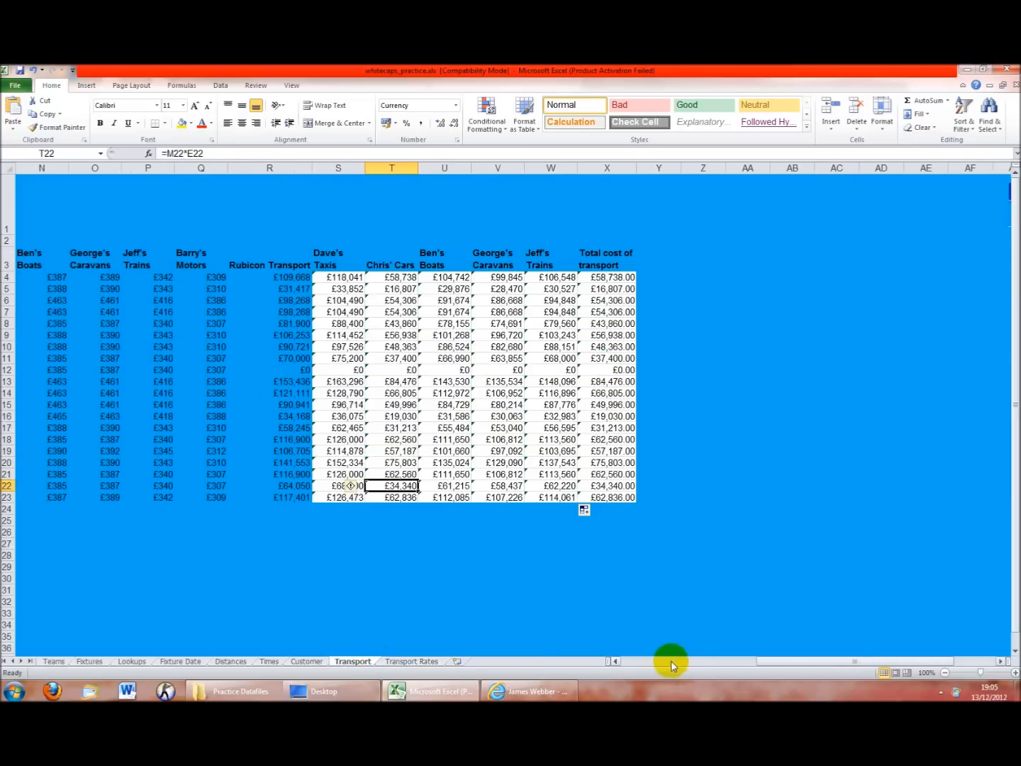
click(694, 661)
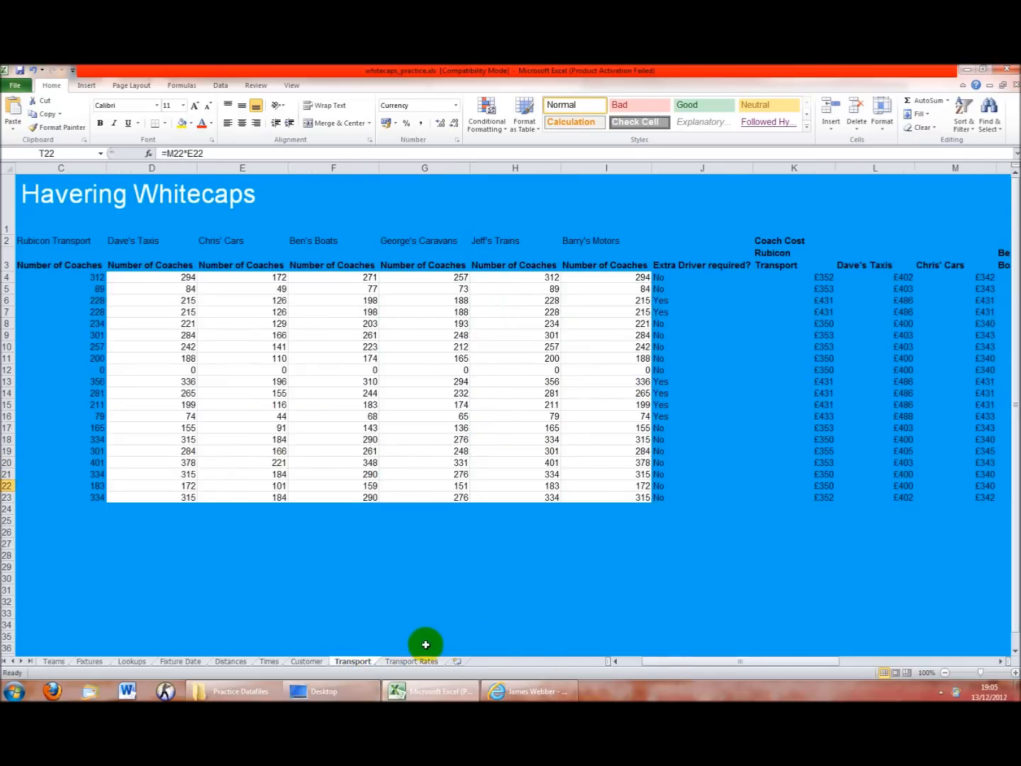
drag(663, 662, 577, 666)
Replace MIN(Transport!K4:P4)/41 in H4 with (Transport!M4/'Transport Rates'!D4), giving £58.00
click(54, 661)
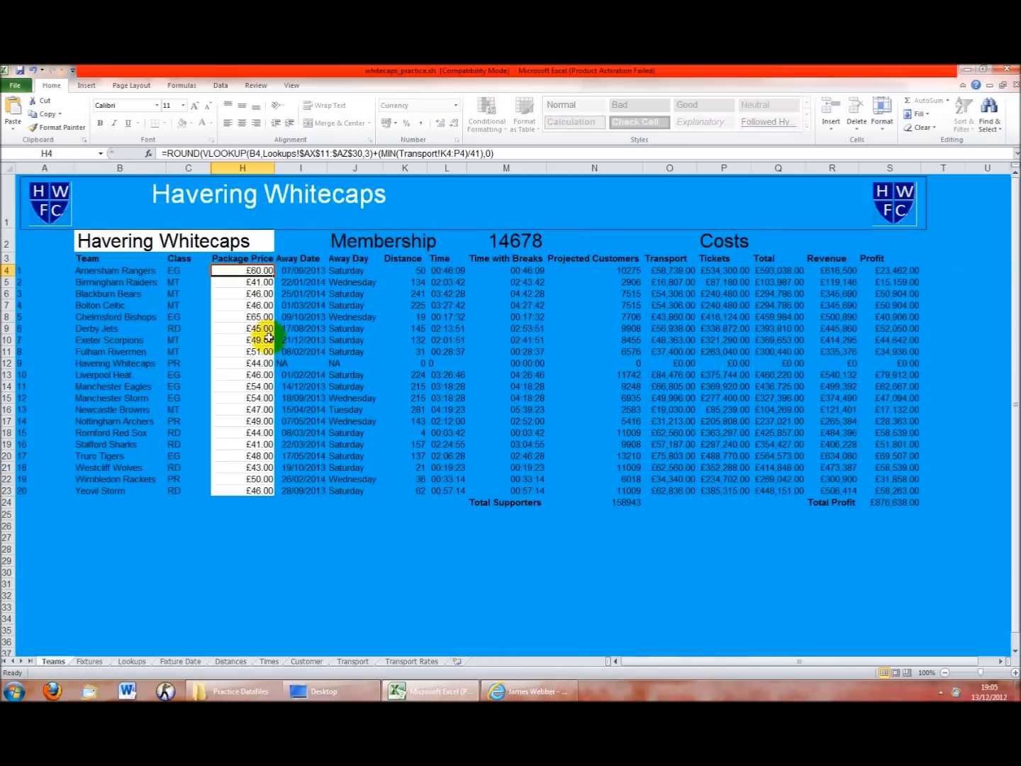
drag(391, 149, 483, 153)
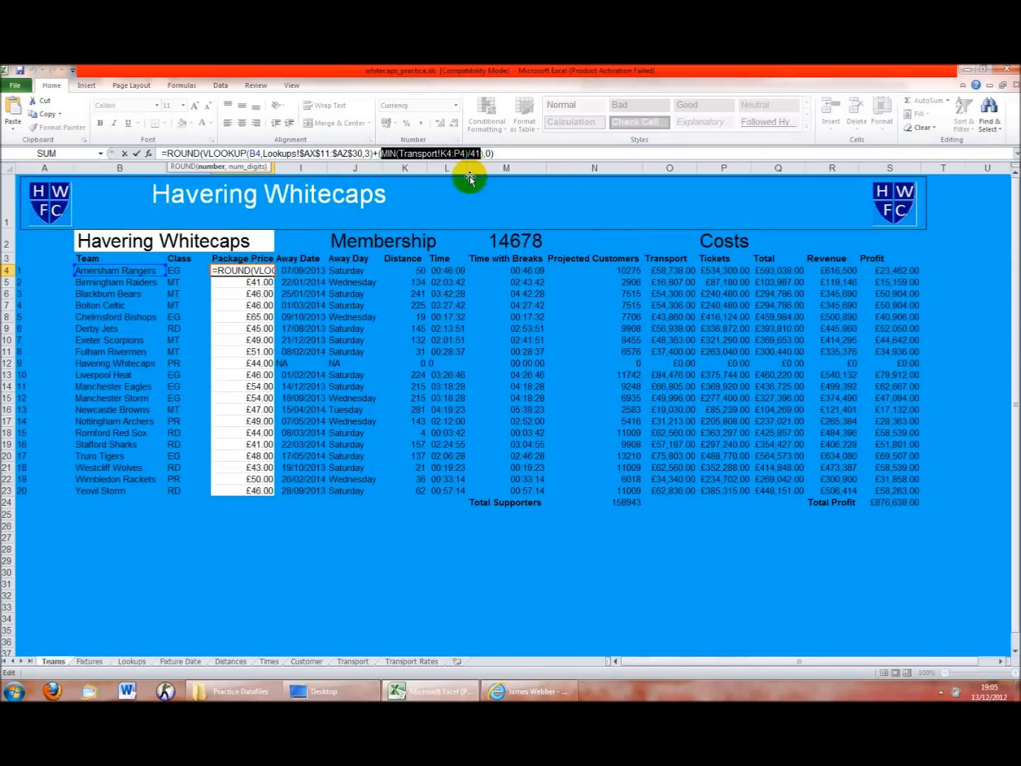
key(Delete)
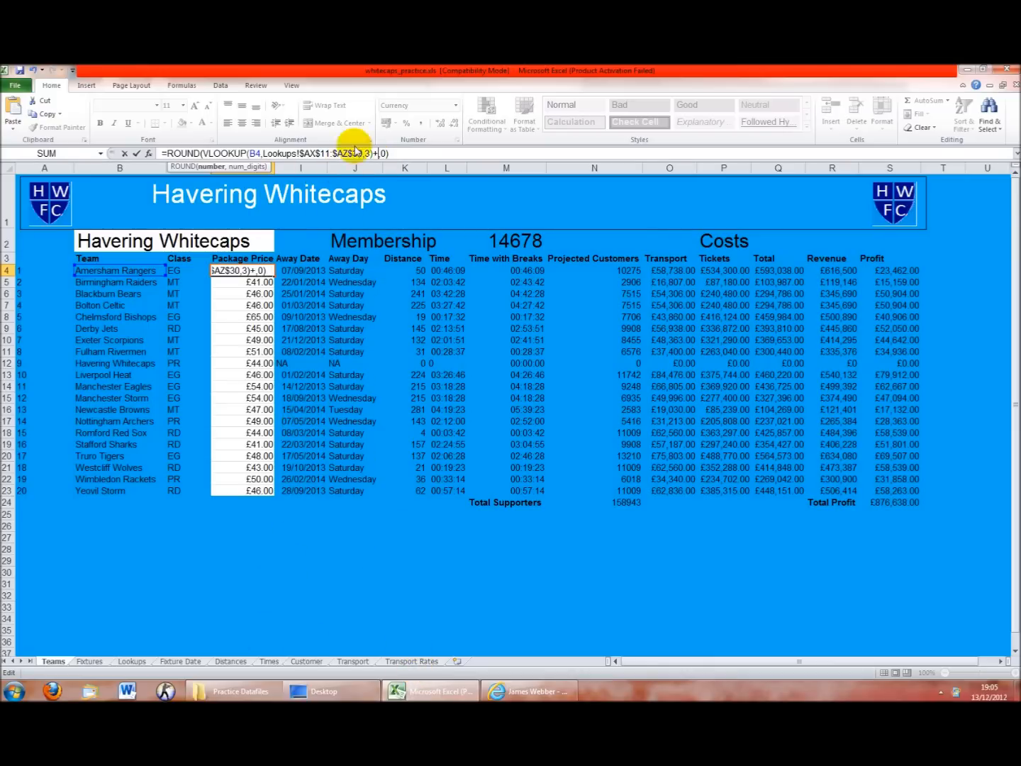
text(()
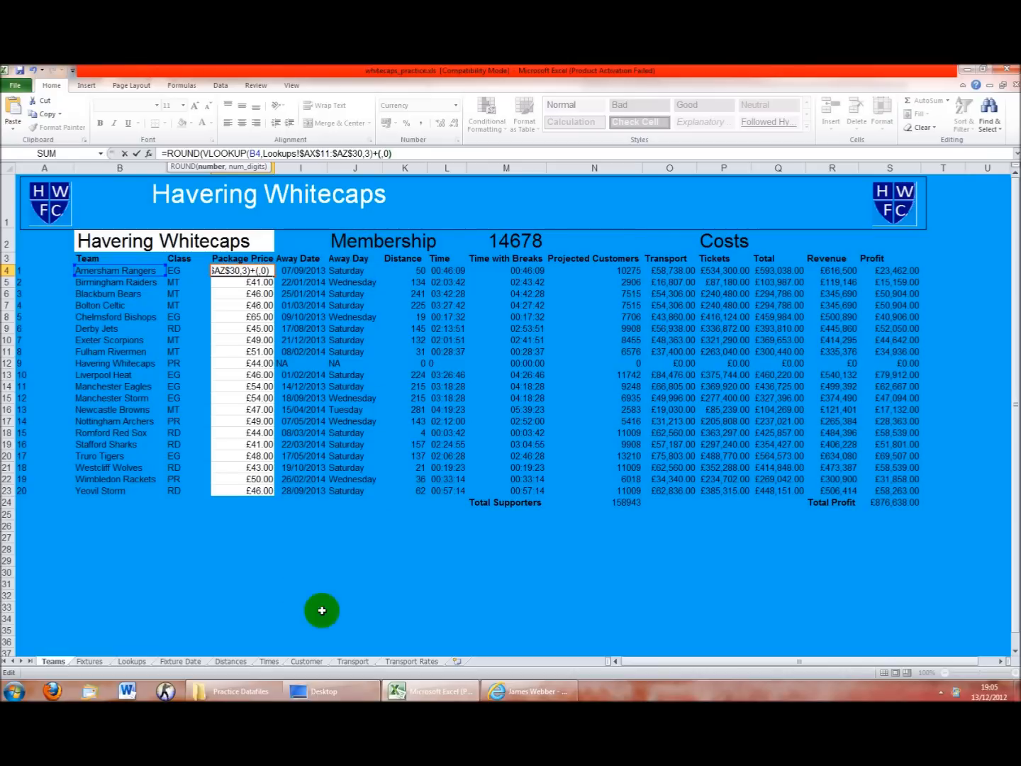
click(372, 663)
drag(661, 665, 768, 675)
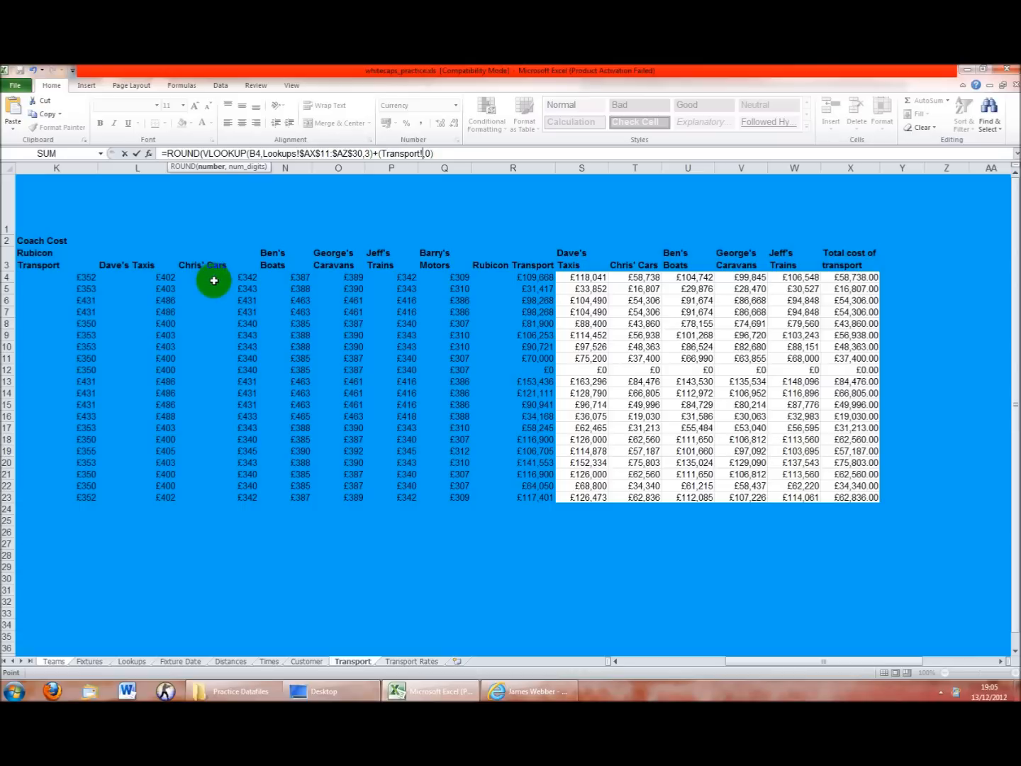
text(/)
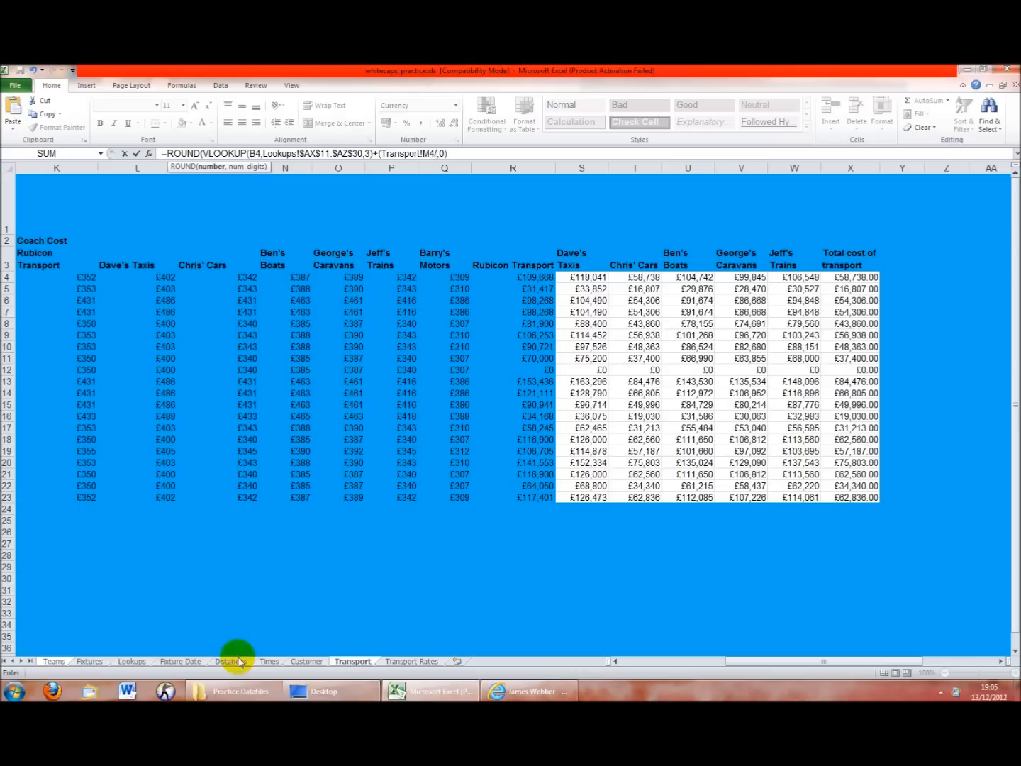
click(438, 661)
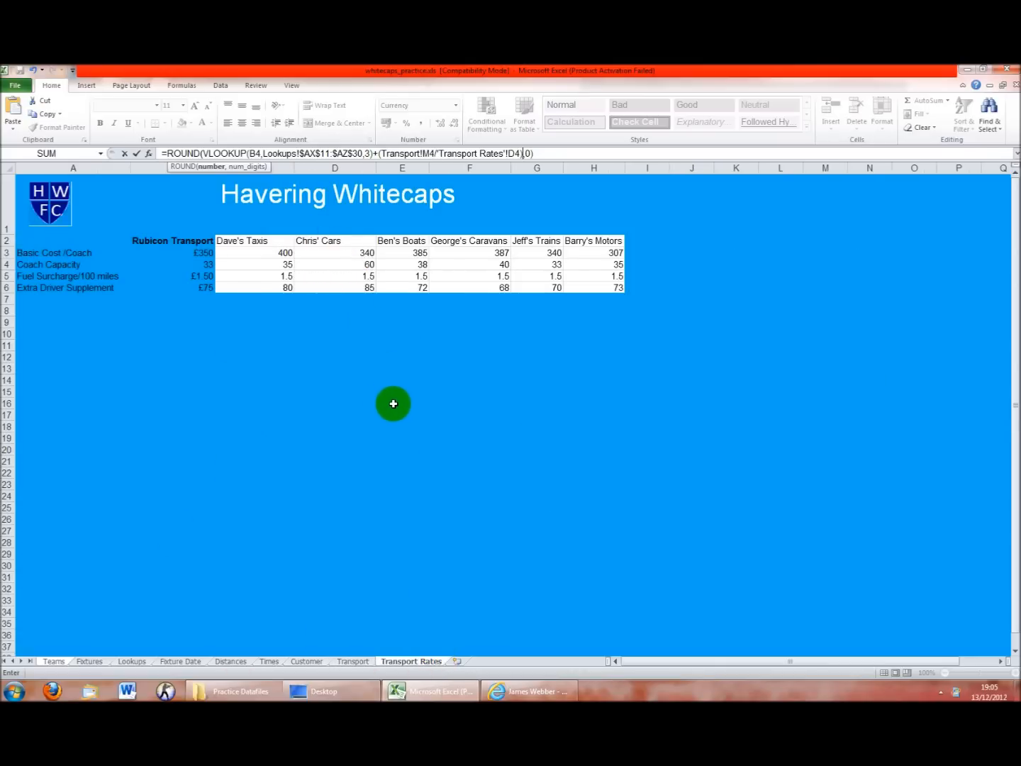
key(Return)
click(264, 272)
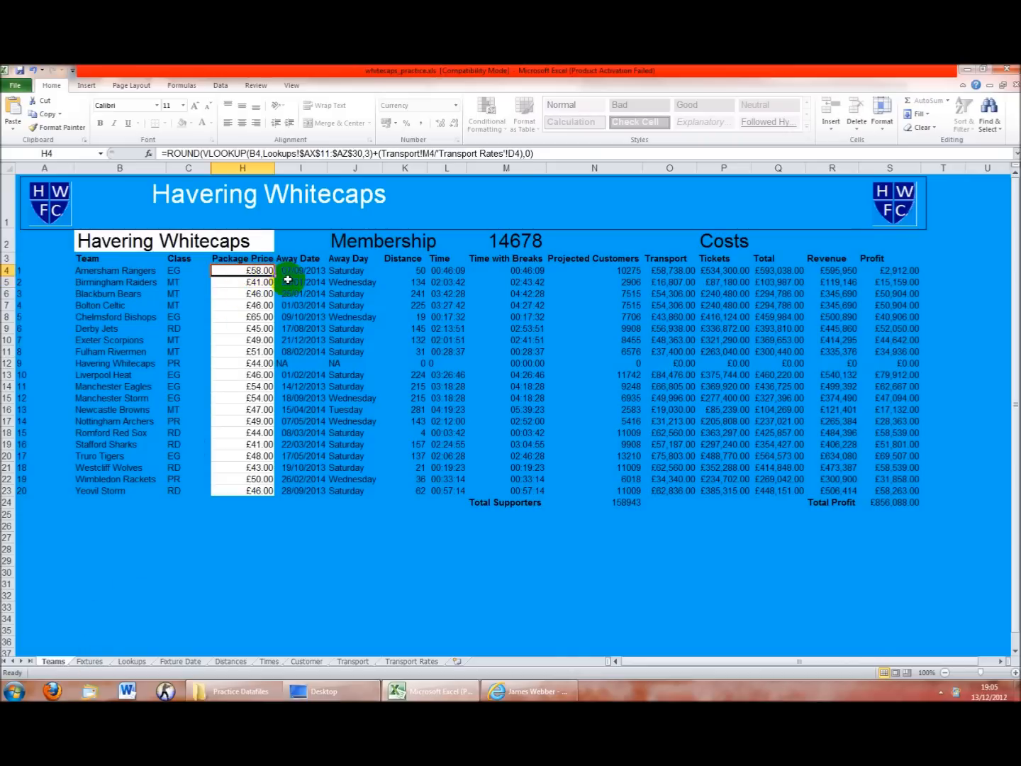
Fill H4's Package Price down to row 23, then edit H4's formula around the M4 reference
drag(276, 276, 275, 494)
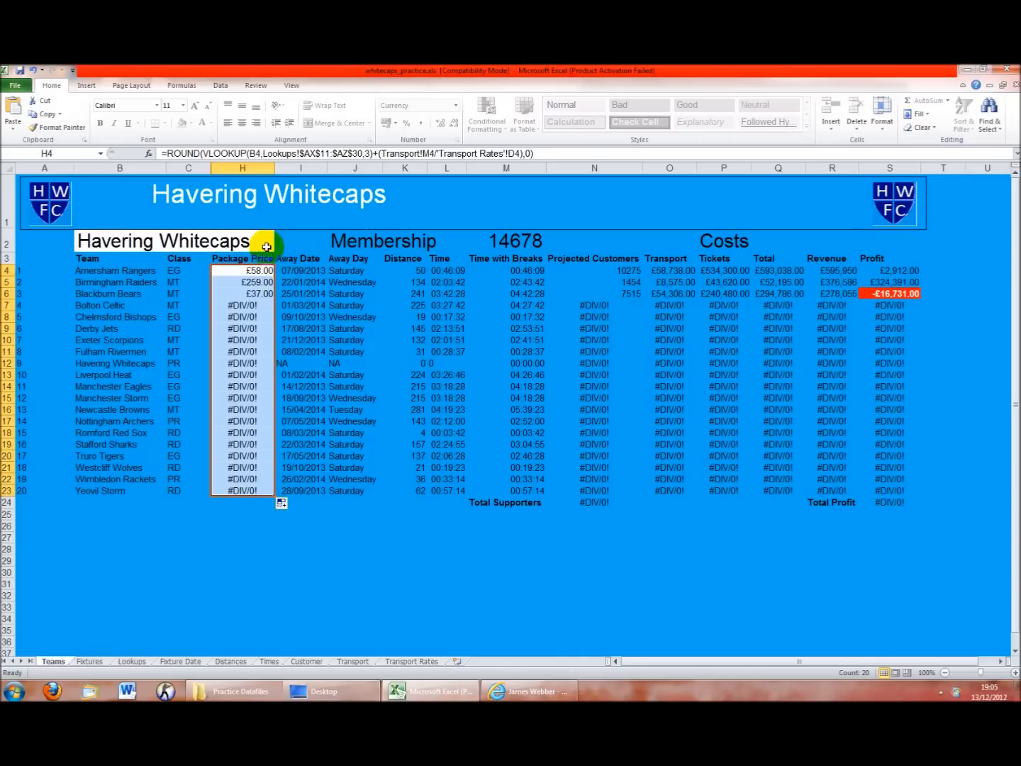
click(258, 271)
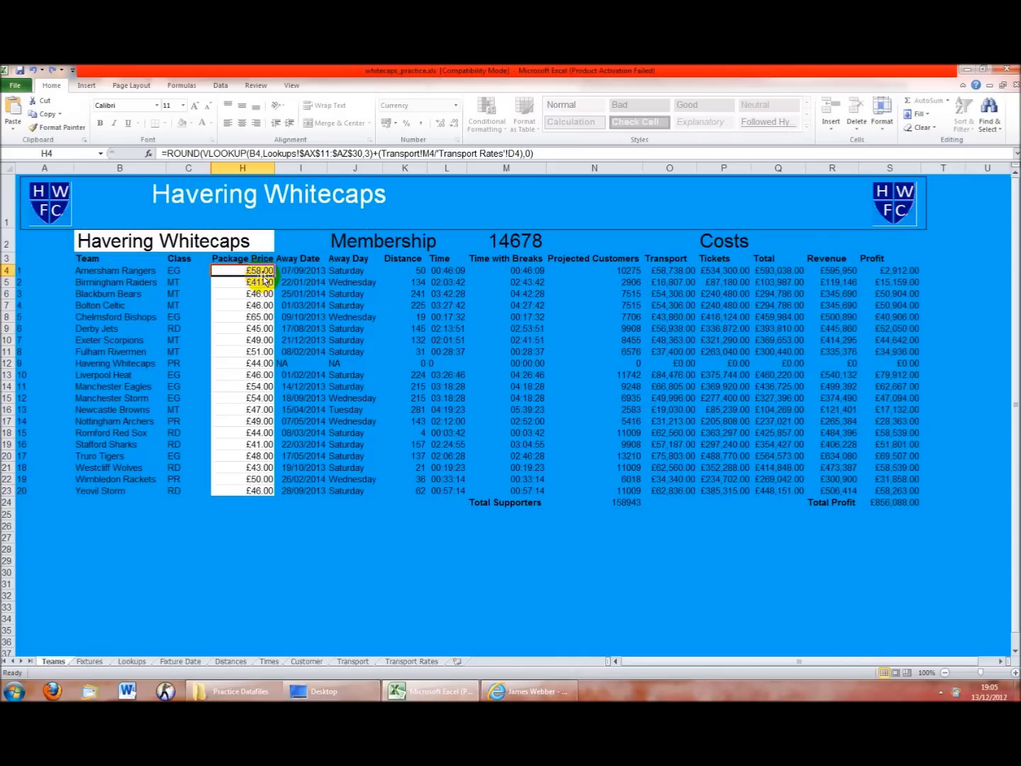
click(422, 157)
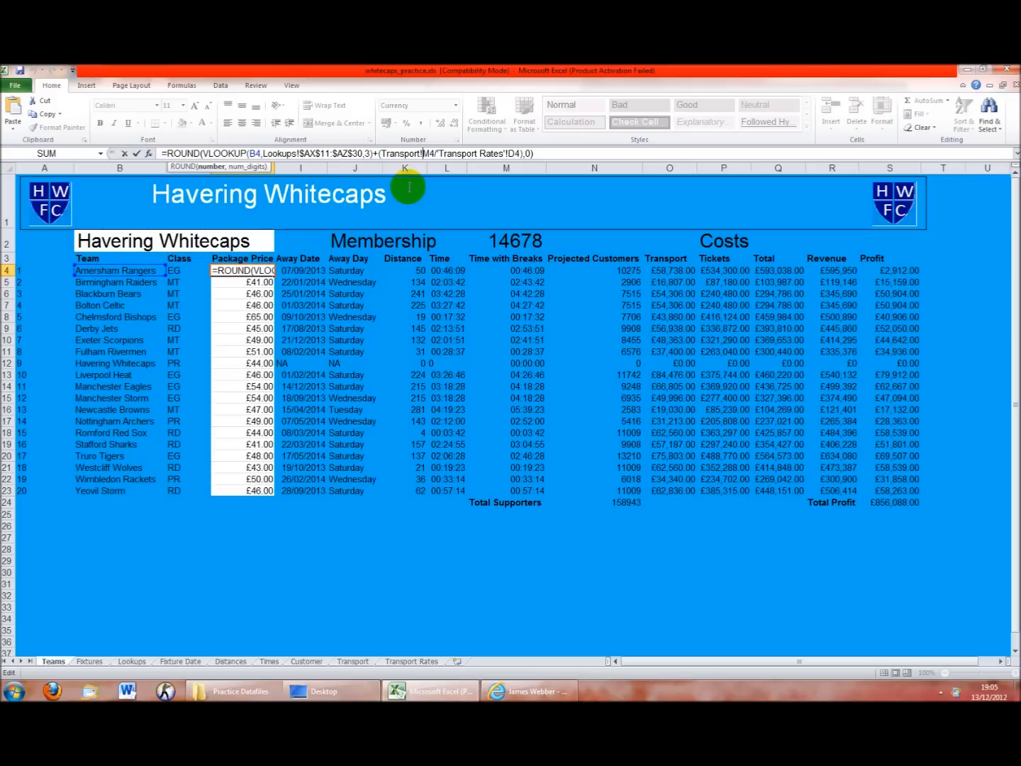
text($)
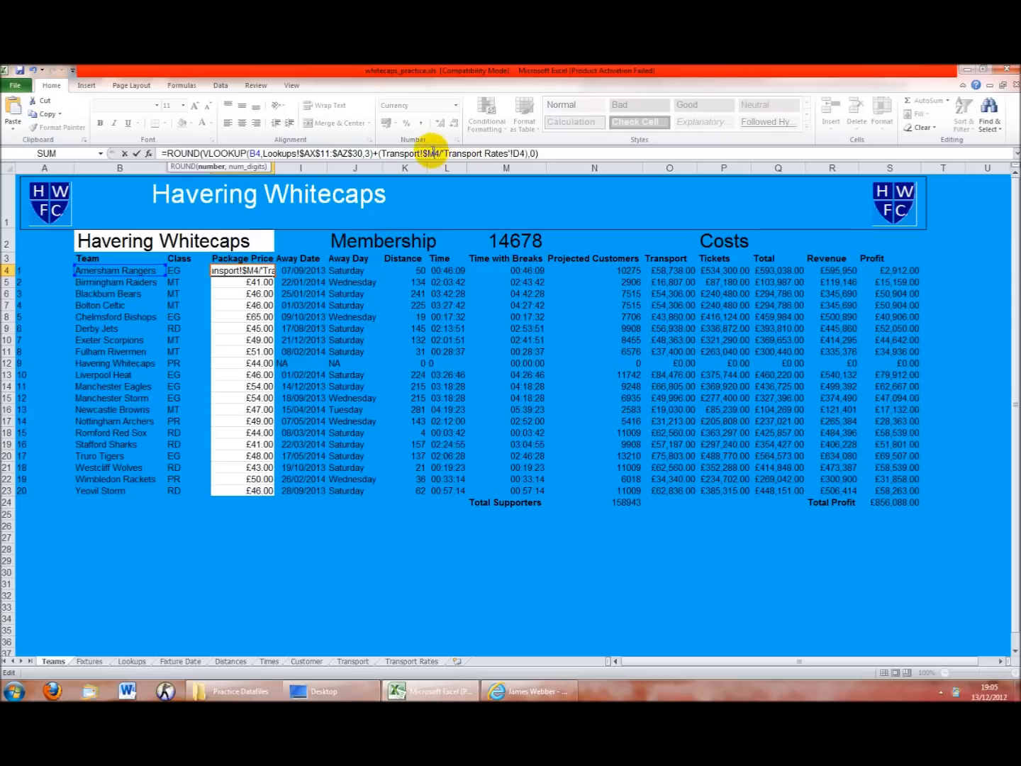
key(BackSpace)
click(259, 282)
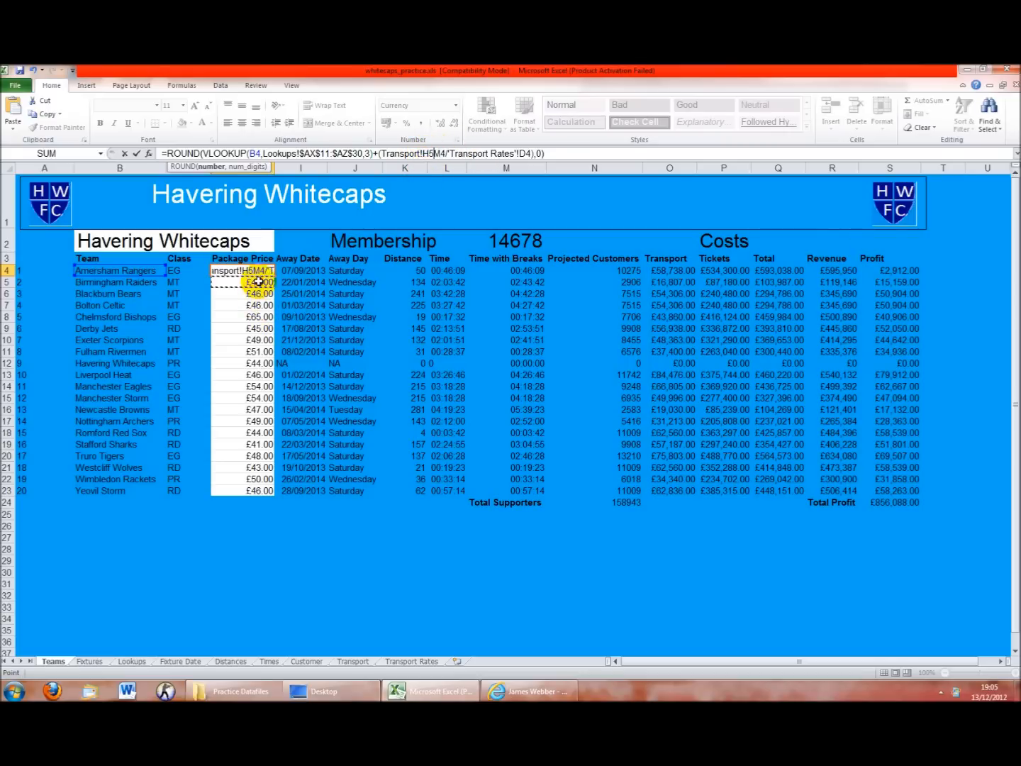
key(Return)
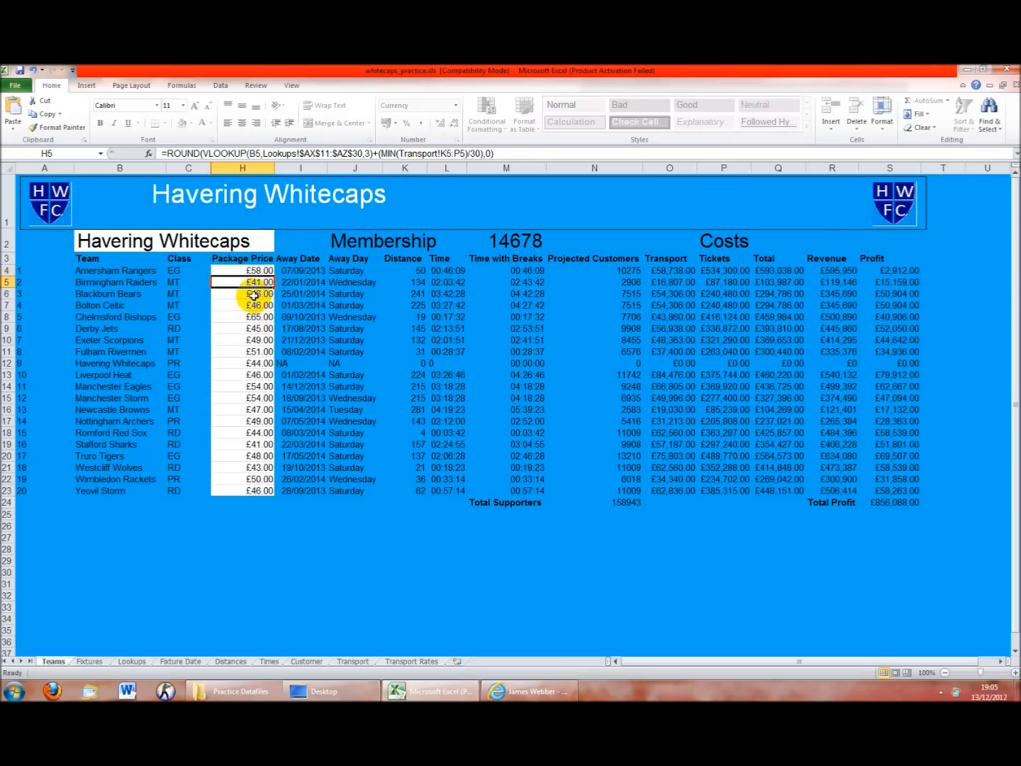
Refill the Package Price formula from H4 down to H23 and inspect H5's formula
drag(250, 293, 250, 284)
click(254, 271)
click(251, 282)
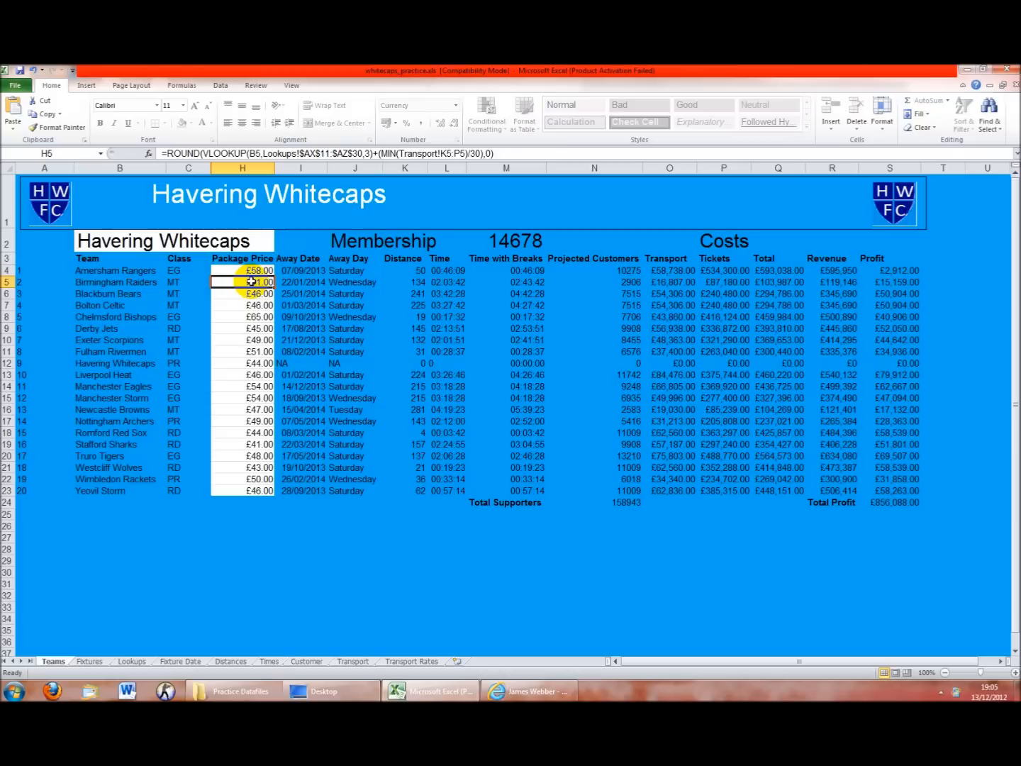
key(Up)
drag(277, 275, 276, 493)
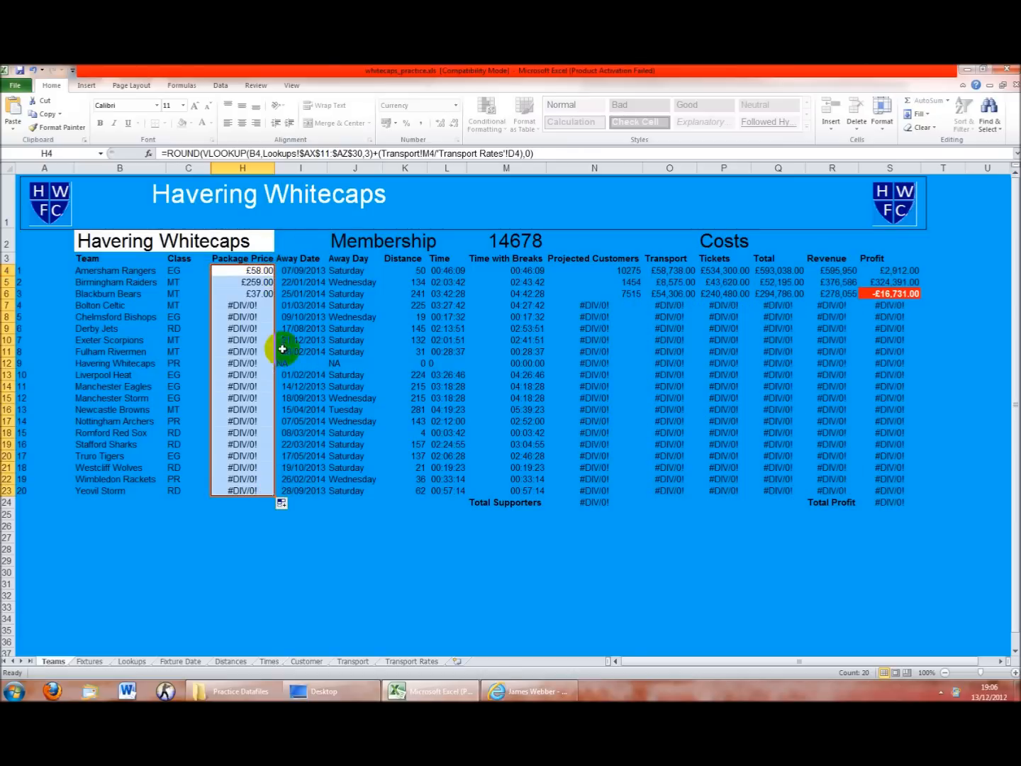
click(261, 282)
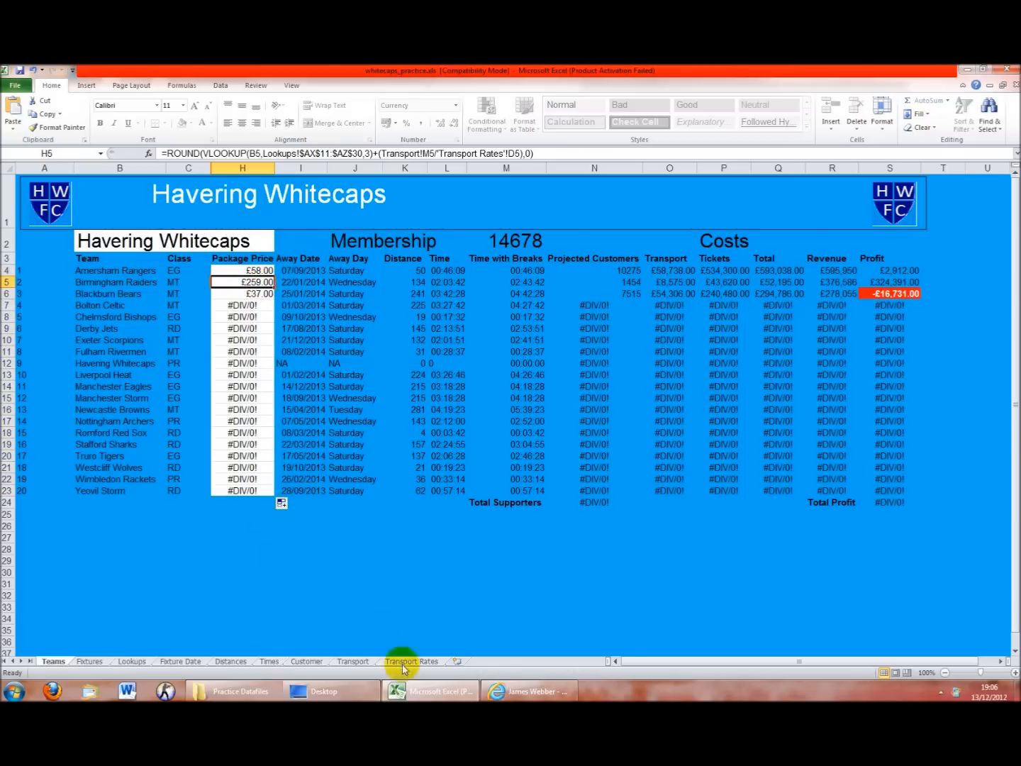
double_click(264, 281)
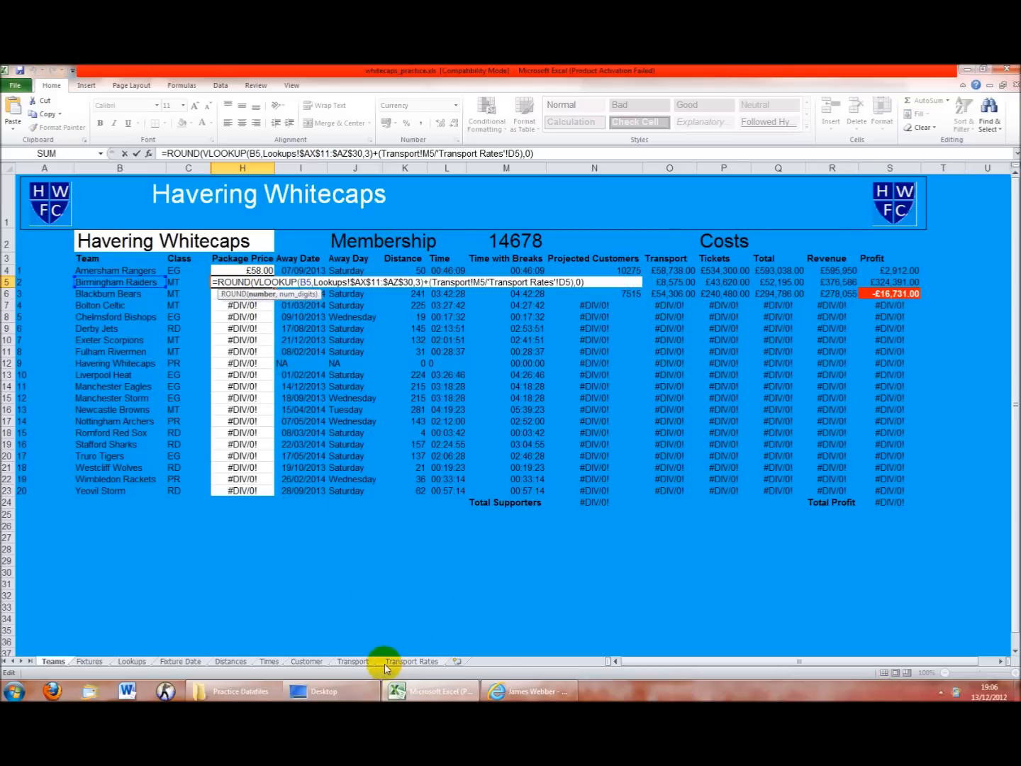
Try inserting a Transport sheet range into H4's formula, then undo the broken edit with Ctrl+Z
click(353, 660)
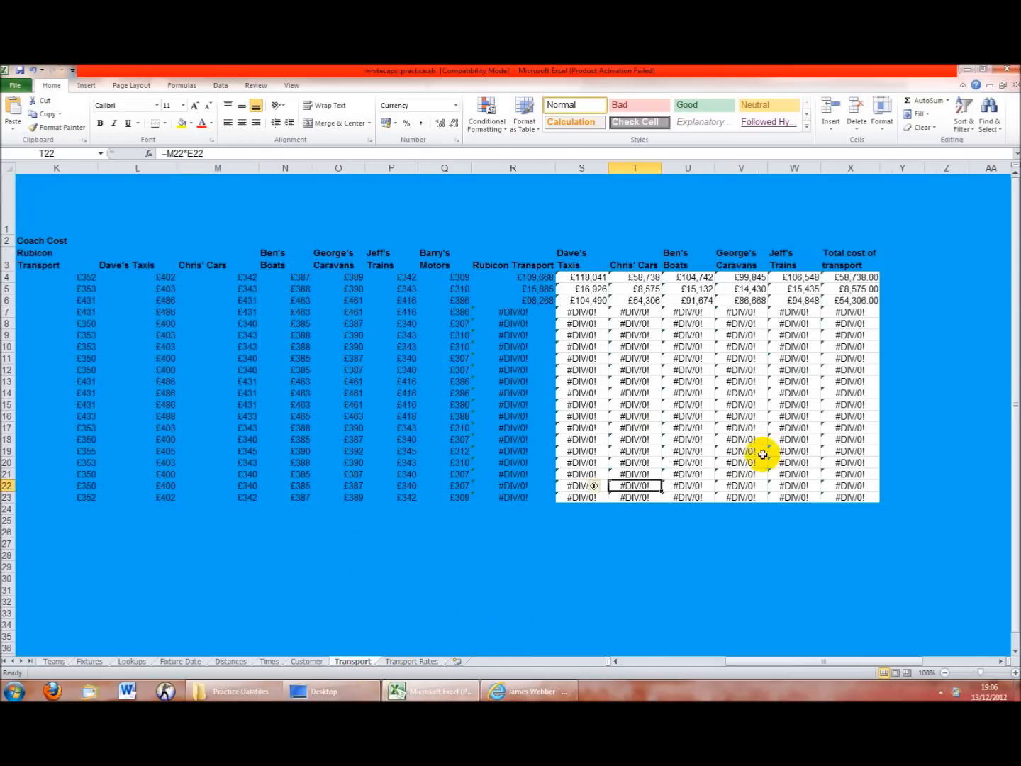
click(45, 661)
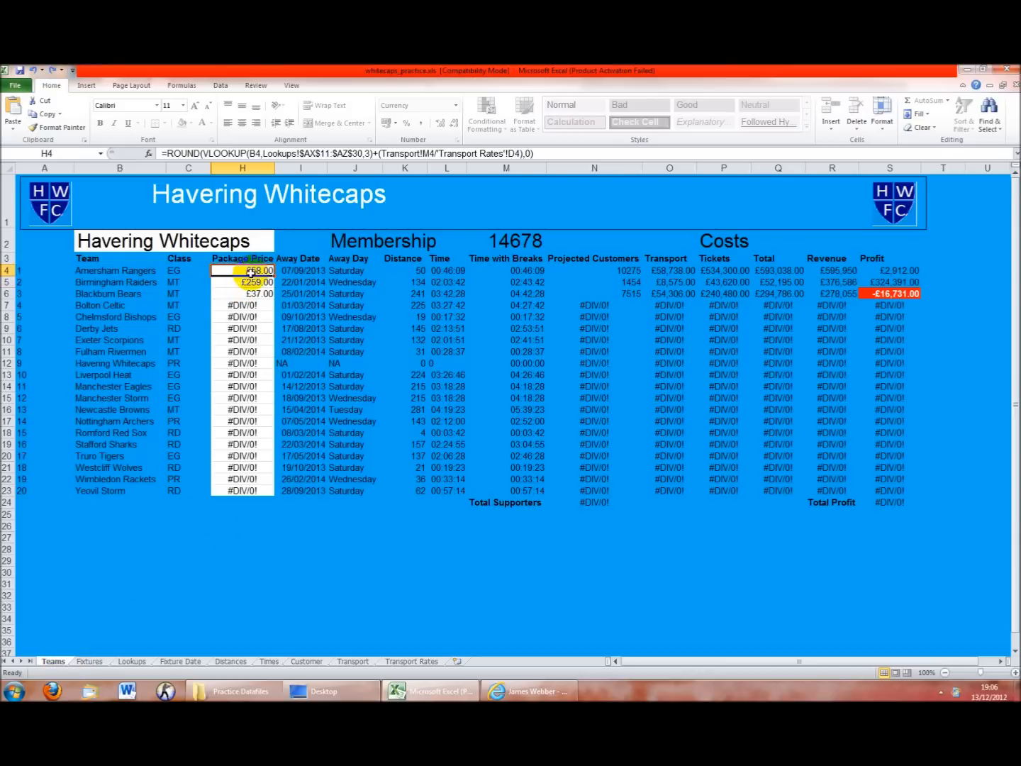
click(479, 153)
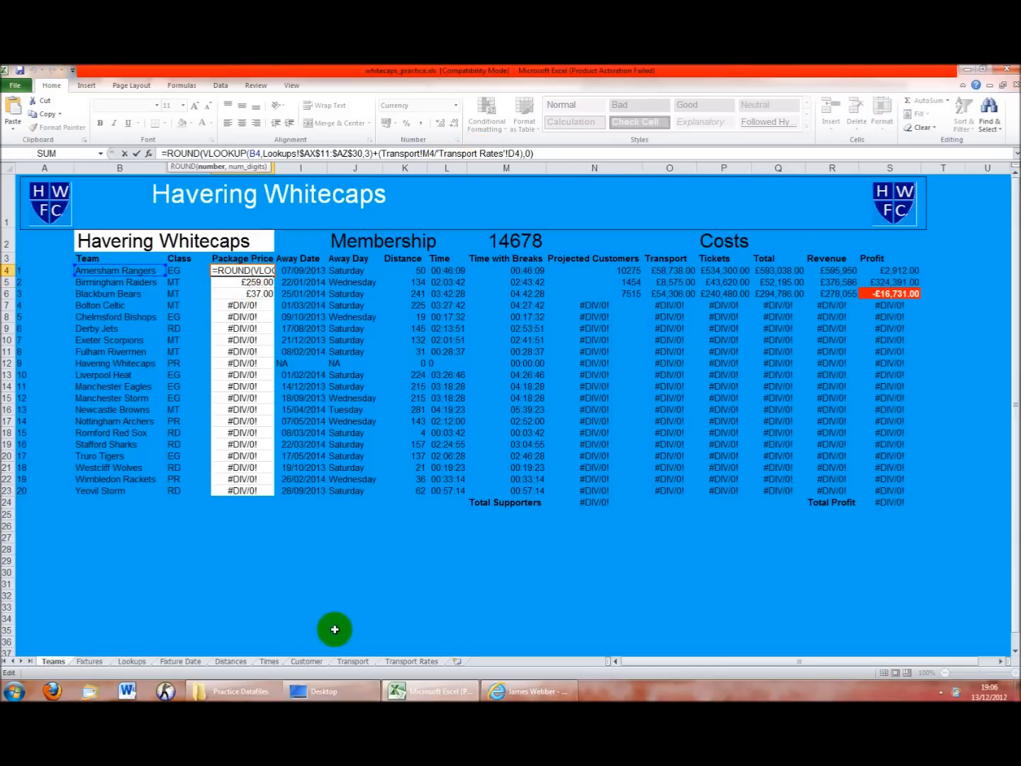
click(352, 661)
drag(547, 336, 309, 348)
key(Return)
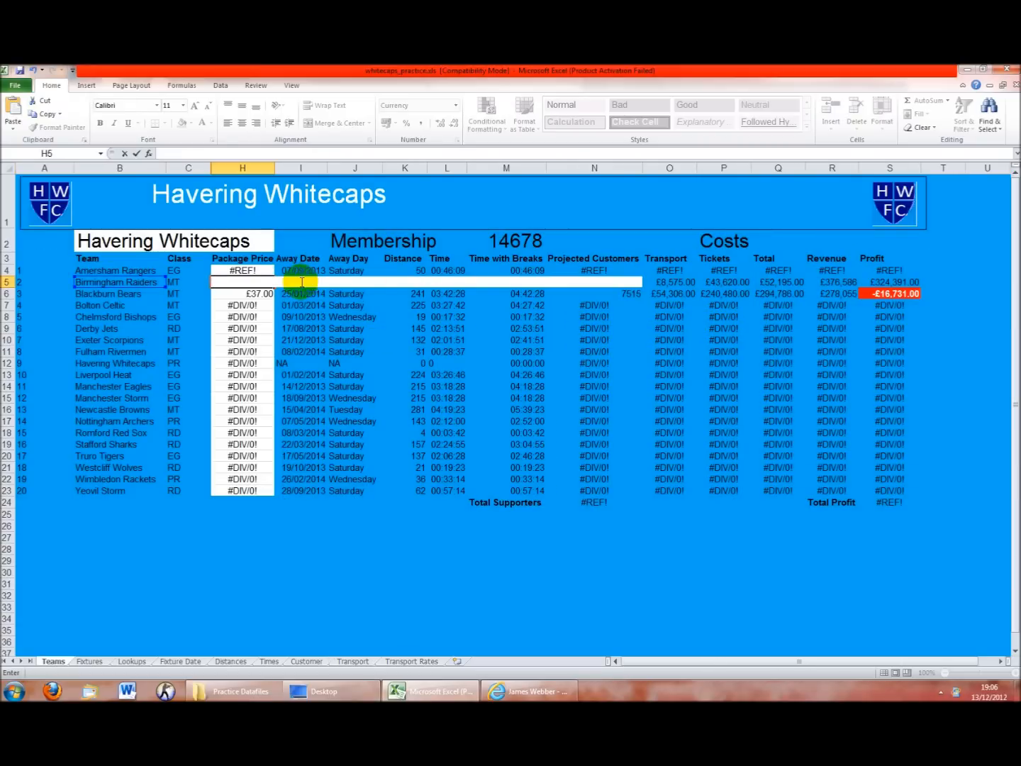
click(299, 354)
key(ctrl+z)
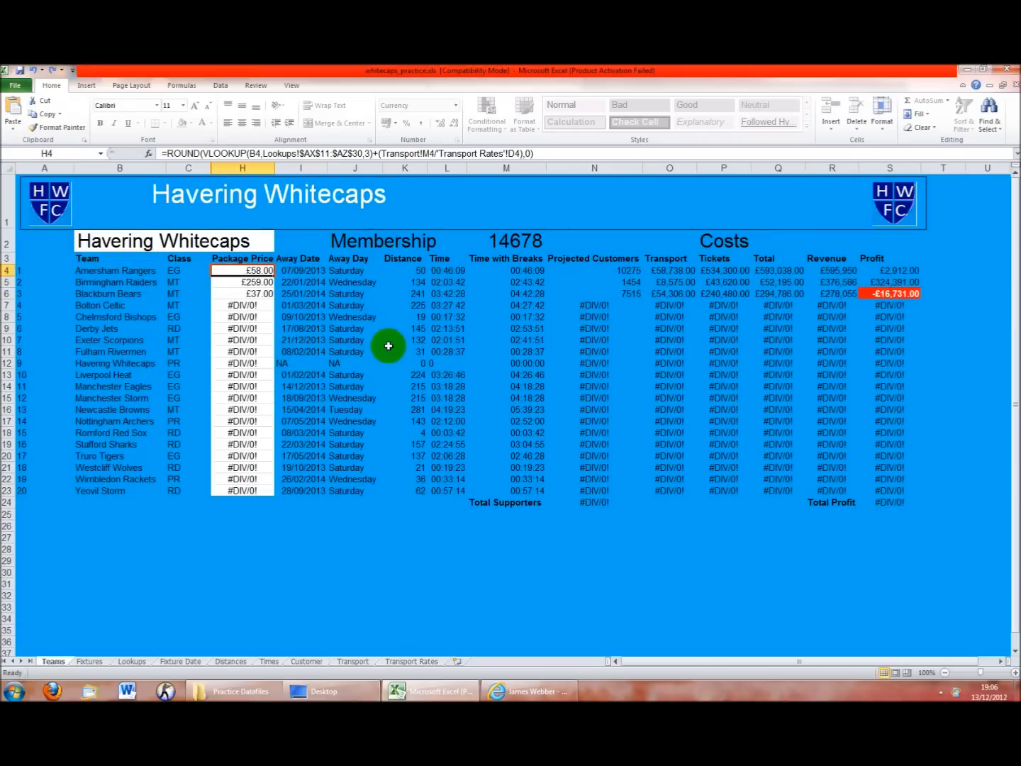
Check the figures on the Transport and Transport Rates sheets, then return to Teams
click(354, 662)
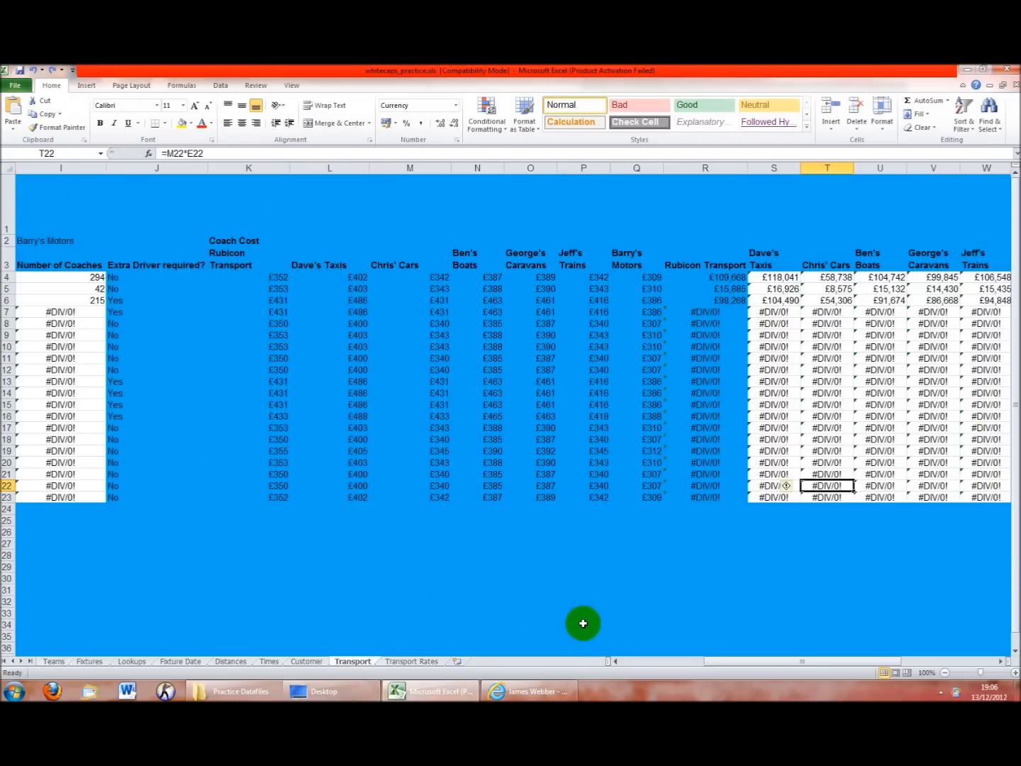
click(58, 661)
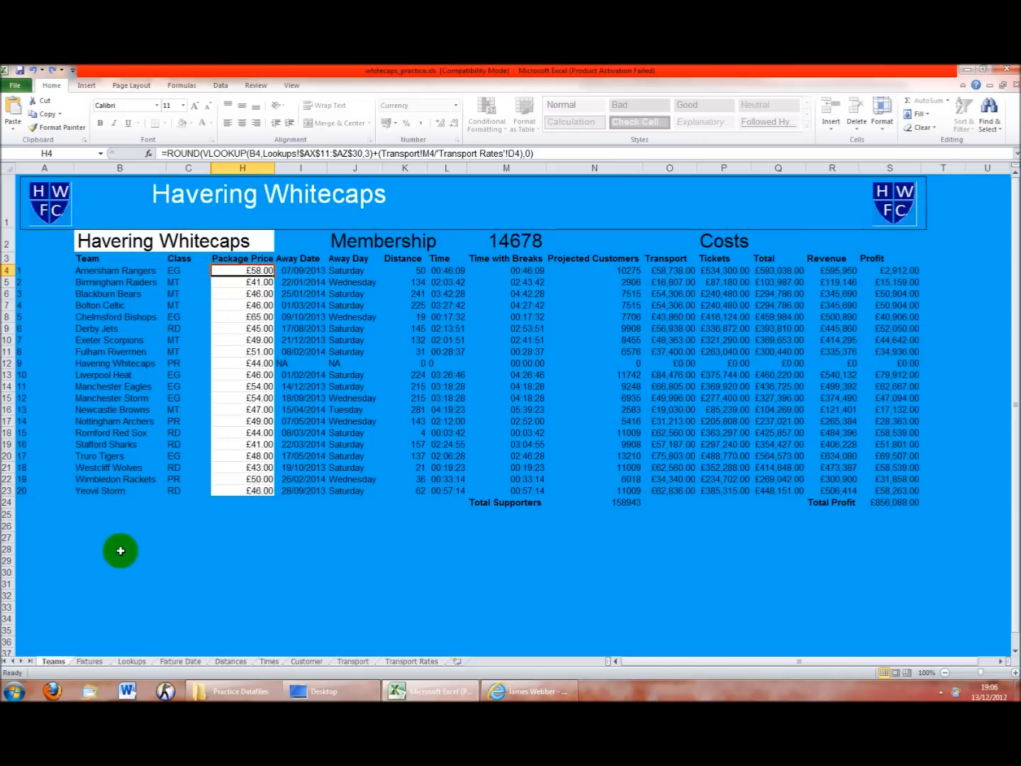
click(353, 661)
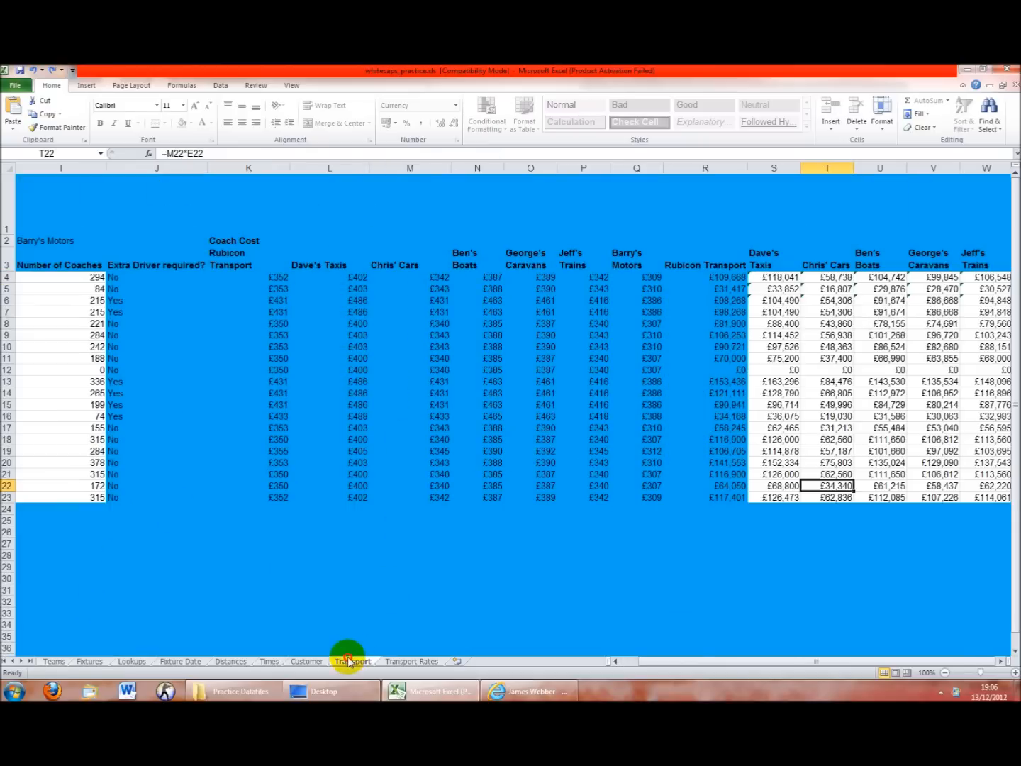
click(688, 660)
drag(695, 663, 776, 673)
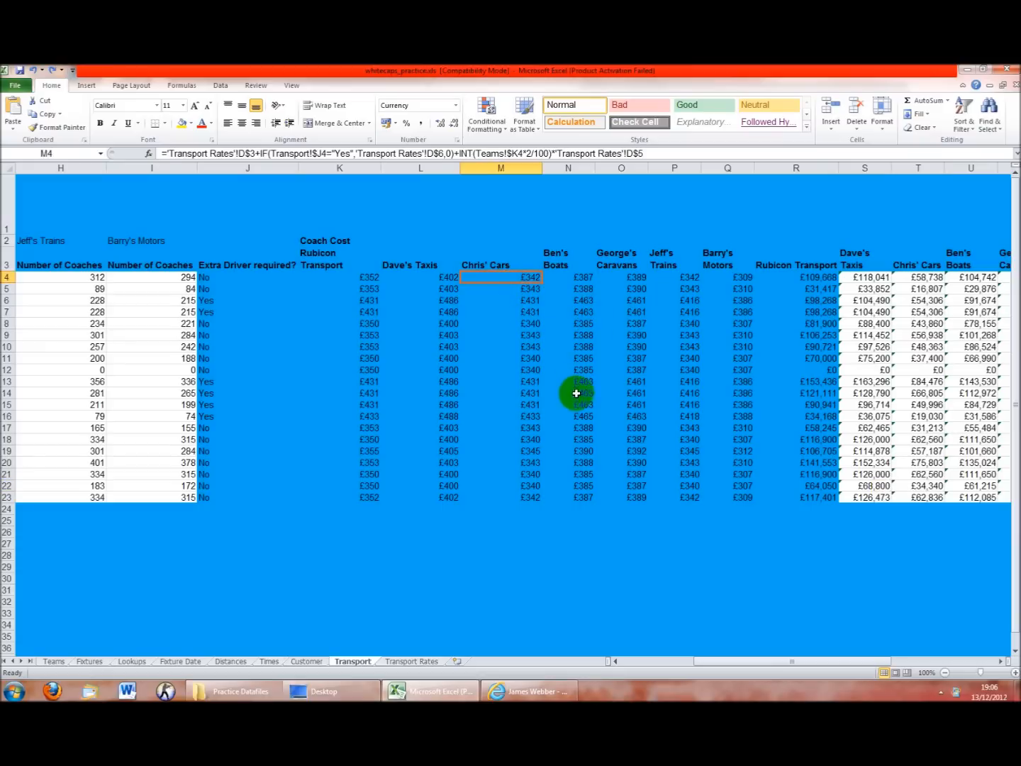
click(413, 661)
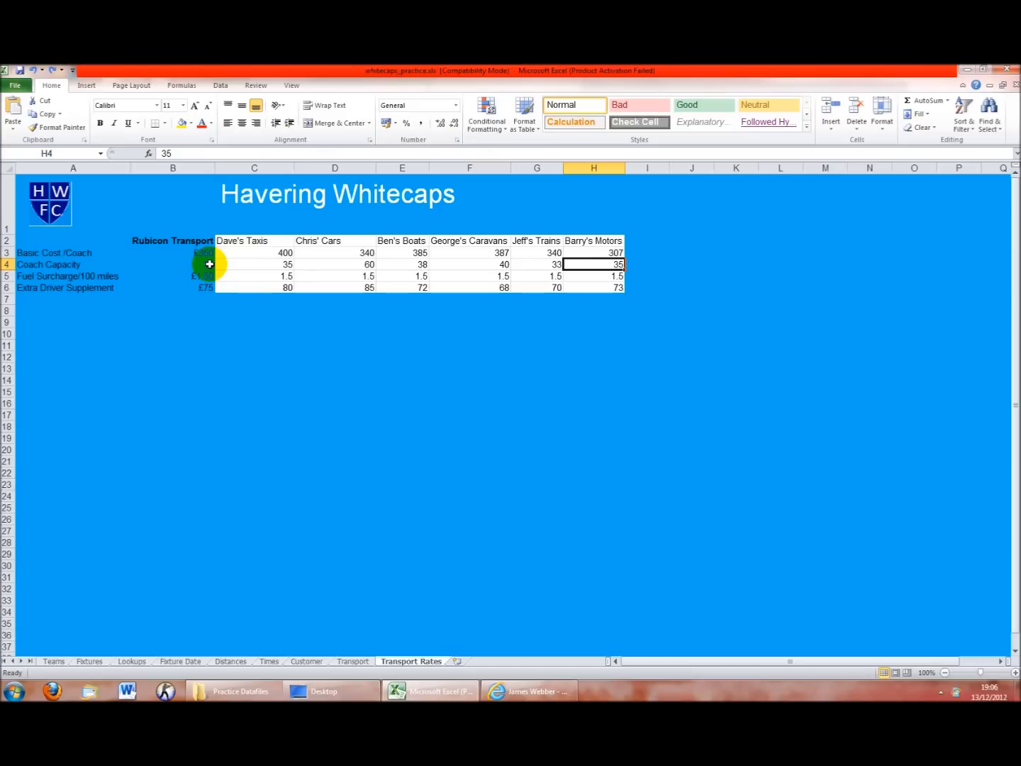
click(51, 661)
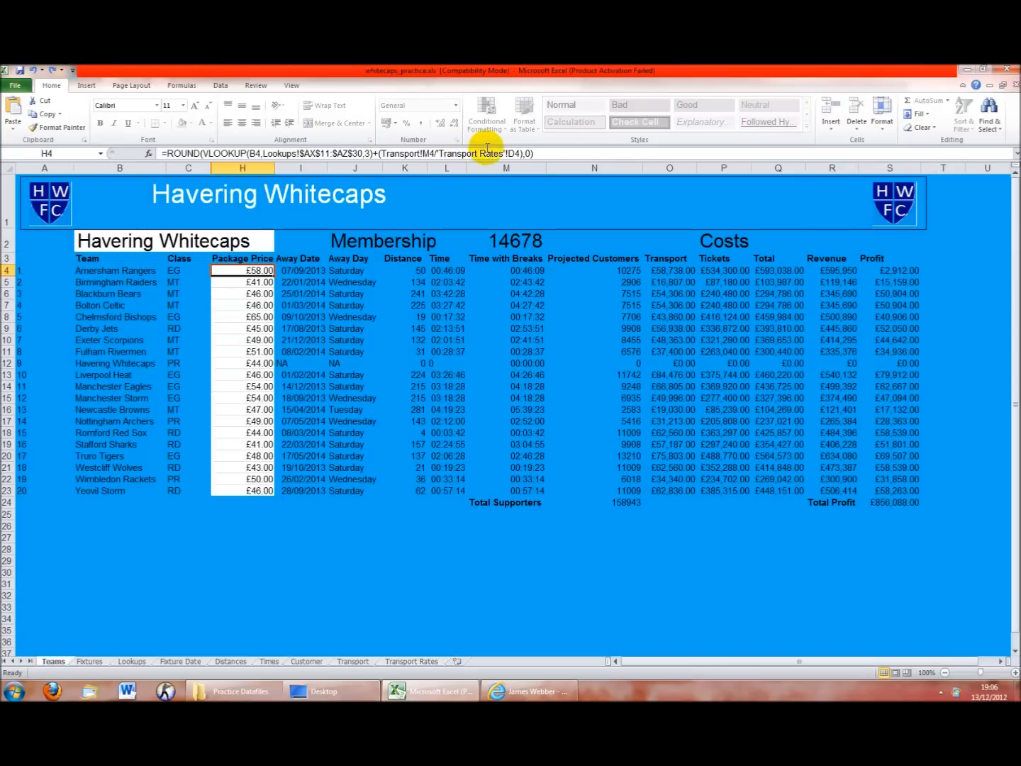
Lock H4's divisor to 'Transport Rates'!$D$4 and fill the formula down to H23
click(509, 153)
text($D)
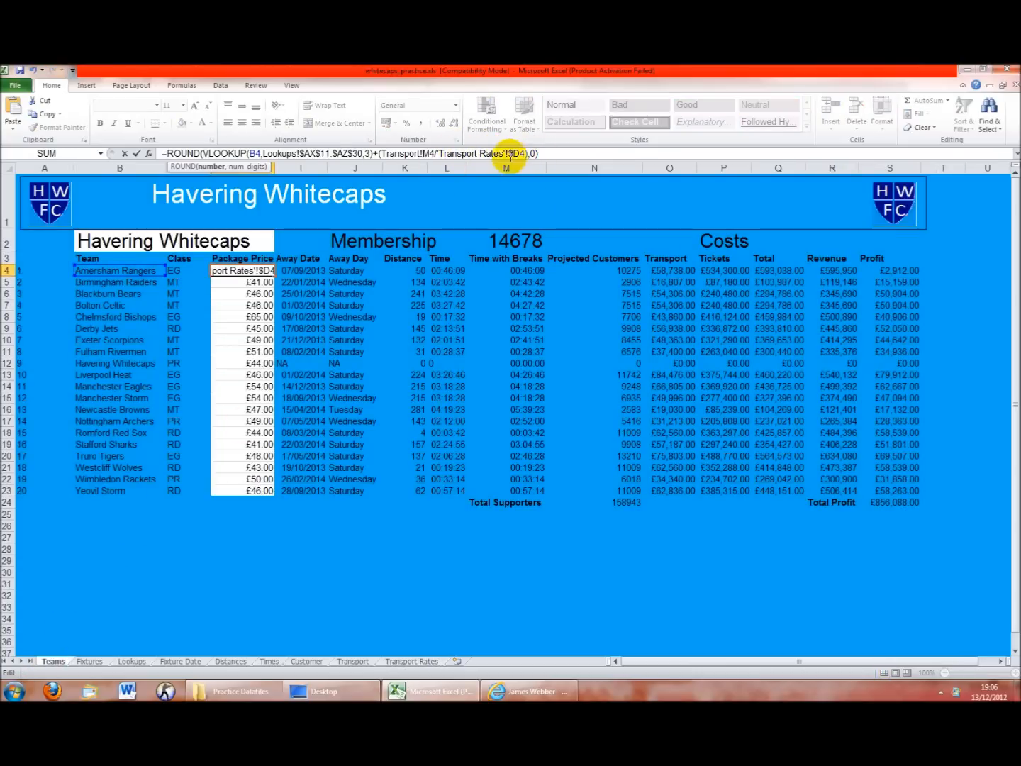
text($)
key(Return)
click(263, 271)
drag(274, 278, 272, 495)
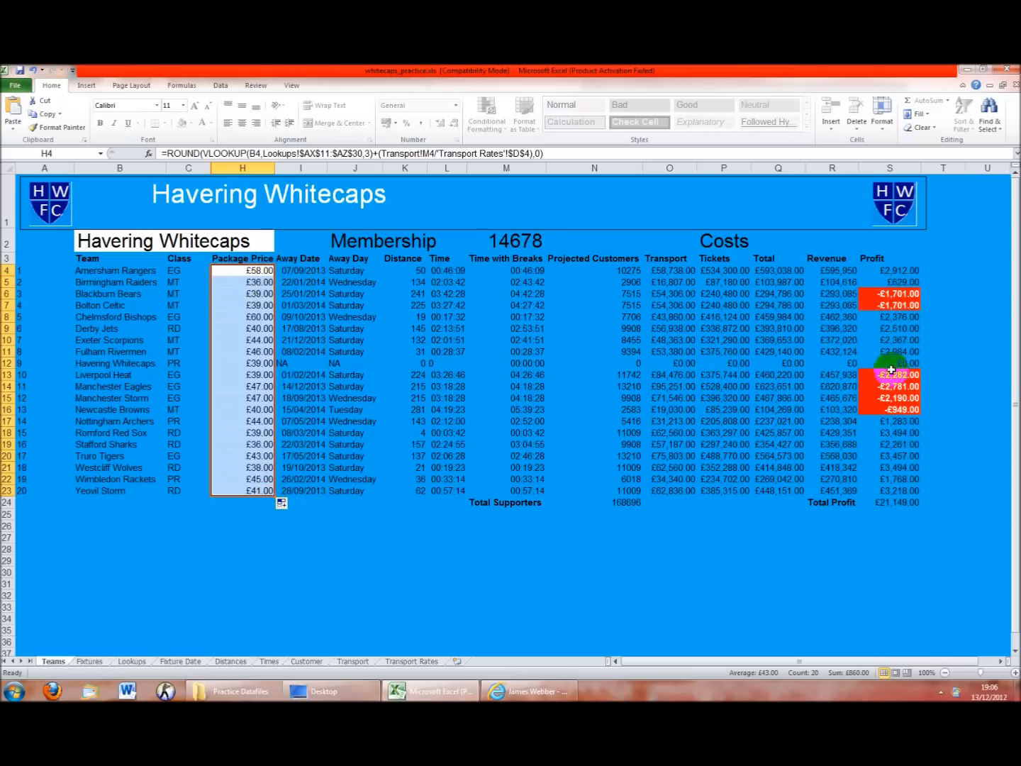
Check the filled formulas against the Transport Rates coach capacities, including Havering Whitecaps' row
click(239, 294)
click(237, 317)
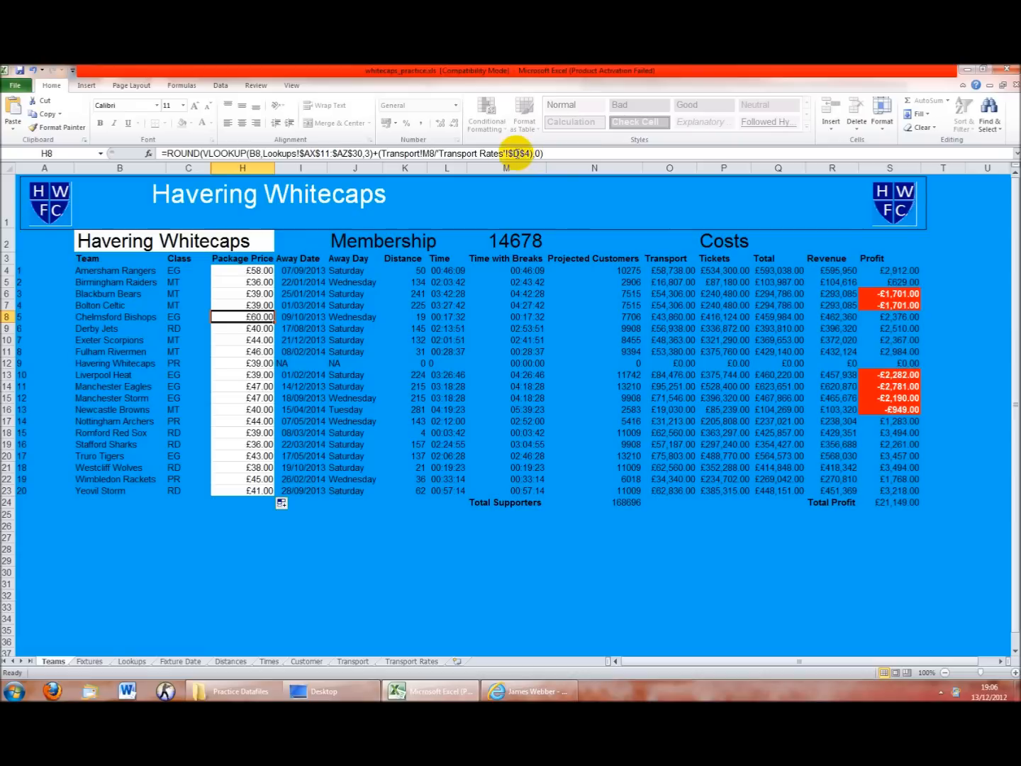
click(395, 662)
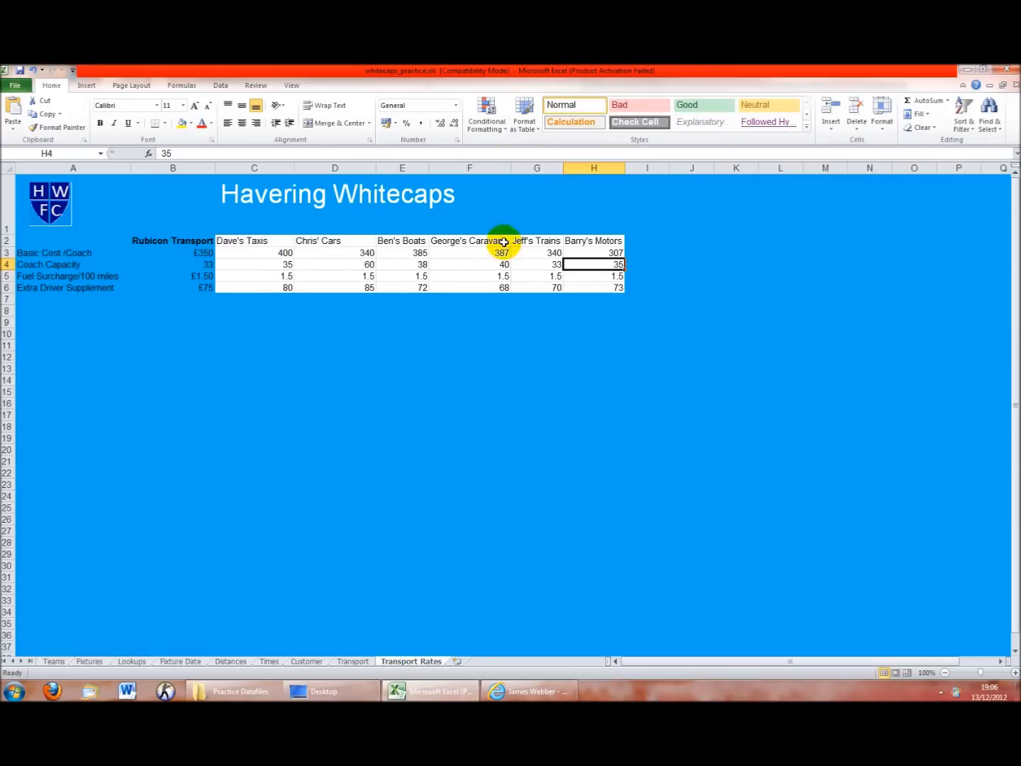
click(290, 263)
click(362, 264)
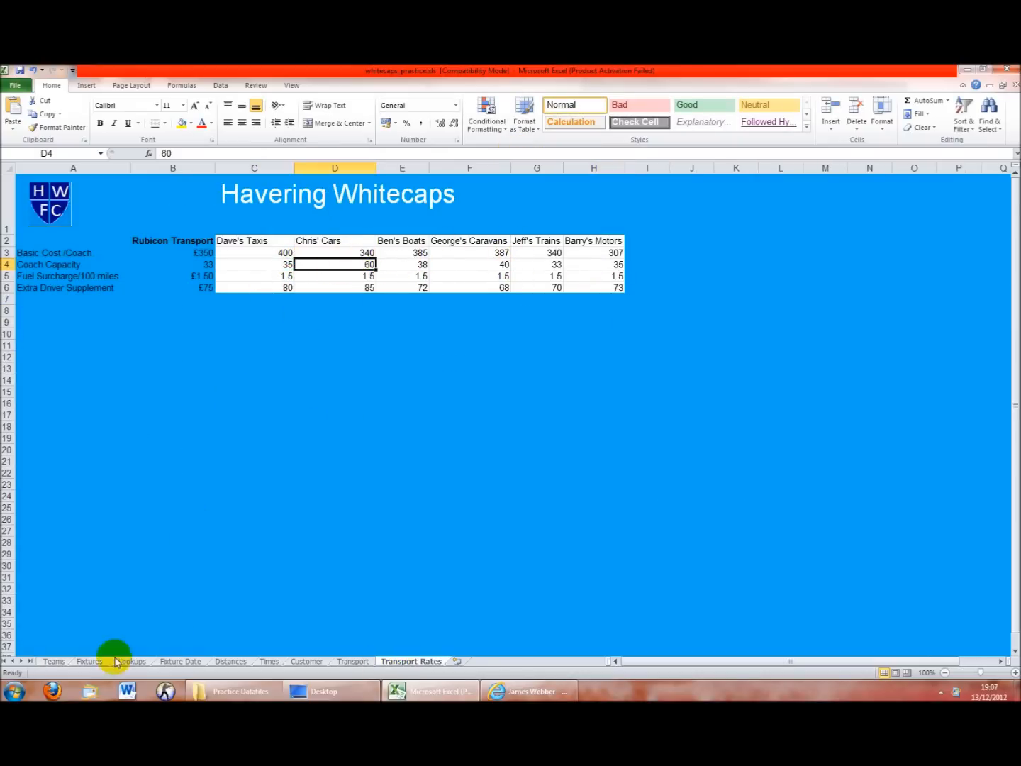
click(55, 660)
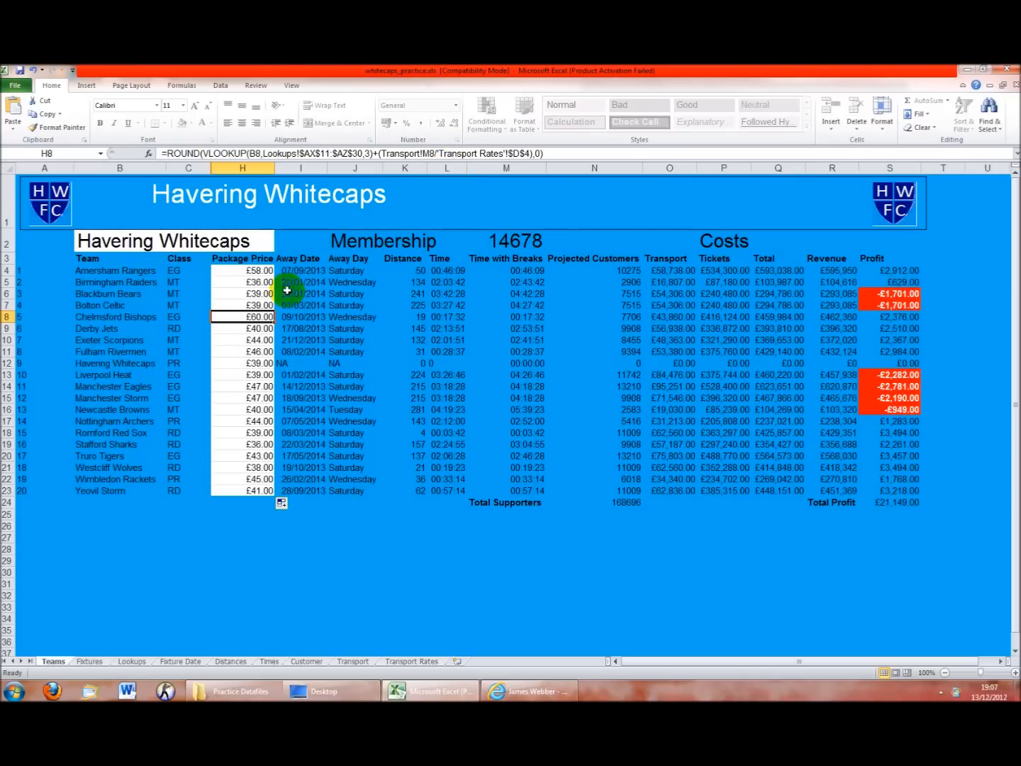
click(238, 364)
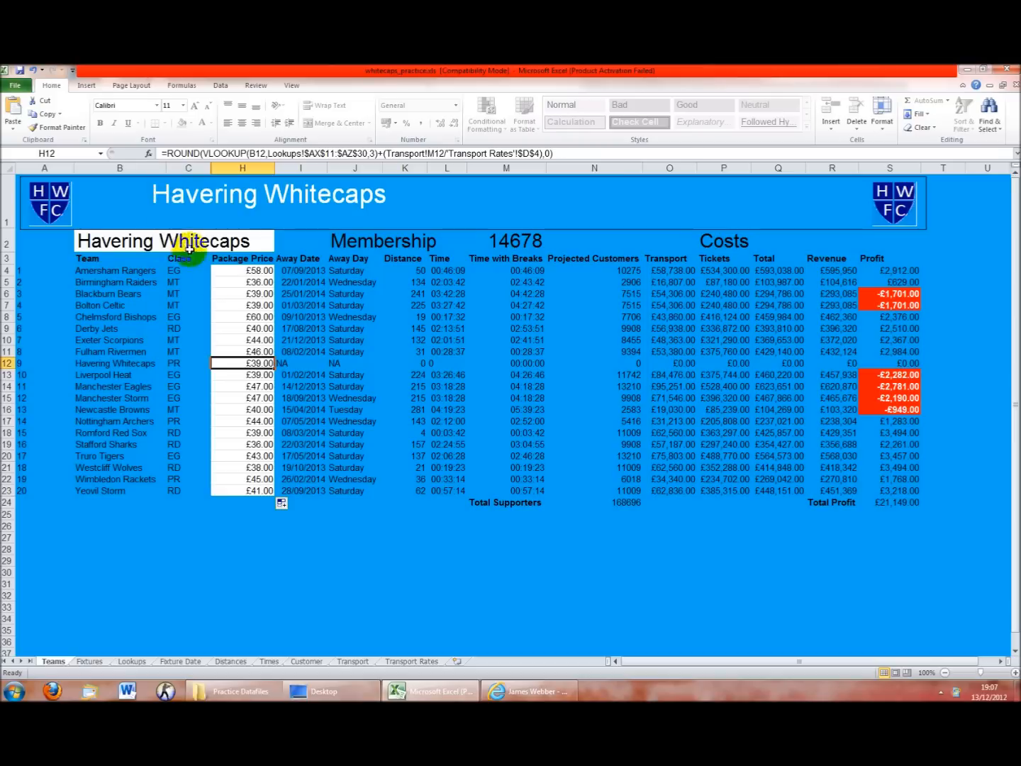
click(241, 270)
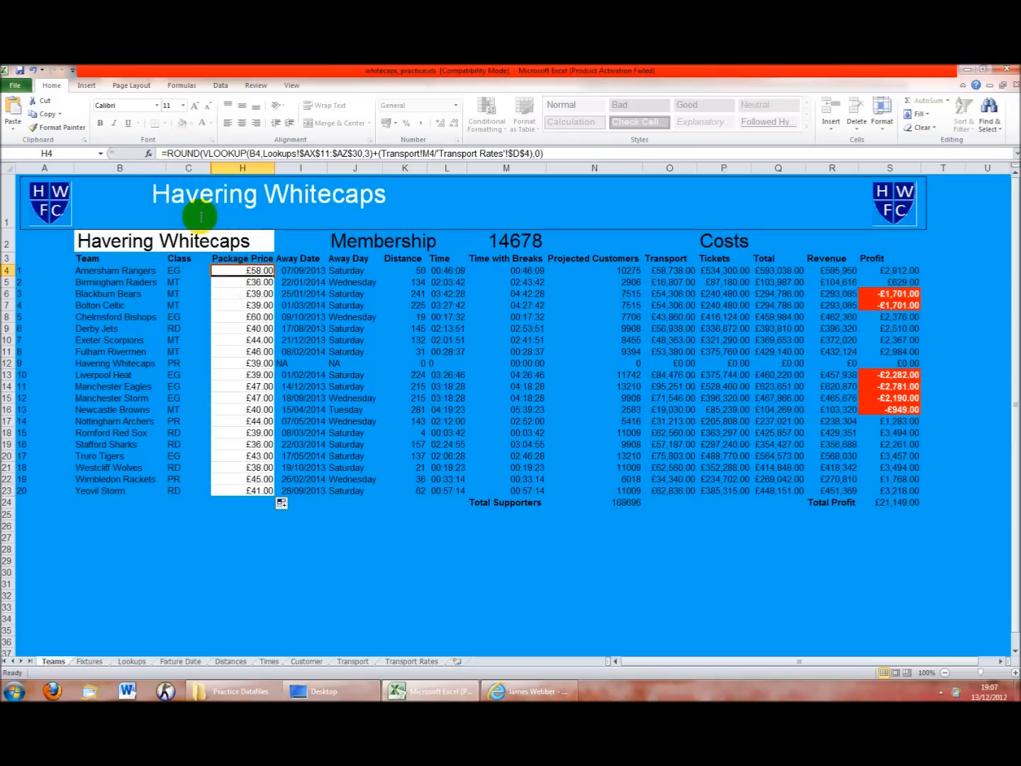
Wrap H4's formula as IF(B2=B4,0,…) so the home team's price becomes 0
click(162, 153)
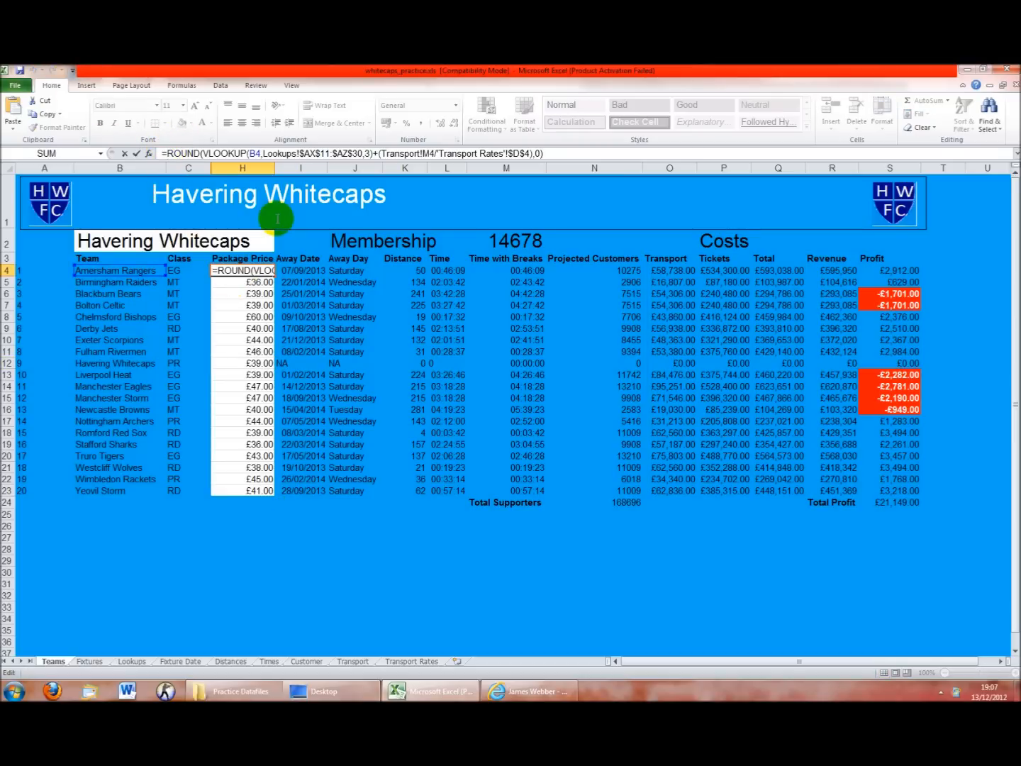
text(if()
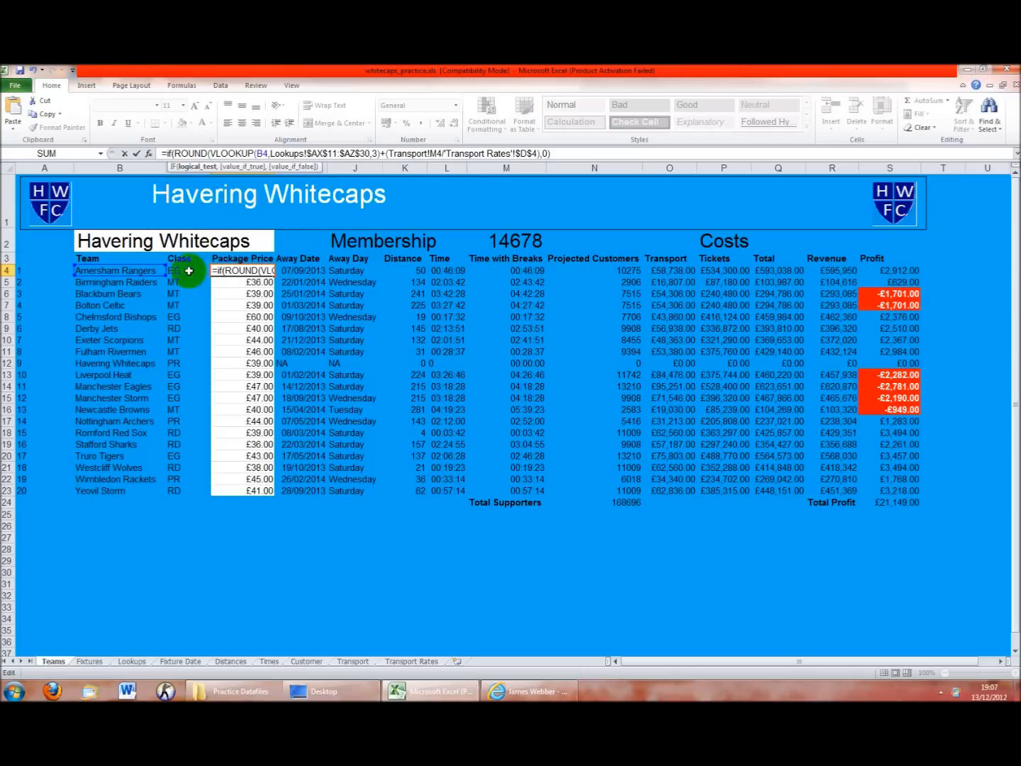
click(173, 242)
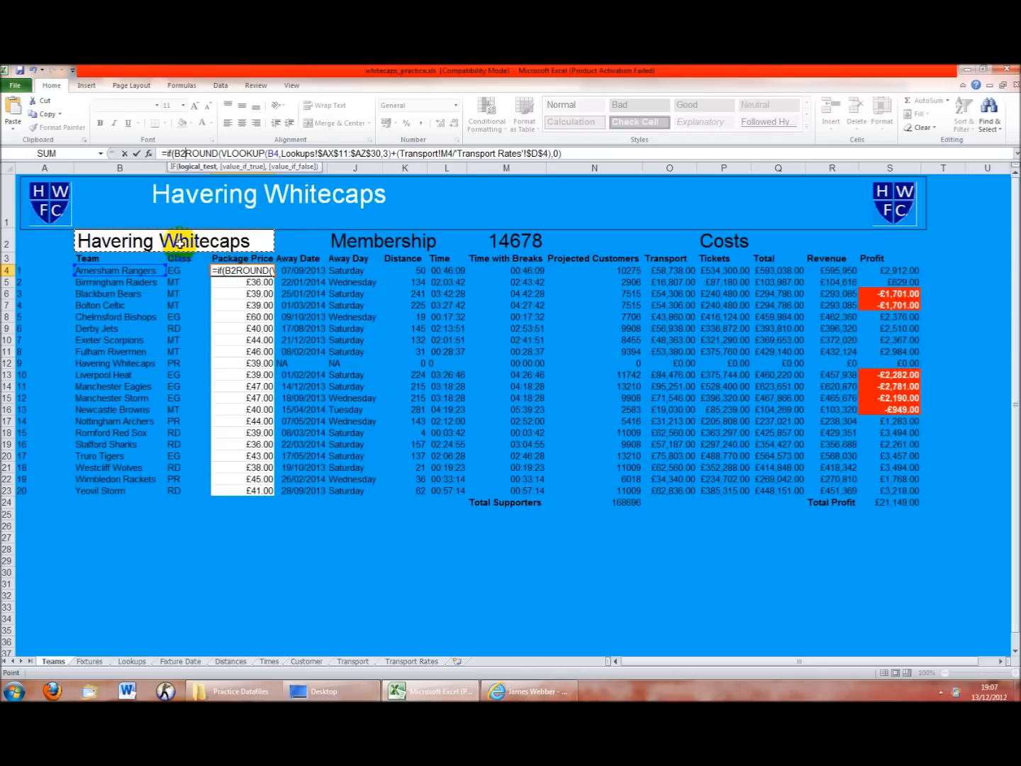
text(=)
click(125, 272)
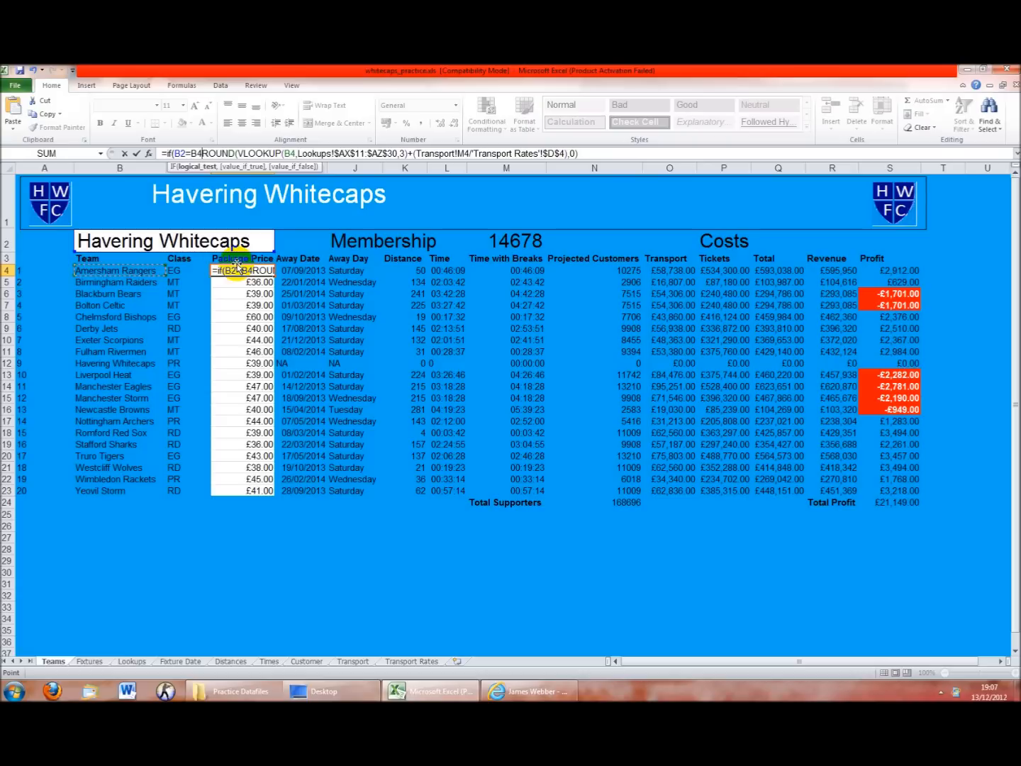
text(,0,)
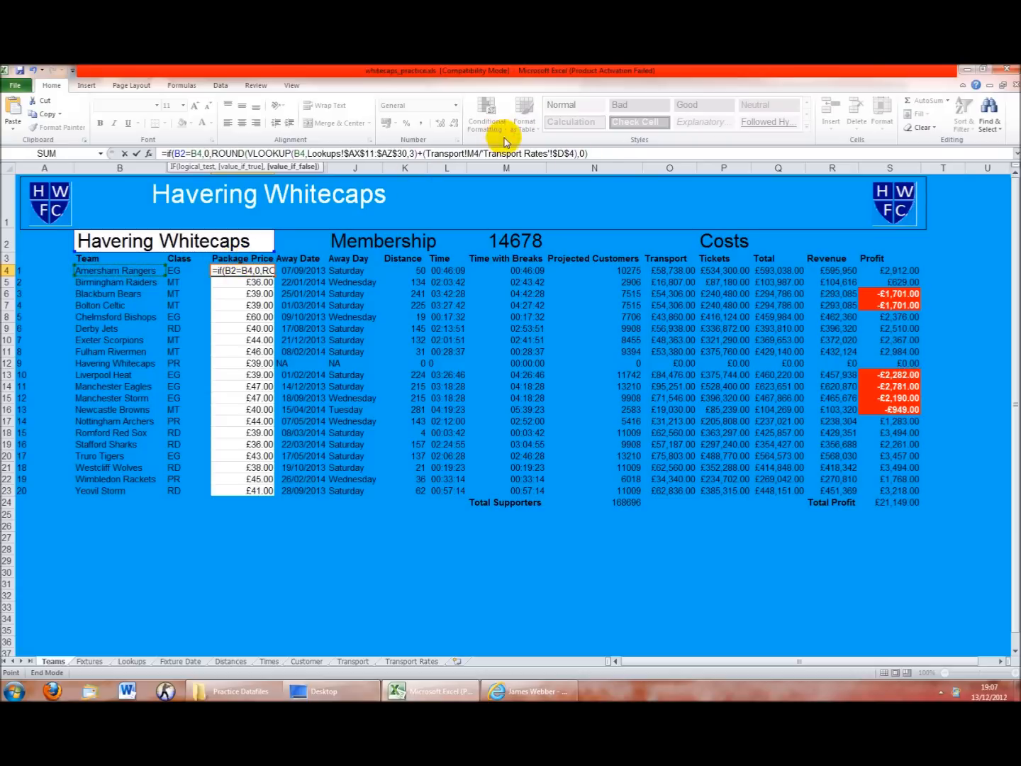
click(604, 156)
key(Return)
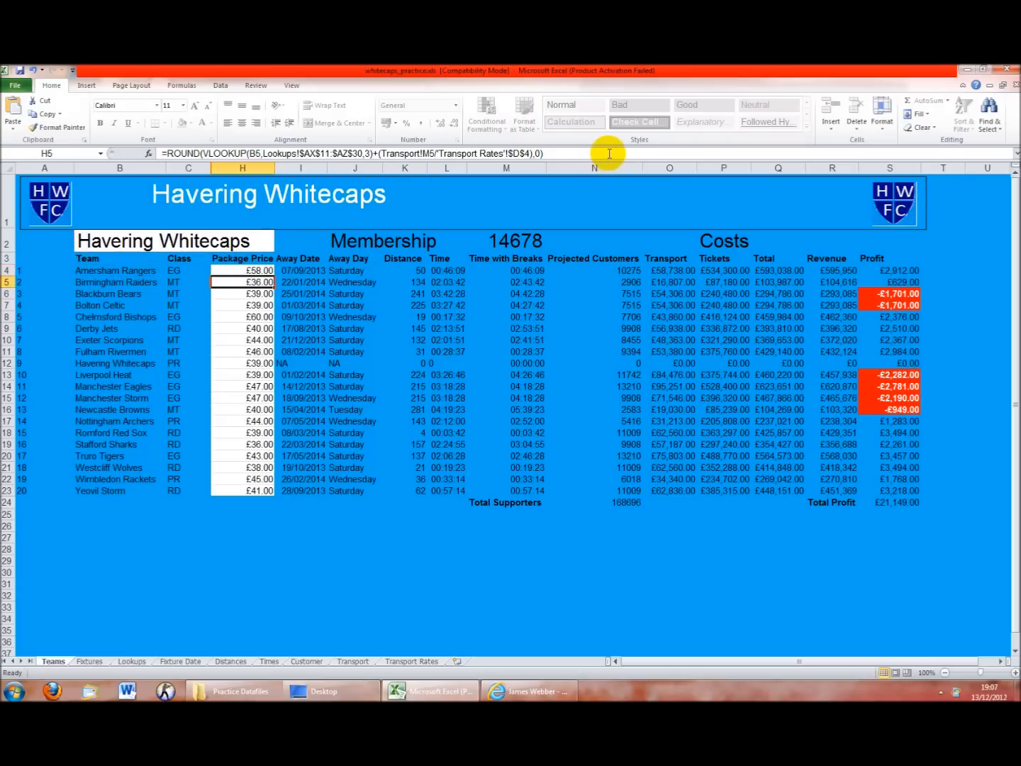
Make B2 absolute ($B$2) and fill the IF formula down to H23, giving Havering Whitecaps £0.00
click(272, 271)
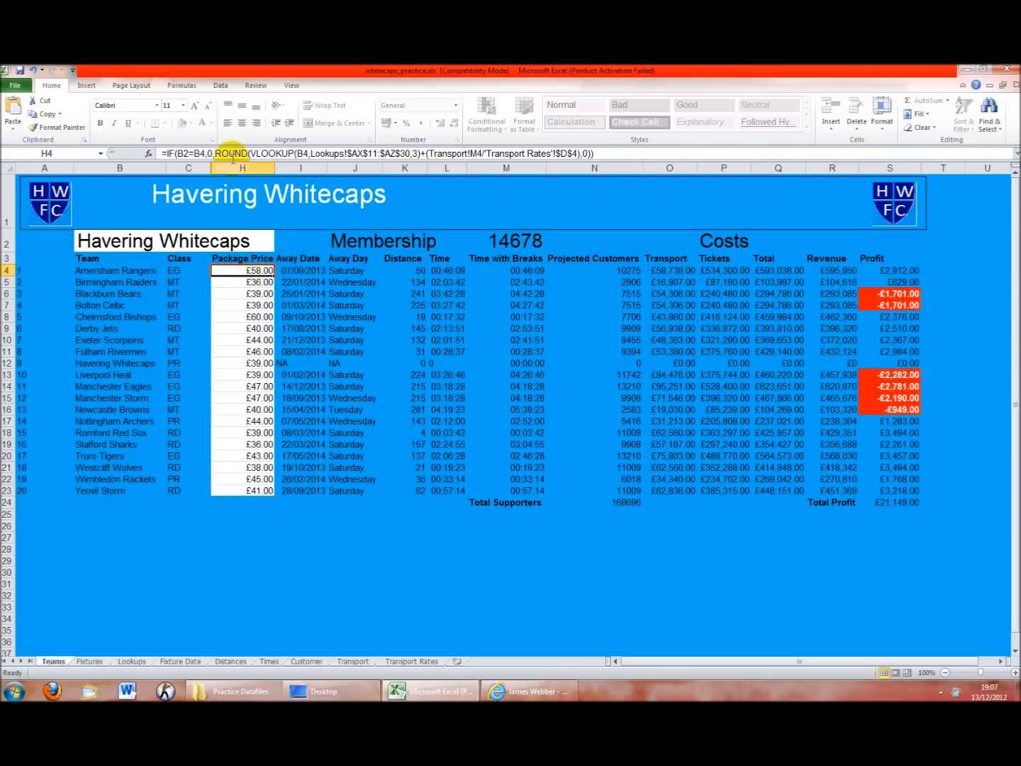
click(185, 153)
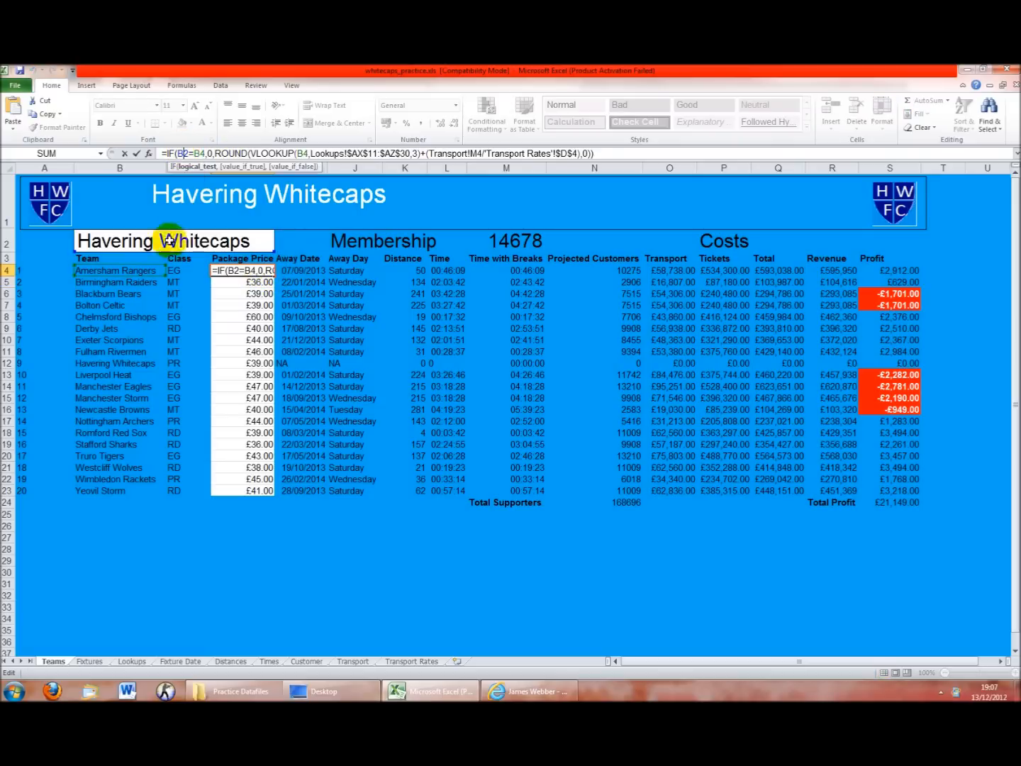
double_click(186, 153)
key(F4)
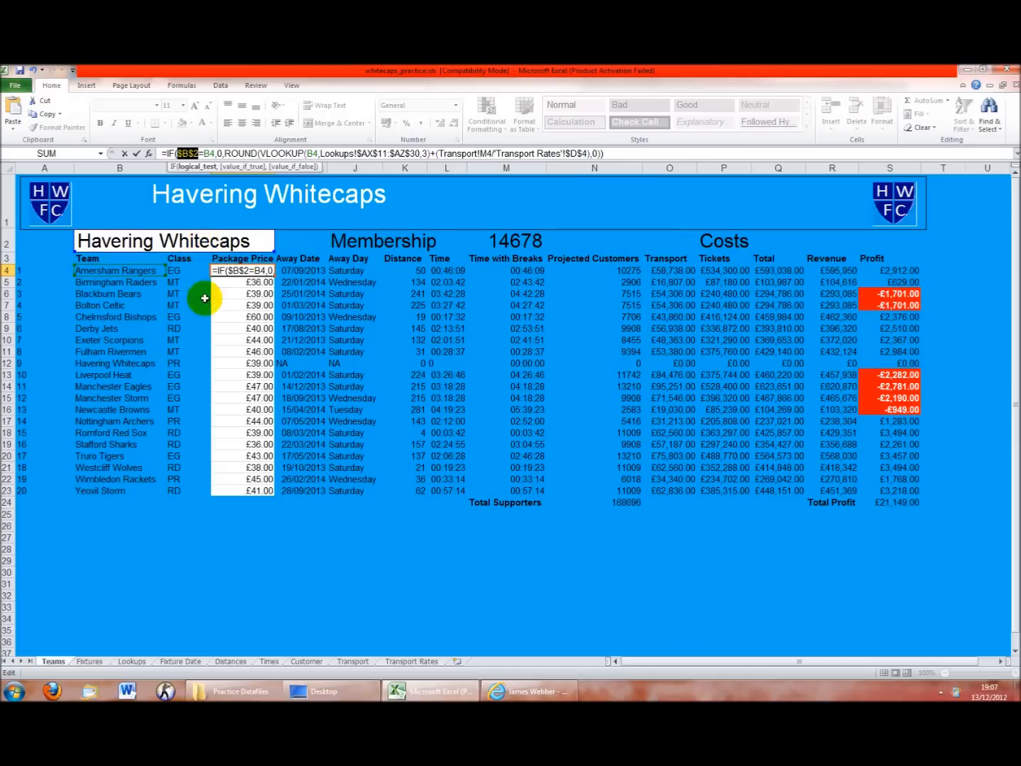
key(ctrl+Return)
drag(273, 277, 265, 494)
click(259, 363)
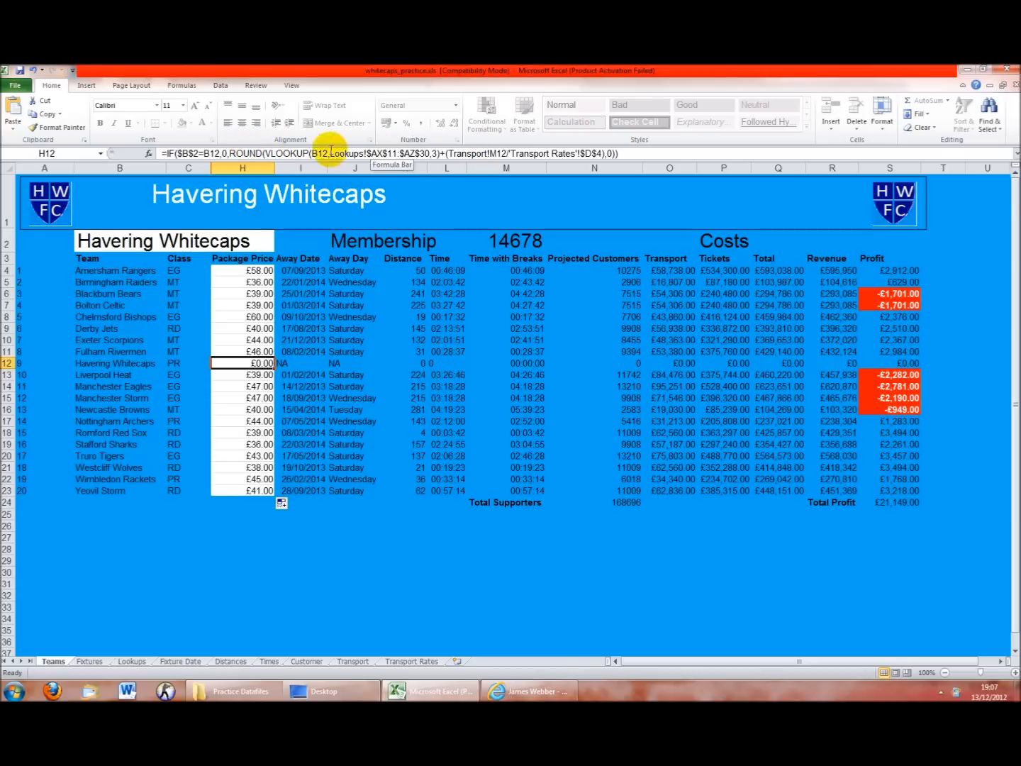
Look over the Transport sheet's figures, then return to the Teams sheet
click(353, 661)
drag(376, 543, 4, 426)
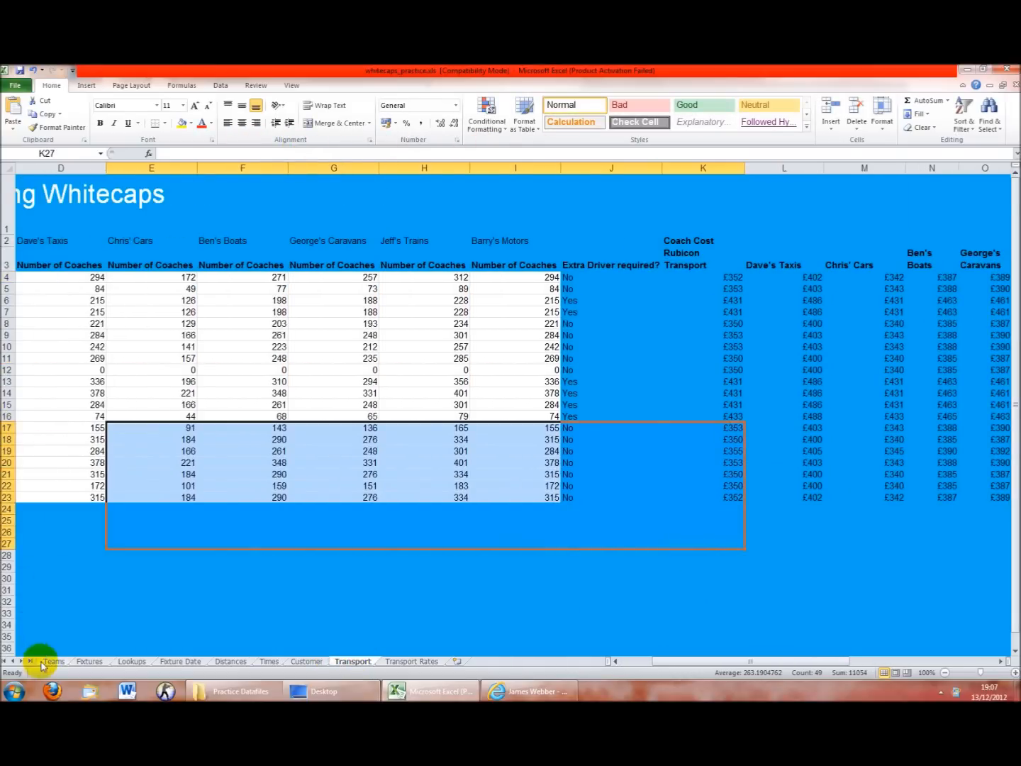
click(52, 661)
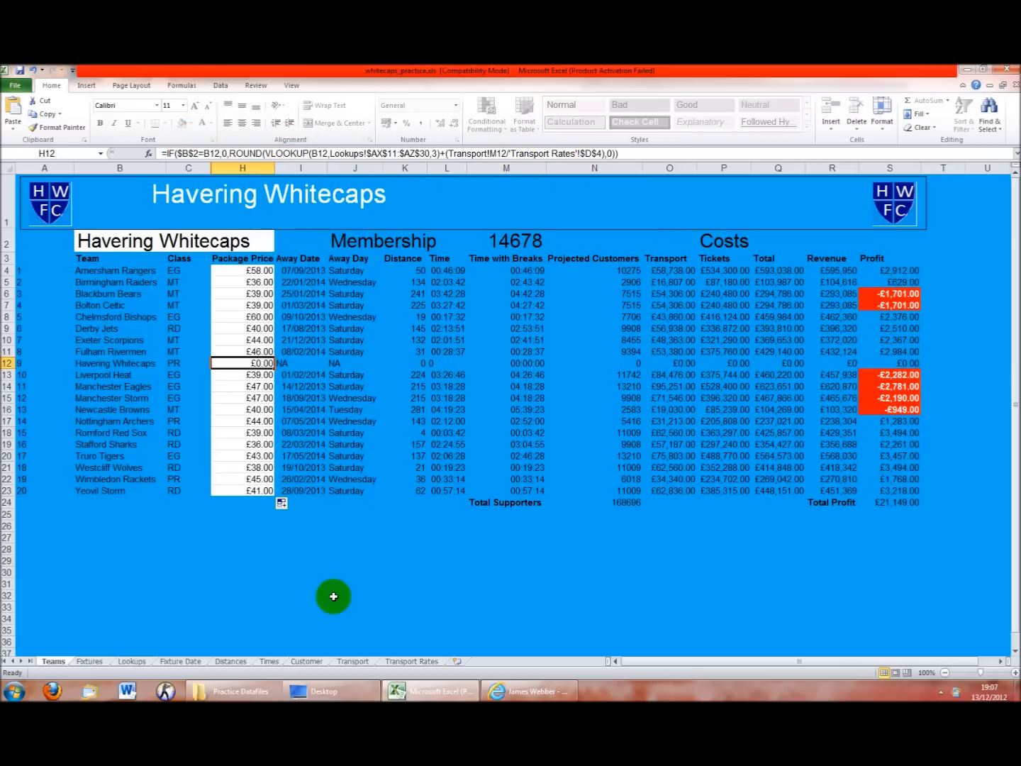
Trace H12's Transport reference against the Transport and Transport Rates sheets
click(344, 661)
drag(462, 536, 393, 355)
click(392, 355)
click(54, 661)
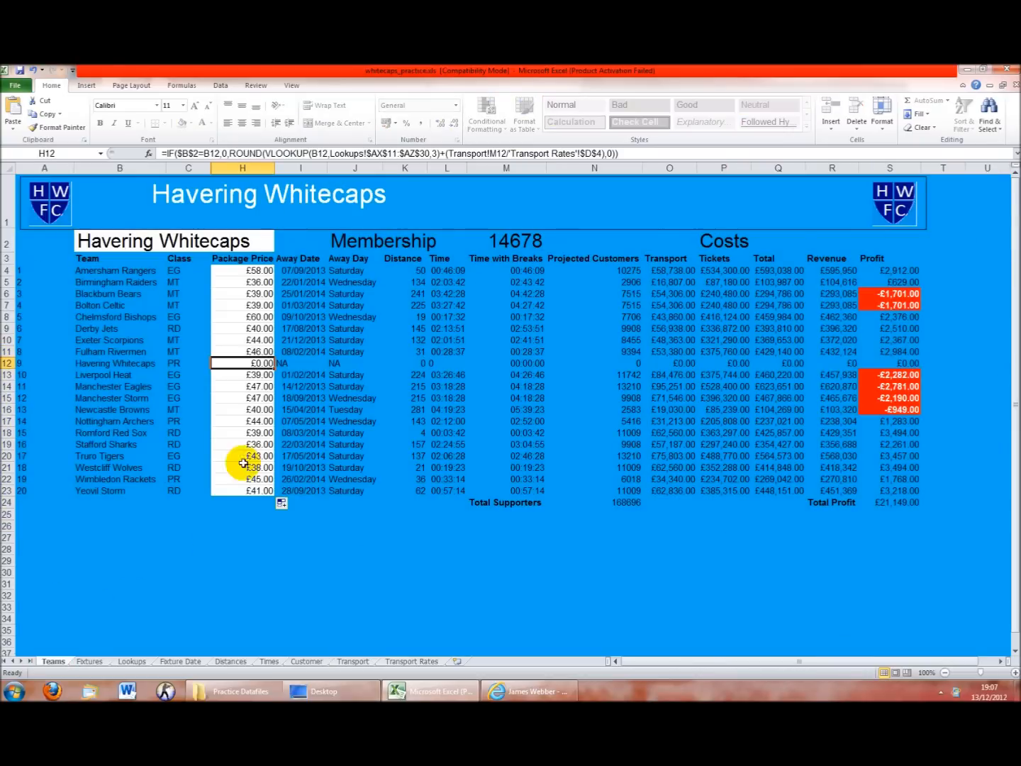
drag(468, 153, 531, 152)
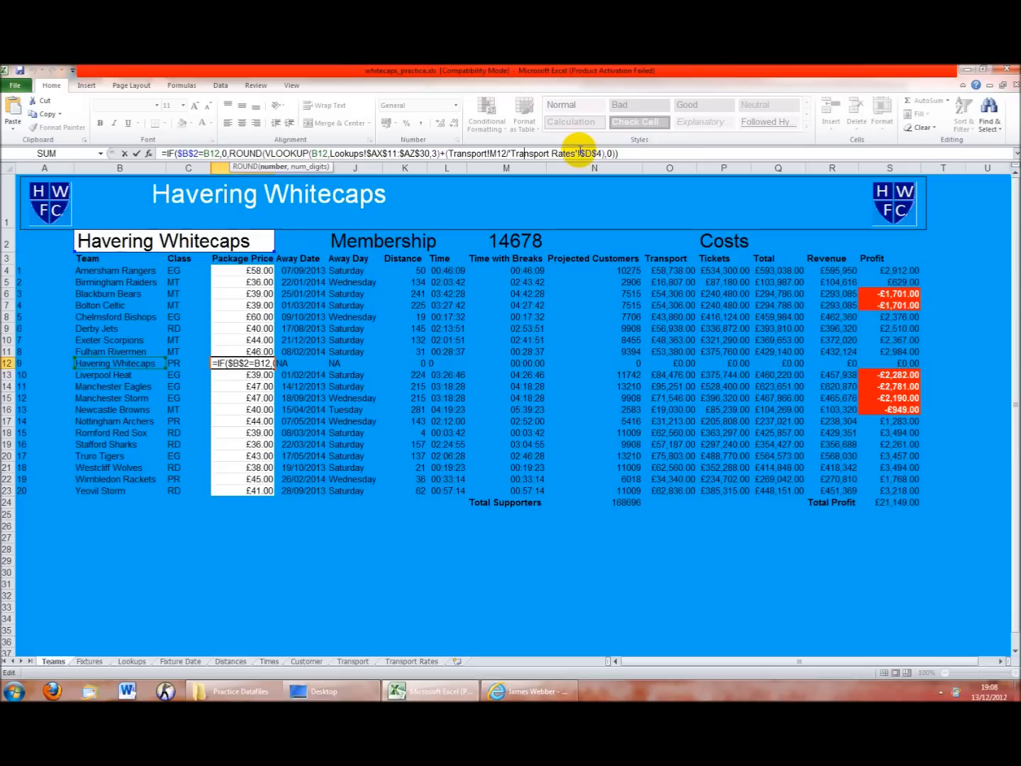
click(363, 662)
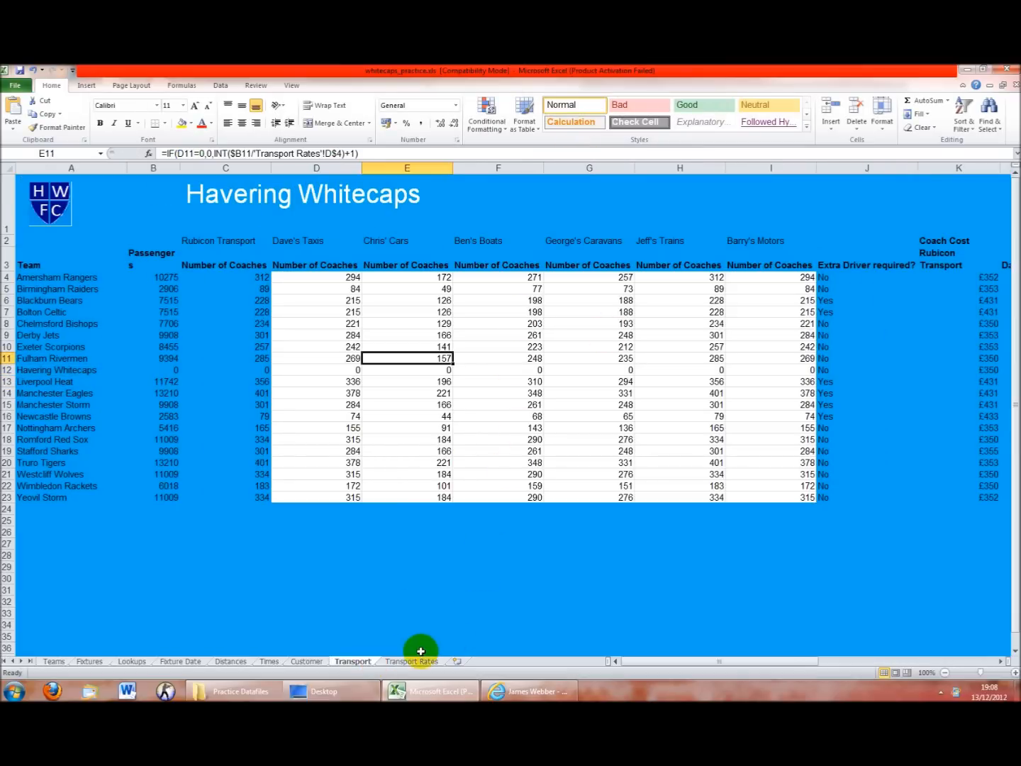
click(397, 661)
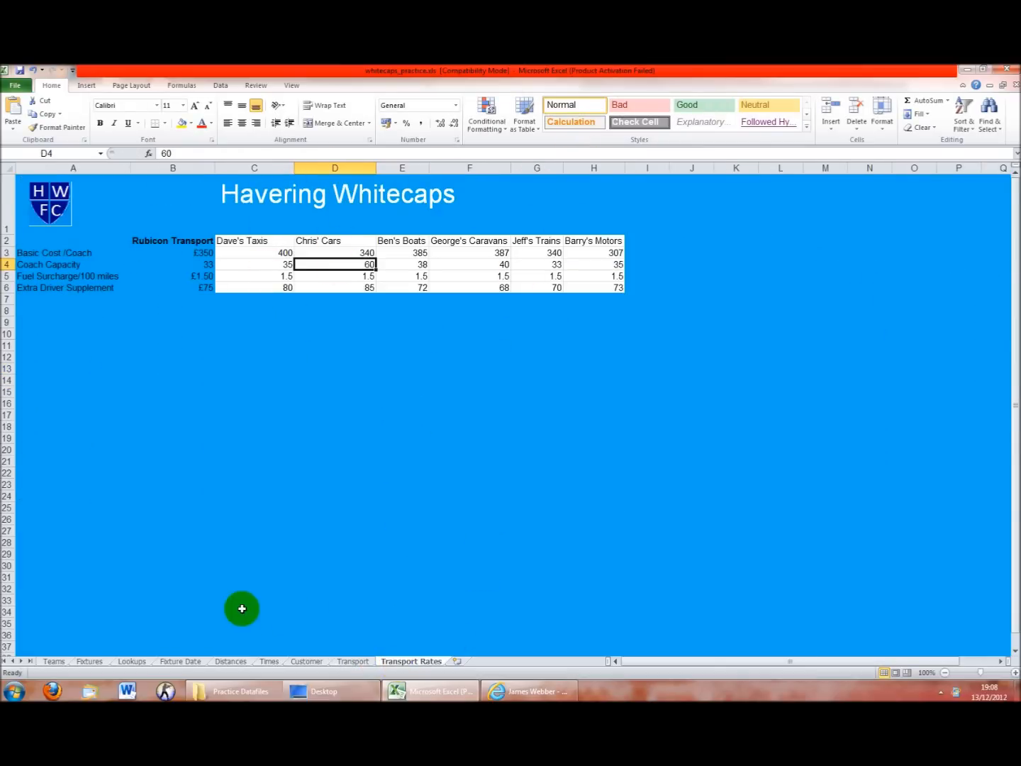
click(48, 661)
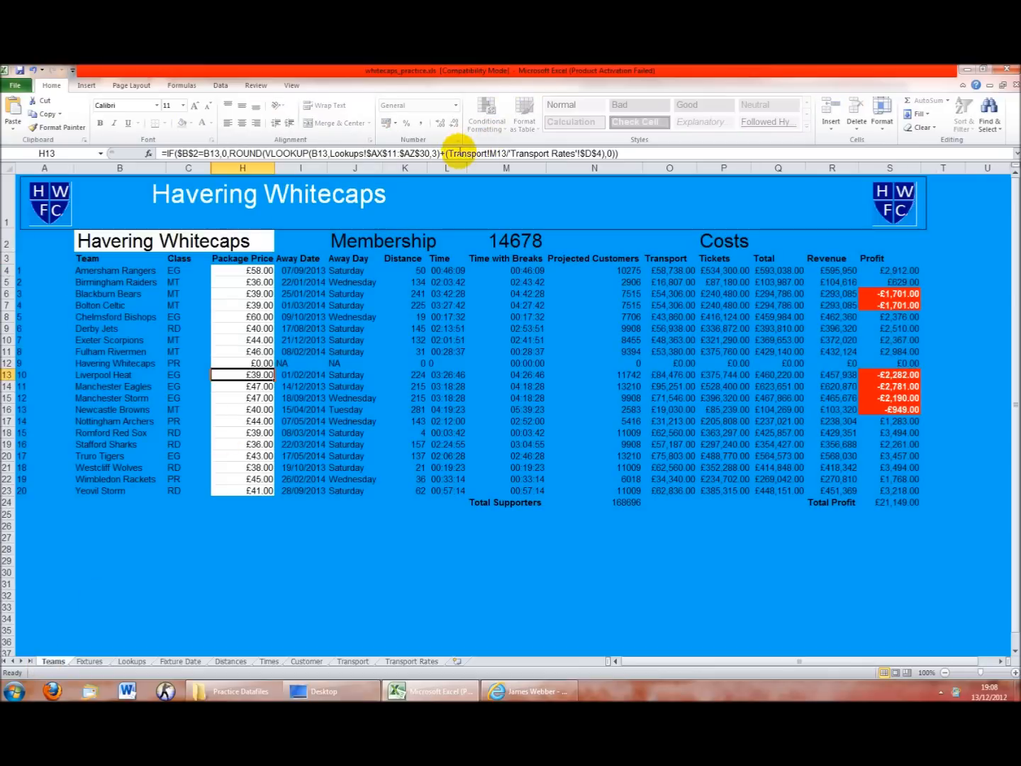
On the Transport sheet, select row 7's six company transport costs, R7:W7
click(353, 661)
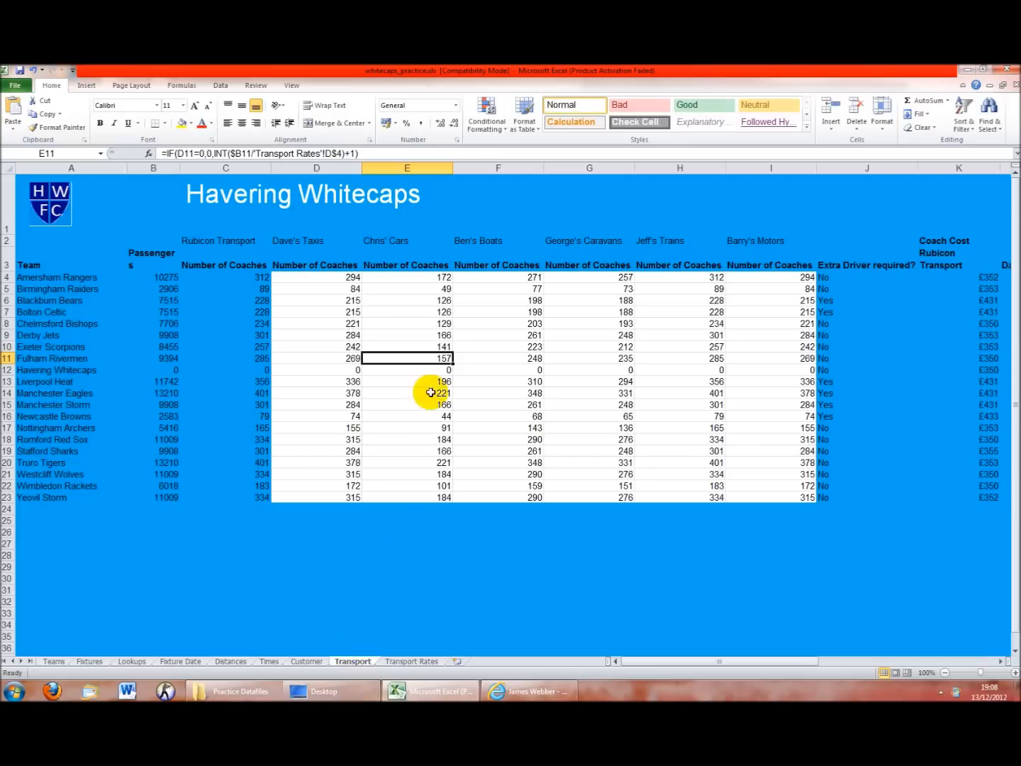
drag(660, 463, 1005, 464)
click(865, 625)
drag(836, 666, 884, 664)
drag(421, 312, 643, 312)
drag(368, 312, 642, 312)
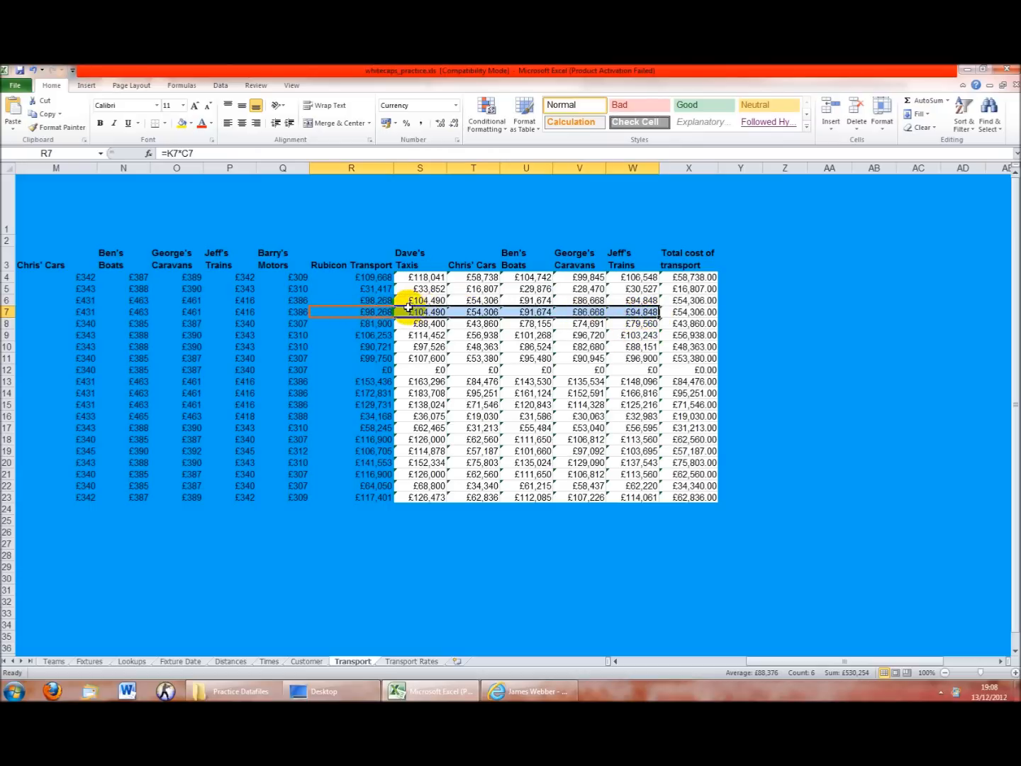
Review the Transport Rates table, recommit H13's formula unchanged (£39.00), and reselect H4
drag(773, 661, 649, 666)
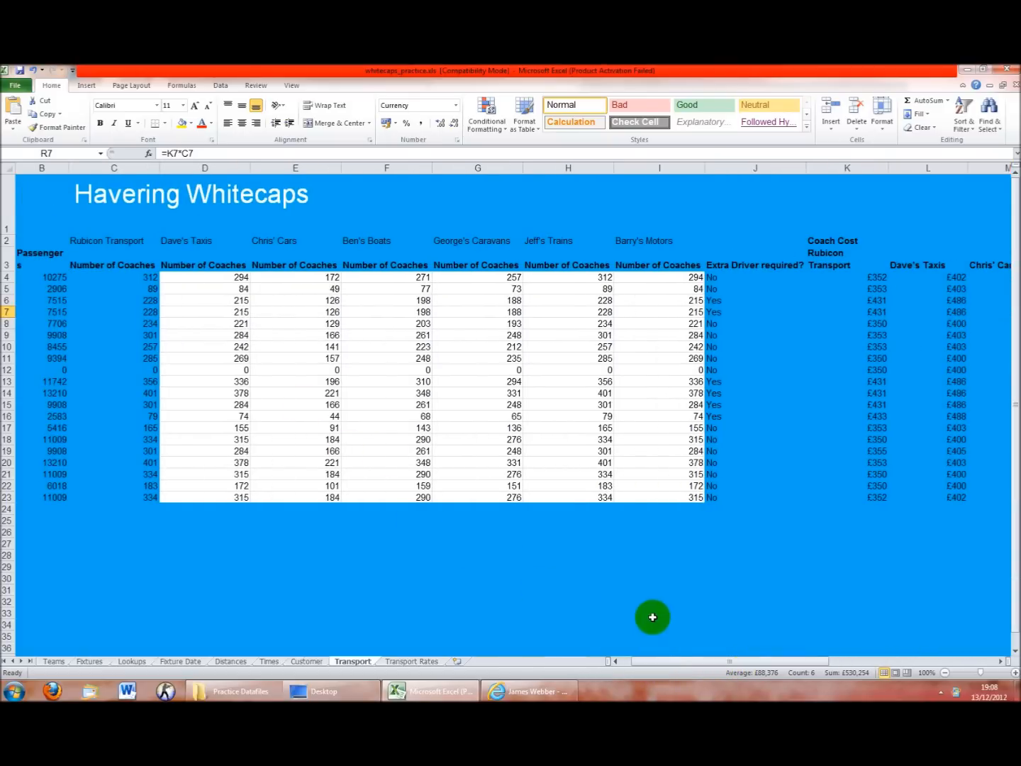
click(389, 660)
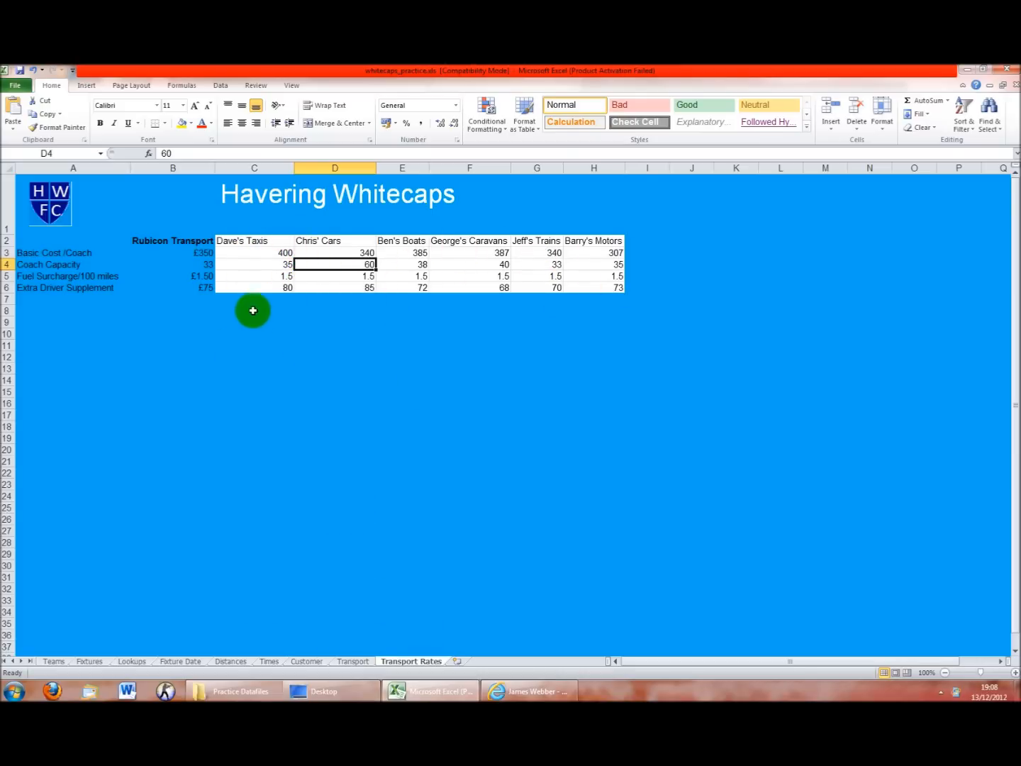
click(55, 661)
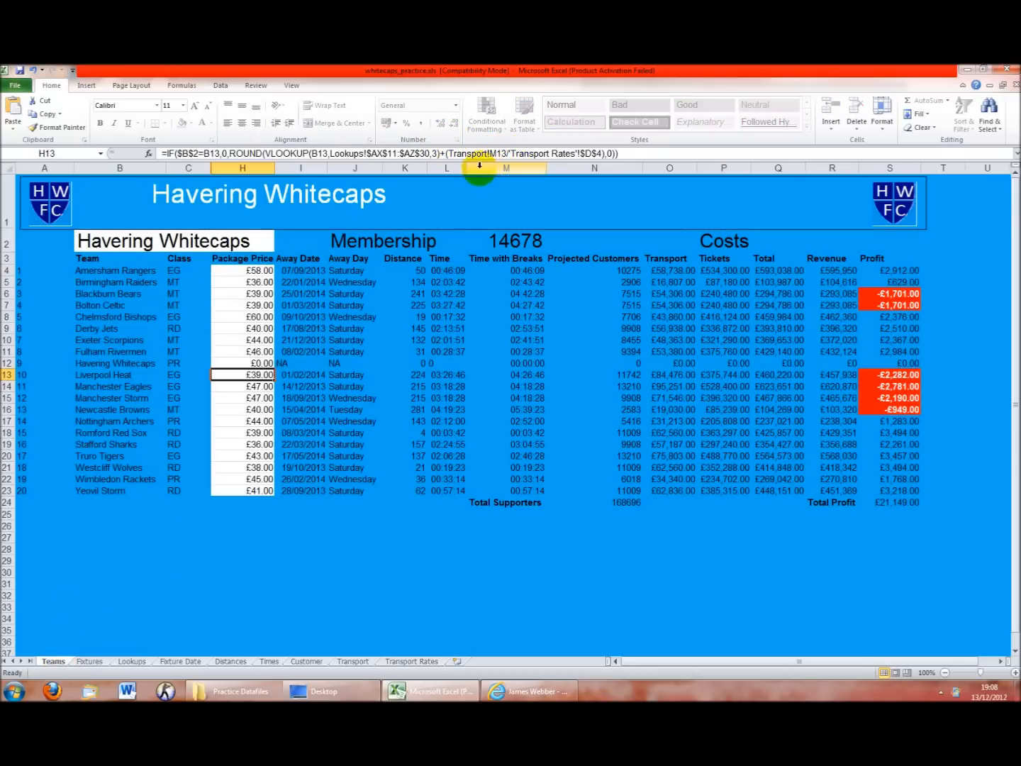
click(627, 153)
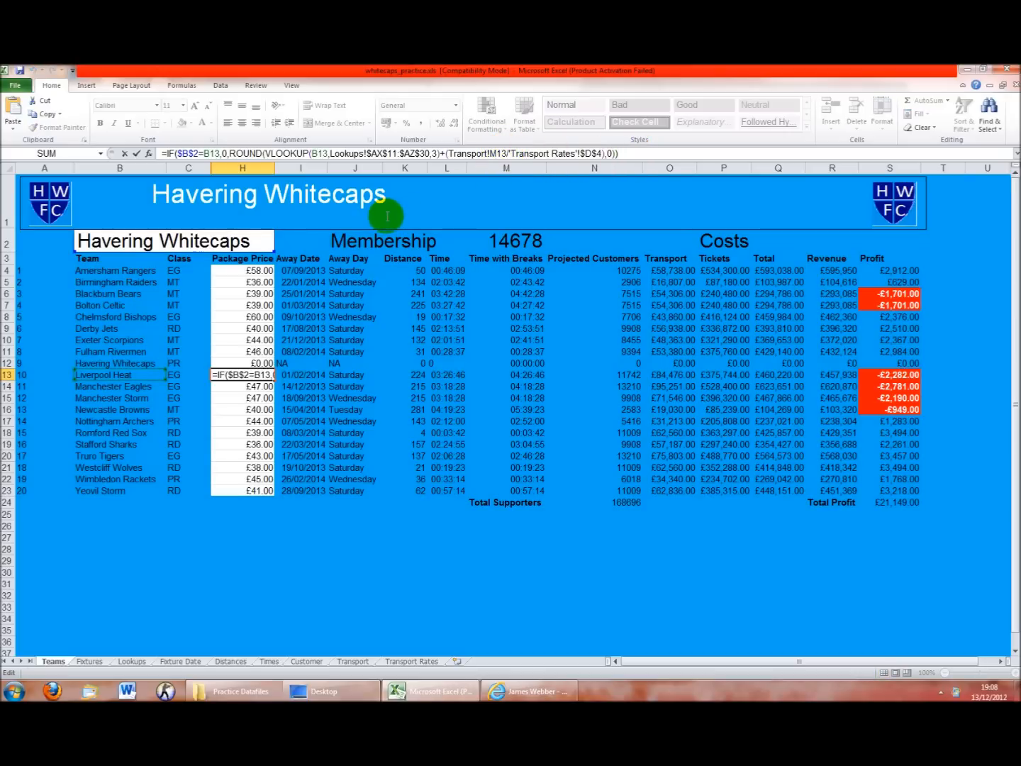
key(Return)
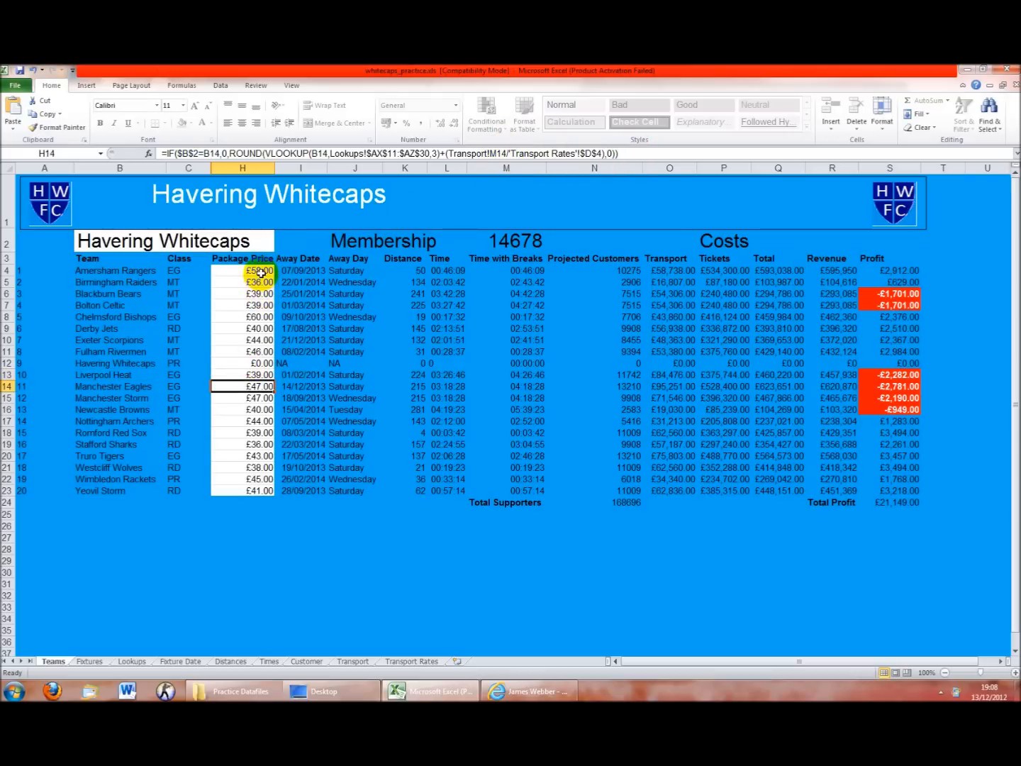
click(261, 272)
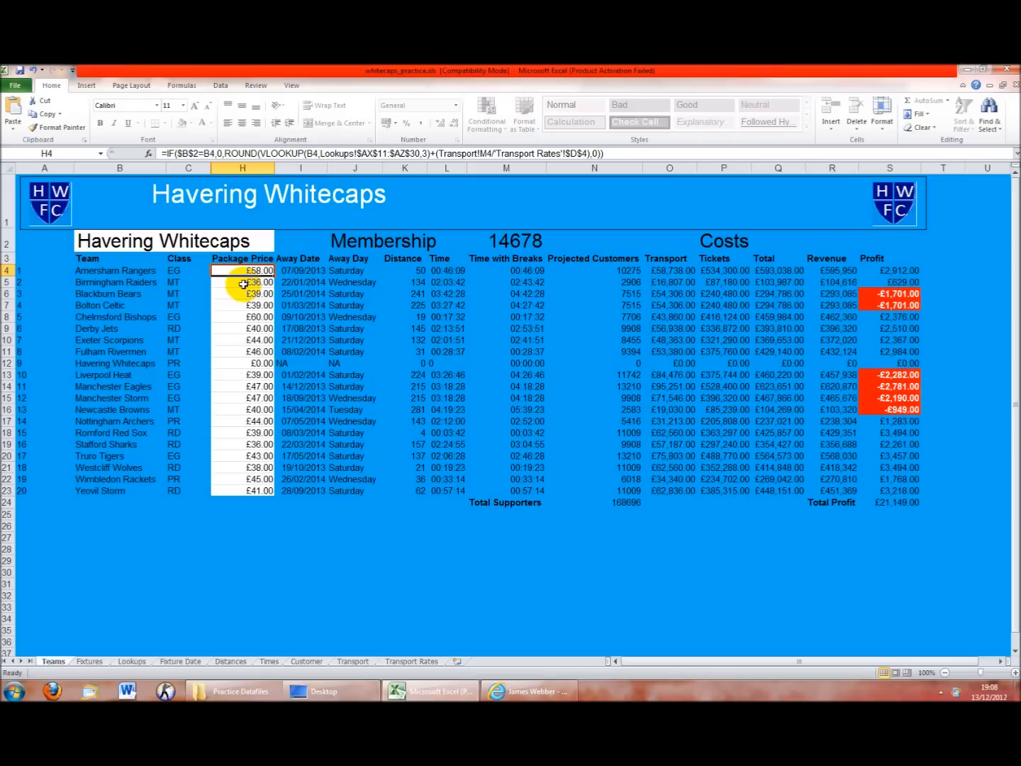
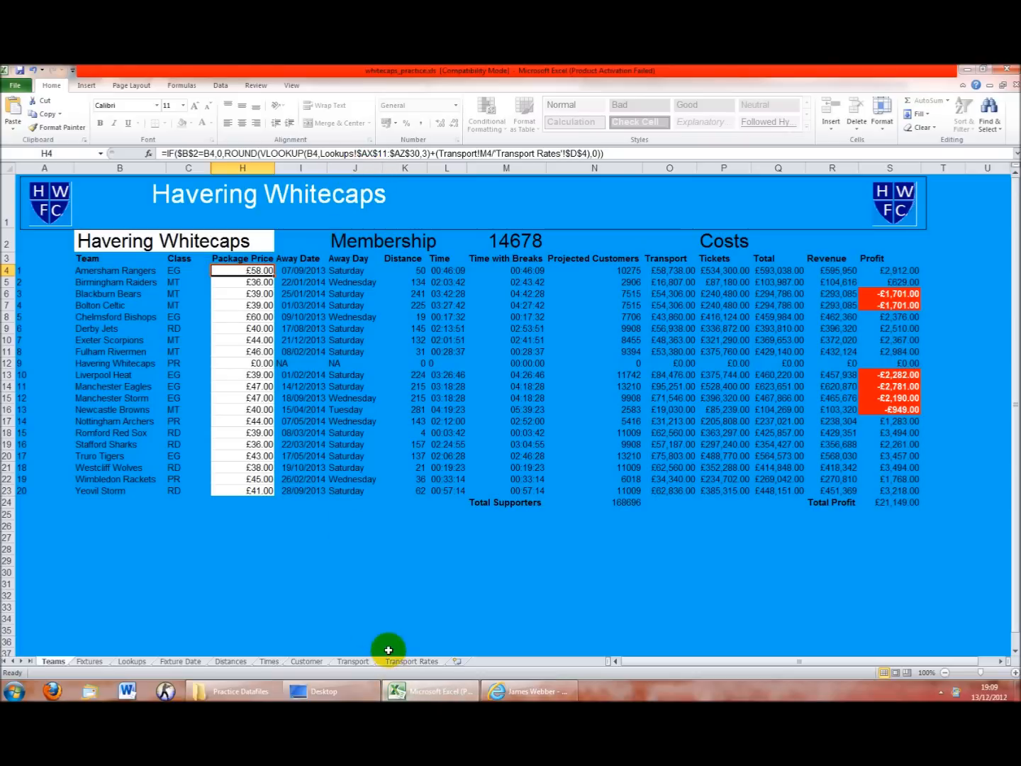
Compare the Transport and Transport Rates sheets against the Teams sheet
click(341, 660)
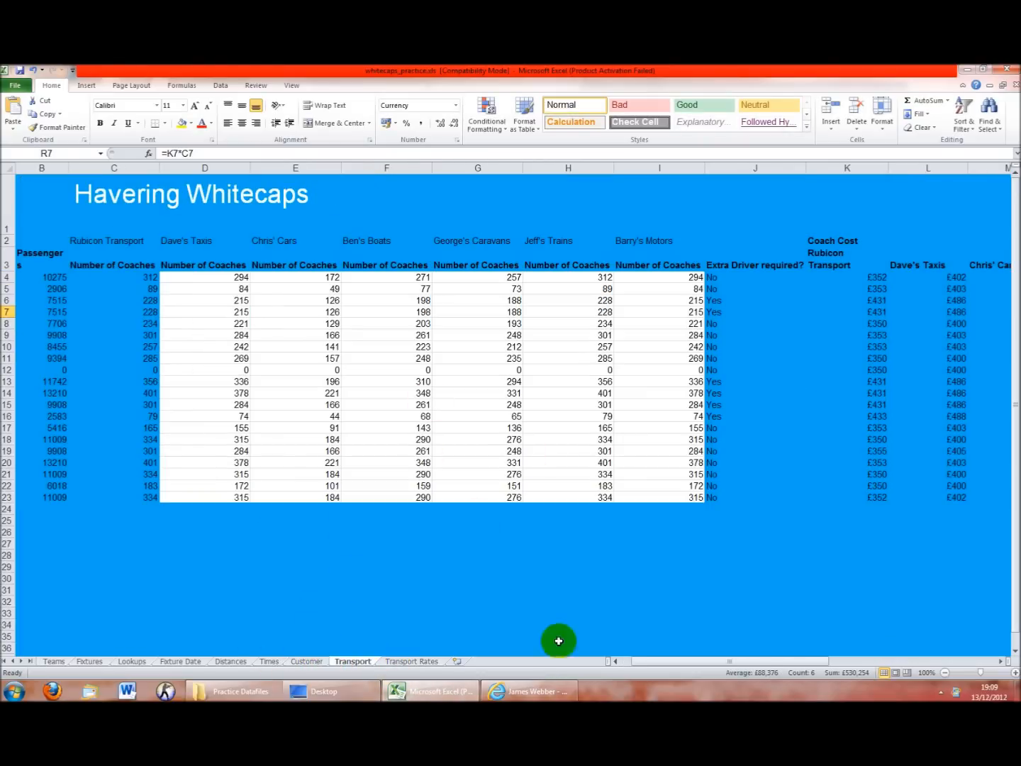
click(412, 661)
click(55, 662)
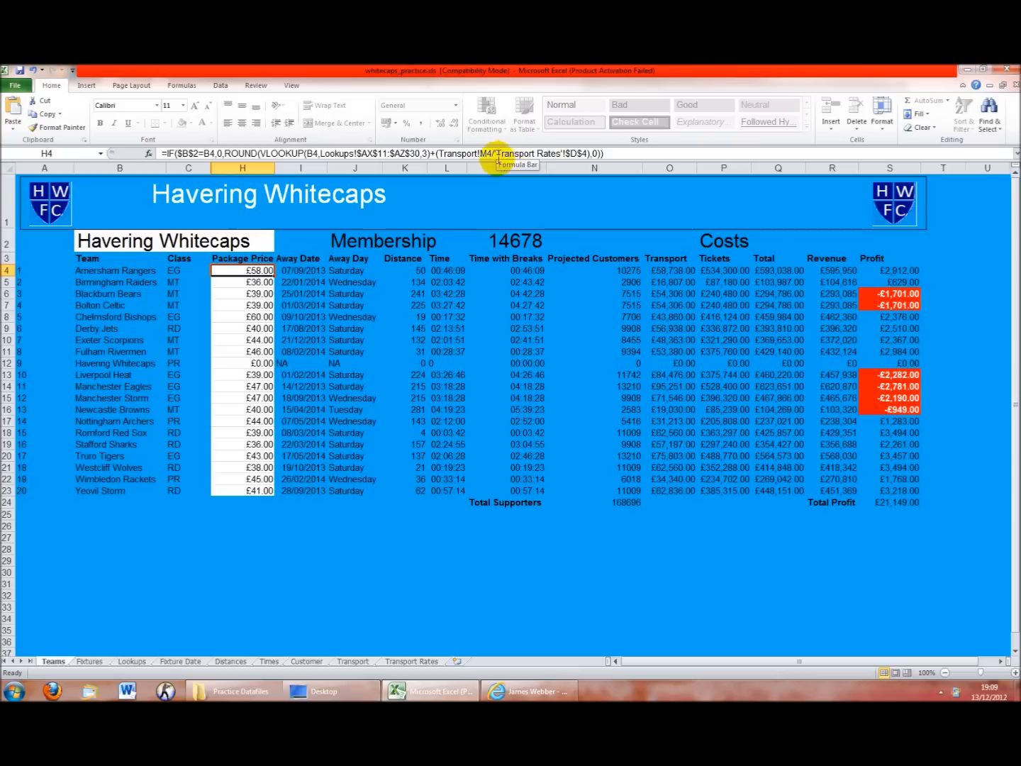
click(353, 661)
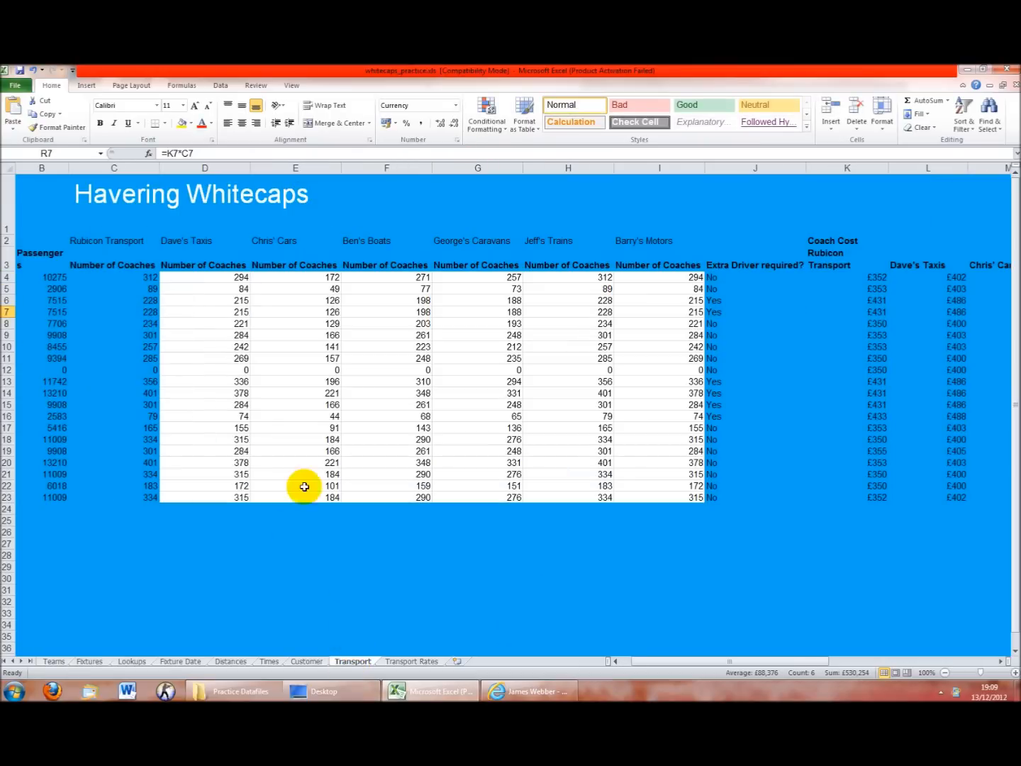
click(406, 662)
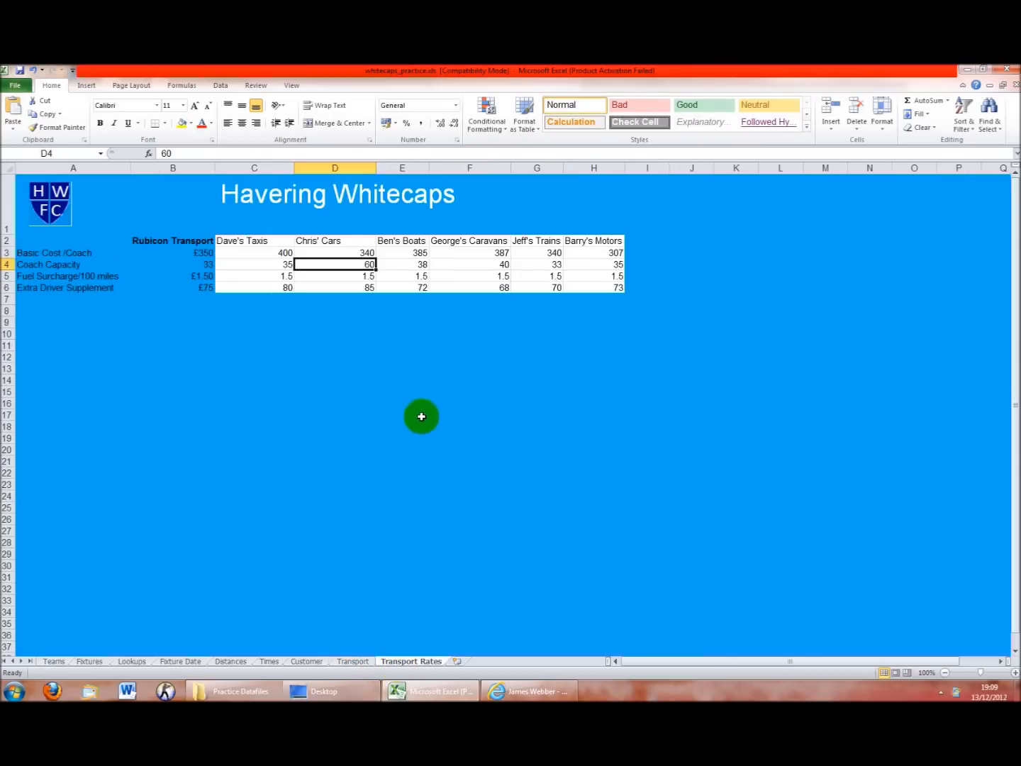
click(366, 660)
drag(766, 661, 714, 650)
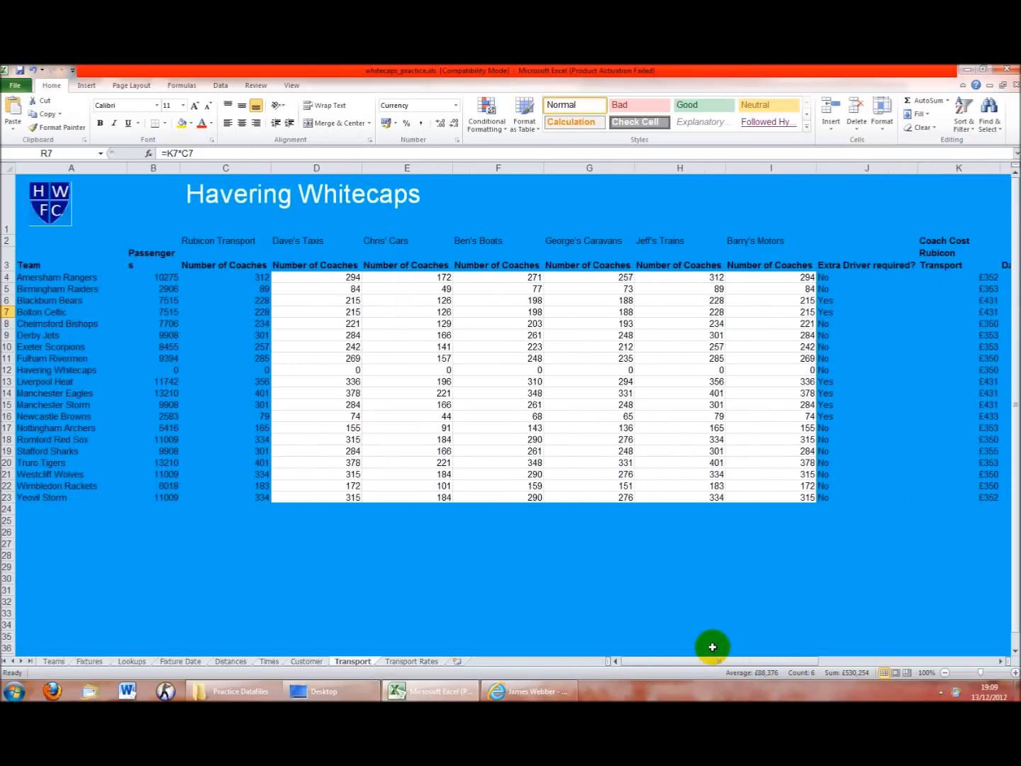
Browse the Customer, Times, Fixture Date and Lookups sheets, then return to Teams
click(317, 661)
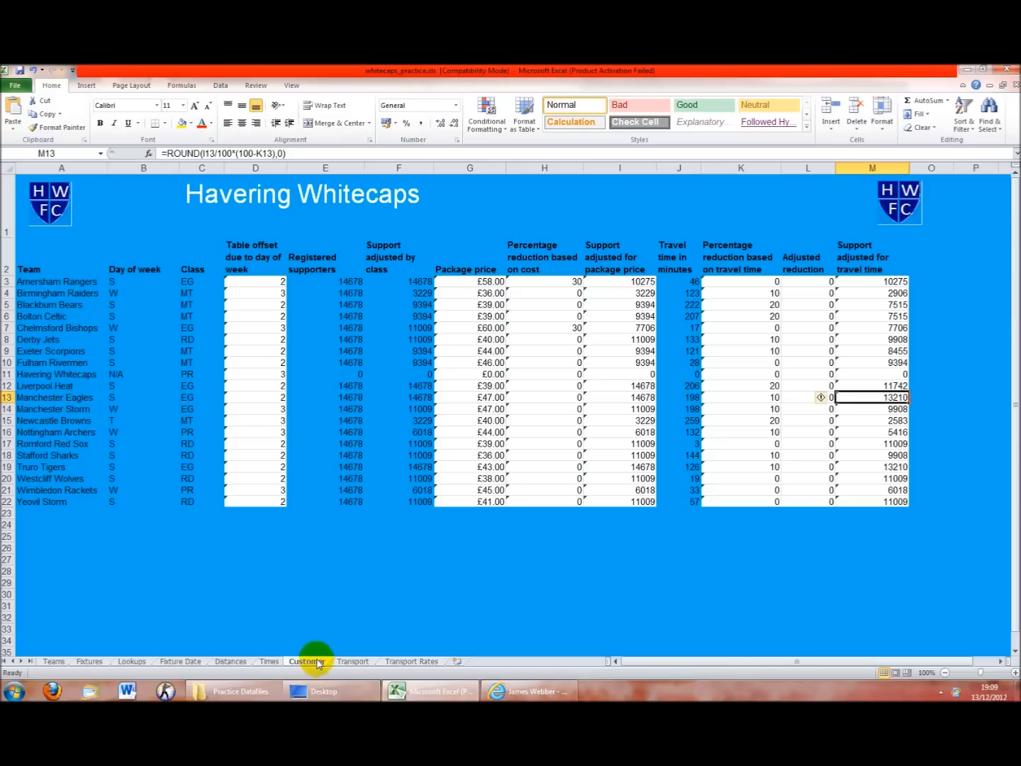
click(272, 663)
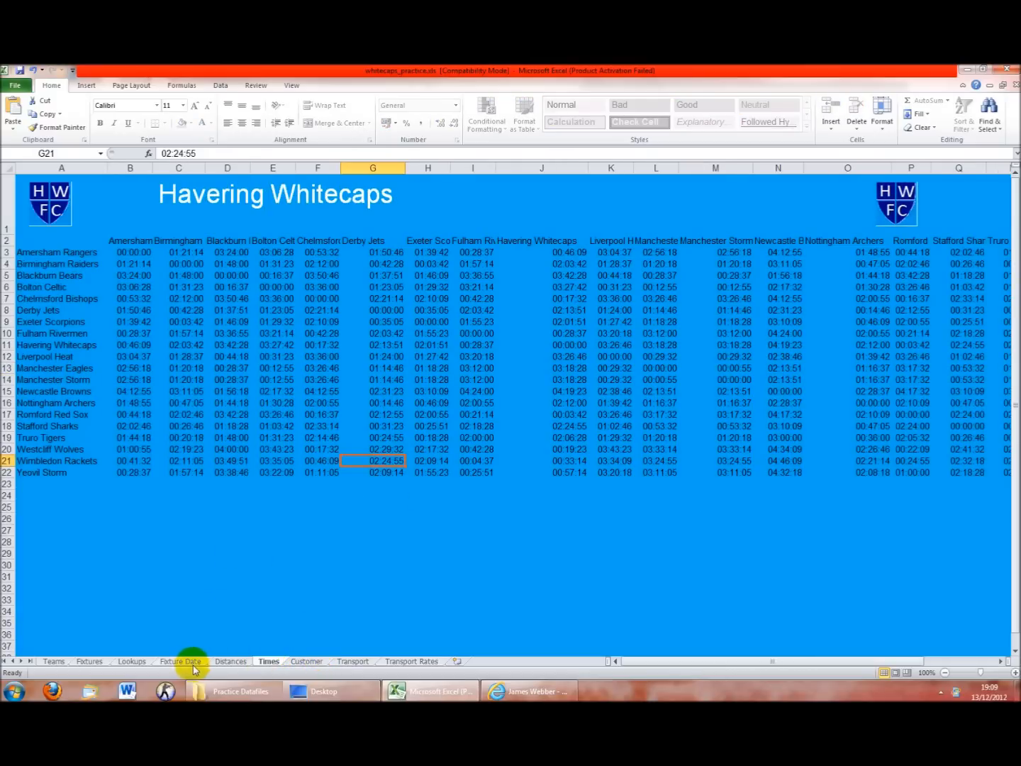
click(186, 662)
click(130, 662)
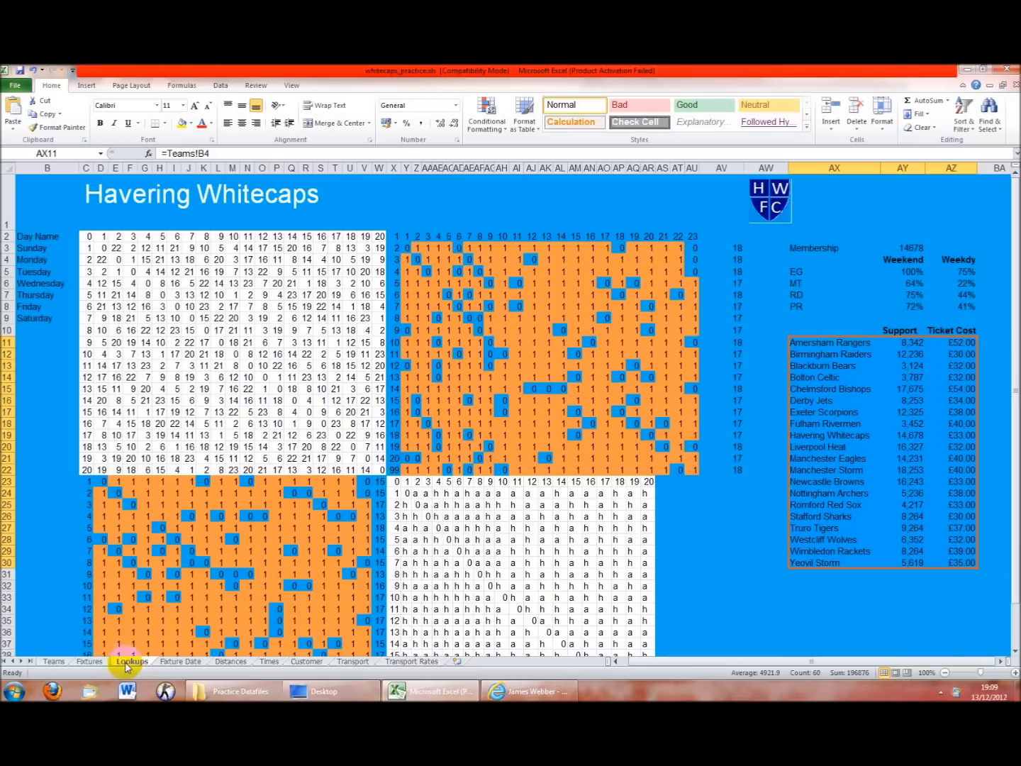
click(54, 662)
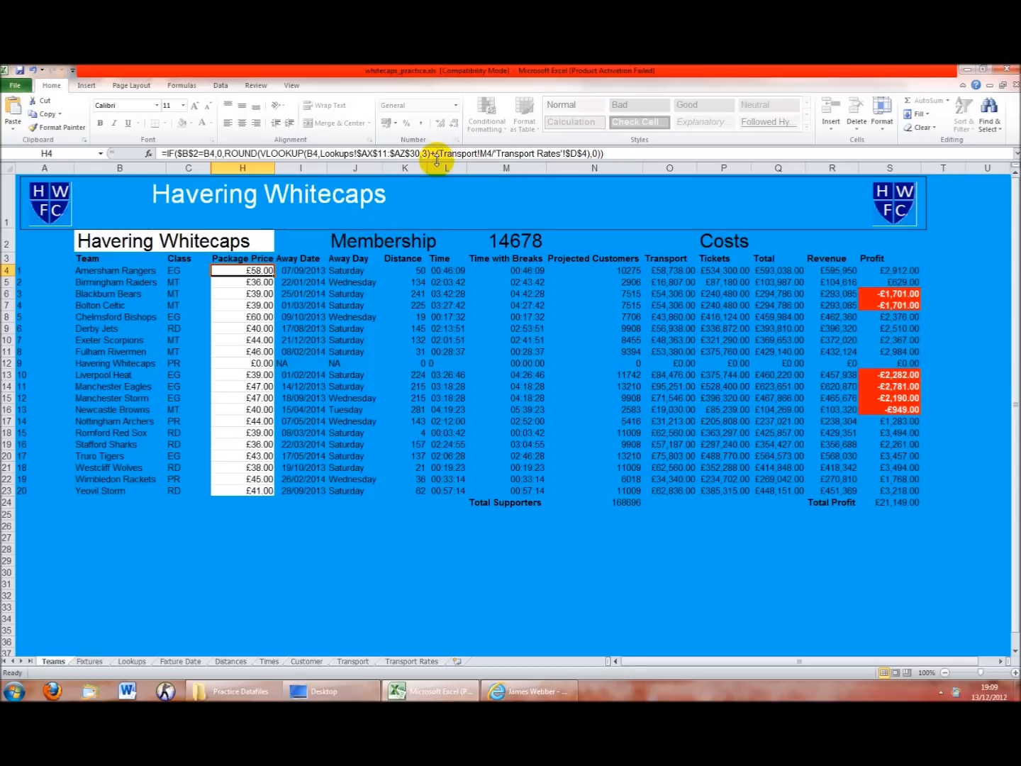
Open the team drop-down without changing it and inspect H10's Package Price formula
click(163, 242)
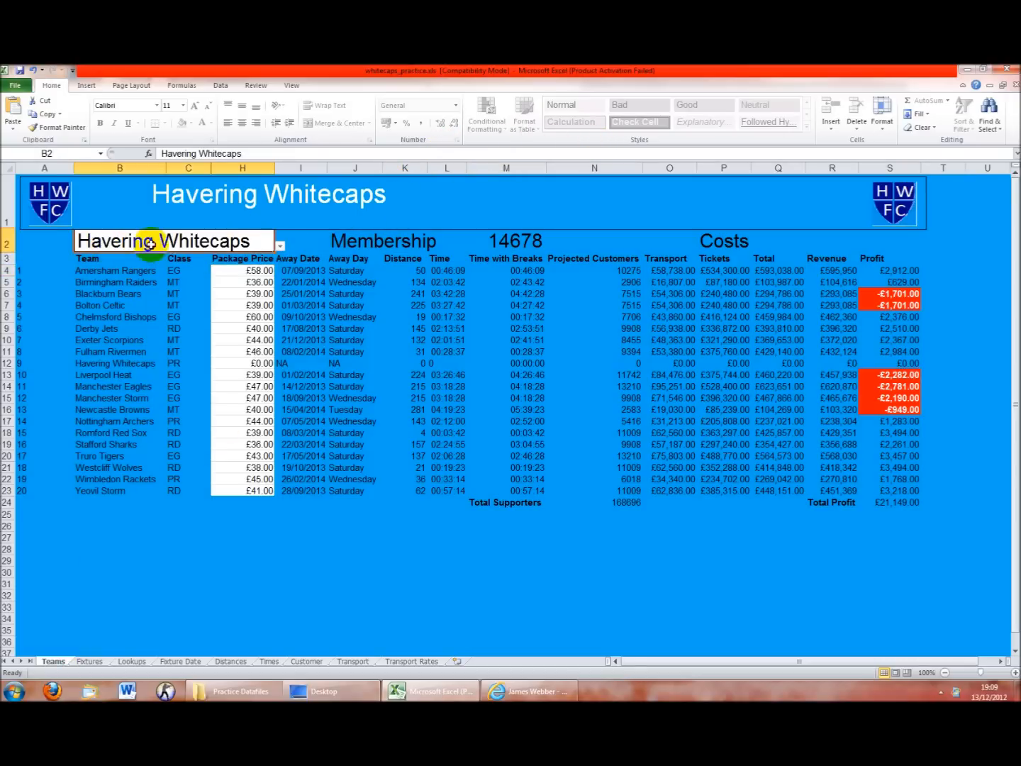
click(280, 246)
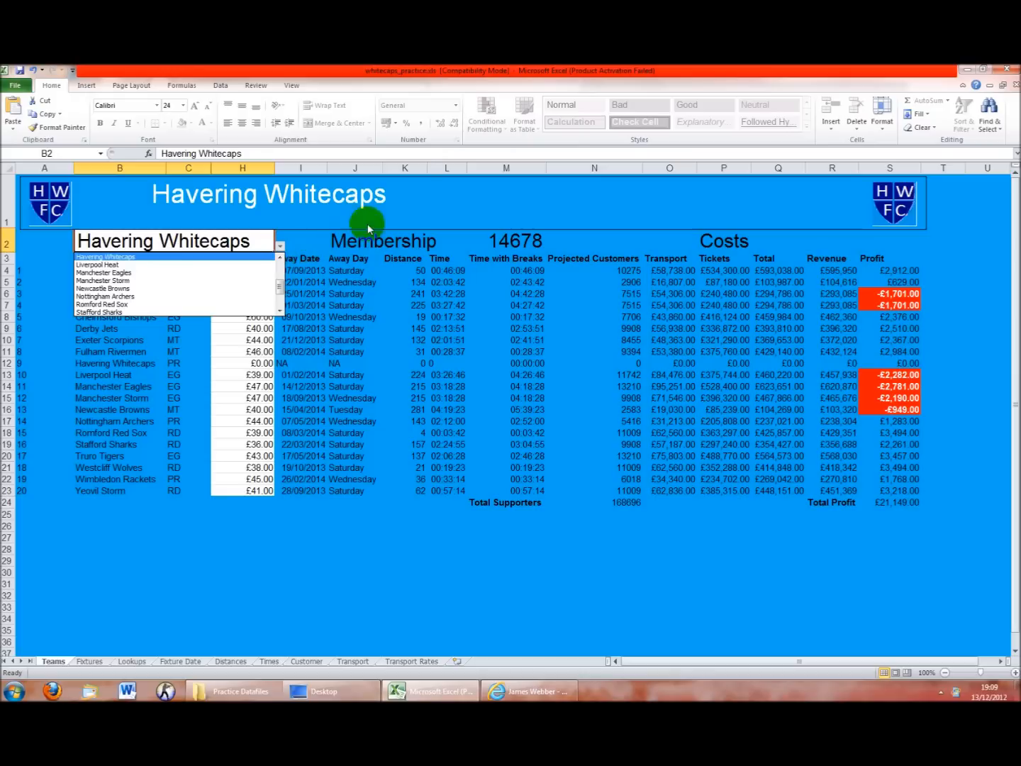
click(271, 371)
click(261, 341)
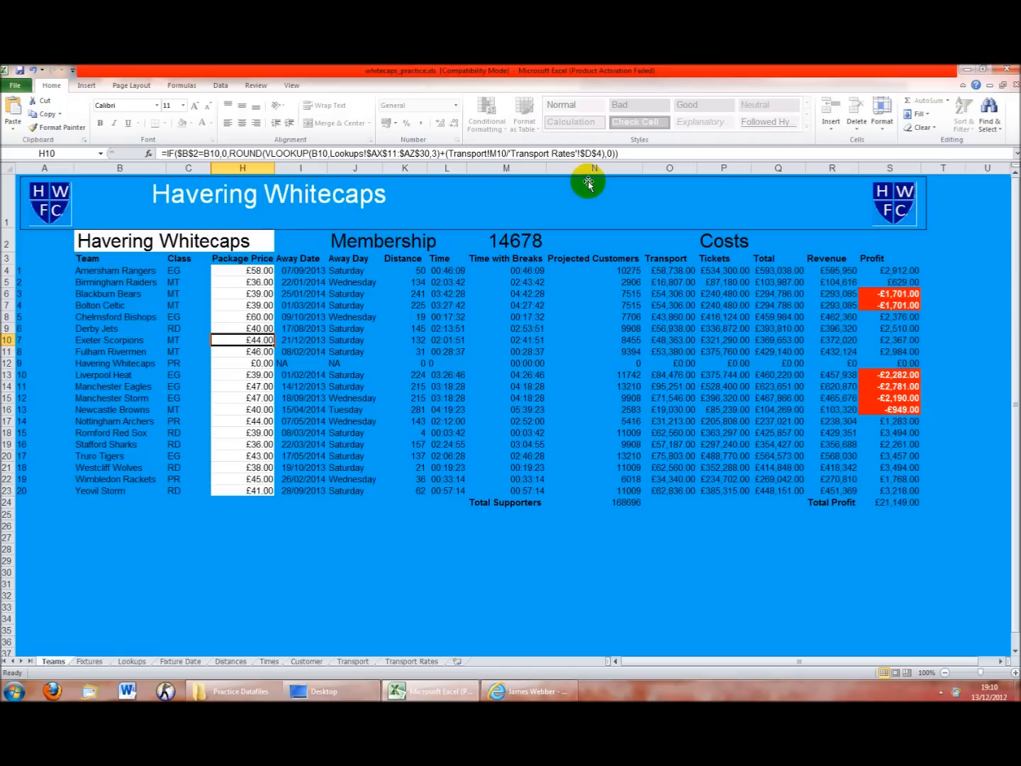
Revisit Transport and Transport Rates, then review a cell in the Lookups grid
click(354, 660)
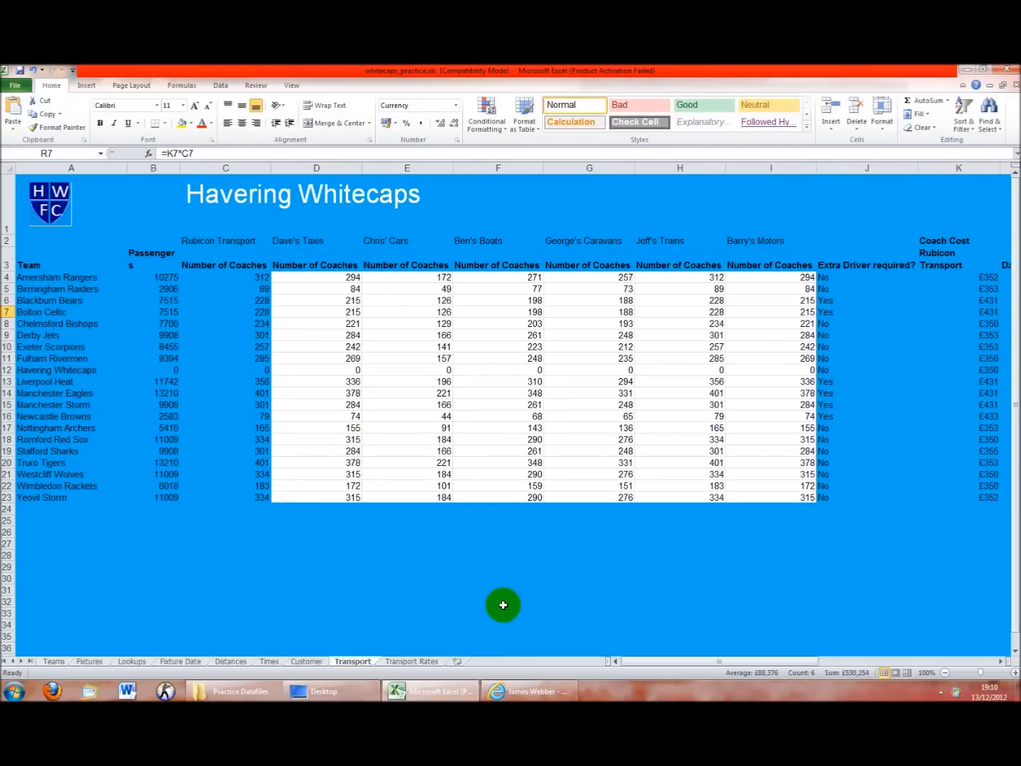
click(412, 661)
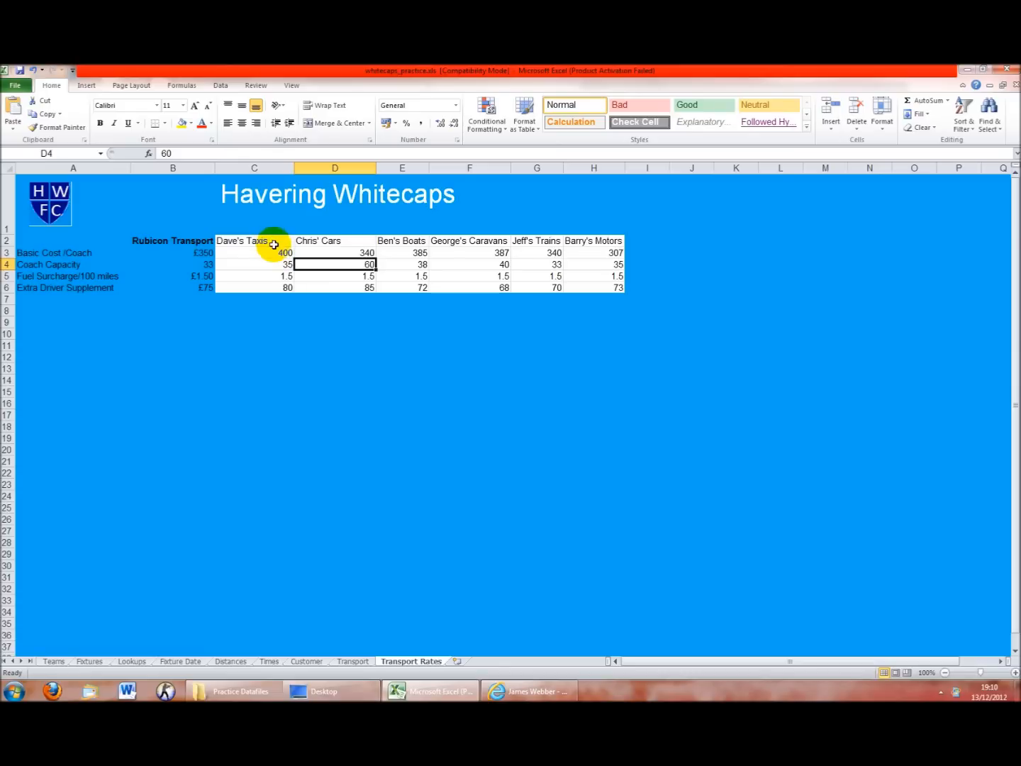
click(54, 660)
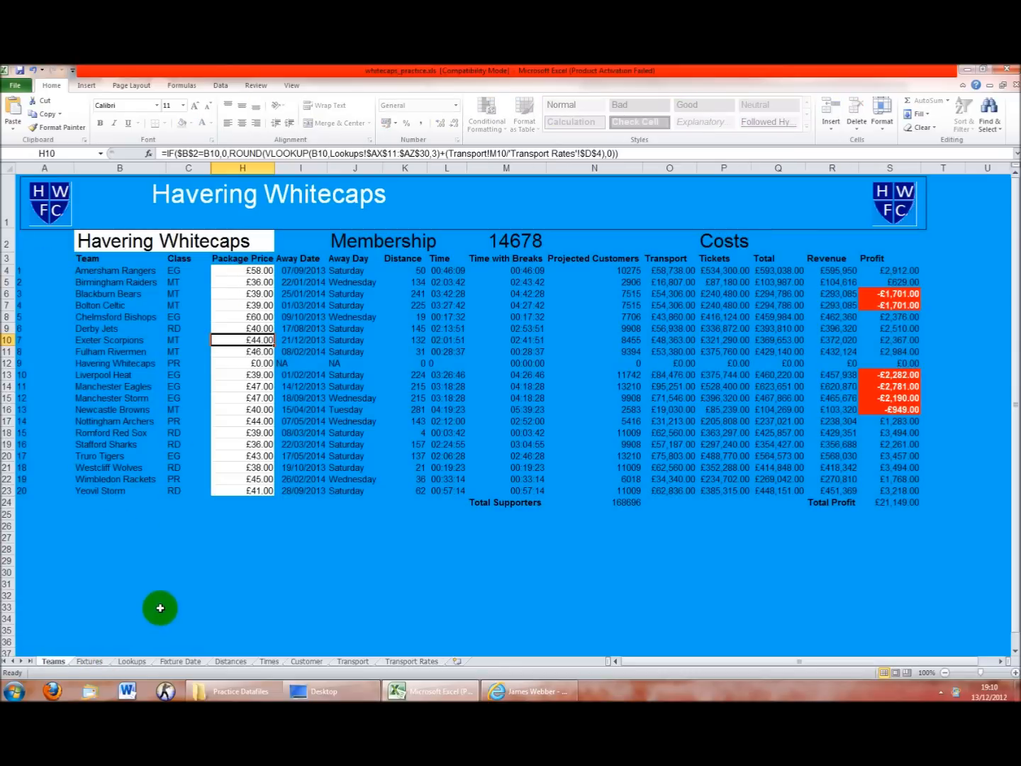
click(137, 664)
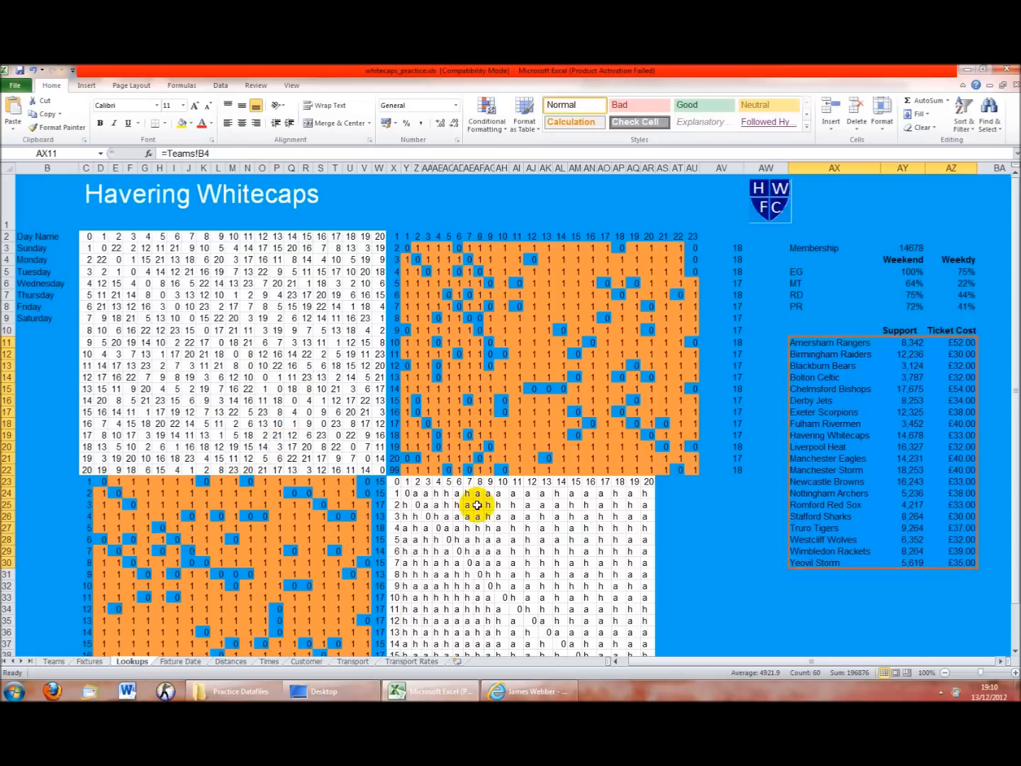
scroll(477, 505, down, 2)
scroll(450, 497, up, 2)
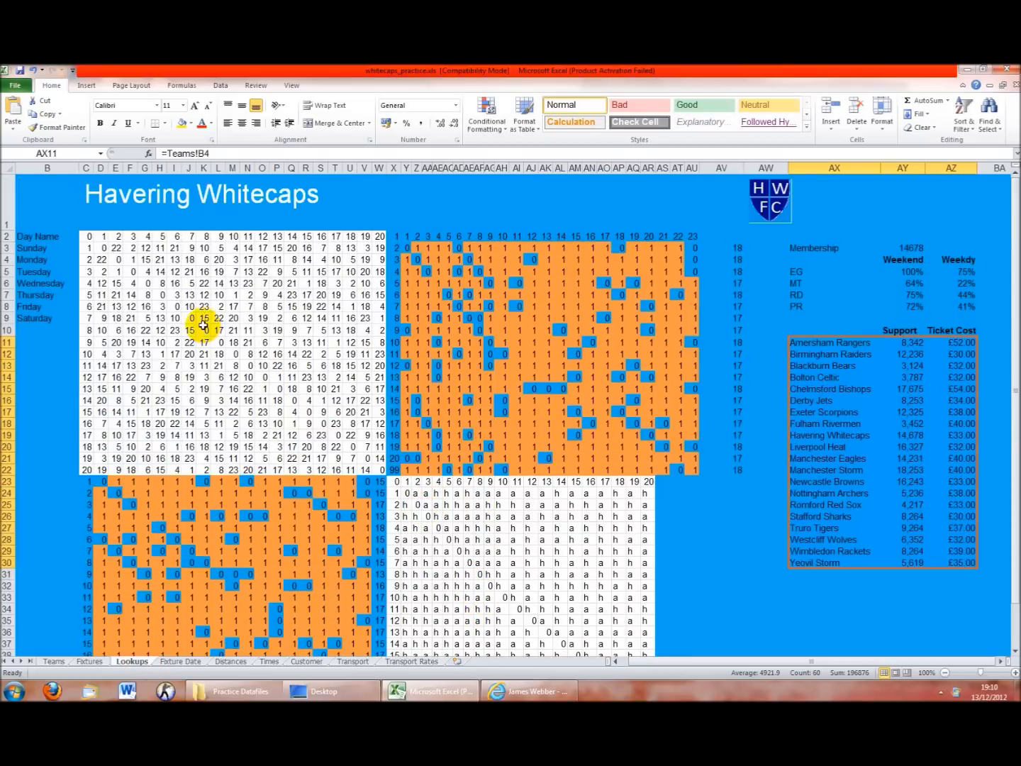
click(436, 483)
On the Customer sheet, inspect D8's day-of-week offset and G4's Package price source
click(410, 661)
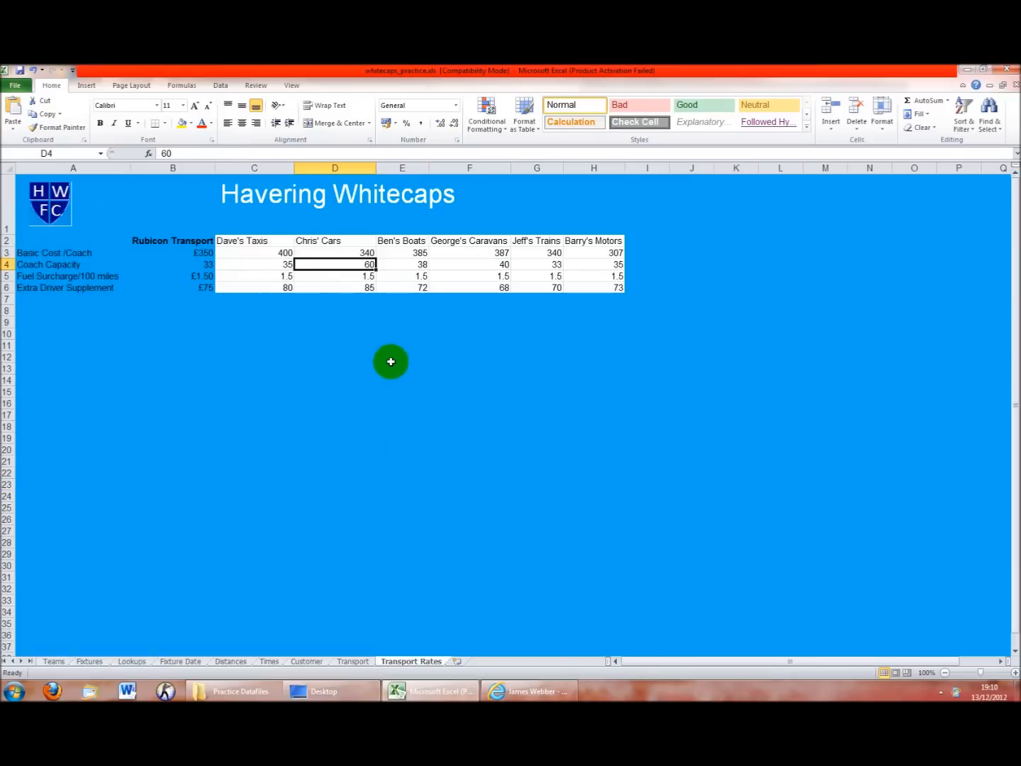
click(308, 660)
click(284, 339)
click(472, 291)
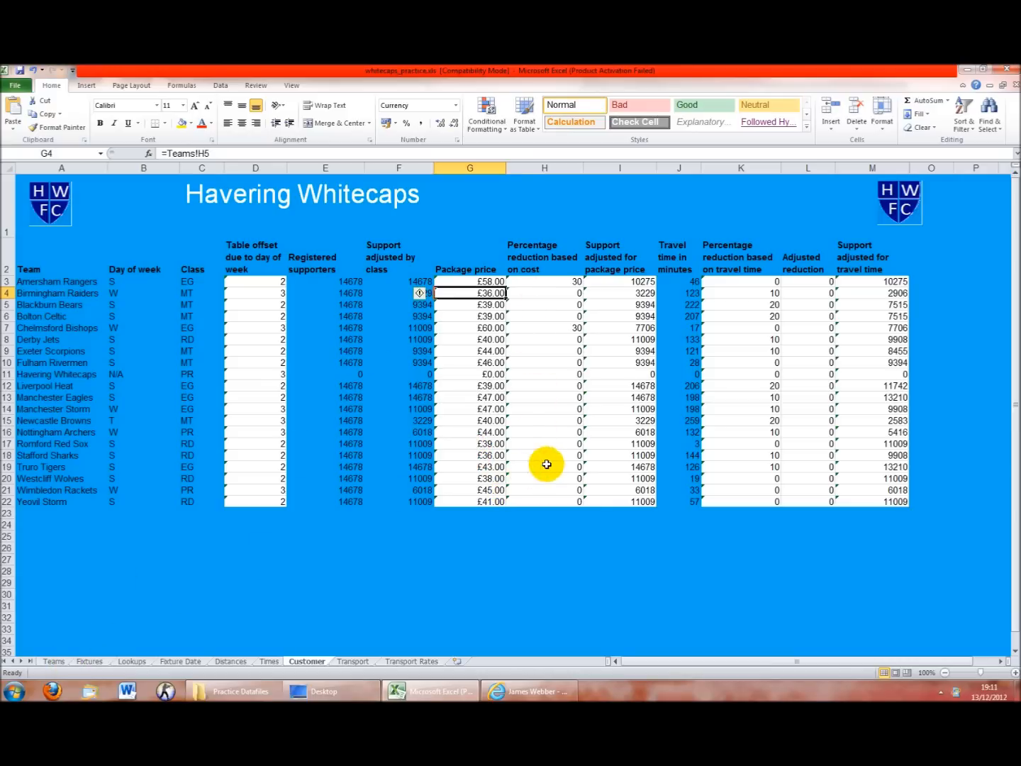
Review the Customer sheet's price-adjusted support, travel-time and Adjusted reduction formulas
click(614, 283)
click(680, 354)
click(678, 348)
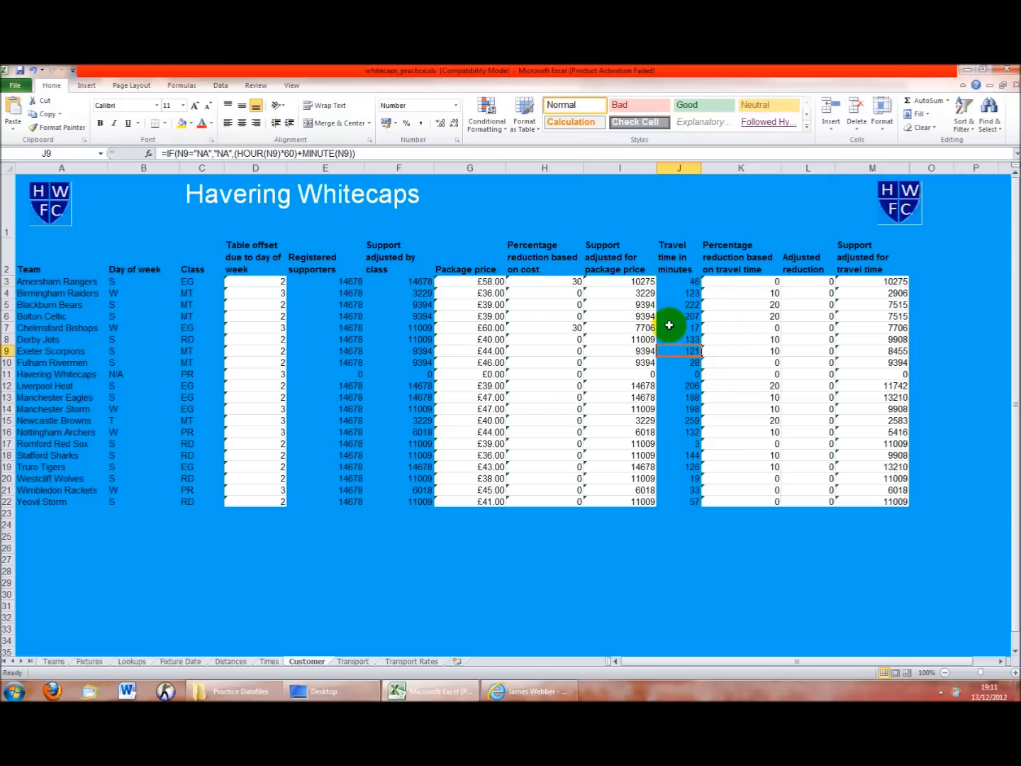
click(778, 546)
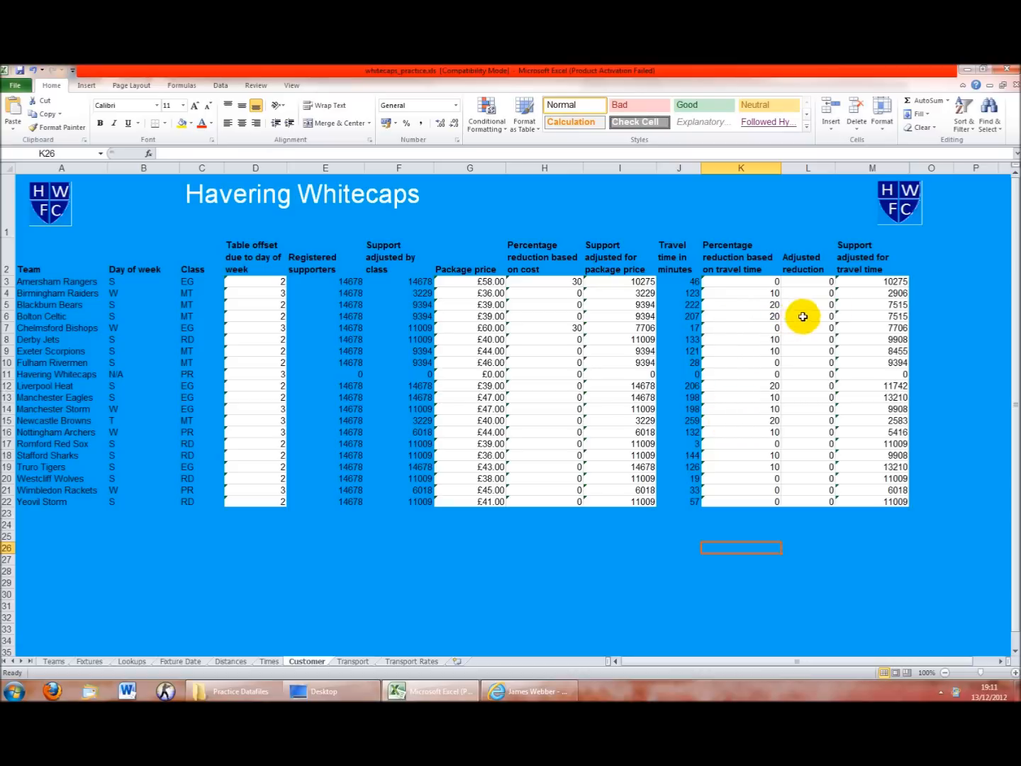
drag(830, 281, 826, 502)
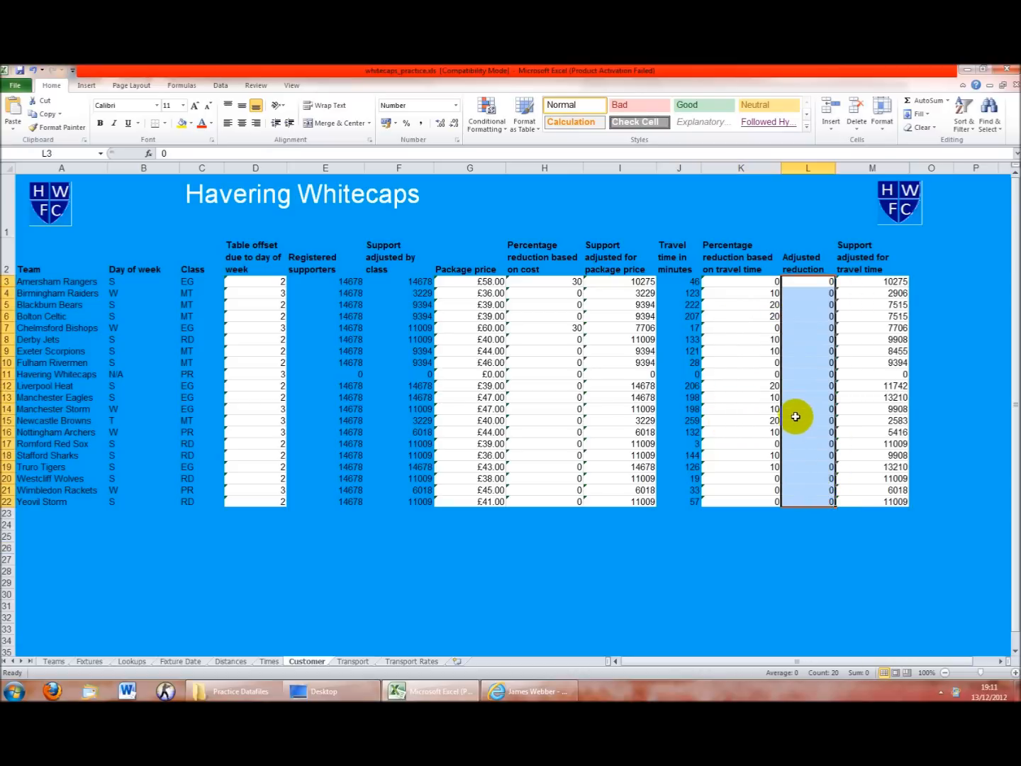
click(851, 443)
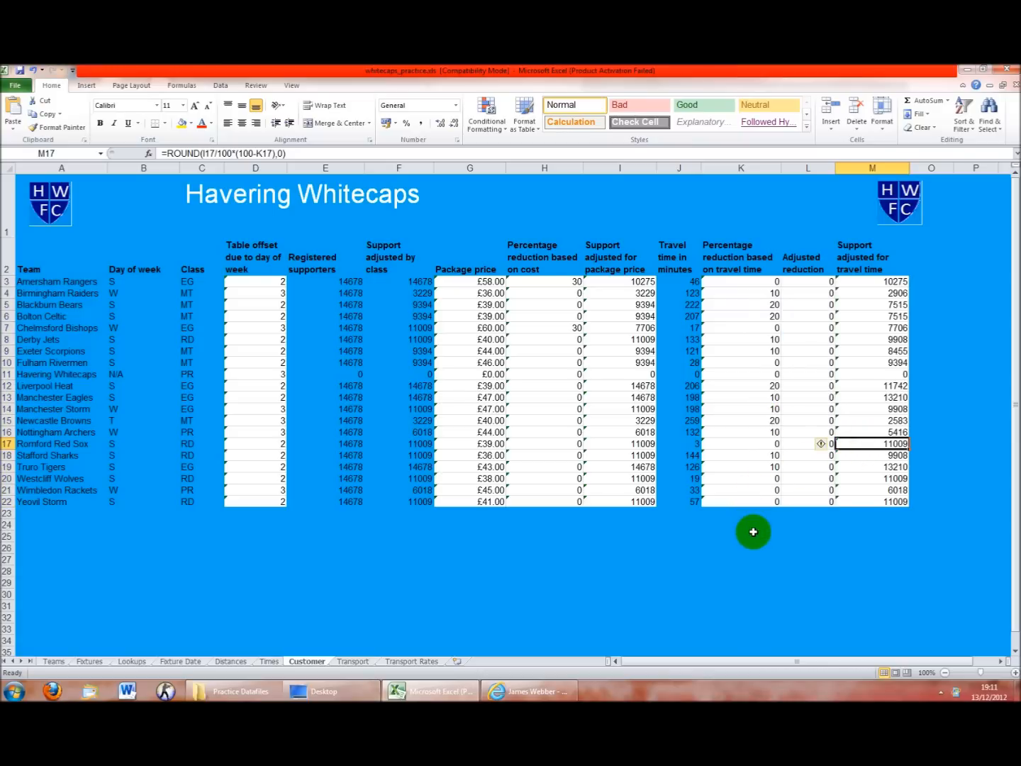
drag(611, 302, 612, 462)
click(844, 424)
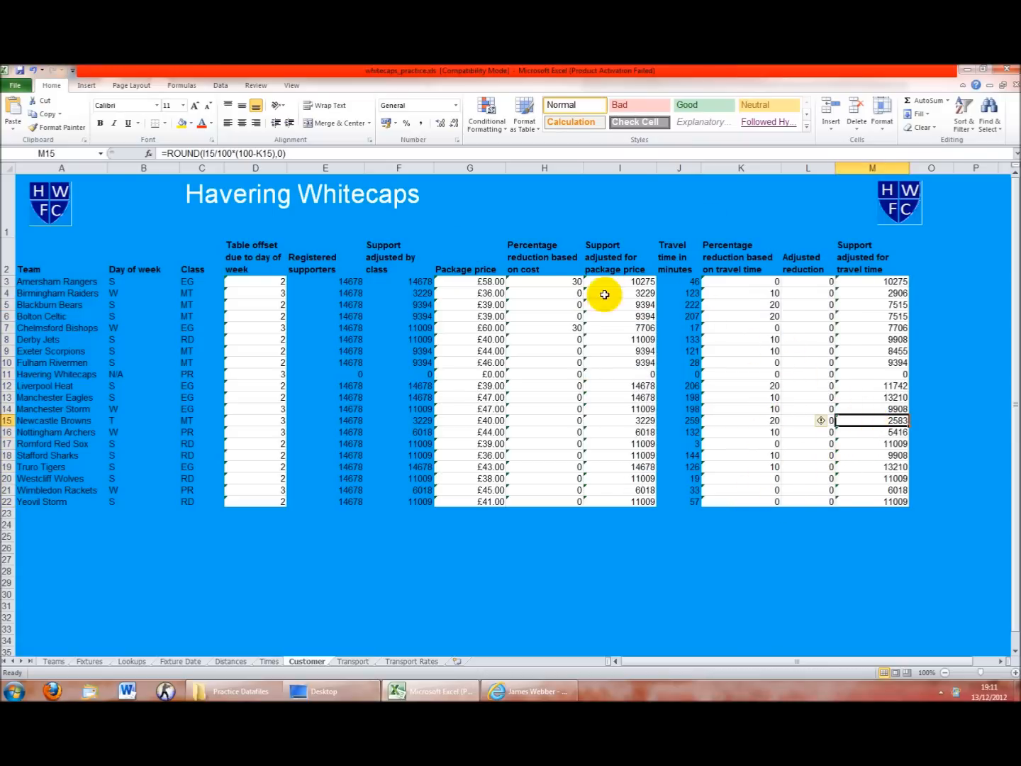
click(616, 340)
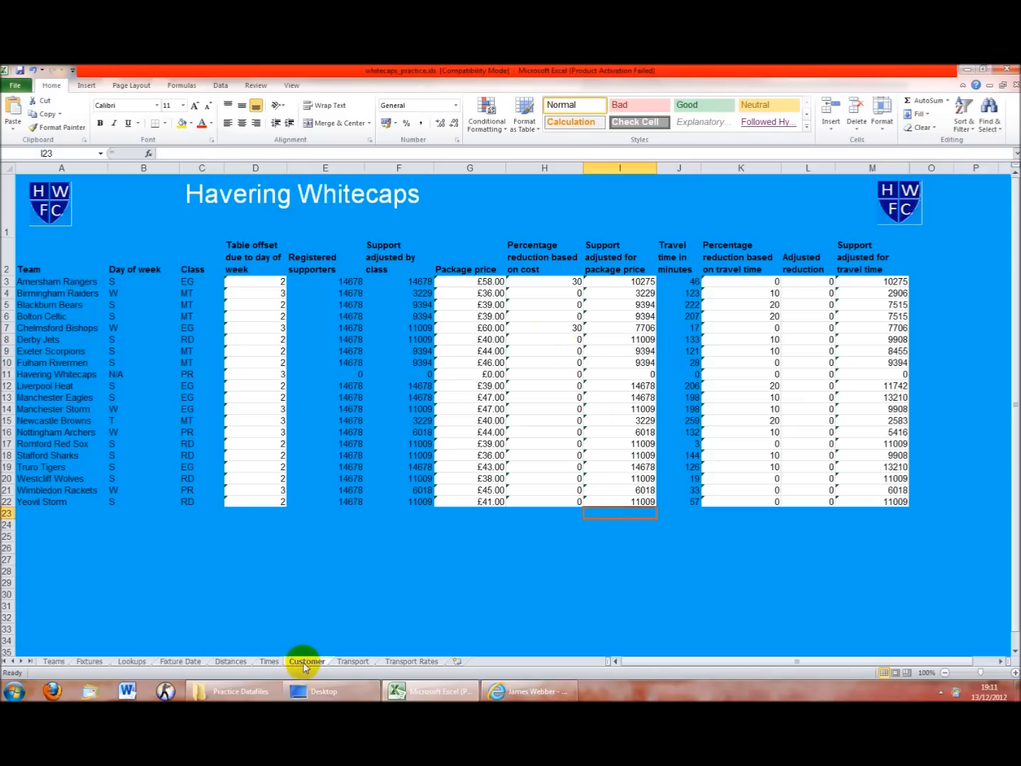
Check X13's =MIN(R13:W13) cheapest-transport formula for Liverpool Heat, then return to Teams
click(350, 661)
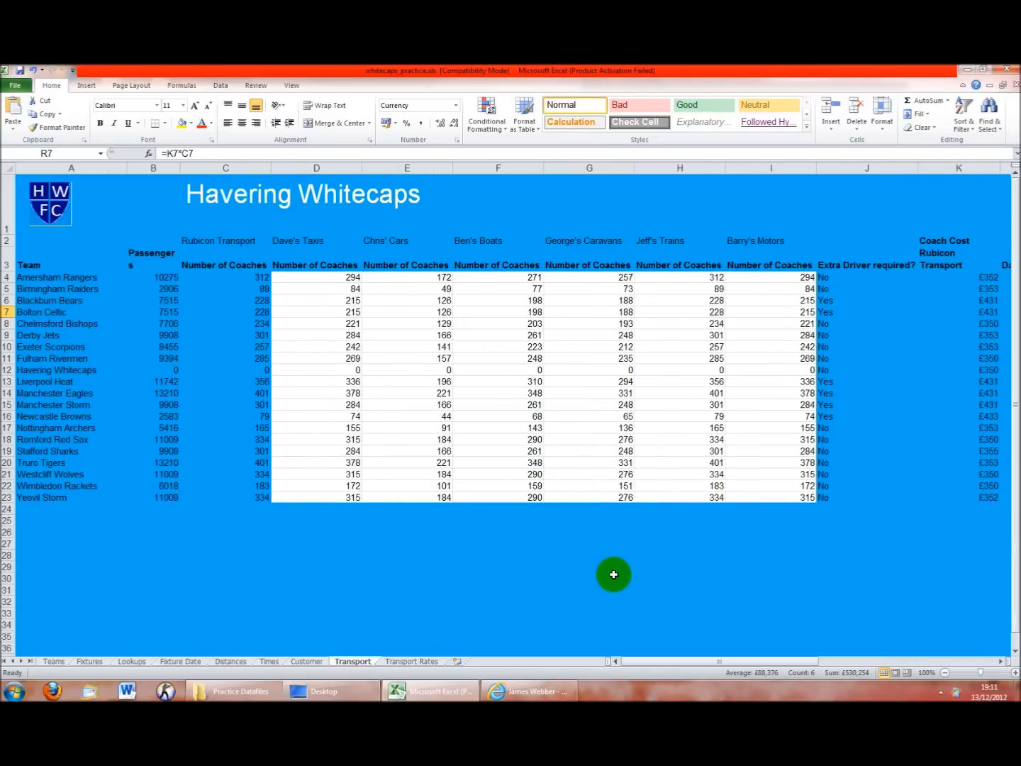
drag(716, 664, 834, 663)
click(769, 381)
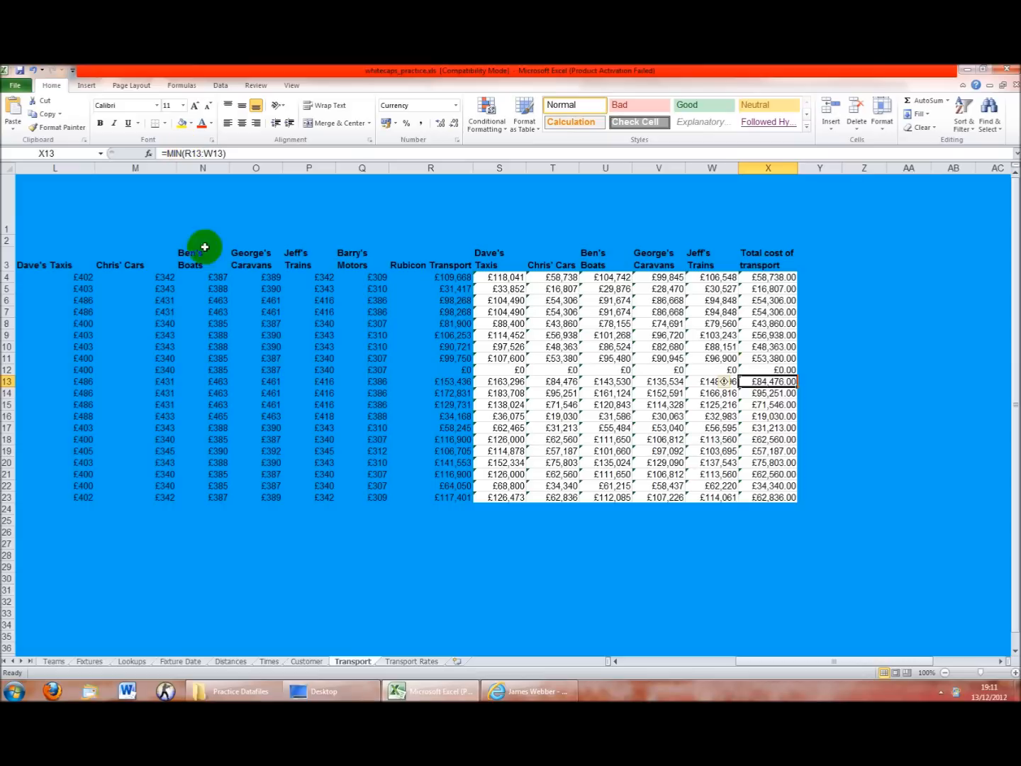
click(54, 661)
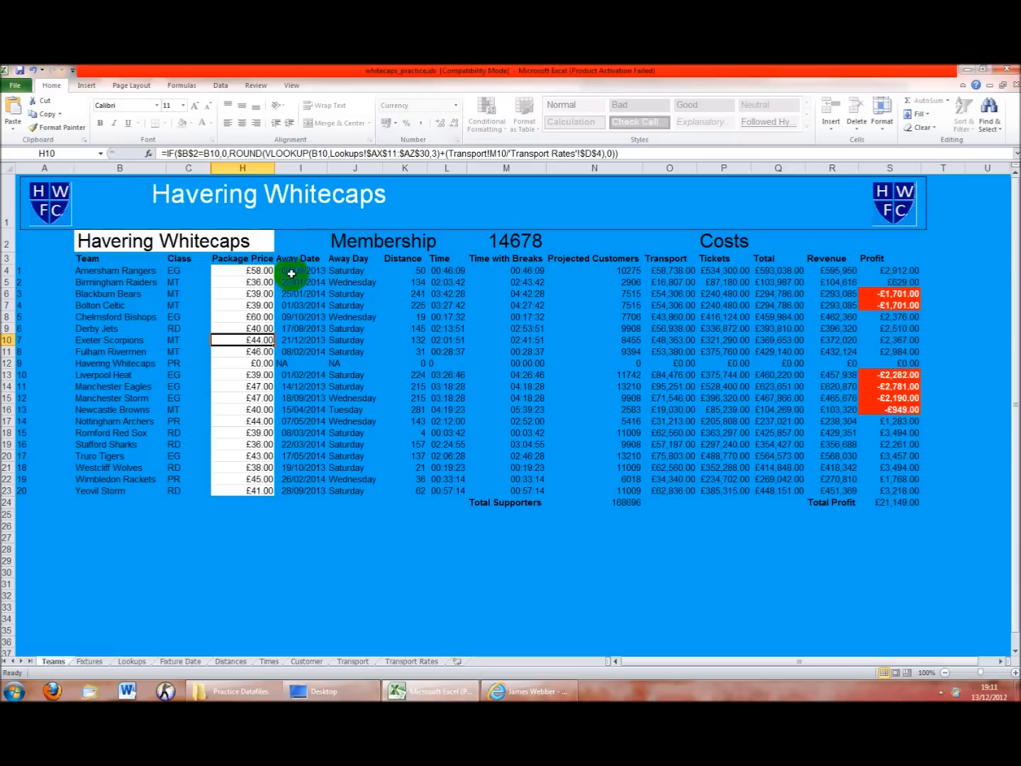
drag(107, 261, 109, 493)
ctrl+drag(228, 258, 228, 491)
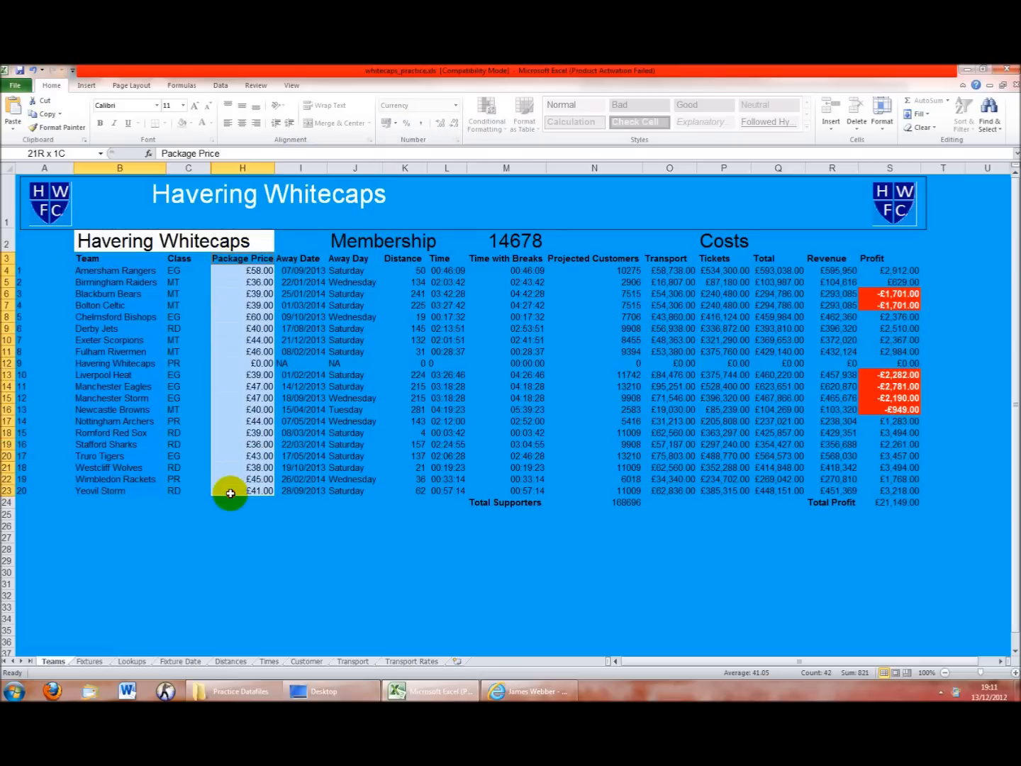
click(87, 85)
click(231, 118)
click(237, 170)
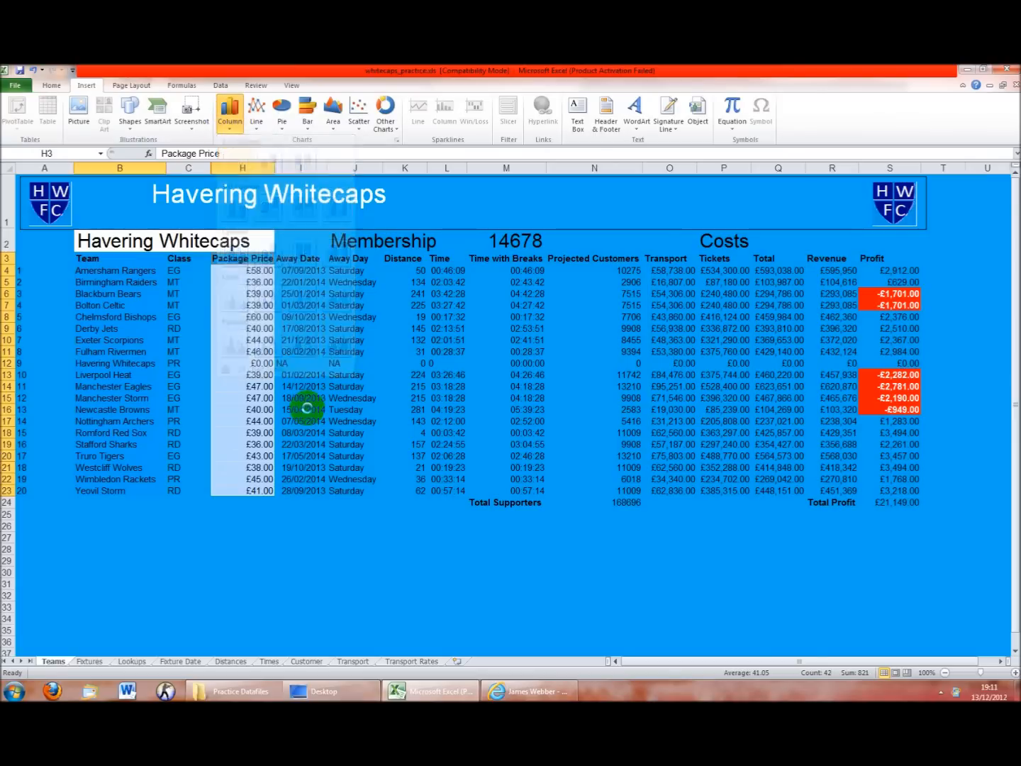
click(477, 348)
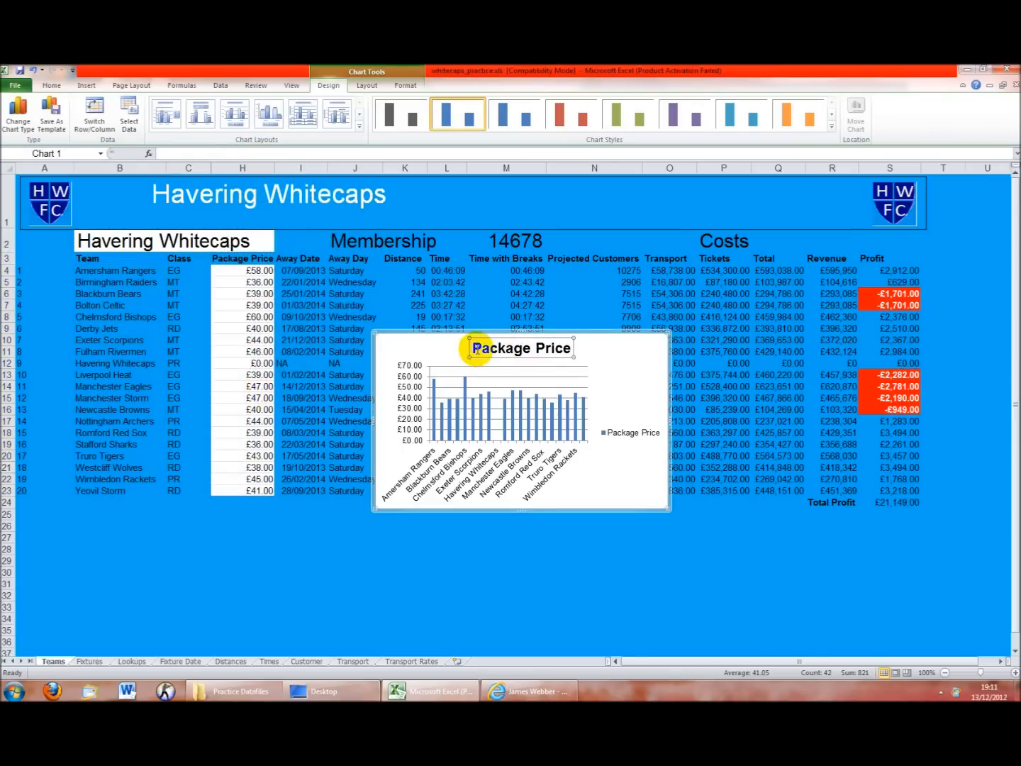
text(s of Havering Whitecaps)
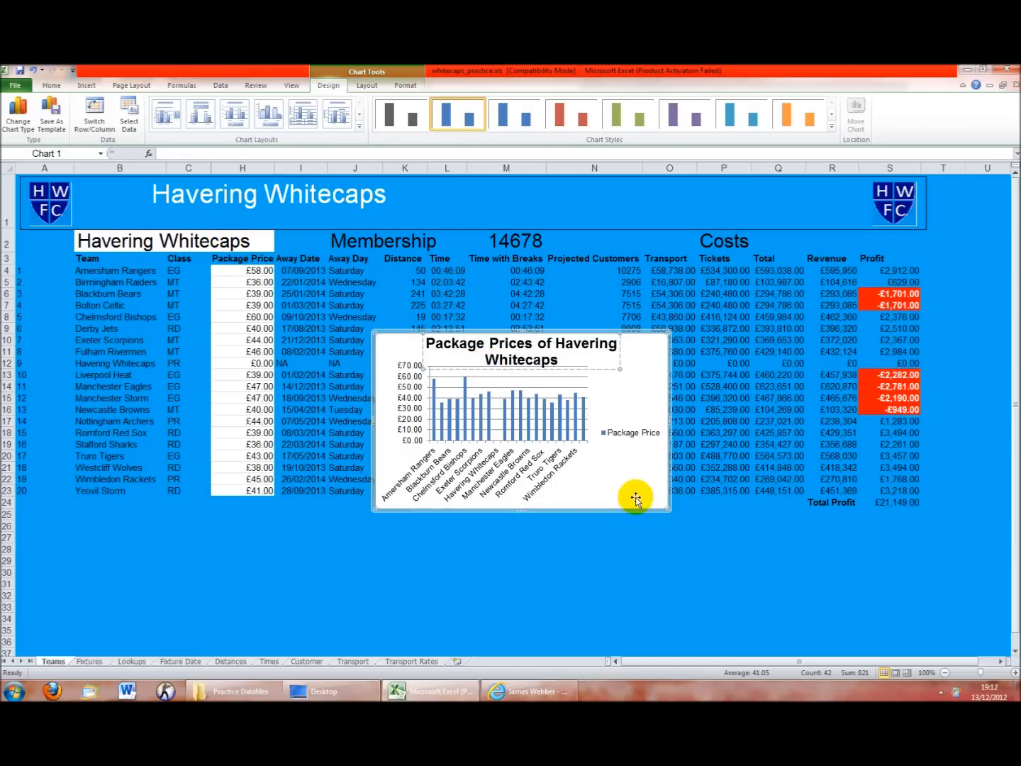
click(670, 508)
drag(667, 507, 896, 636)
drag(431, 330, 278, 248)
click(710, 409)
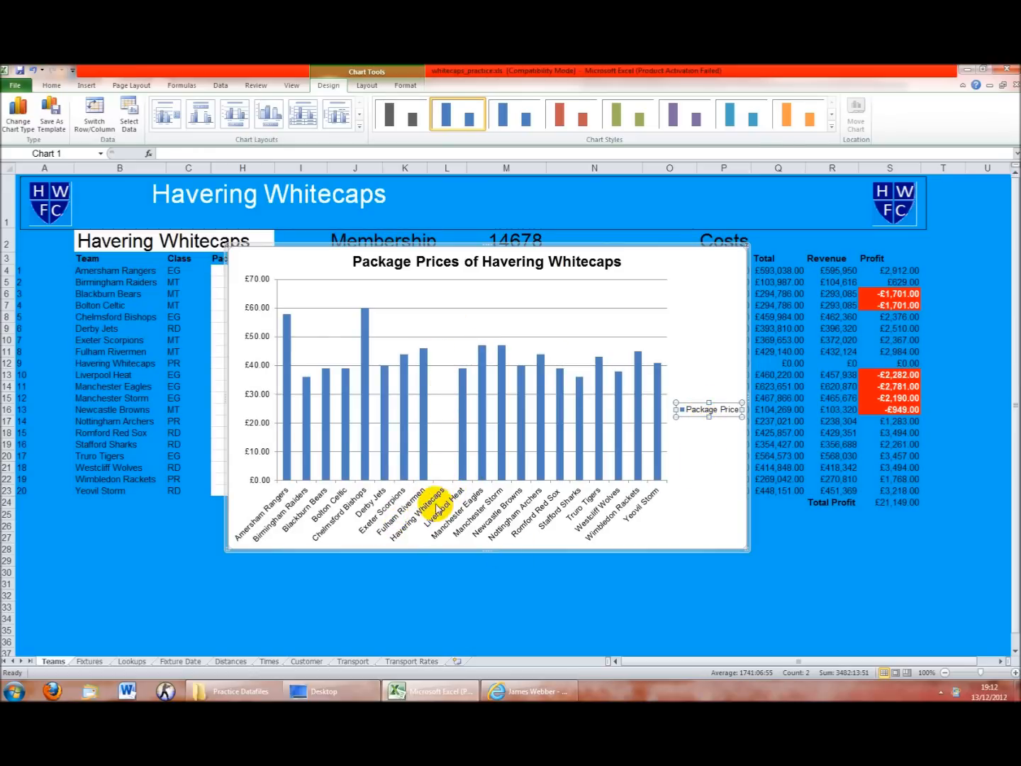
click(750, 290)
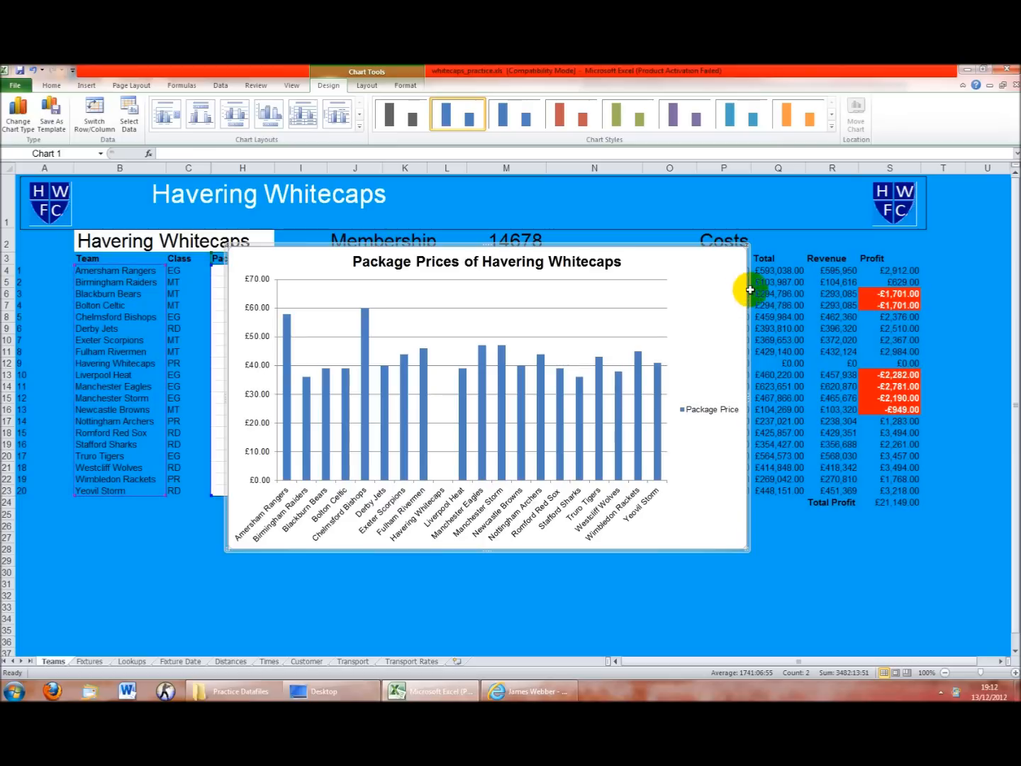
click(744, 287)
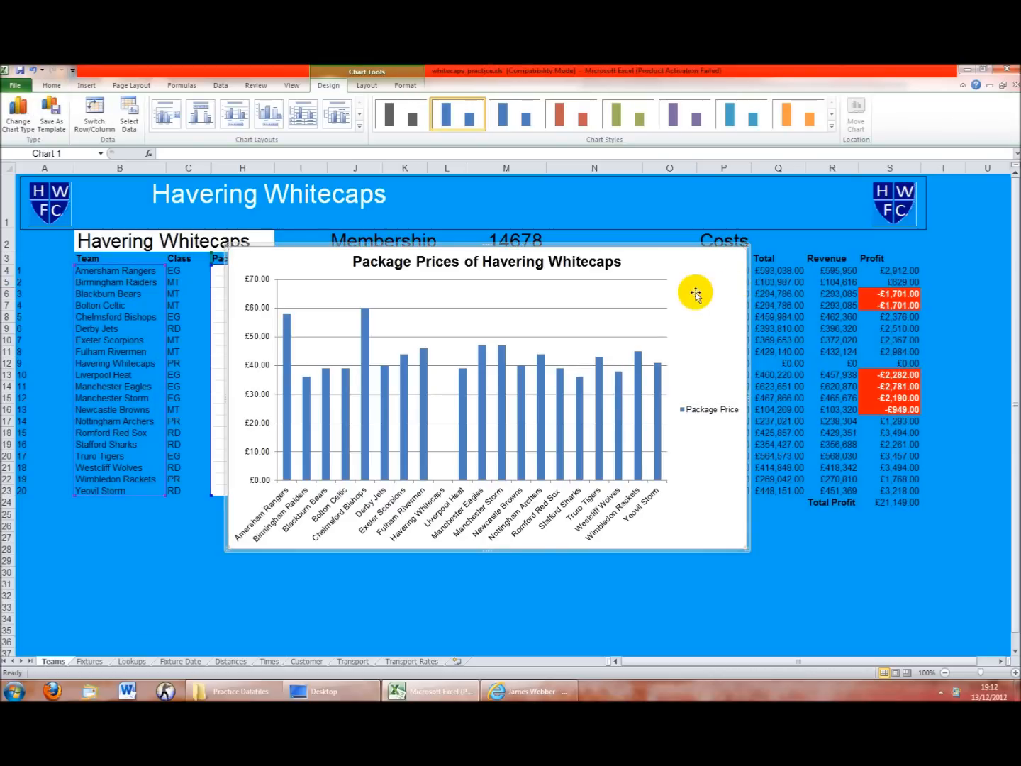
key(Delete)
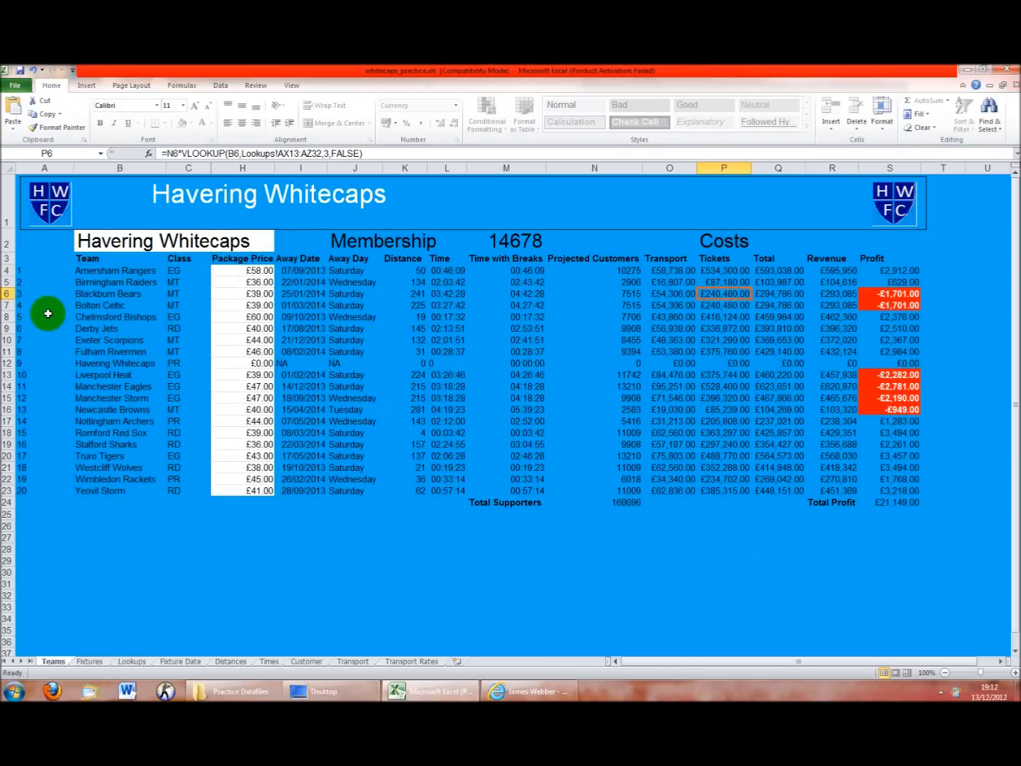
Remove the Teams sheet protection using its password and hide row 12 (Havering Whitecaps)
click(10, 362)
right_click(11, 363)
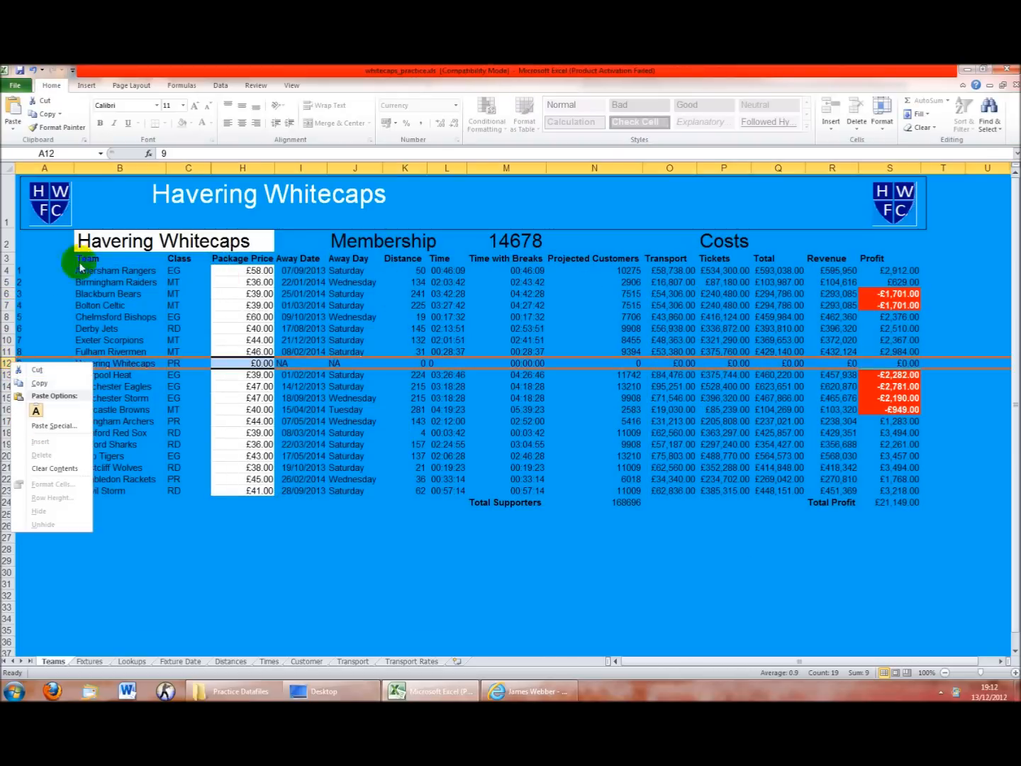
click(256, 85)
click(355, 122)
text(hw•••••)
key(Return)
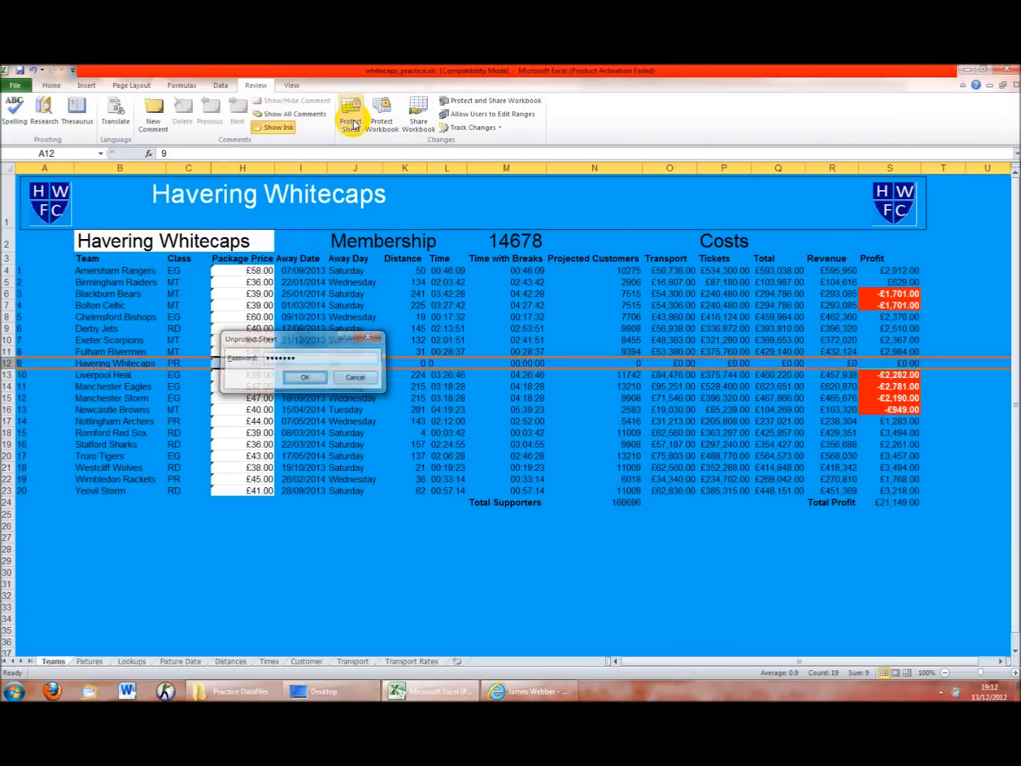
right_click(7, 363)
click(44, 510)
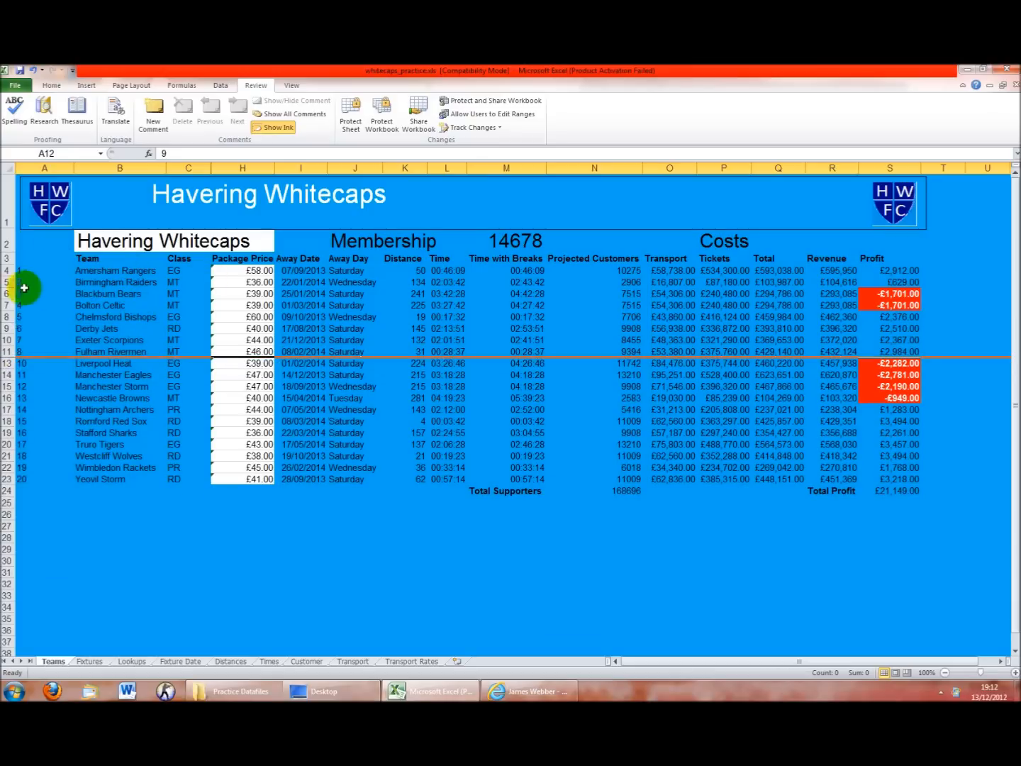
Select team names B3:B23 together with the Package Price column for charting
drag(91, 260, 92, 475)
drag(243, 259, 215, 480)
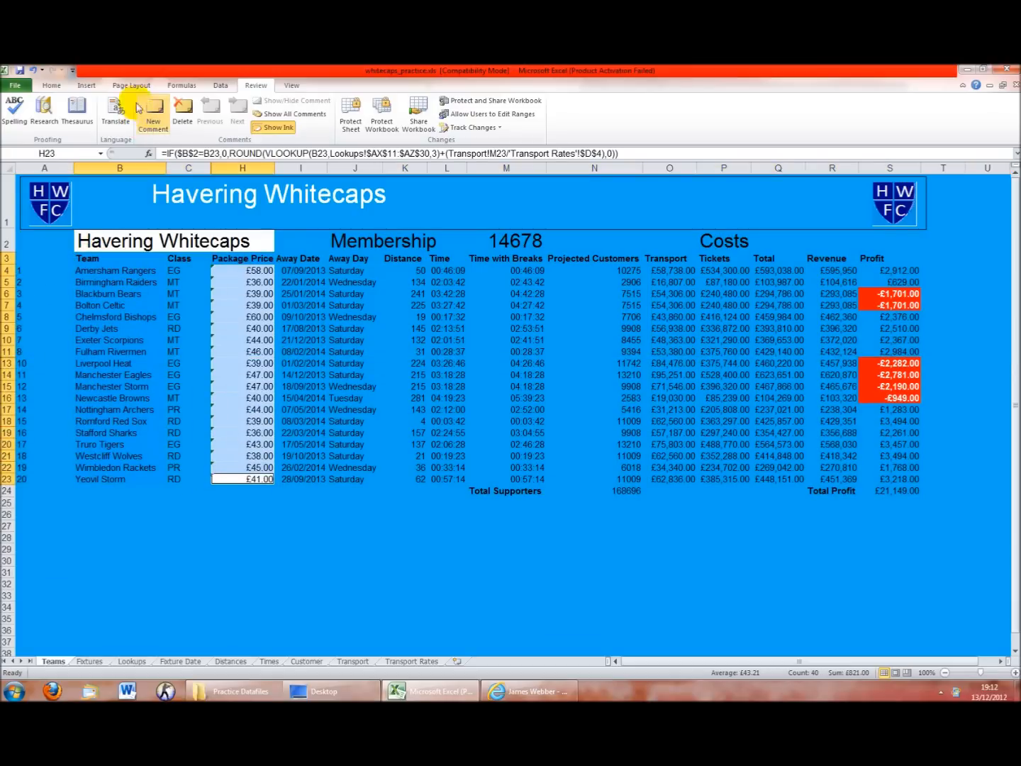
click(88, 86)
click(229, 106)
click(234, 164)
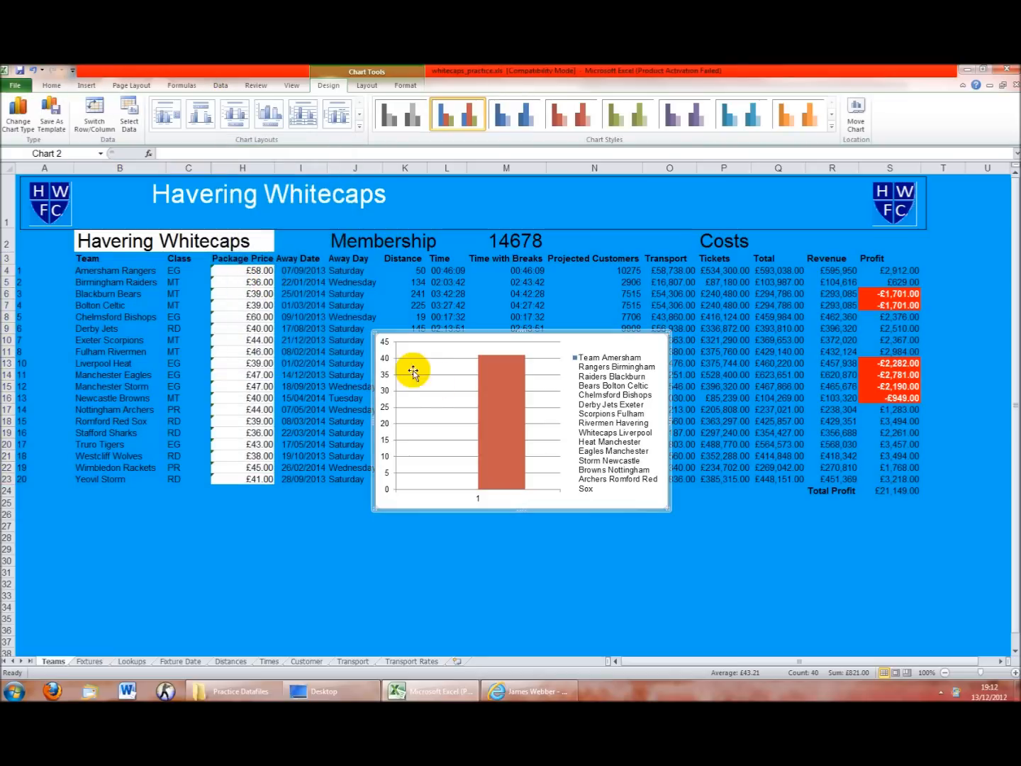
key(ctrl+z)
click(130, 270)
drag(106, 259, 123, 483)
drag(245, 259, 255, 479)
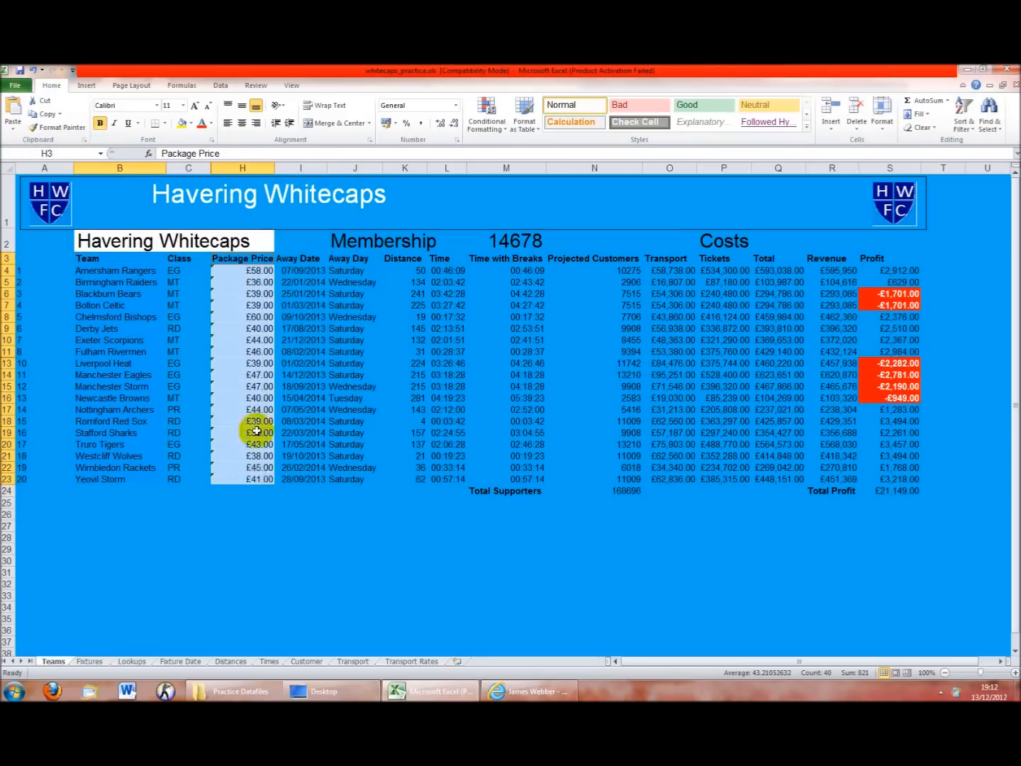
click(86, 86)
click(229, 111)
click(235, 162)
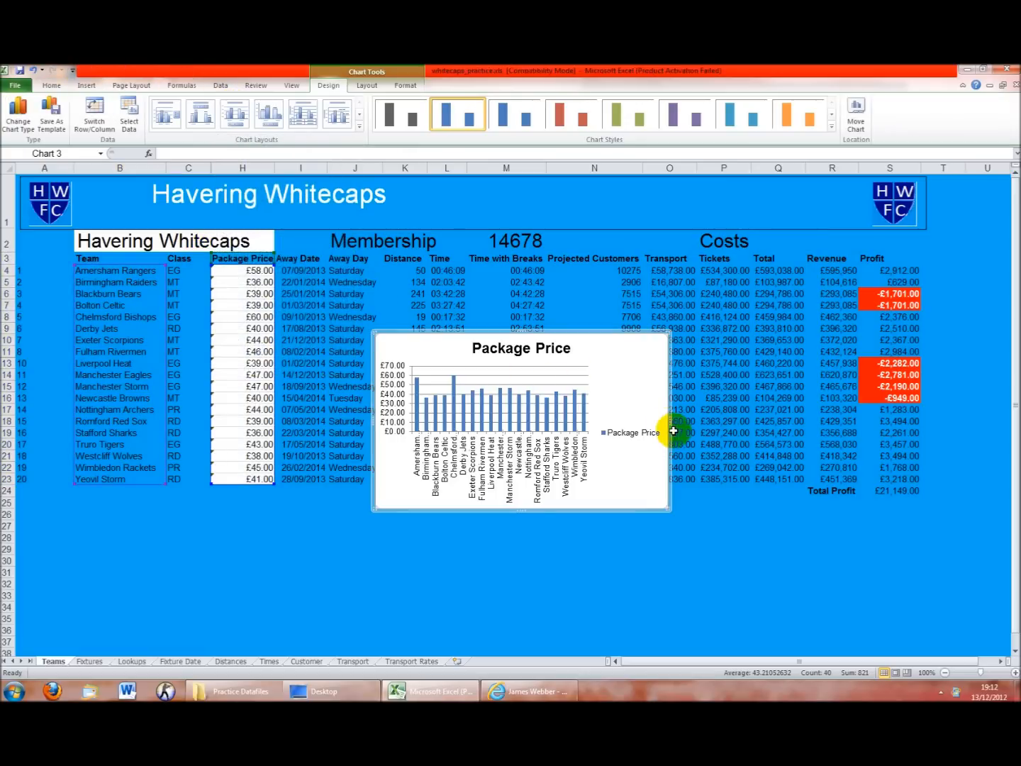
drag(670, 332, 870, 259)
click(827, 396)
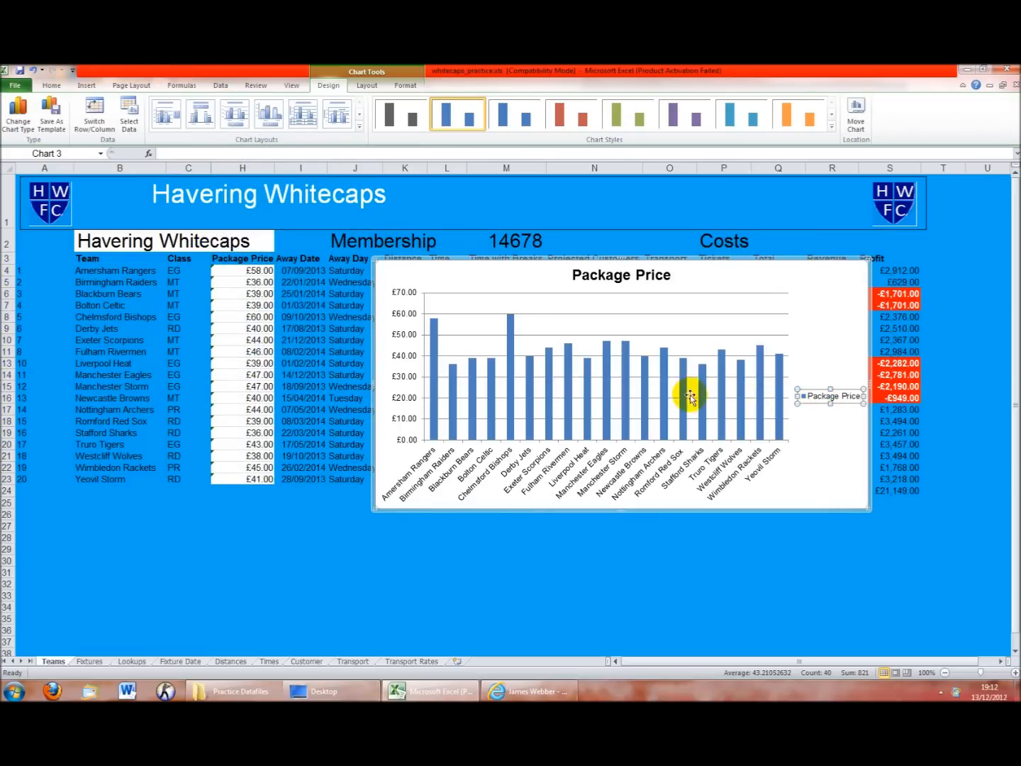
key(Delete)
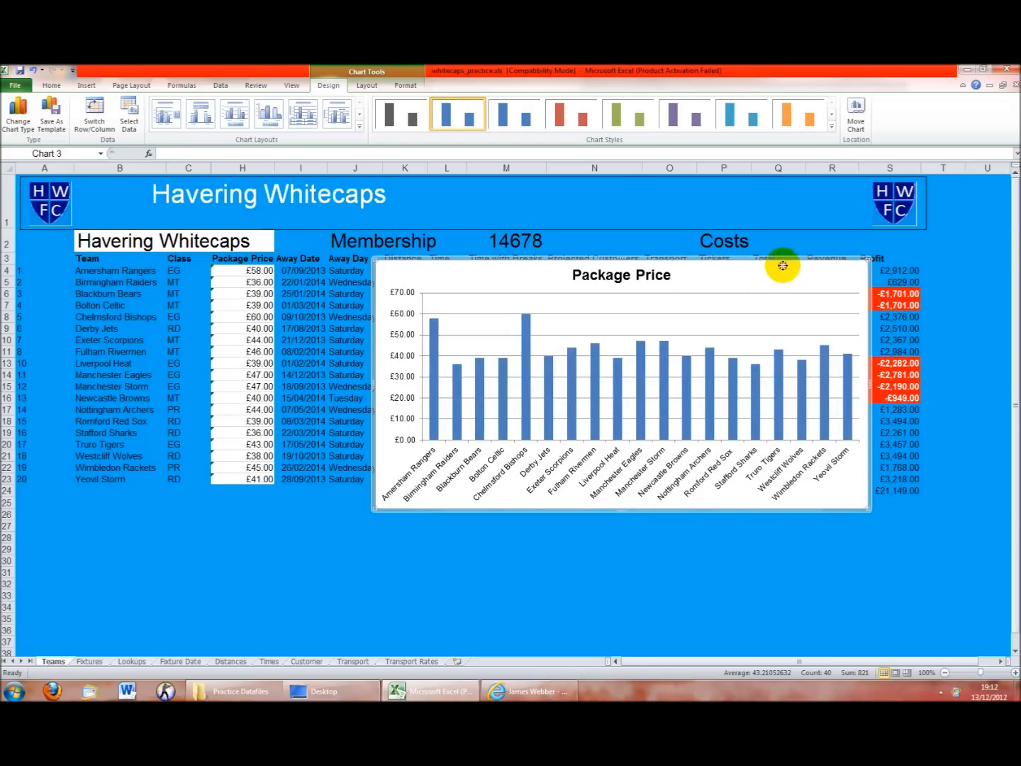
key(Delete)
click(5, 364)
drag(6, 363, 6, 349)
right_click(7, 344)
Unhide row 12 by selecting rows 11–13 and choosing Unhide
click(24, 509)
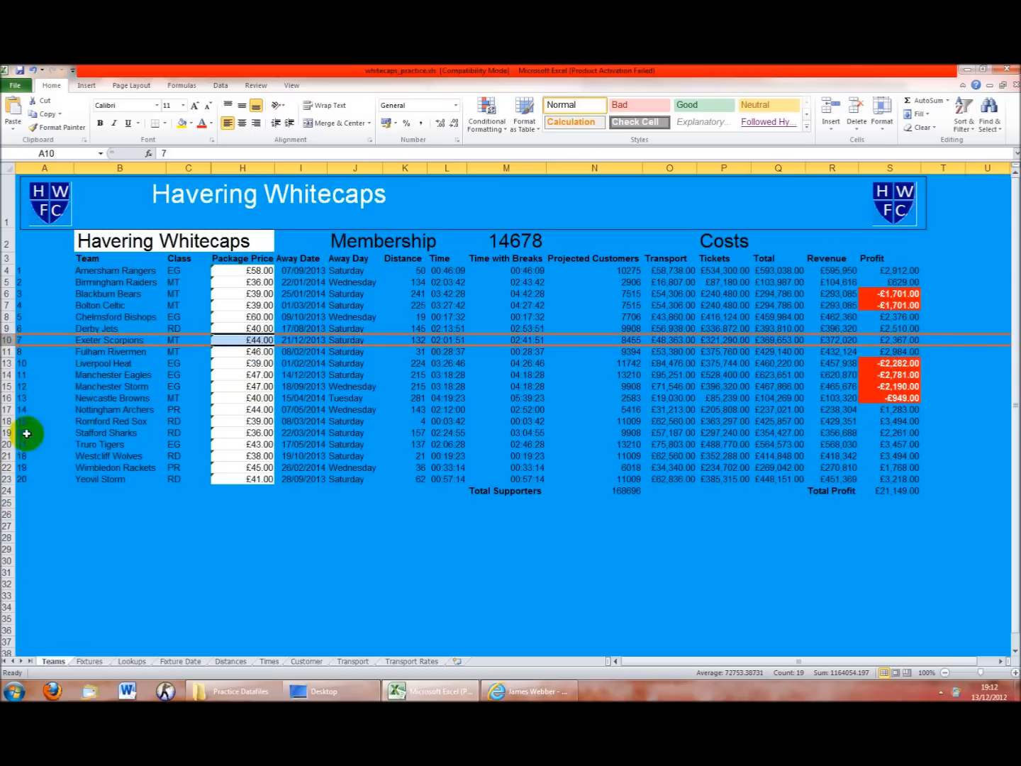
drag(7, 368, 7, 373)
drag(8, 366, 7, 352)
right_click(9, 354)
click(42, 517)
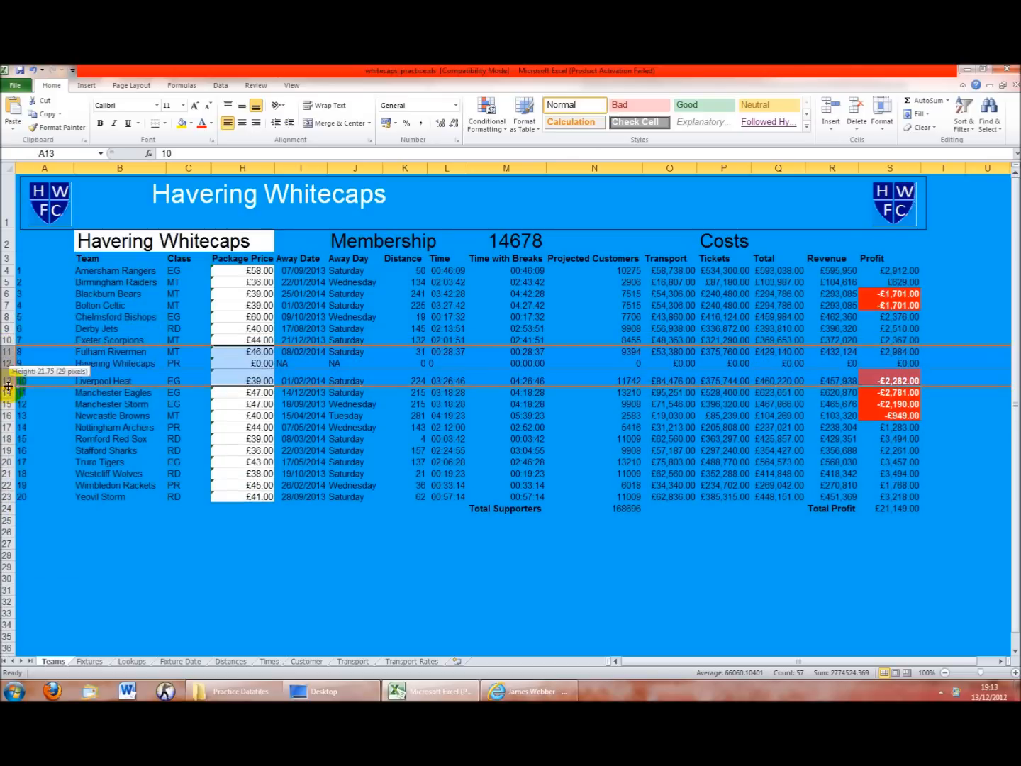
Select team names B3:B23 together with the Profit column
click(174, 468)
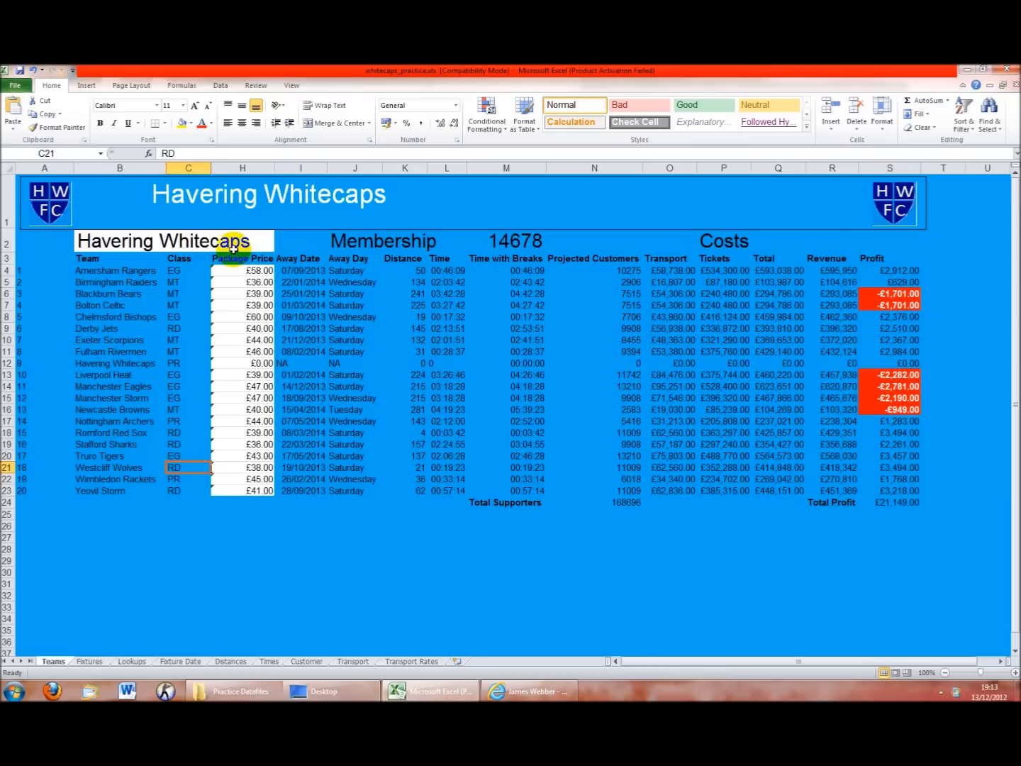
drag(128, 260, 113, 490)
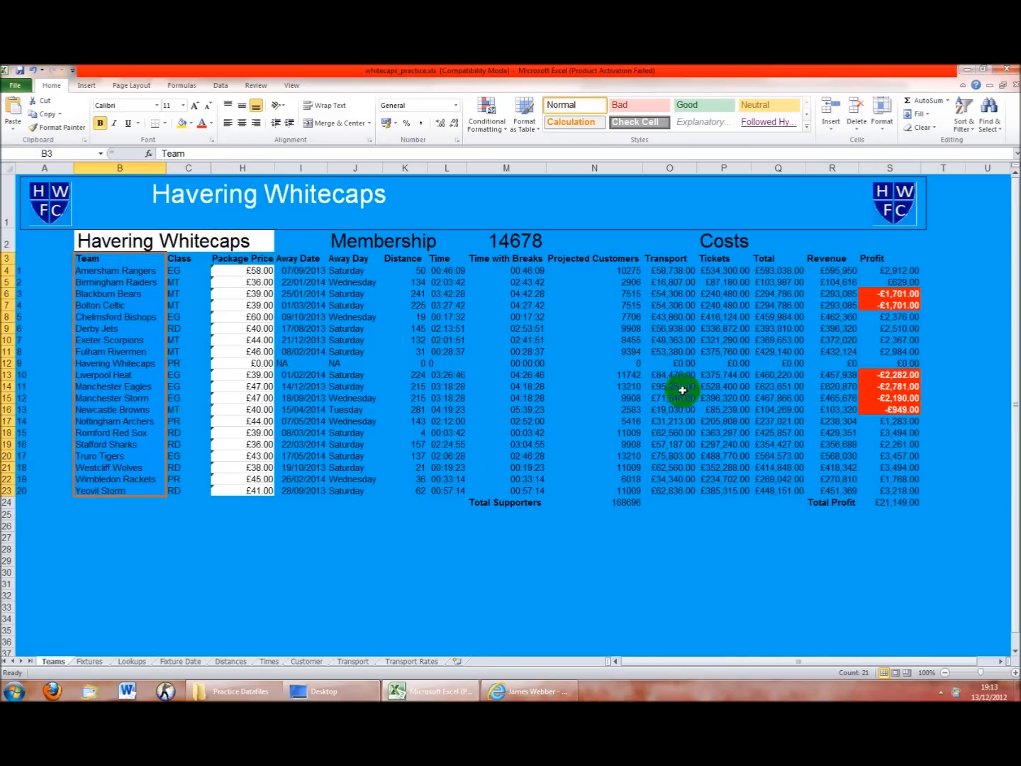
drag(874, 258, 897, 477)
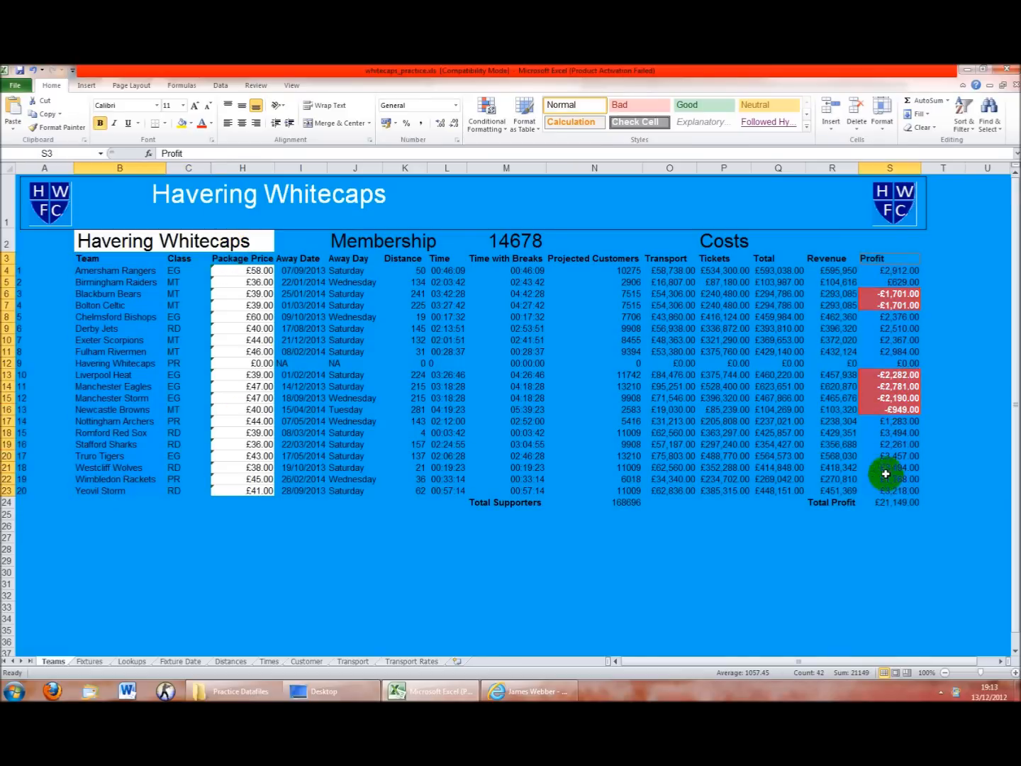
Insert a 2-D line chart of Profit and enlarge it
click(86, 85)
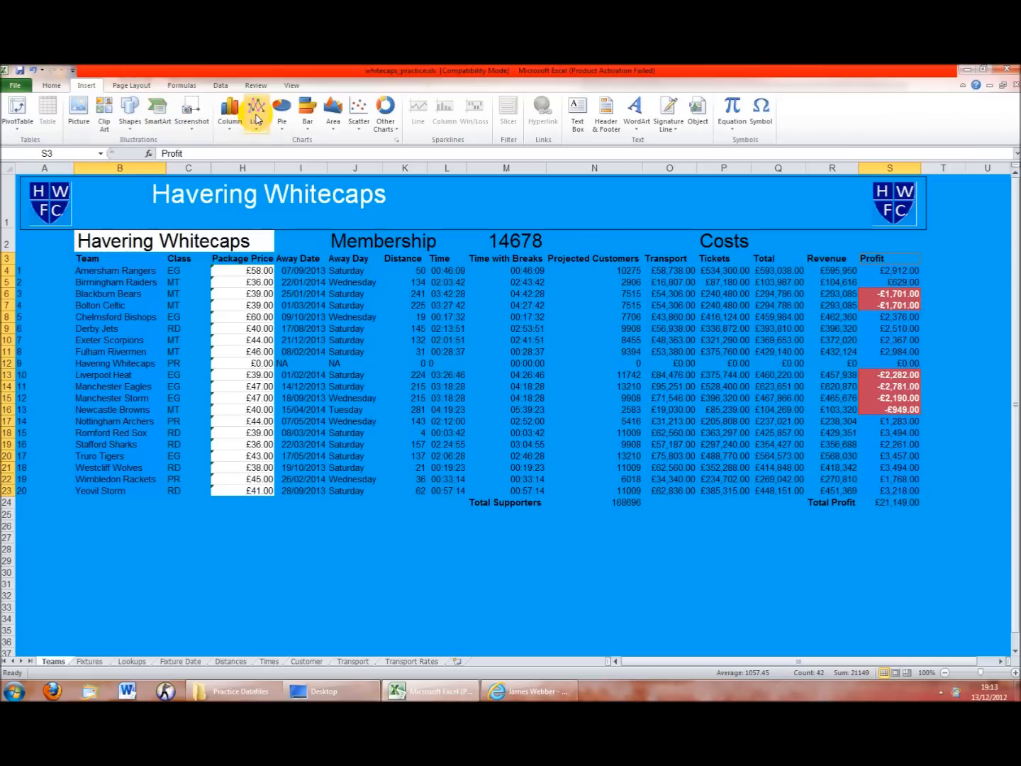
click(257, 113)
click(267, 158)
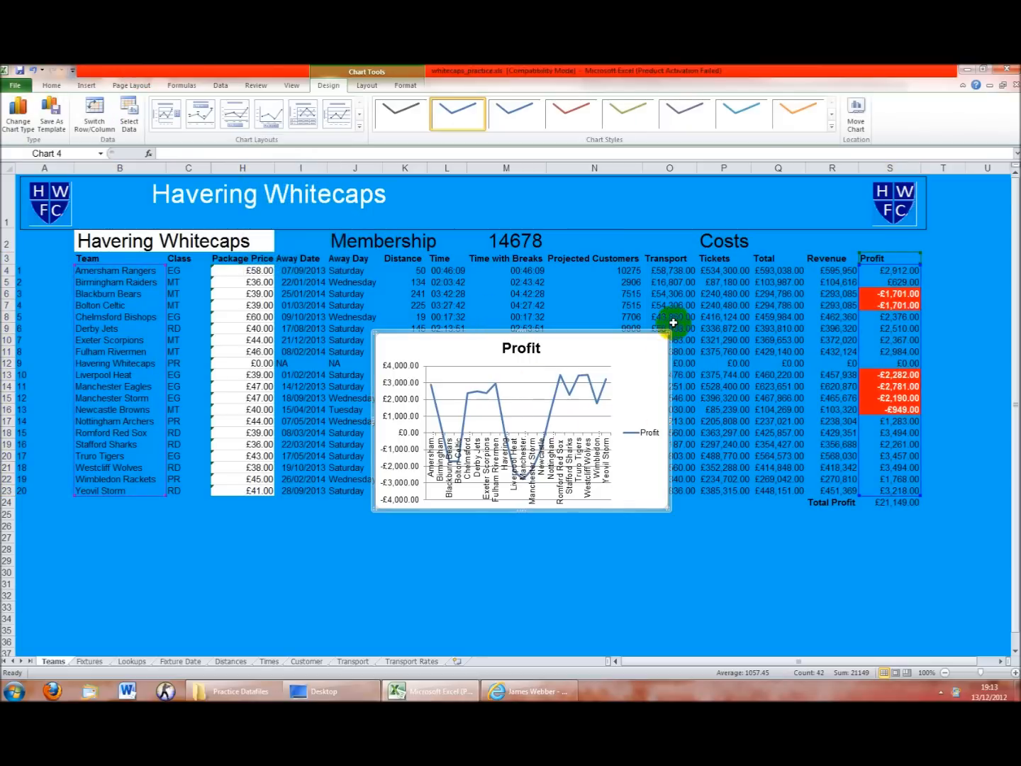
drag(667, 330, 936, 206)
Shrink the chart's team-name axis label font size, then nudge it slightly larger
drag(453, 514, 430, 504)
click(471, 399)
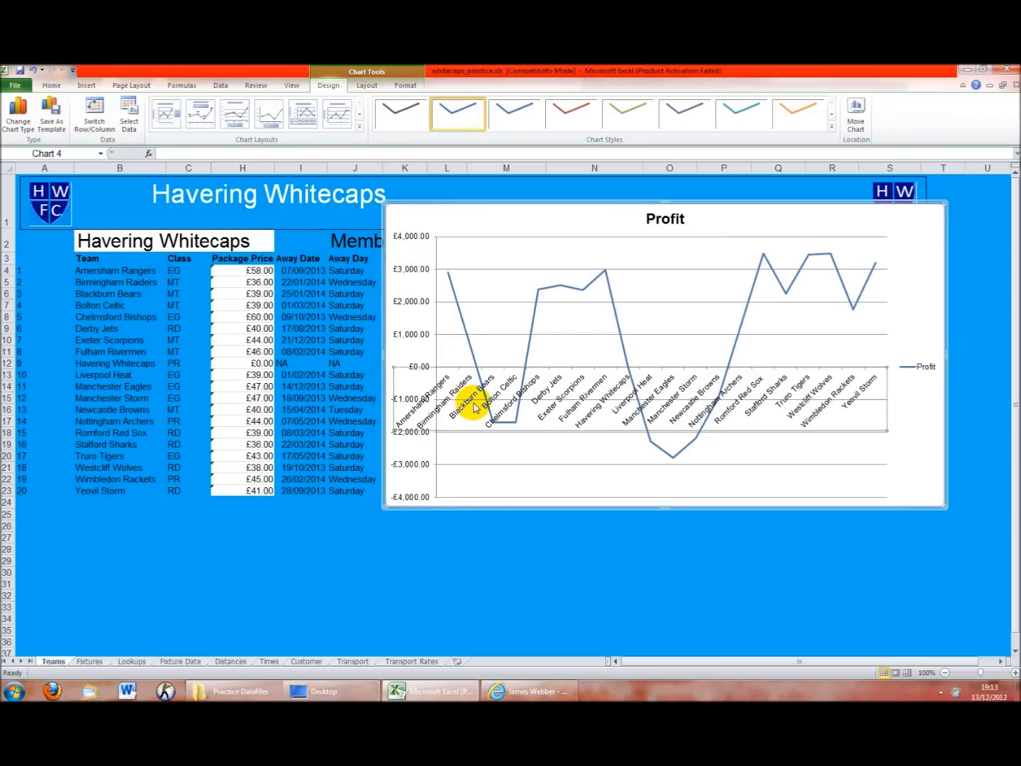
click(51, 85)
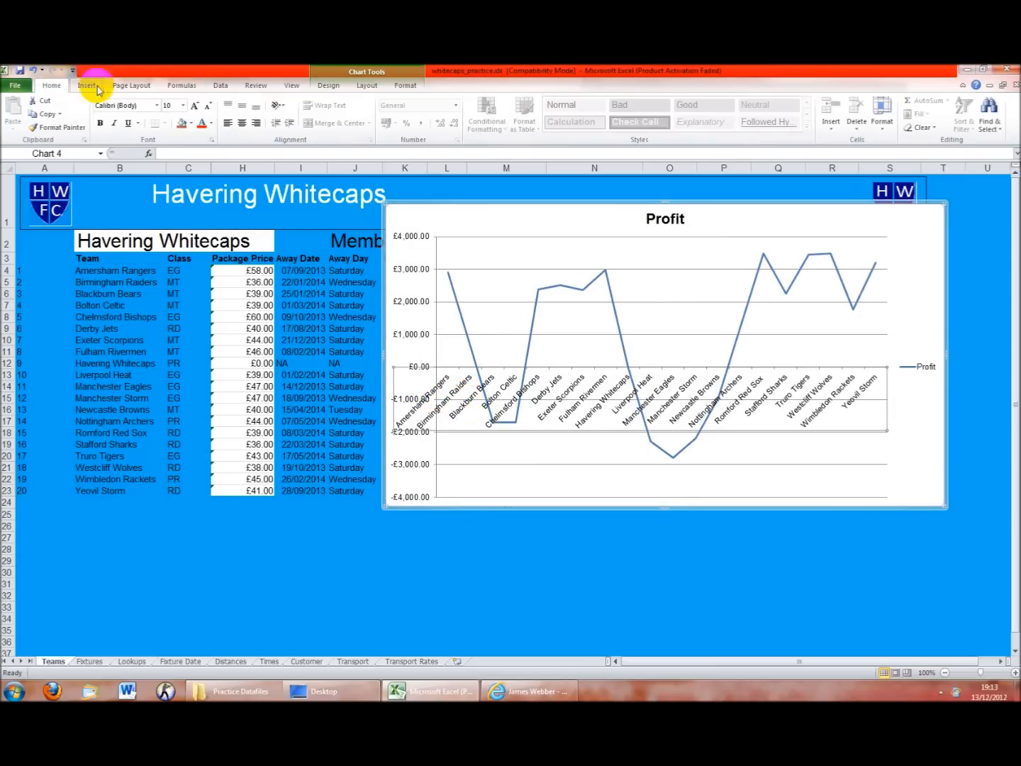
click(208, 106)
click(208, 105)
click(208, 106)
click(208, 107)
click(207, 107)
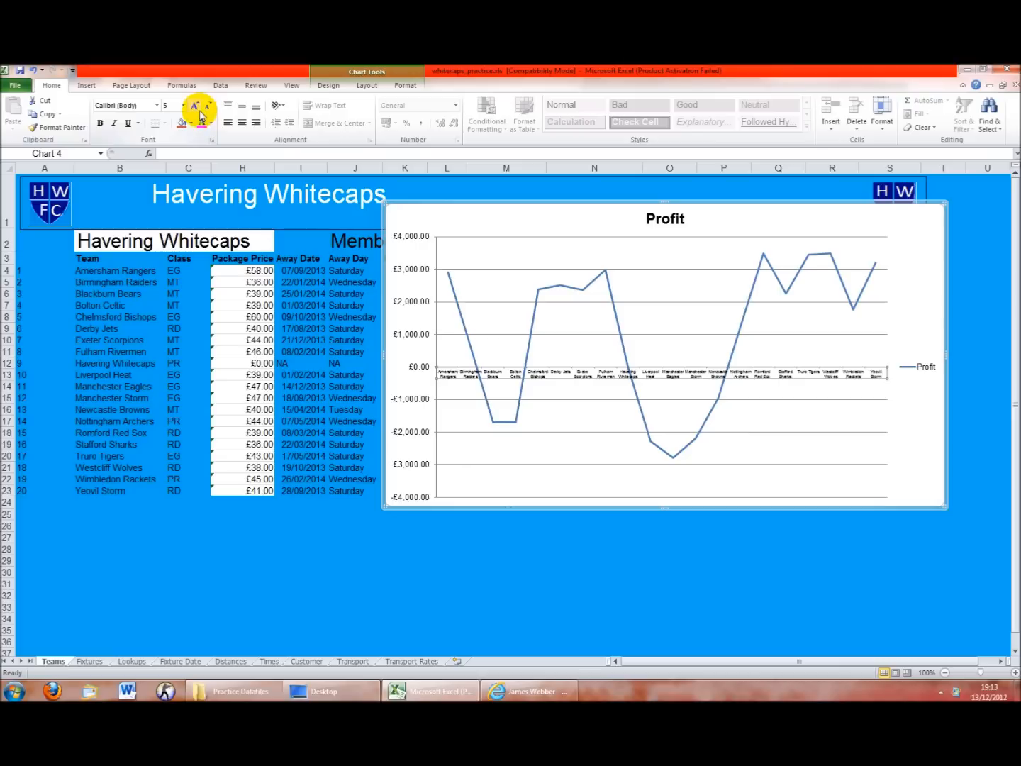
click(194, 107)
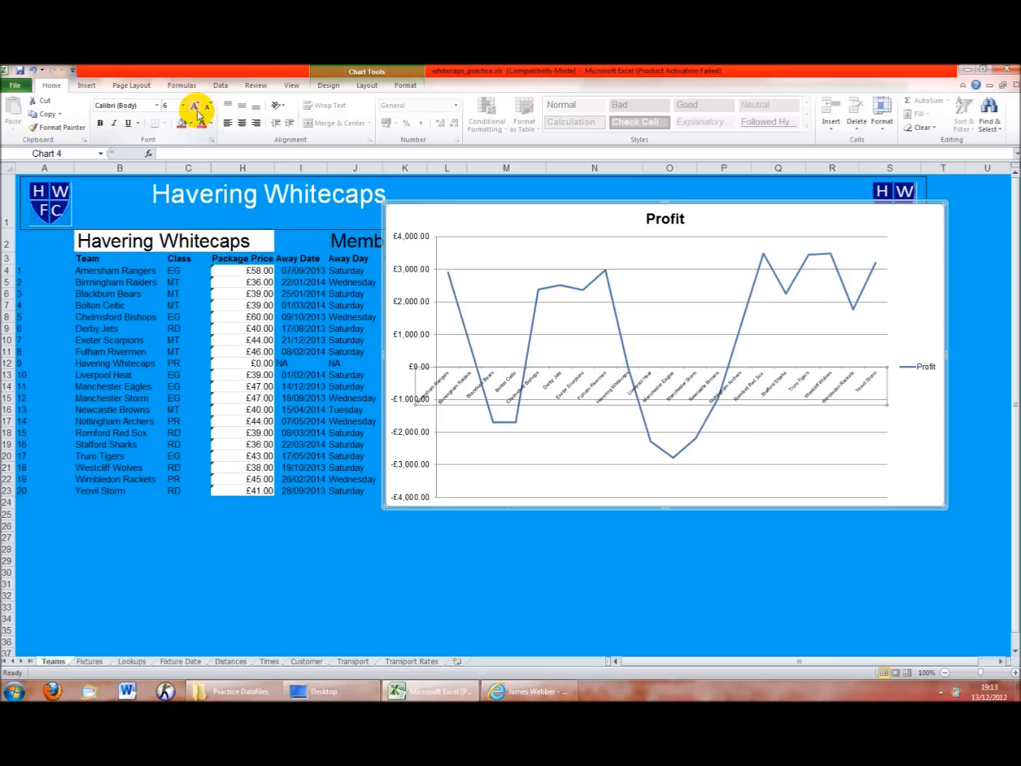
Delete the Profit legend, widen the chart leftward, then delete the chart
click(900, 370)
key(Delete)
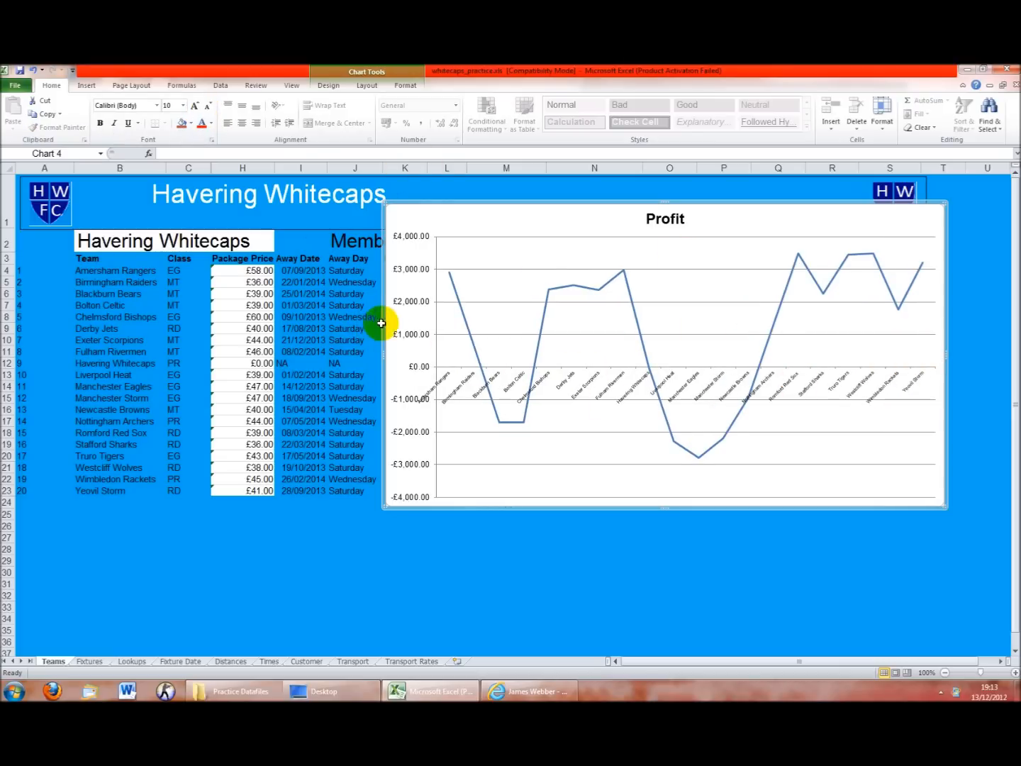
drag(388, 508, 155, 542)
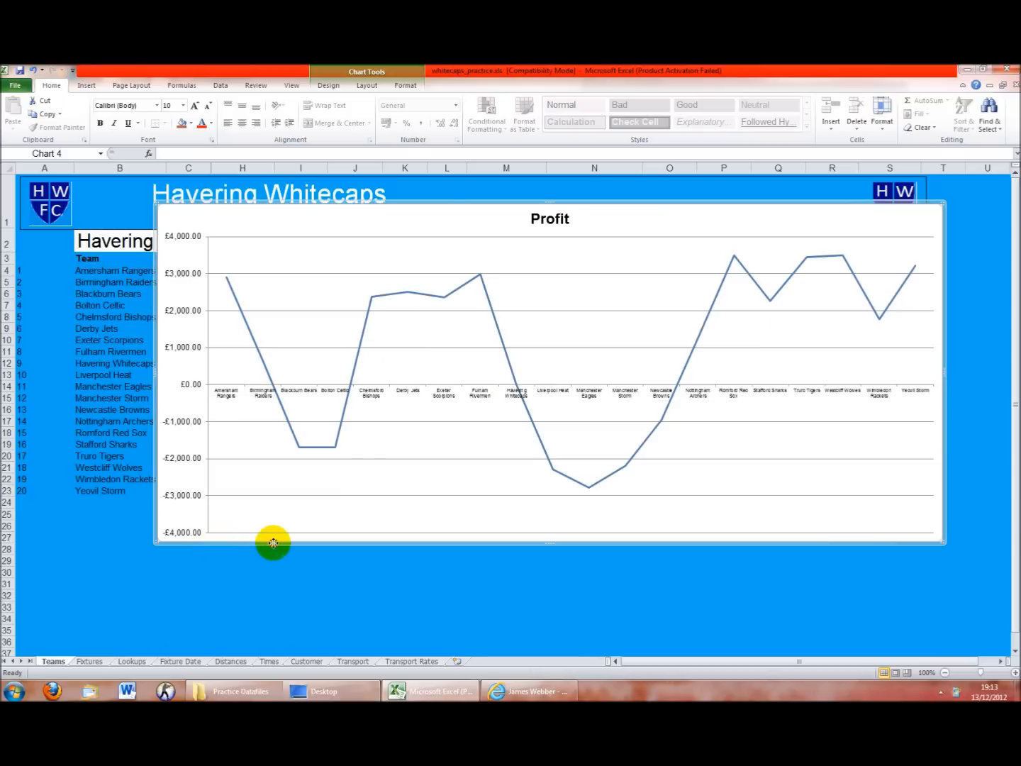
key(Delete)
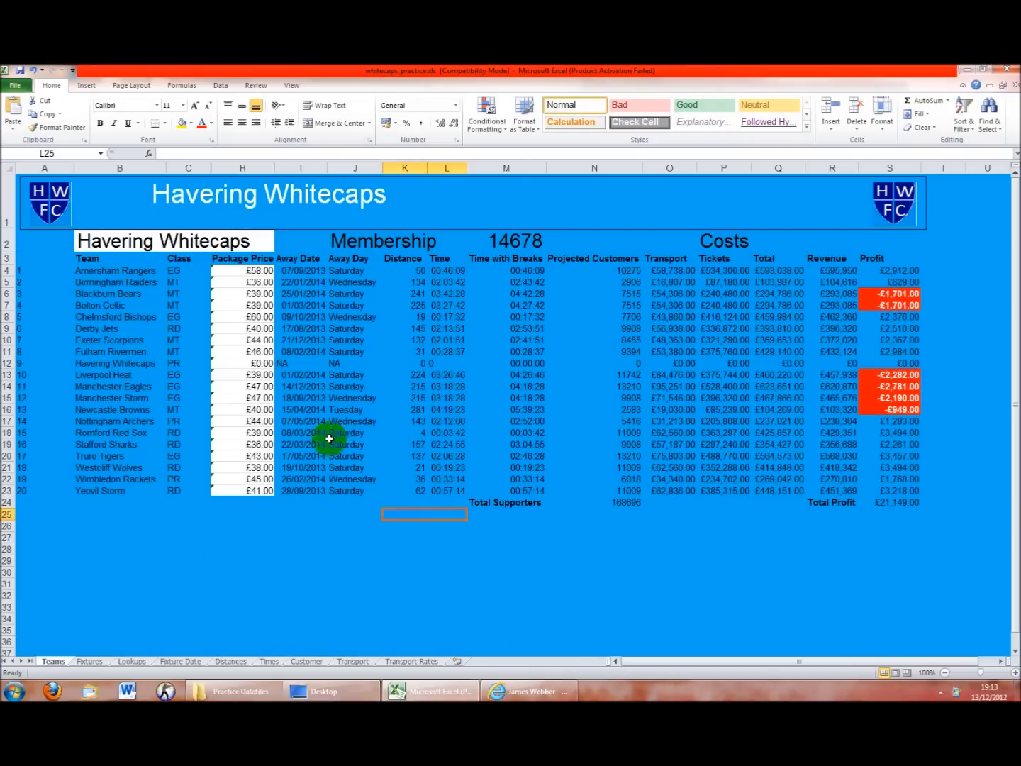
click(354, 661)
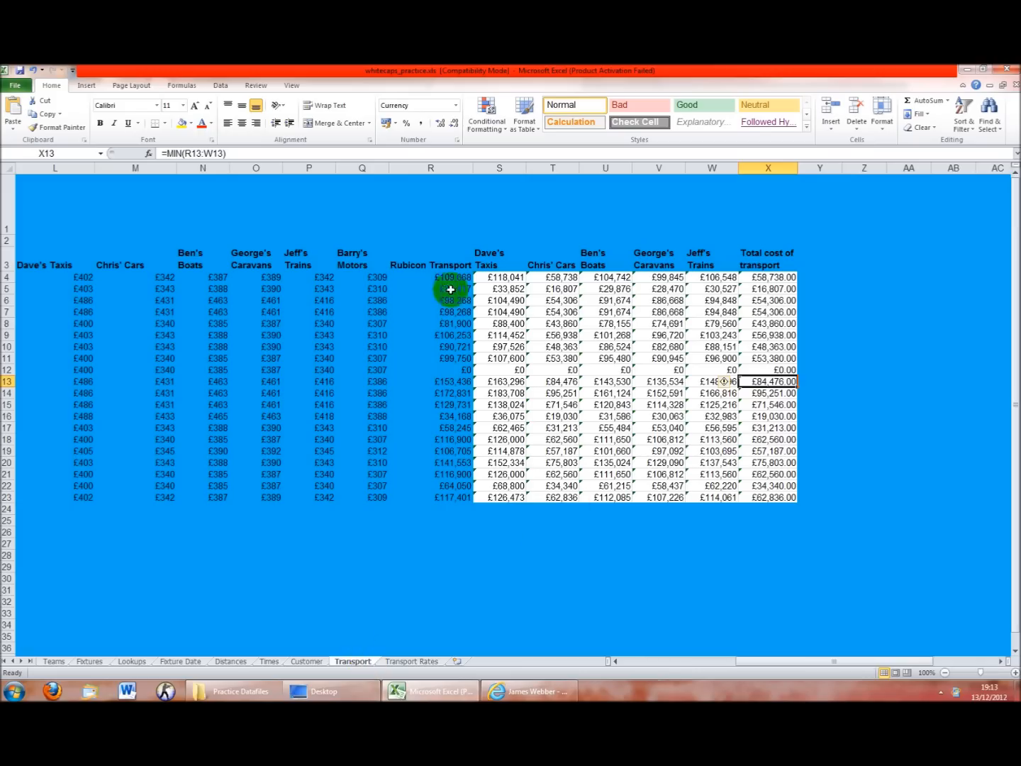
click(345, 160)
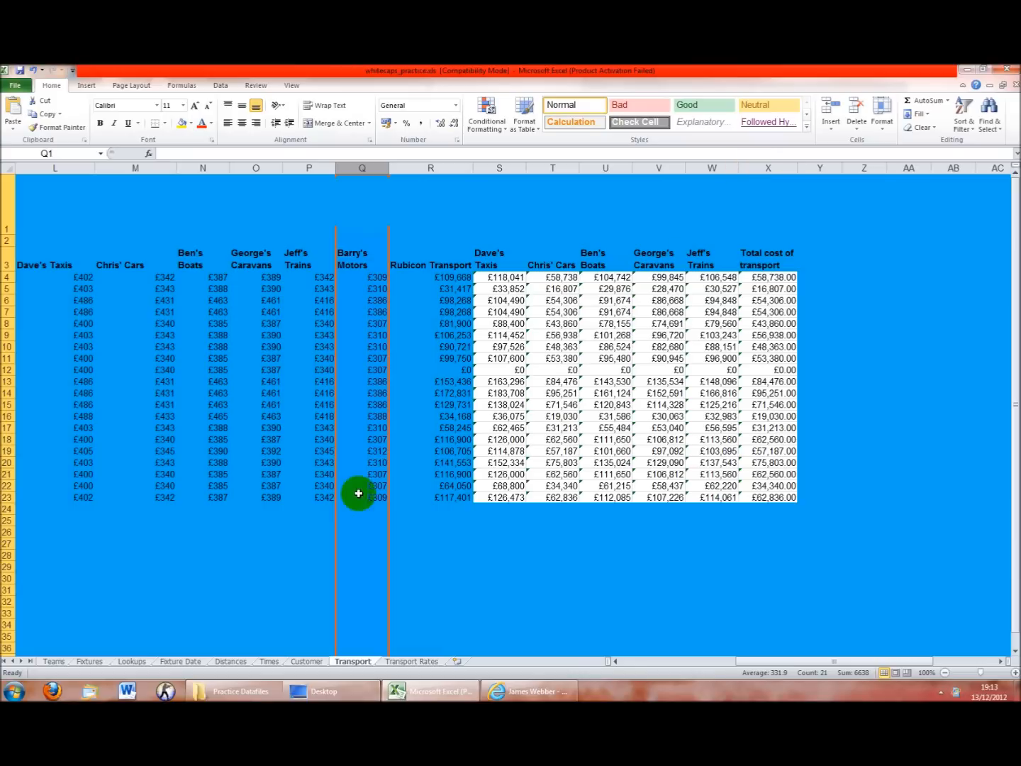
click(304, 661)
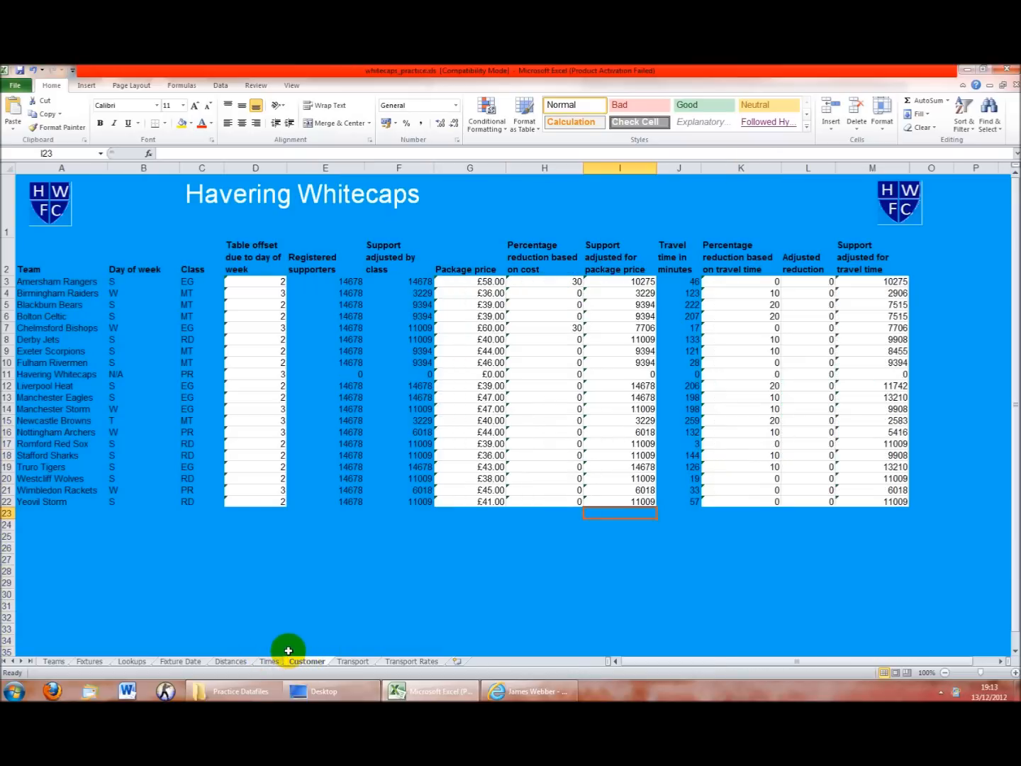
click(55, 662)
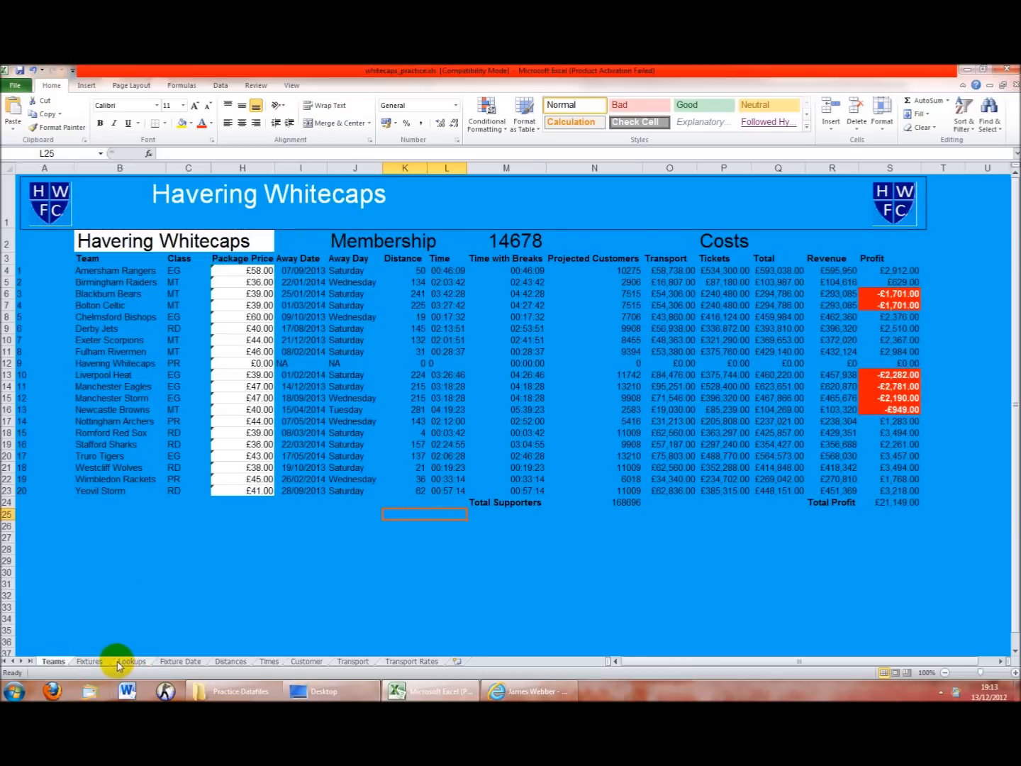
click(228, 240)
click(245, 239)
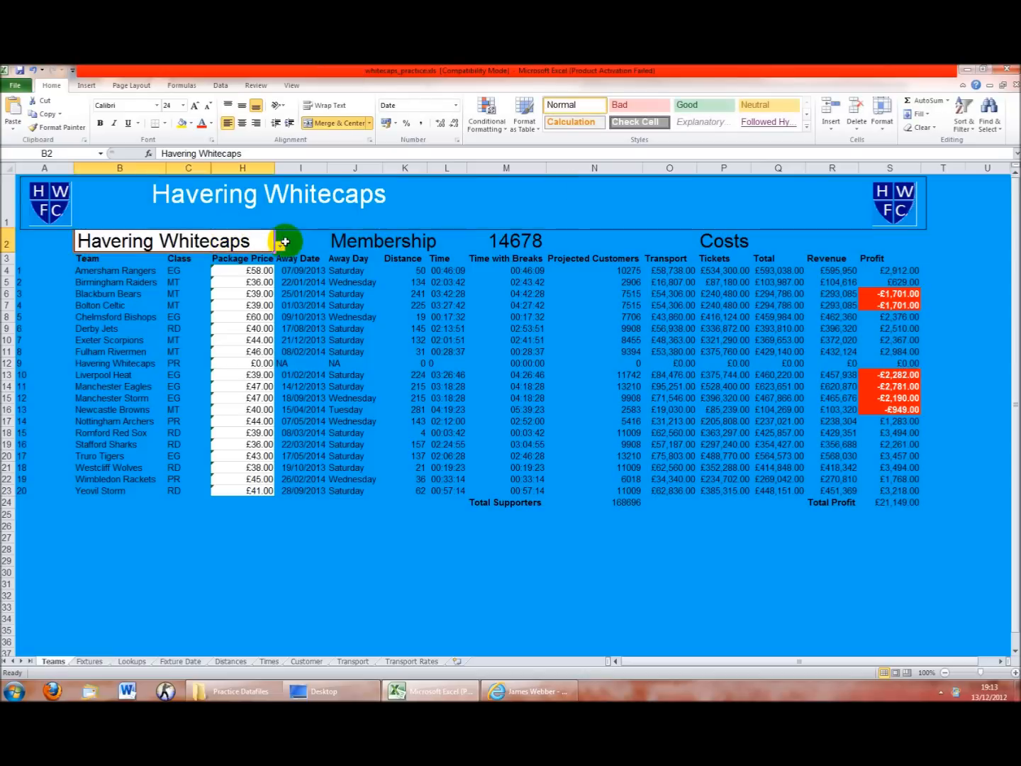
click(280, 245)
click(105, 662)
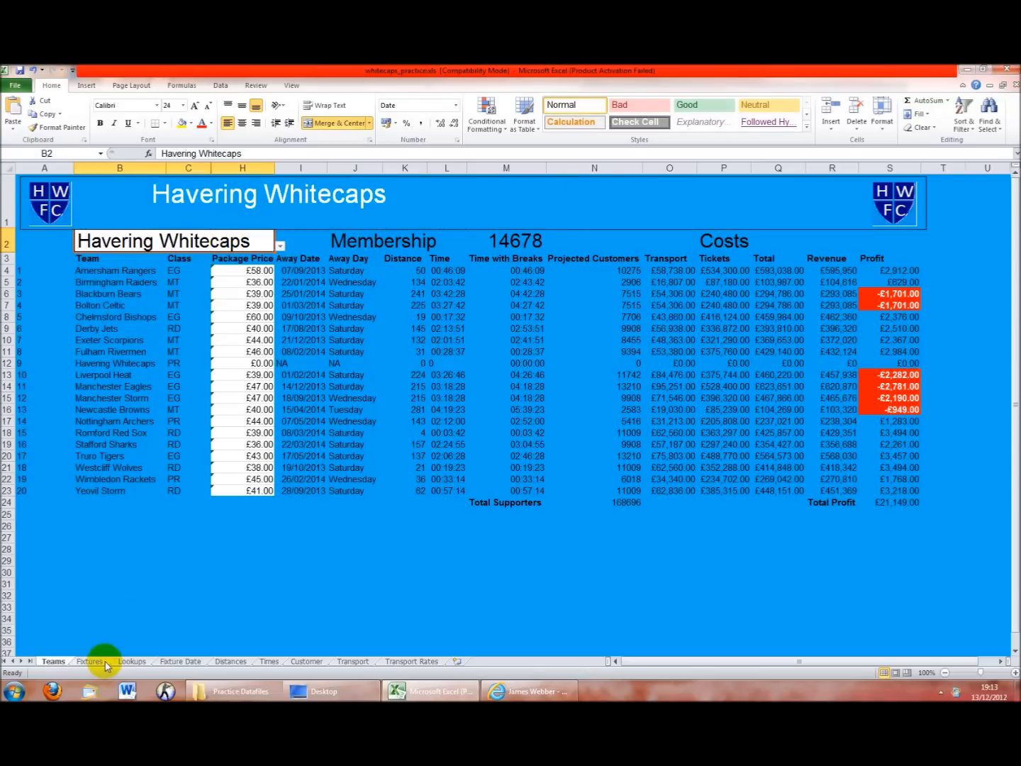
click(89, 661)
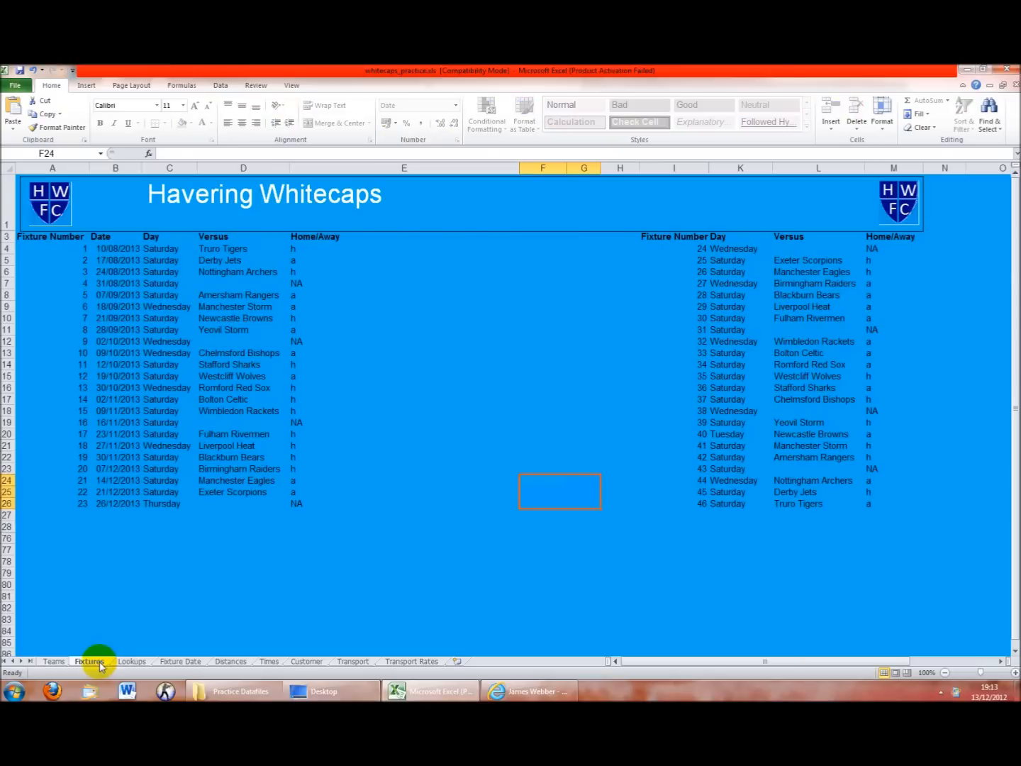
click(54, 661)
click(279, 245)
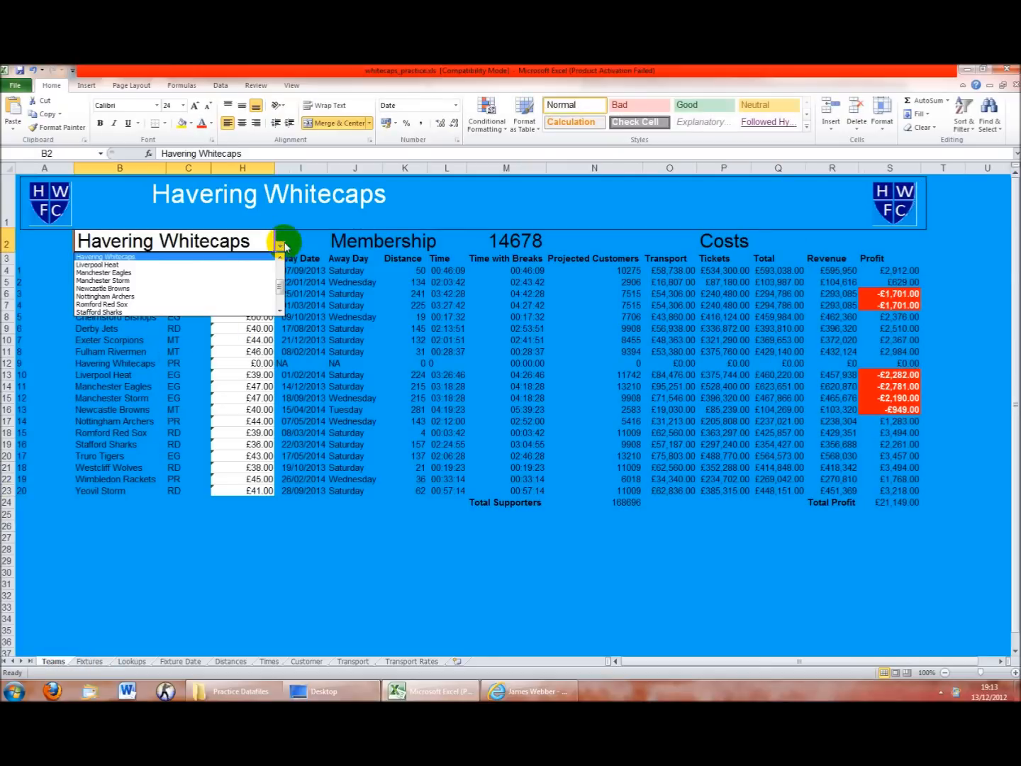
click(201, 497)
click(185, 660)
click(233, 646)
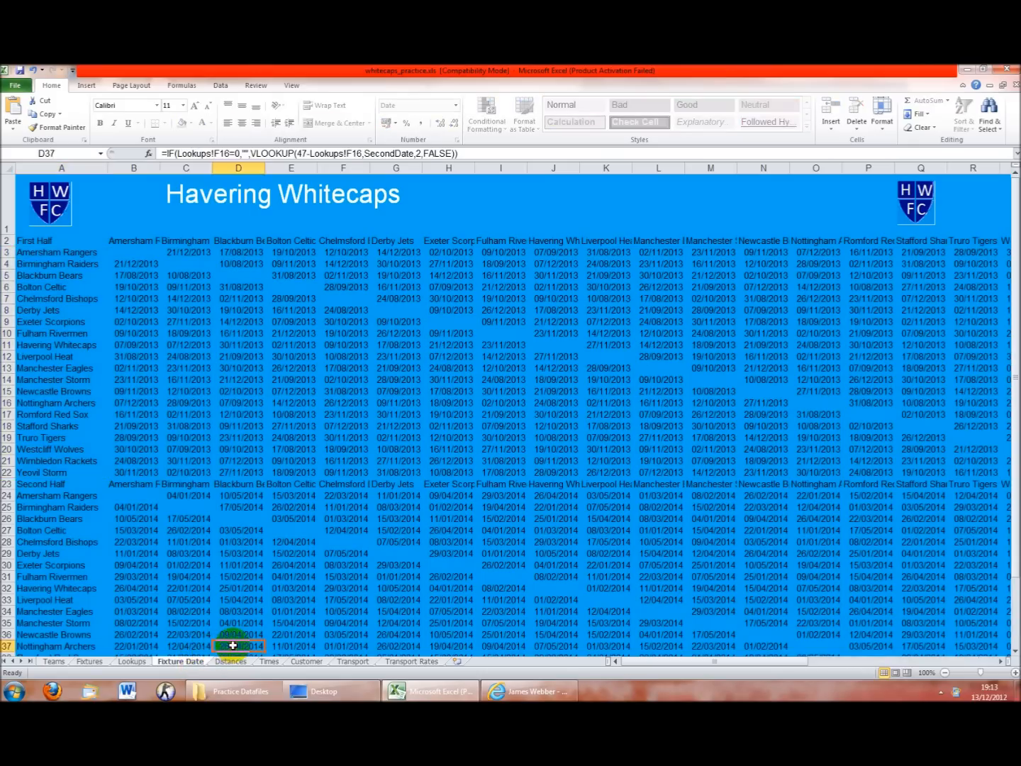
click(426, 661)
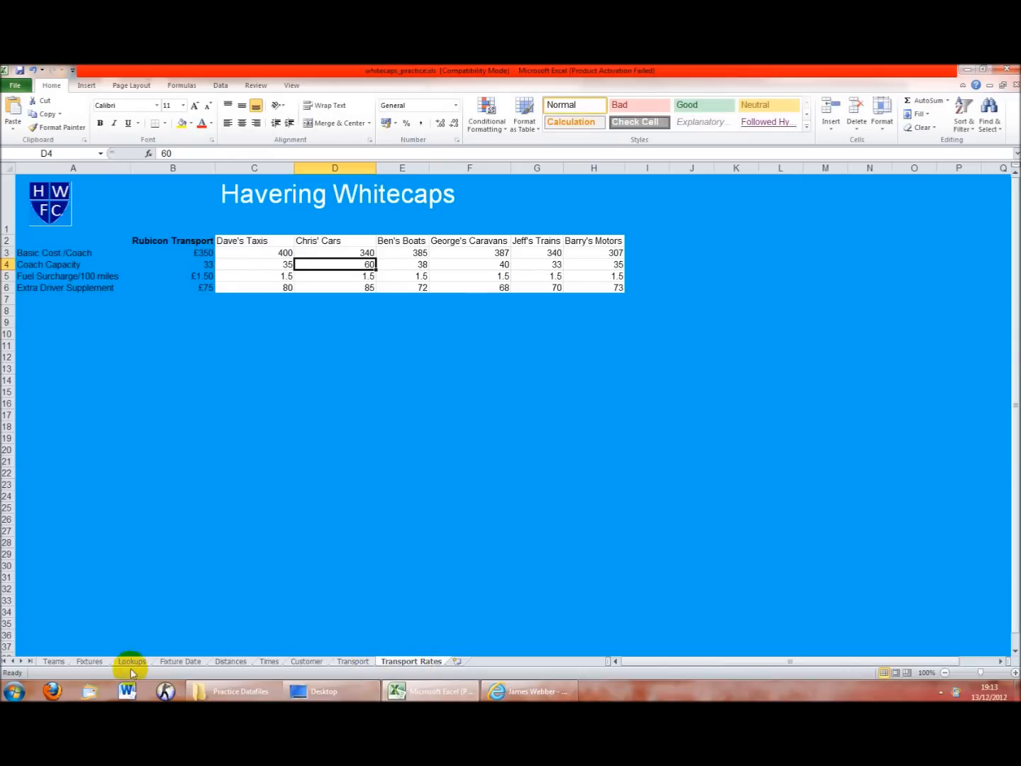
click(107, 661)
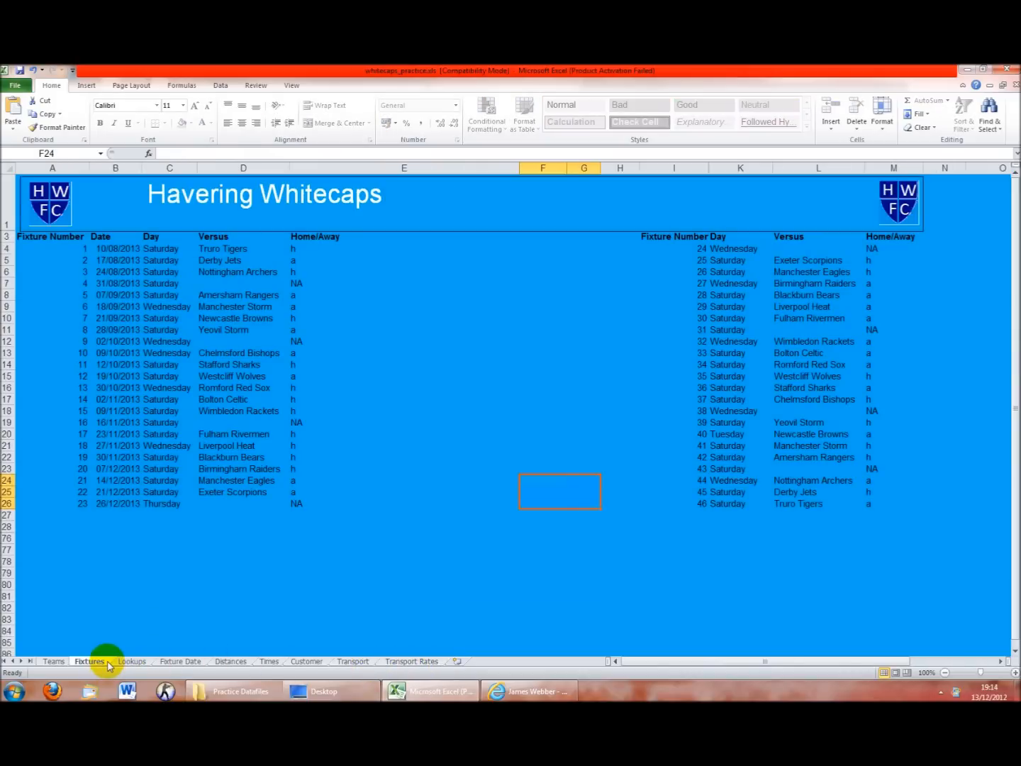
click(63, 663)
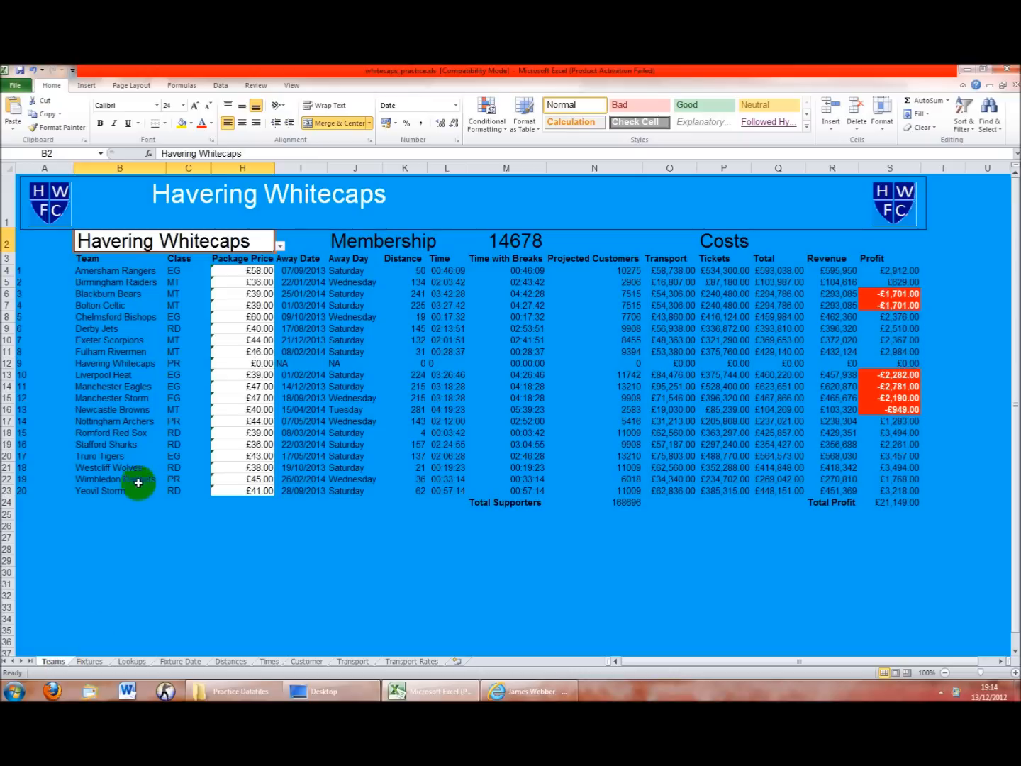
Recommit H16's Newcastle Browns Package Price formula unchanged, then check V21 on the Transport sheet
click(235, 411)
click(312, 156)
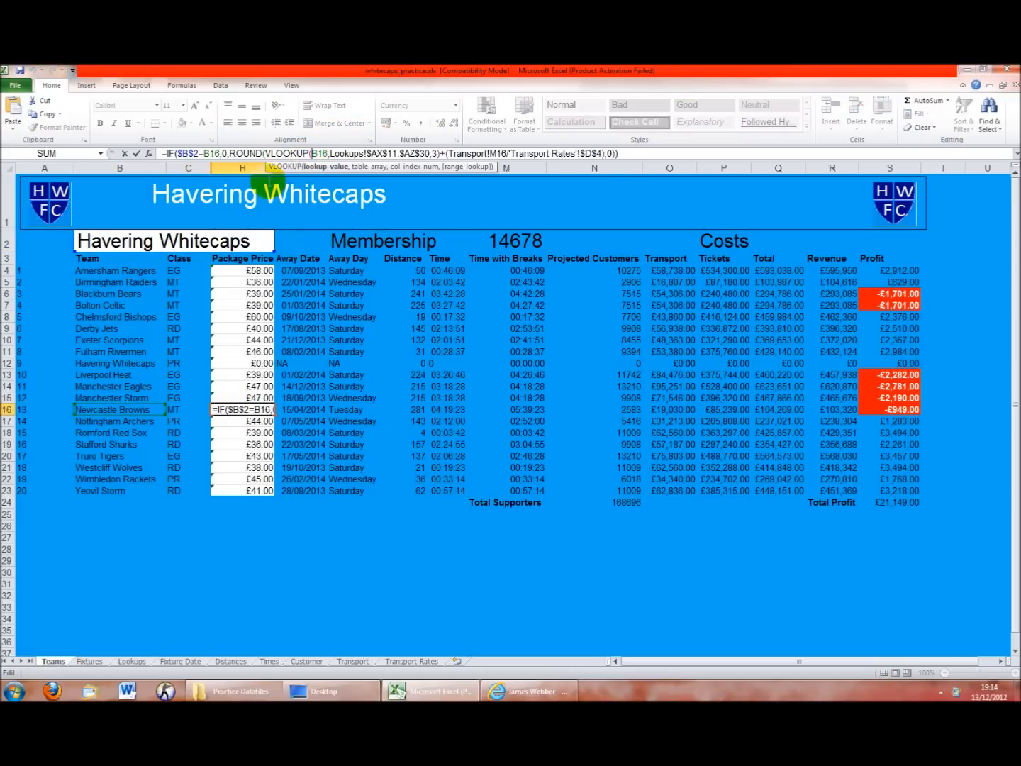
key(Return)
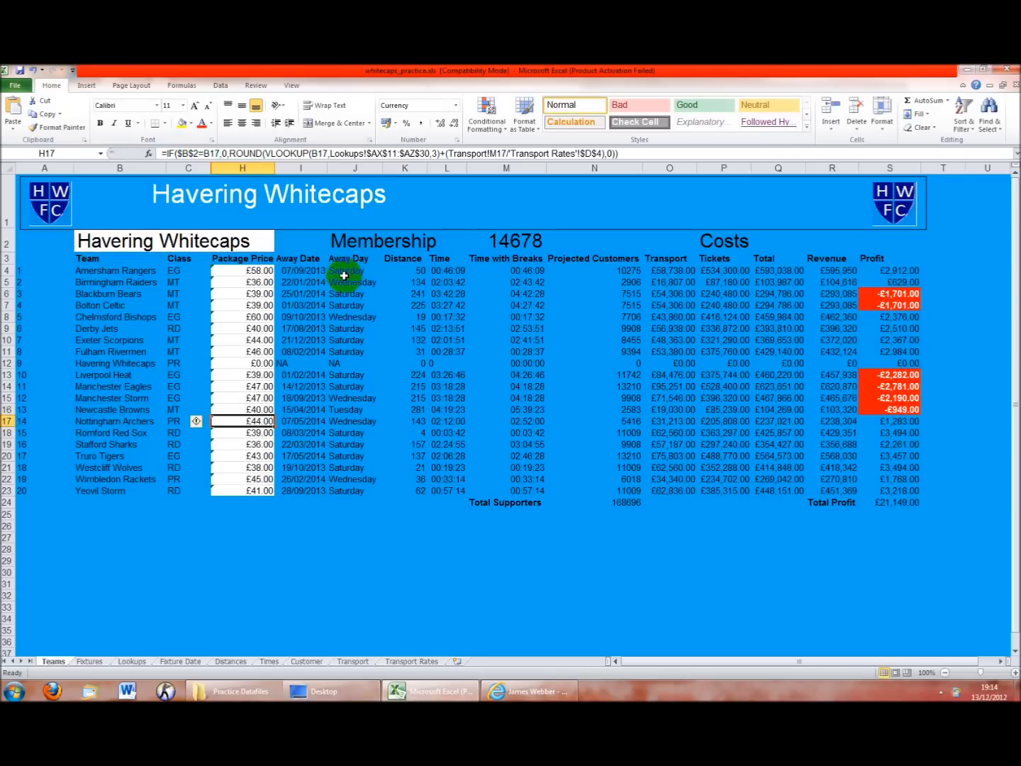
click(361, 661)
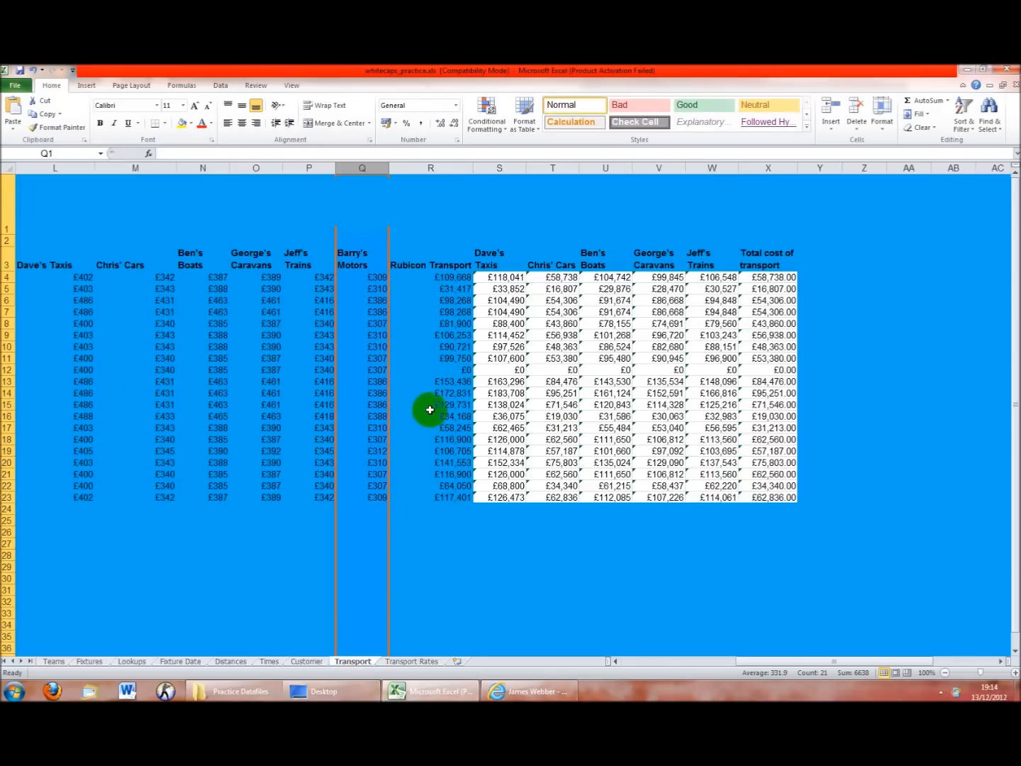
click(678, 474)
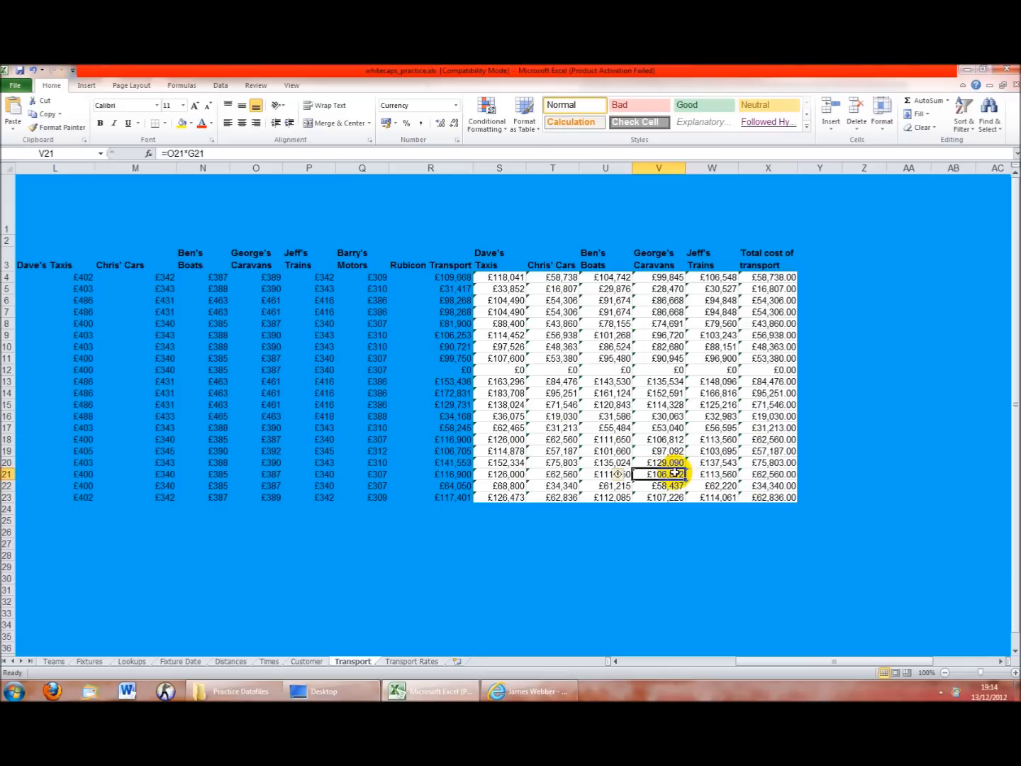